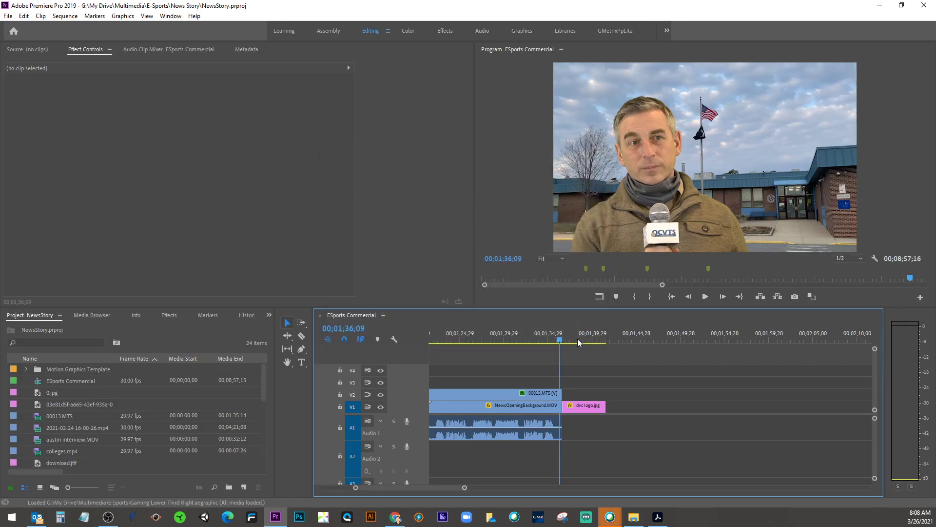
pyautogui.moveTo(556, 338); pyautogui.dragTo(478, 344)
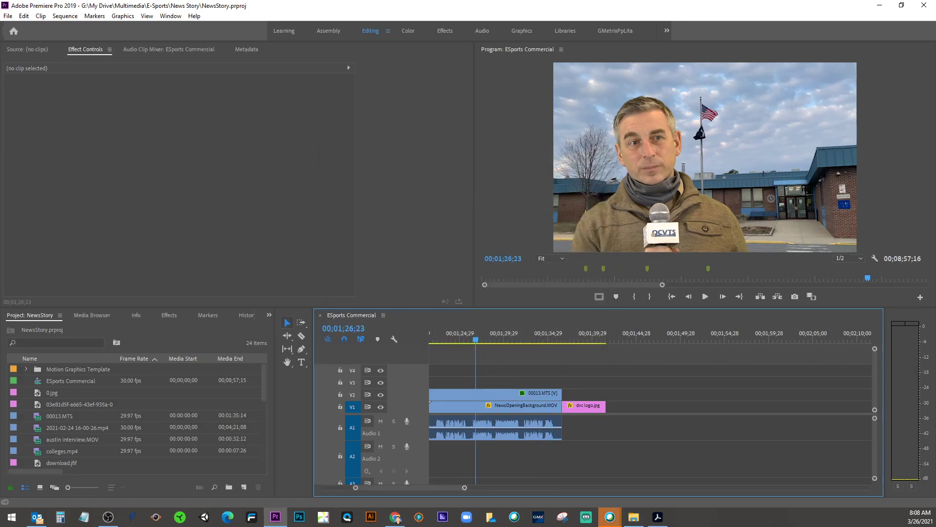
pyautogui.doubleClick(36, 427)
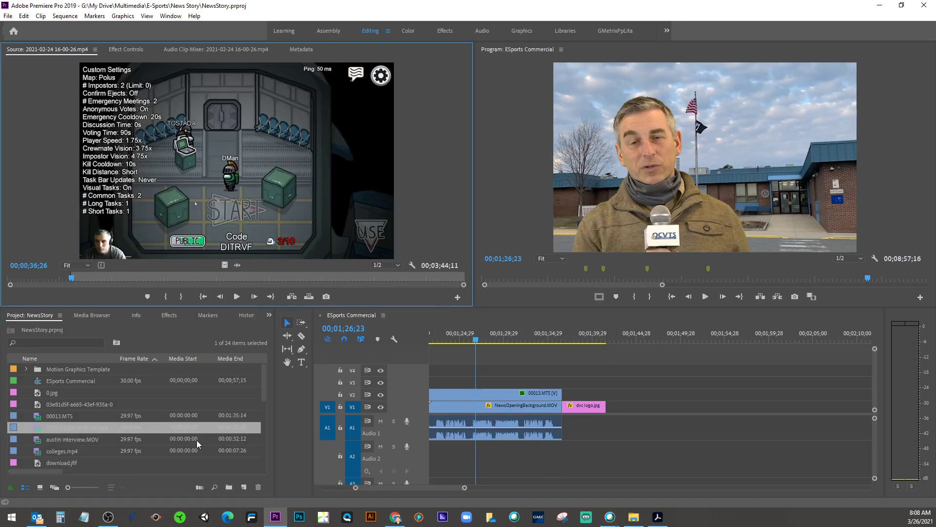
# Step: Try both an Insert and an Overwrite edit of the source clip at the playhead, undoing each one
pyautogui.click(291, 296)
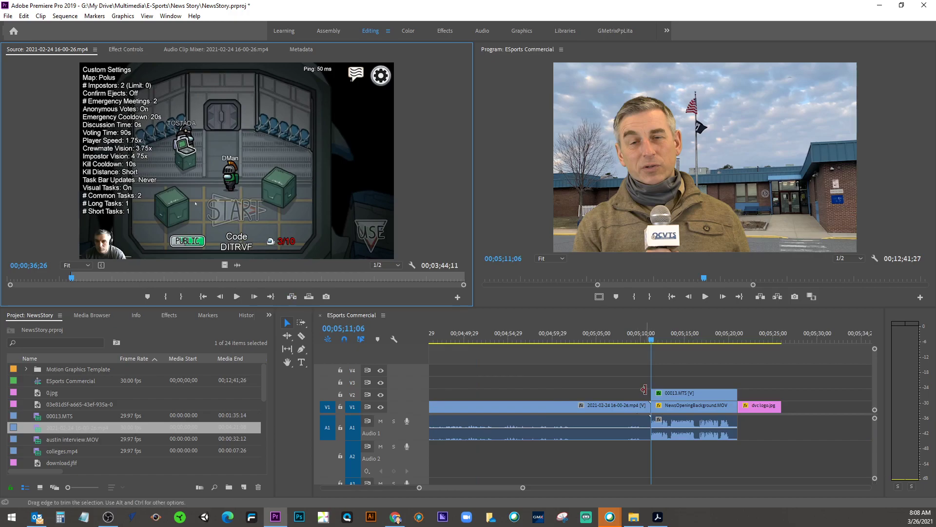
pyautogui.hotkey('ctrl', 'z')
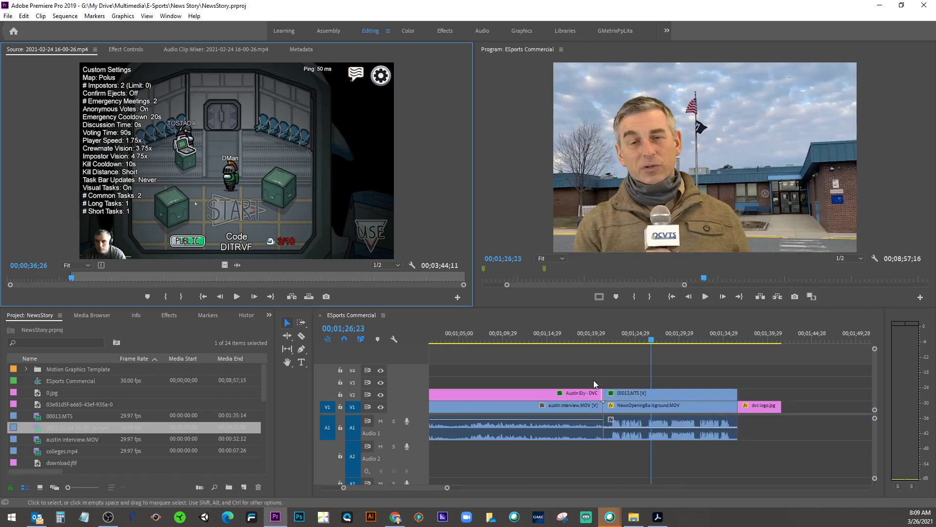
pyautogui.click(309, 296)
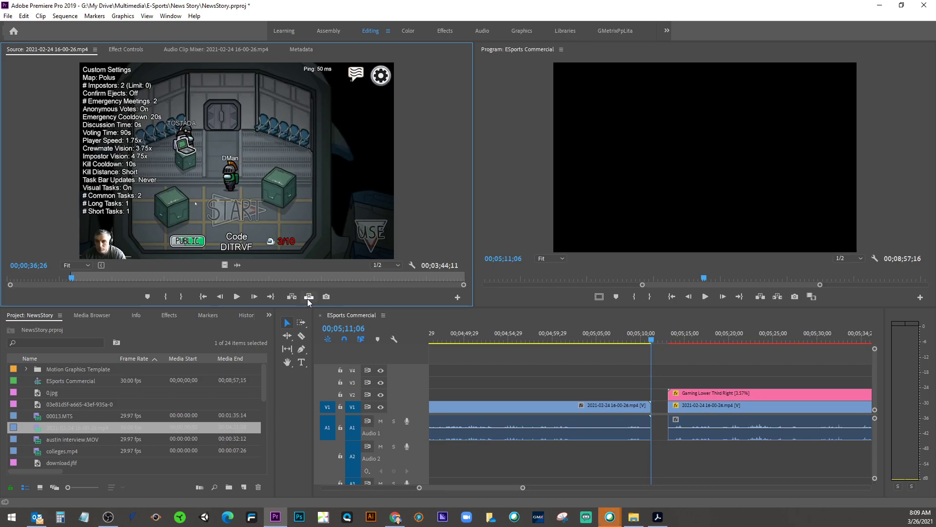
pyautogui.hotkey('ctrl', 'z')
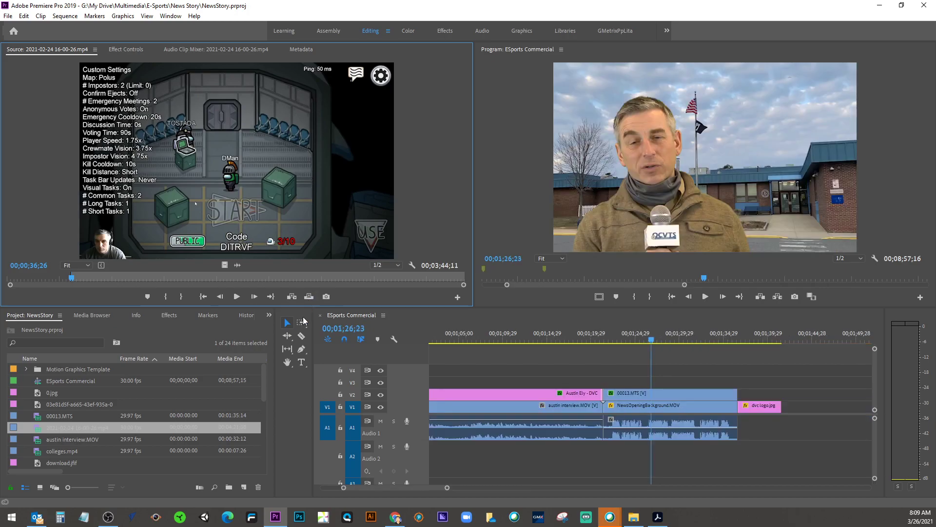
# Step: Switch to the Acrobat worksheet and go to the Rough Cuts project on page 2
pyautogui.click(658, 517)
pyautogui.scroll(-10, 518, 341)
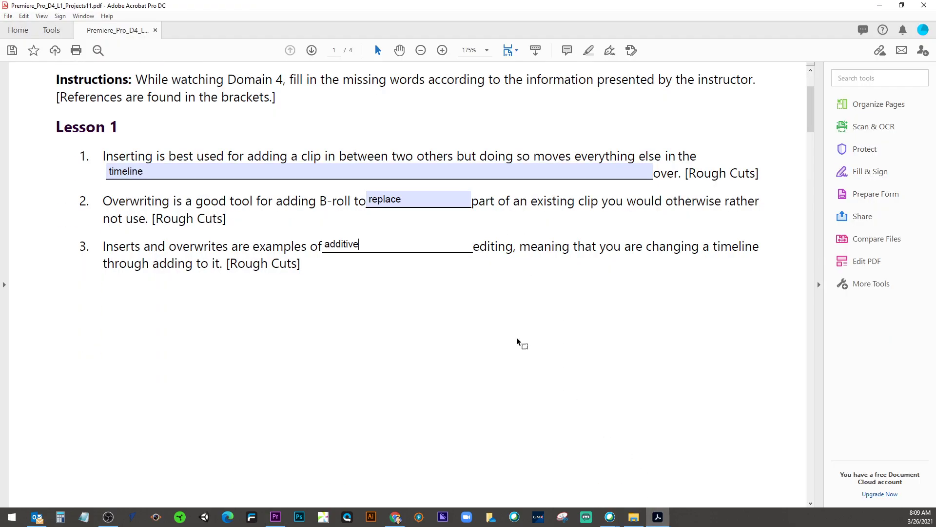
pyautogui.scroll(-8, 517, 341)
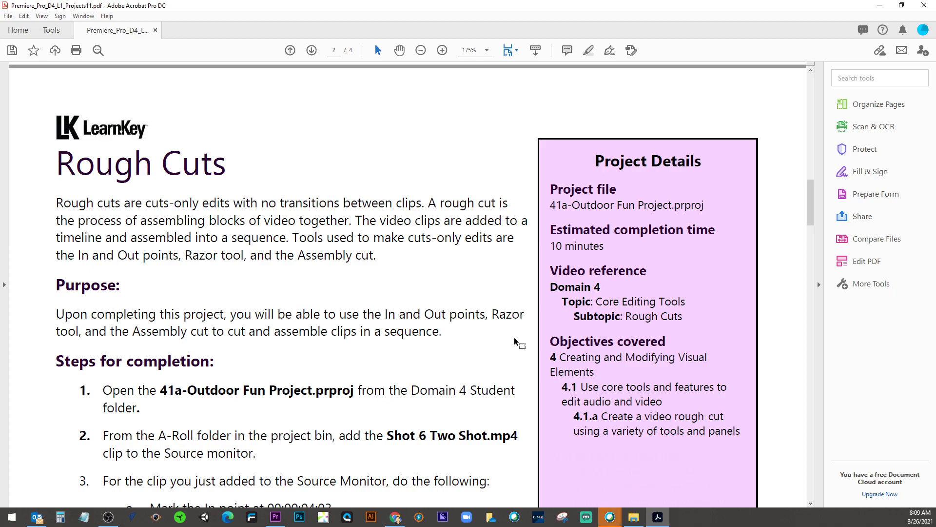
pyautogui.scroll(-1, 514, 339)
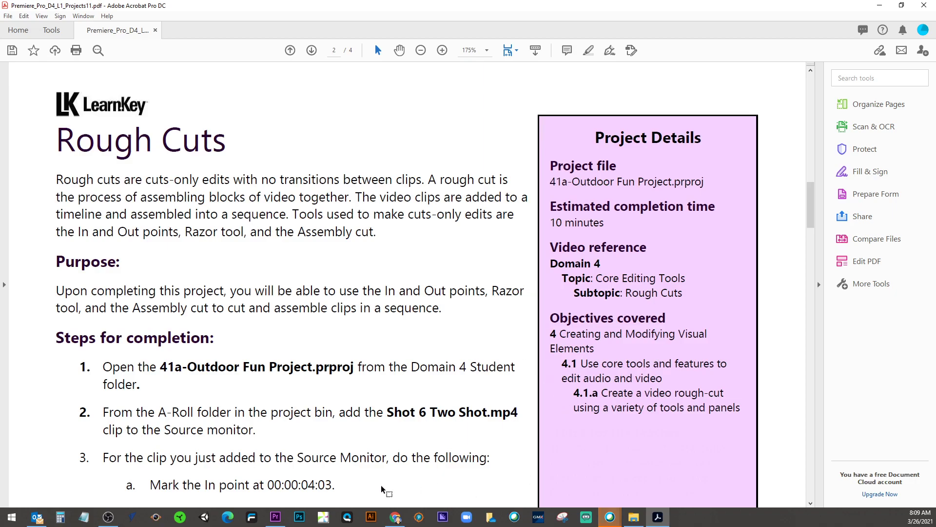
# Step: Switch back to Premiere Pro and split the interview clip on V1 at 00;01;09;14 with the Razor tool
pyautogui.click(276, 516)
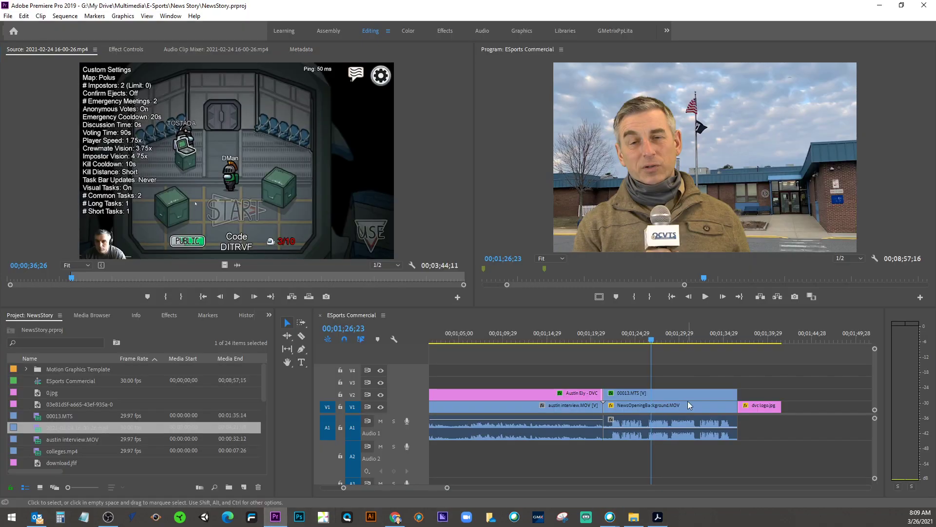
pyautogui.moveTo(656, 341); pyautogui.dragTo(500, 344)
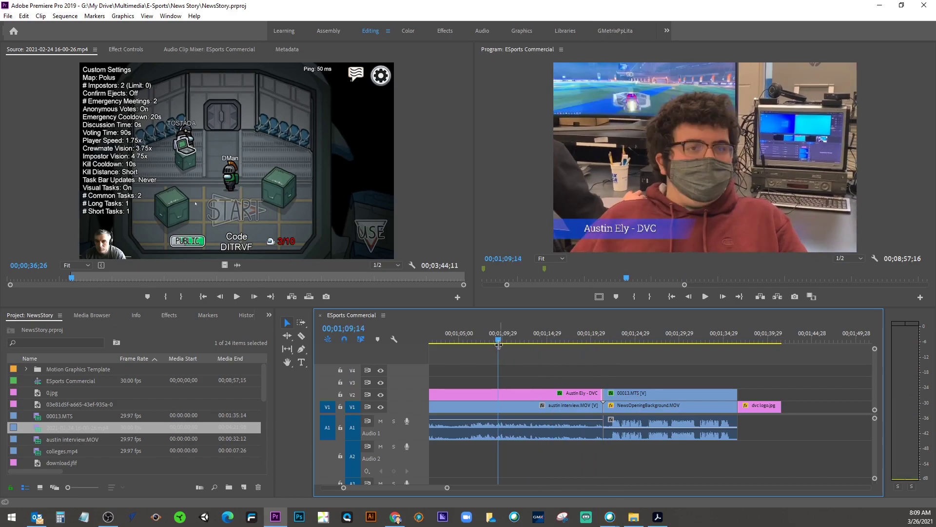
pyautogui.click(301, 337)
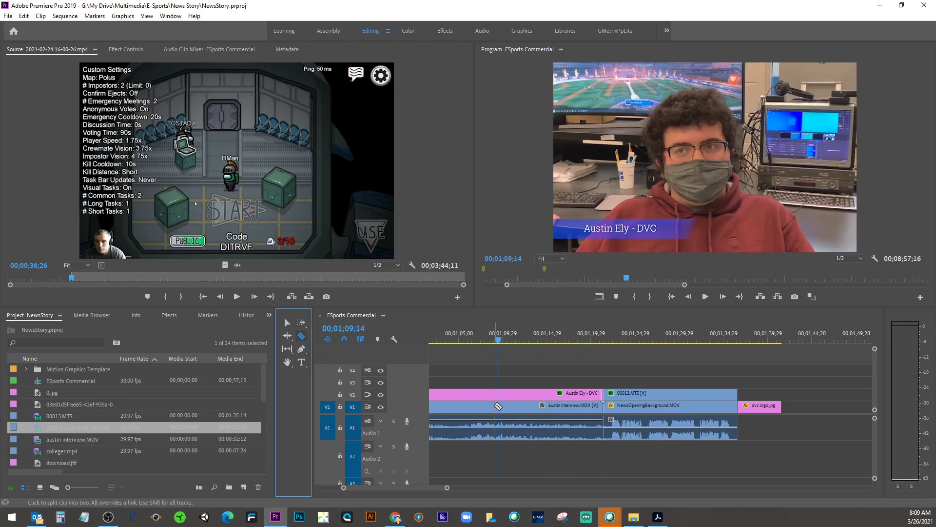
pyautogui.click(499, 406)
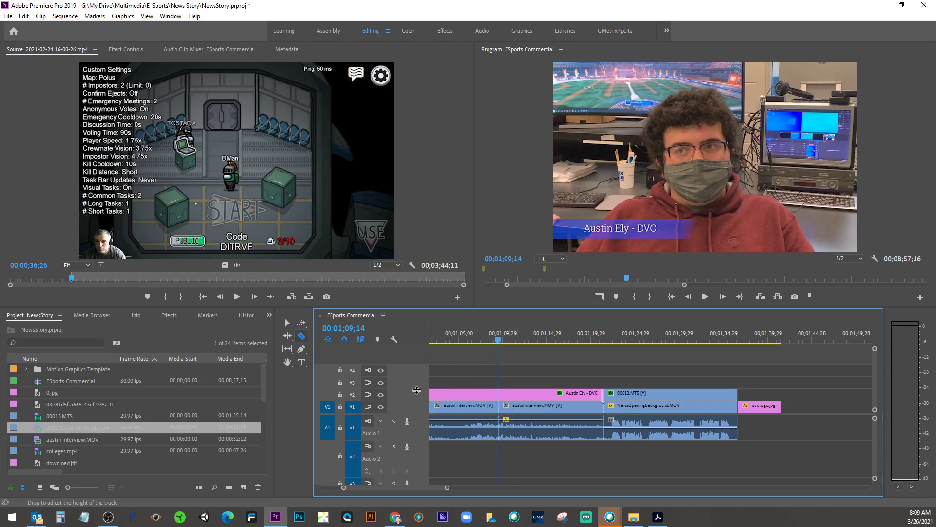
# Step: Switch to the Acrobat worksheet and read through the Rough Cuts steps for completion
pyautogui.click(665, 520)
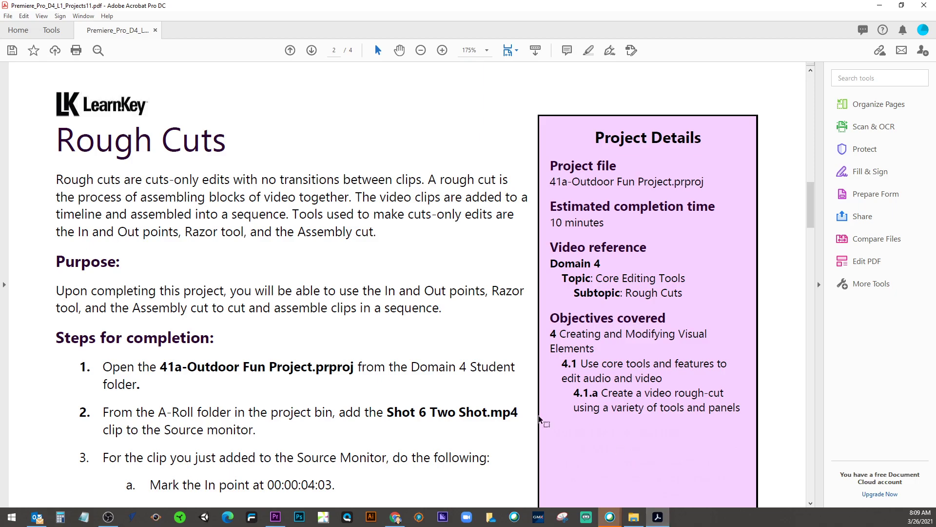
pyautogui.scroll(-3, 550, 418)
pyautogui.scroll(-2, 438, 400)
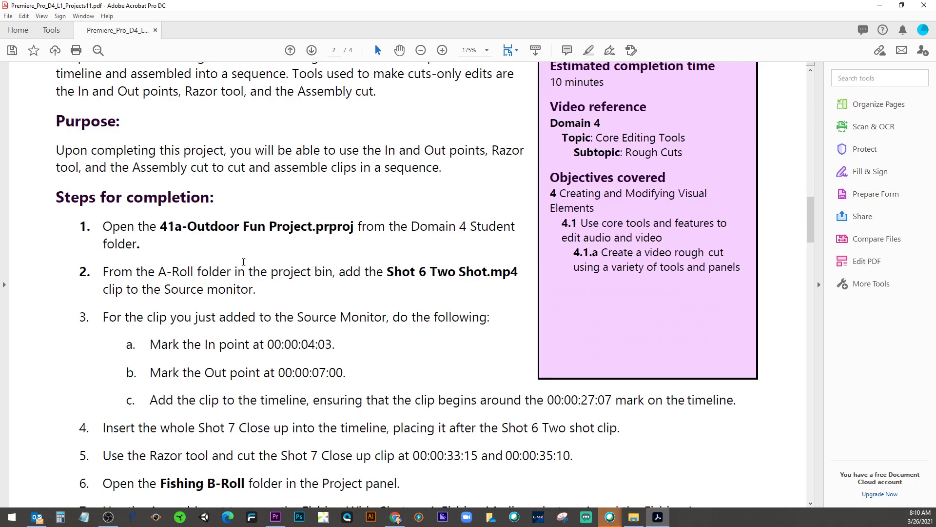
pyautogui.scroll(-1, 332, 285)
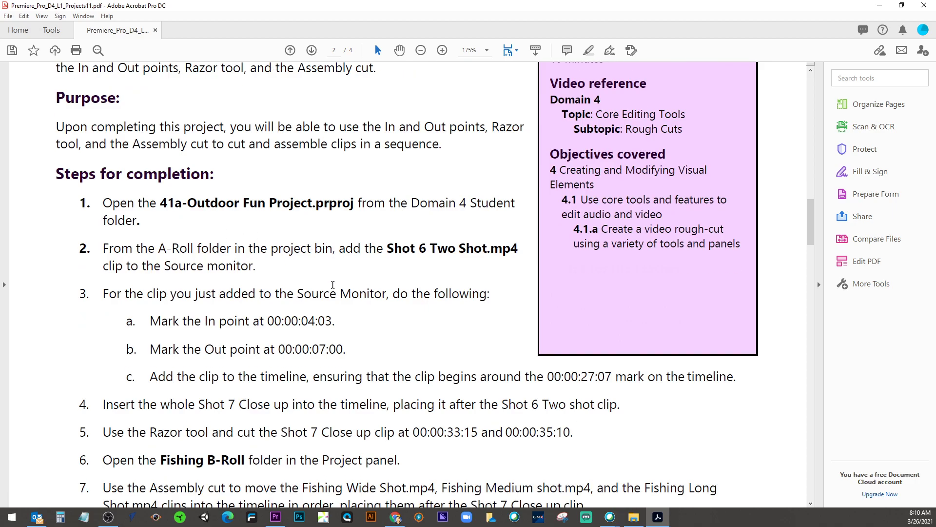
pyautogui.scroll(-2, 332, 284)
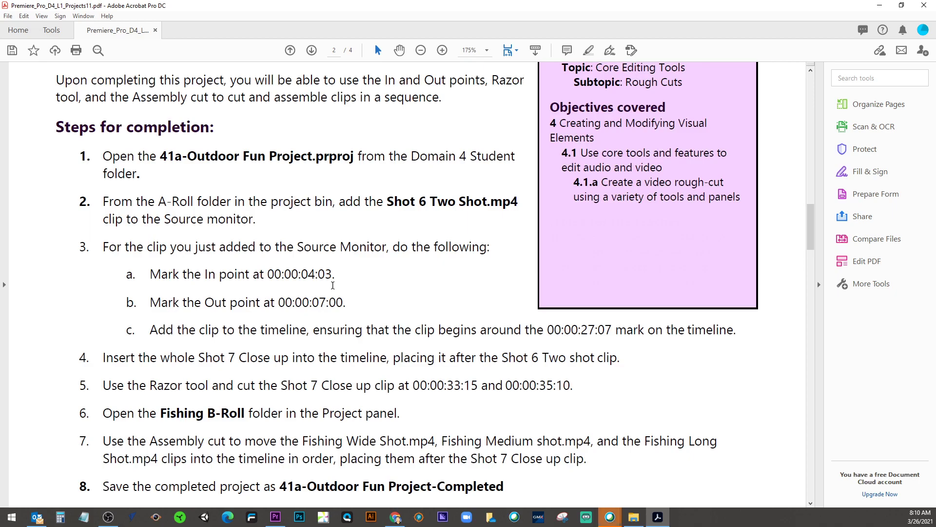
pyautogui.scroll(-1, 333, 285)
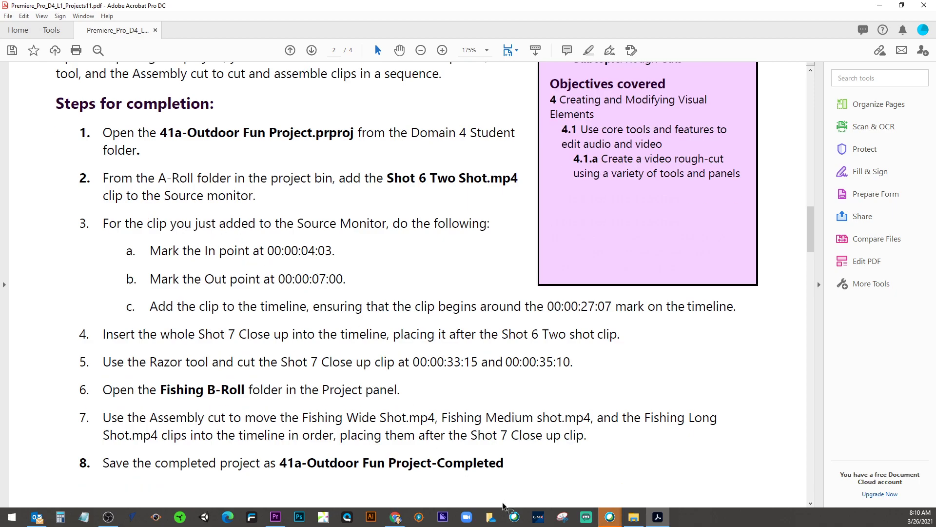
# Step: Switch back to Premiere Pro and mark the source clip's In point at 00;00;40;28 and Out point at 00;03;13;15
pyautogui.click(280, 518)
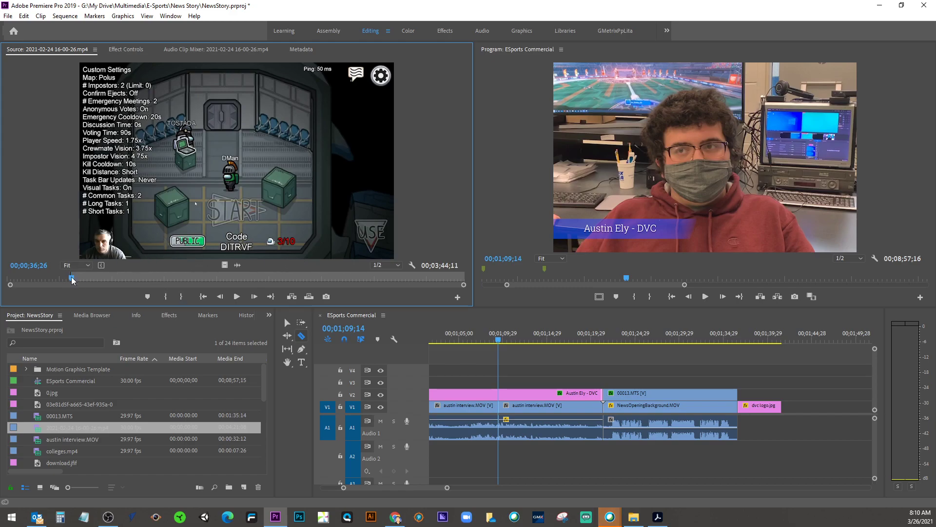
pyautogui.moveTo(72, 279); pyautogui.dragTo(78, 281)
pyautogui.click(169, 297)
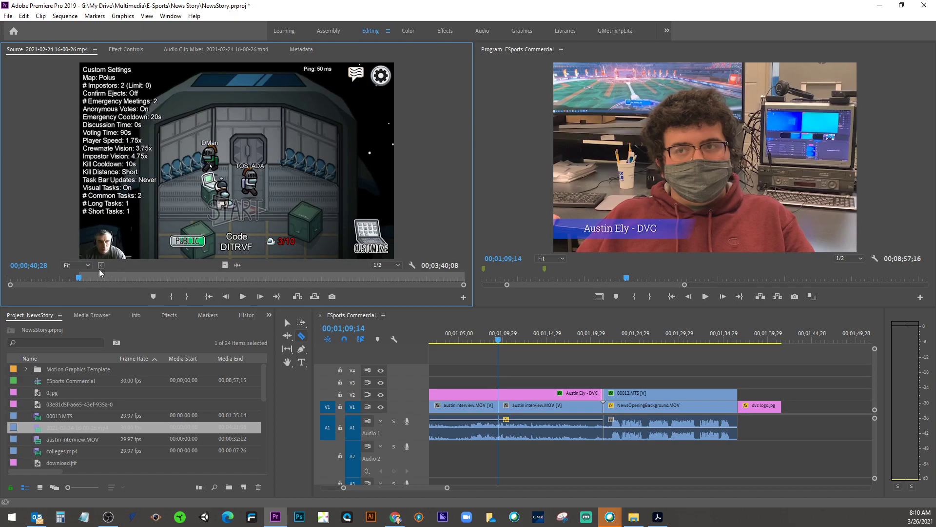
pyautogui.moveTo(63, 427); pyautogui.dragTo(205, 335)
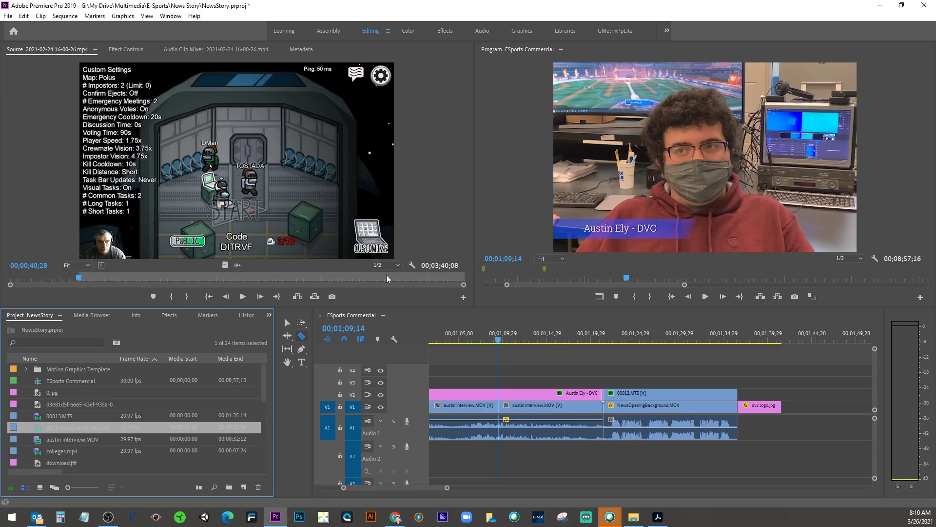
pyautogui.moveTo(79, 277); pyautogui.dragTo(346, 273)
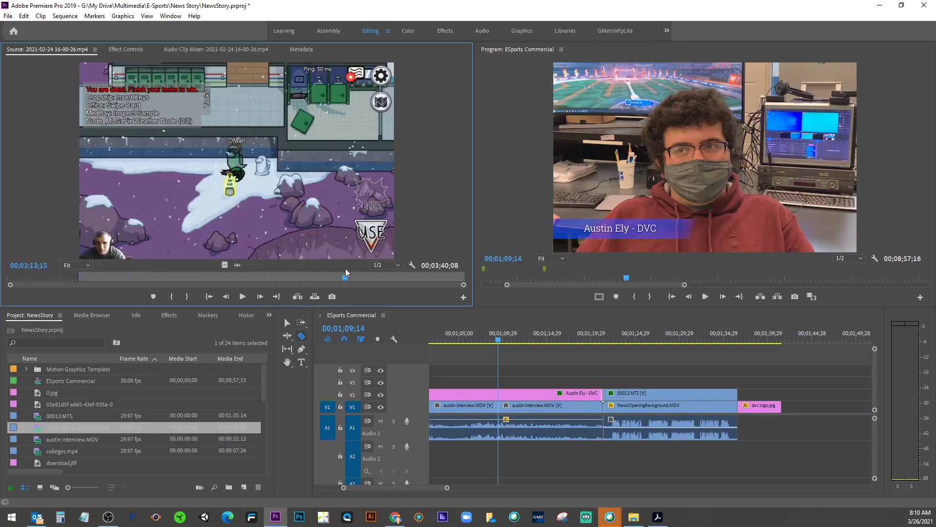
pyautogui.click(187, 296)
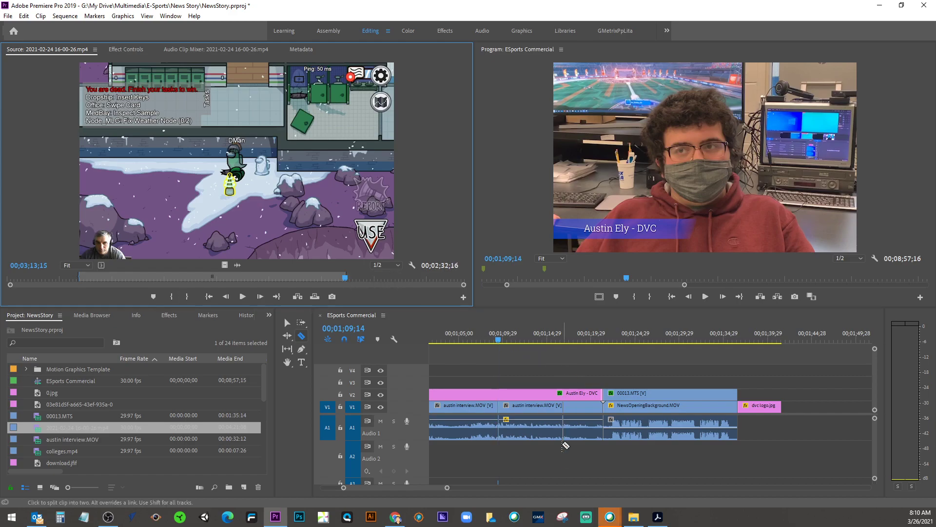
# Step: Mark the ESports Commercial sequence's In point at 00;00;58;26 and Out point at 00;01;16;00
pyautogui.scroll(2, 422, 490)
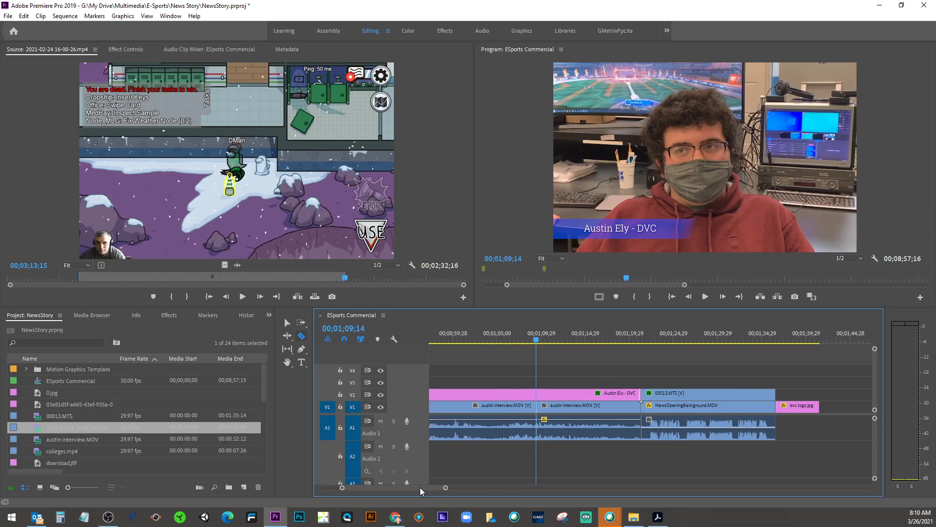
pyautogui.scroll(3, 422, 490)
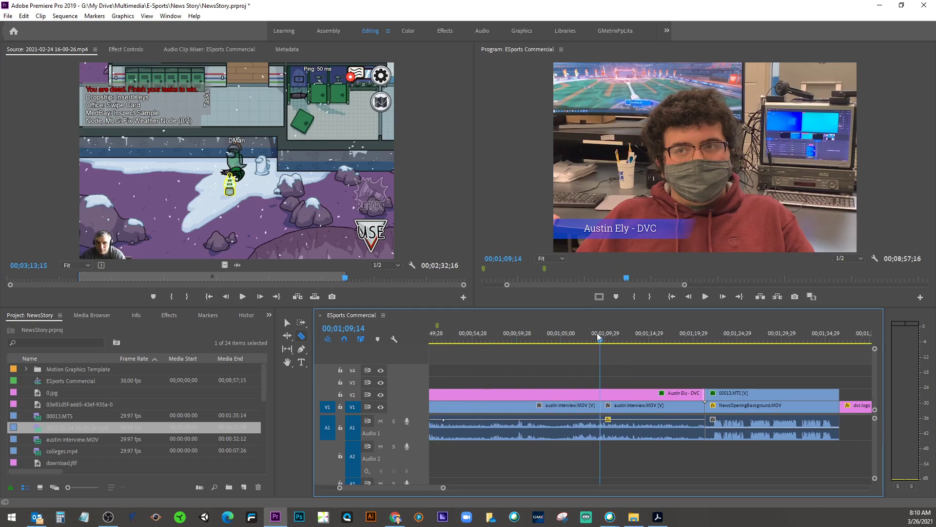
pyautogui.moveTo(600, 342); pyautogui.dragTo(507, 346)
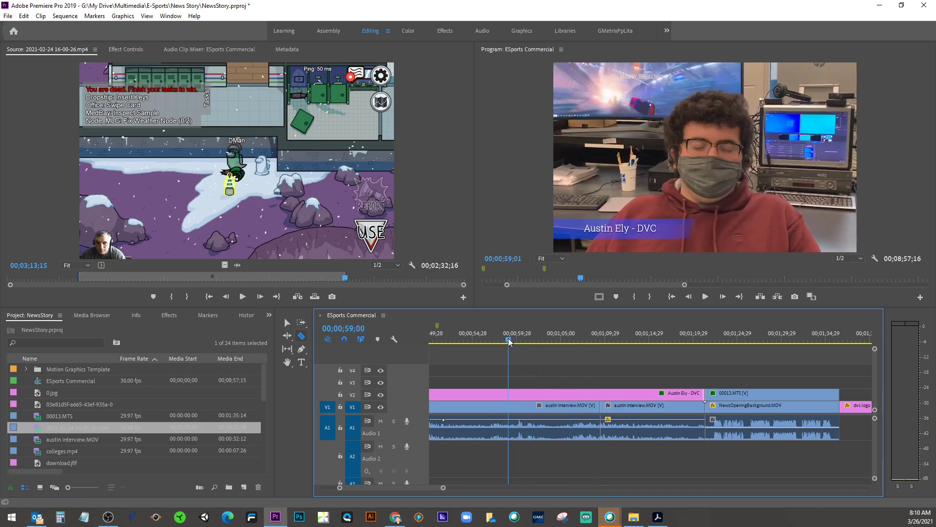
pyautogui.click(633, 296)
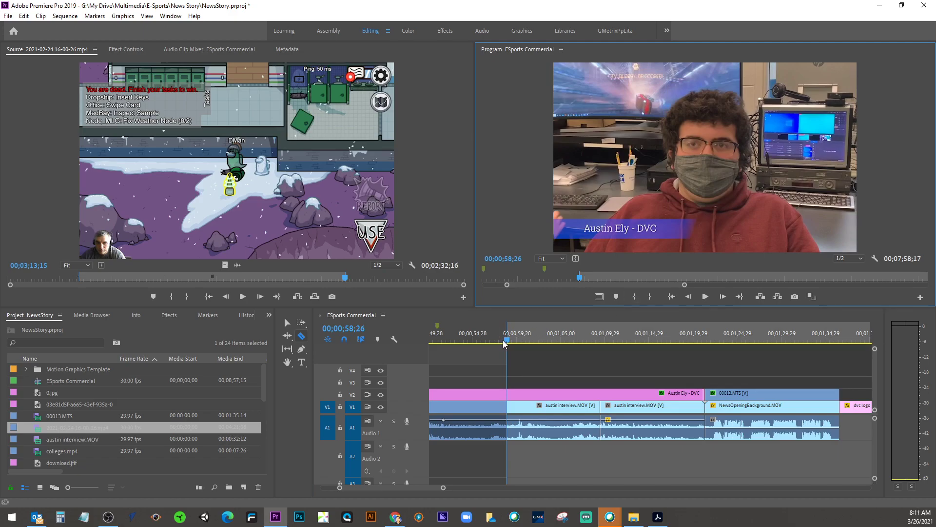
pyautogui.moveTo(506, 343); pyautogui.dragTo(658, 343)
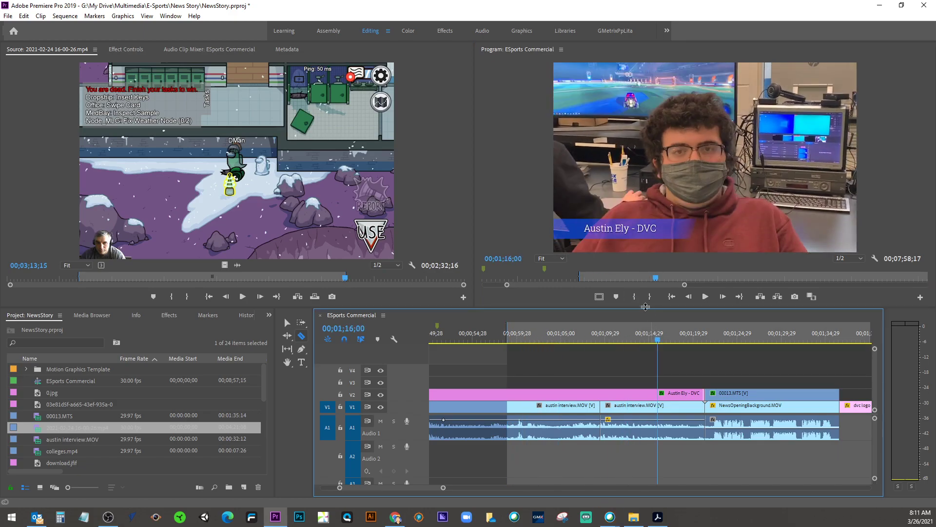
pyautogui.click(650, 296)
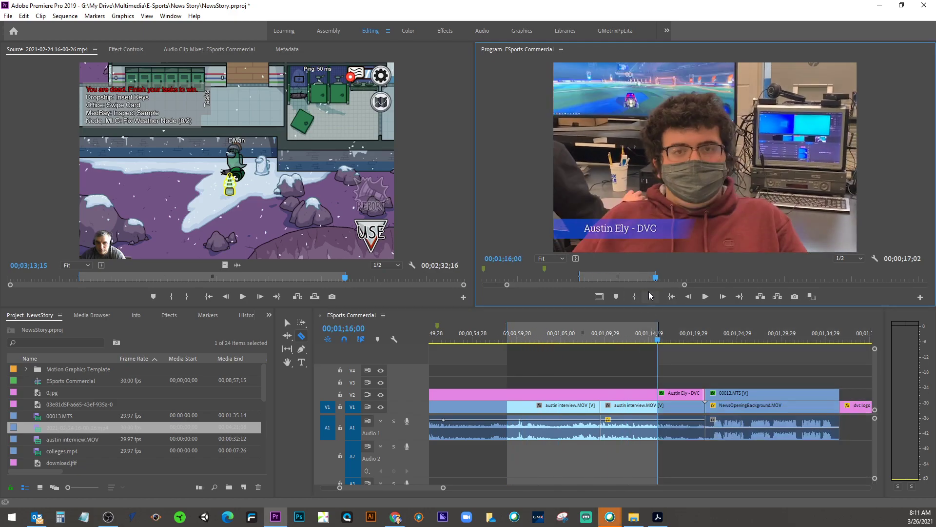
# Step: Examine the Source Range options in the sequence's export settings, and leave without exporting
pyautogui.click(8, 16)
pyautogui.click(180, 298)
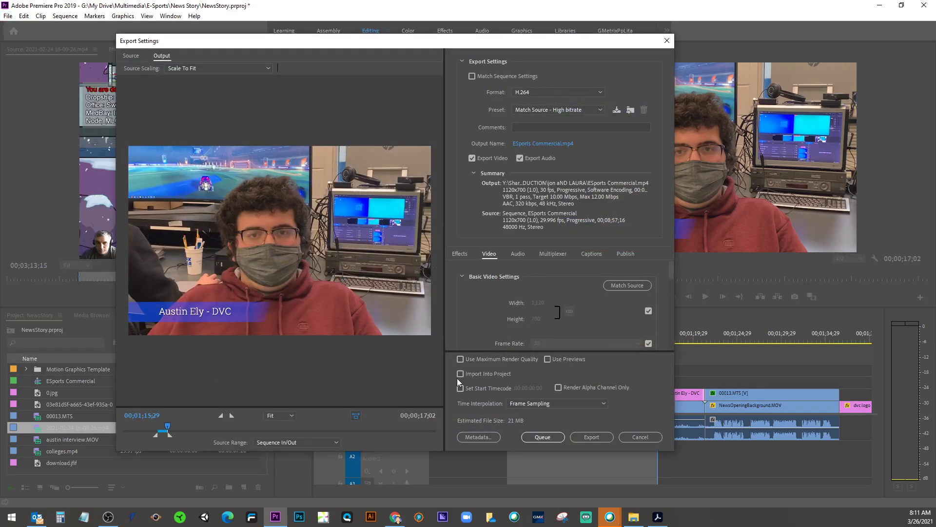
pyautogui.click(273, 442)
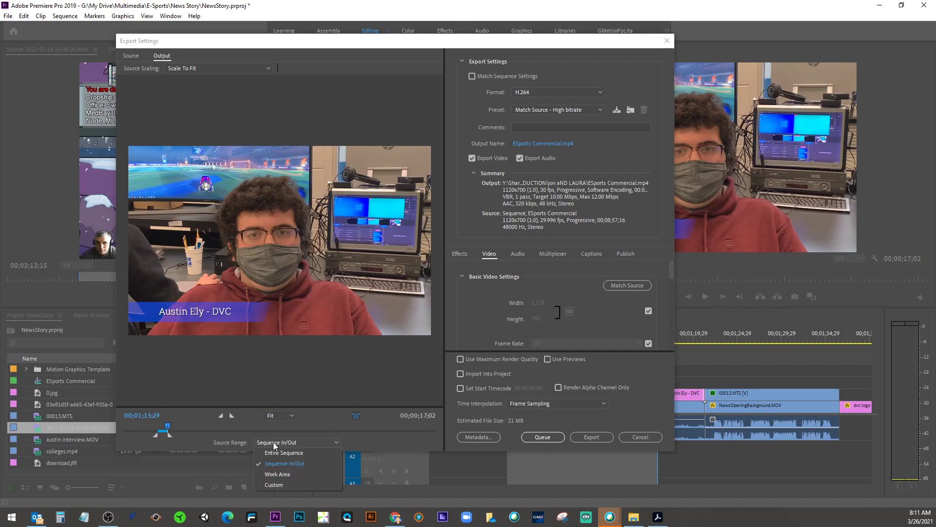
pyautogui.click(274, 443)
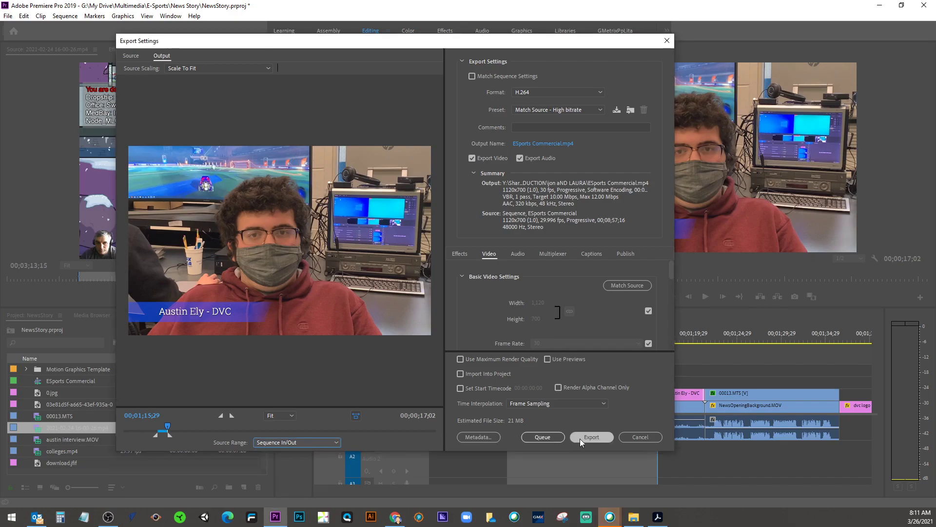
pyautogui.click(632, 440)
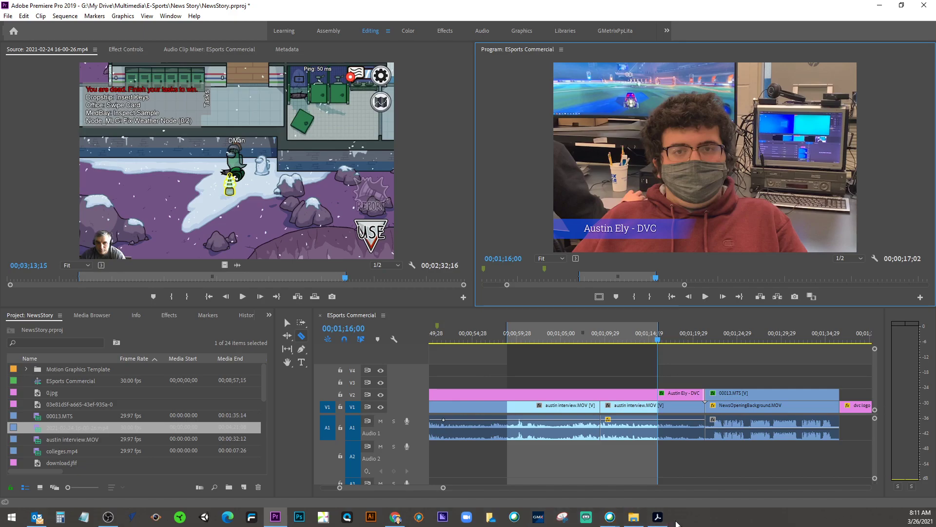
# Step: Return to the Acrobat worksheet and review the remaining Rough Cuts project steps
pyautogui.click(656, 518)
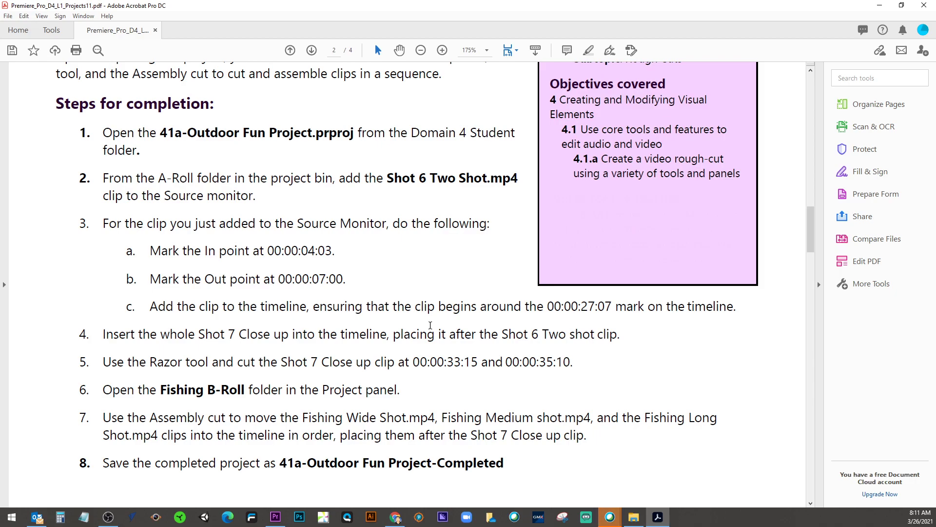
pyautogui.scroll(-1, 430, 325)
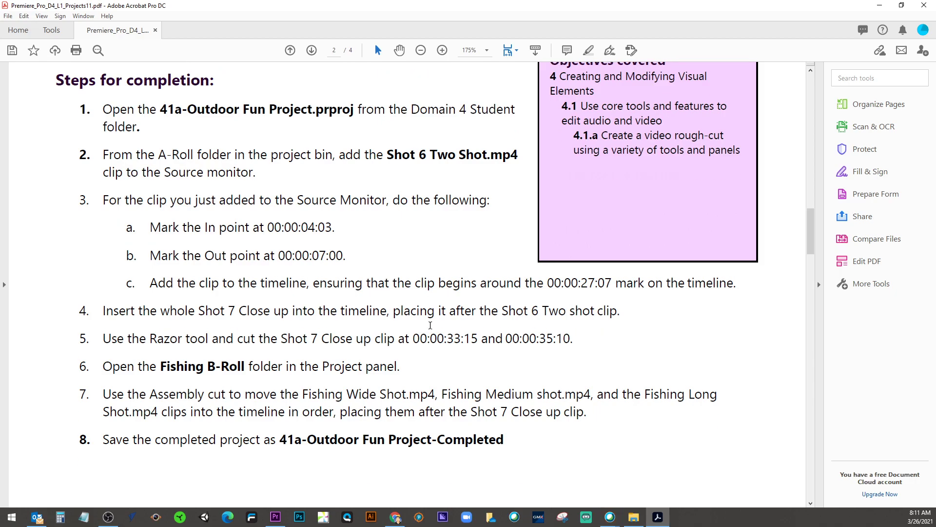
# Step: Read through the rest of the Rough Cuts project and the Insert, Overwrite, Lift, and Extract descriptions in the worksheet
pyautogui.scroll(-2, 430, 325)
pyautogui.scroll(-3, 430, 328)
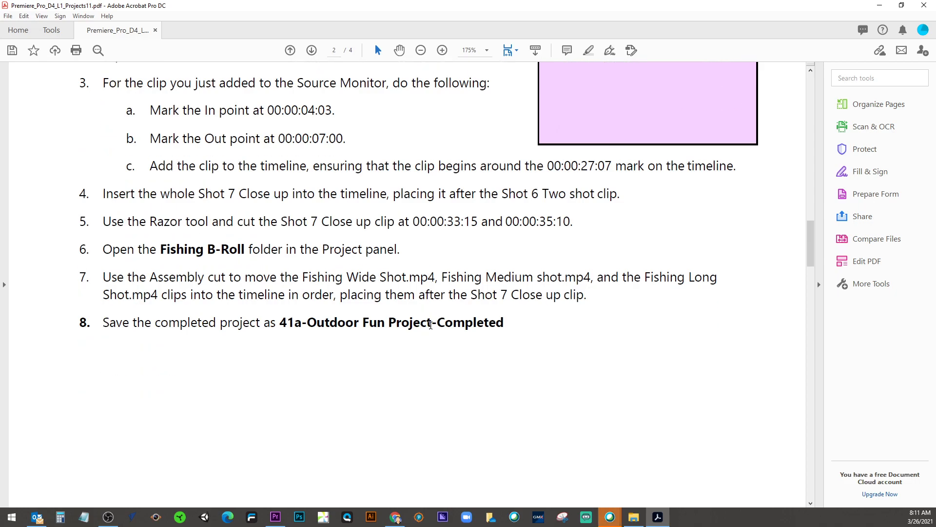
pyautogui.scroll(-15, 430, 323)
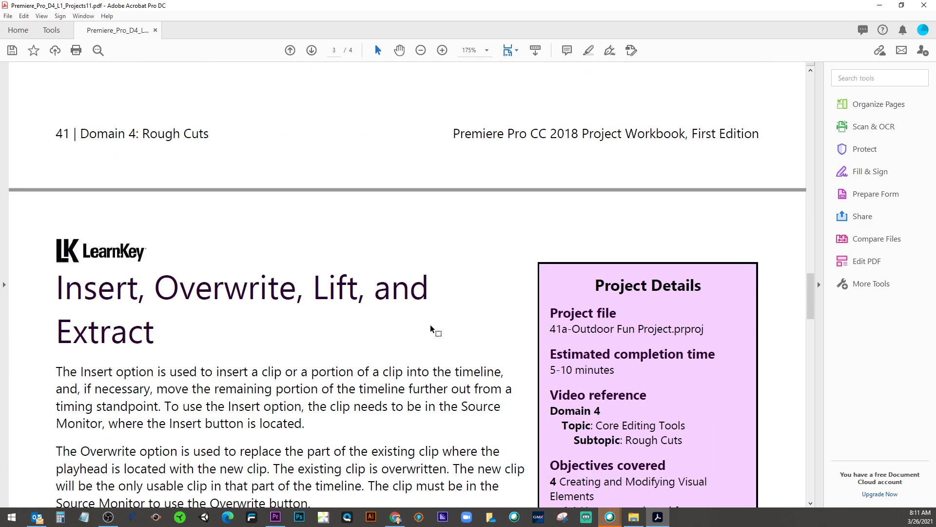
pyautogui.scroll(-10, 431, 324)
pyautogui.scroll(4, 430, 324)
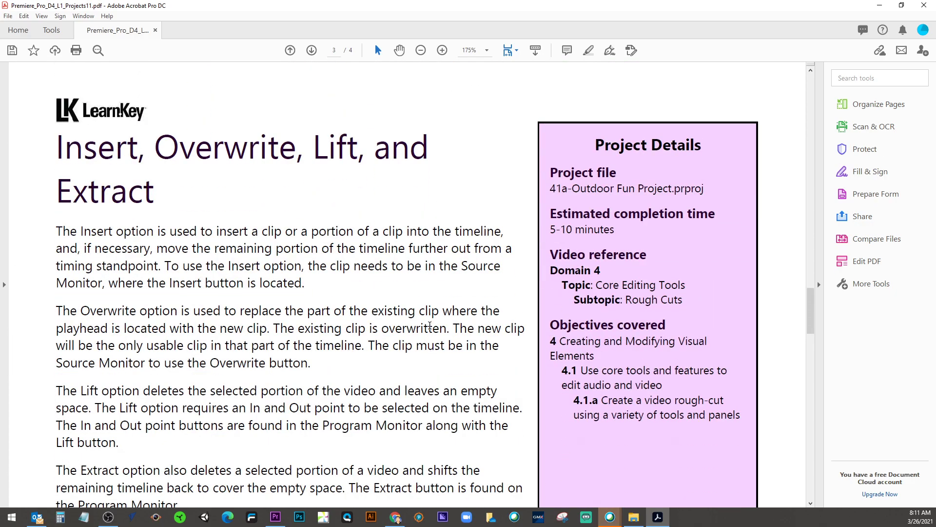
pyautogui.scroll(-18, 430, 325)
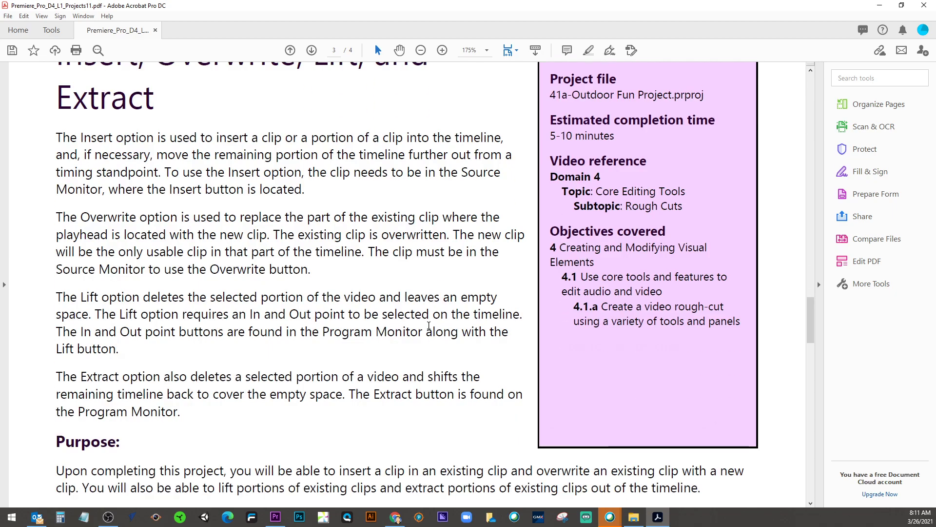
pyautogui.scroll(15, 428, 328)
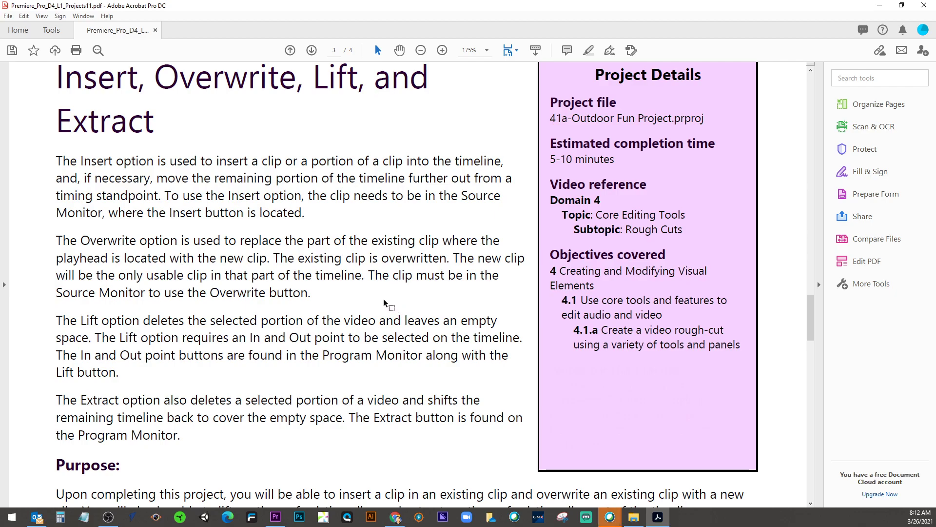
pyautogui.moveTo(103, 320); pyautogui.dragTo(449, 325)
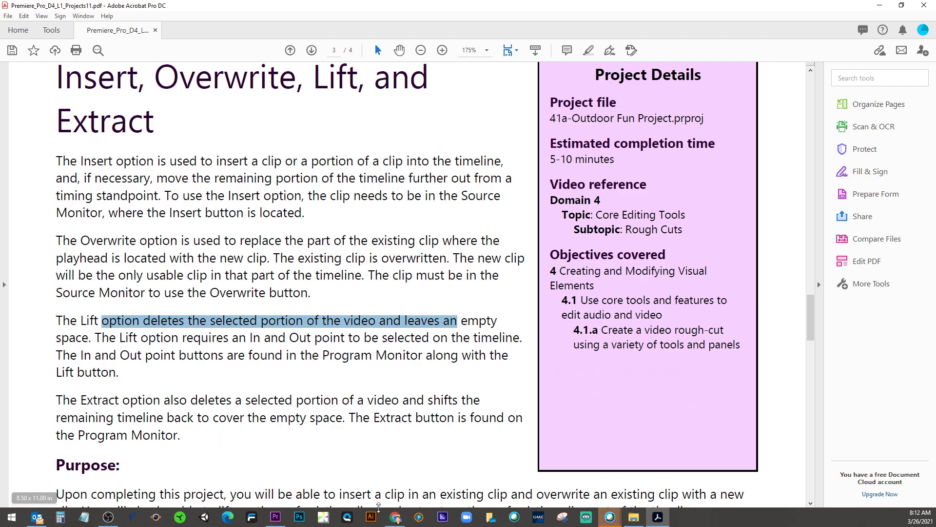
# Step: Switch to Premiere Pro, lift the marked In-to-Out range from the ESports Commercial sequence, and undo the lift
pyautogui.click(276, 517)
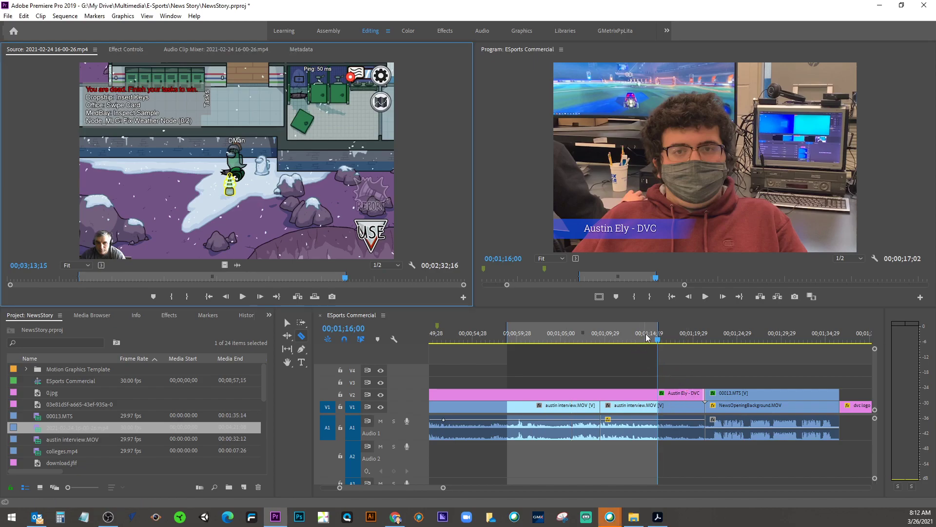
pyautogui.click(760, 297)
pyautogui.click(760, 297)
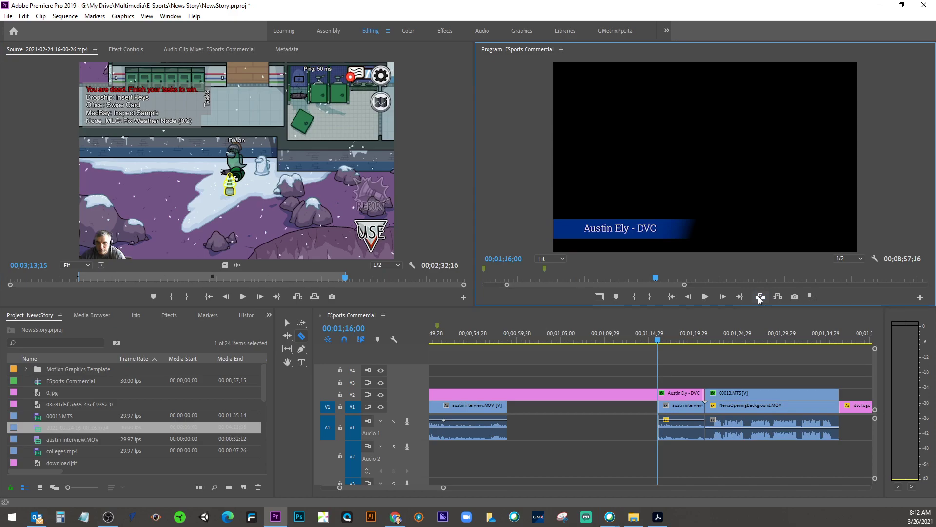
pyautogui.hotkey('ctrl', 'z')
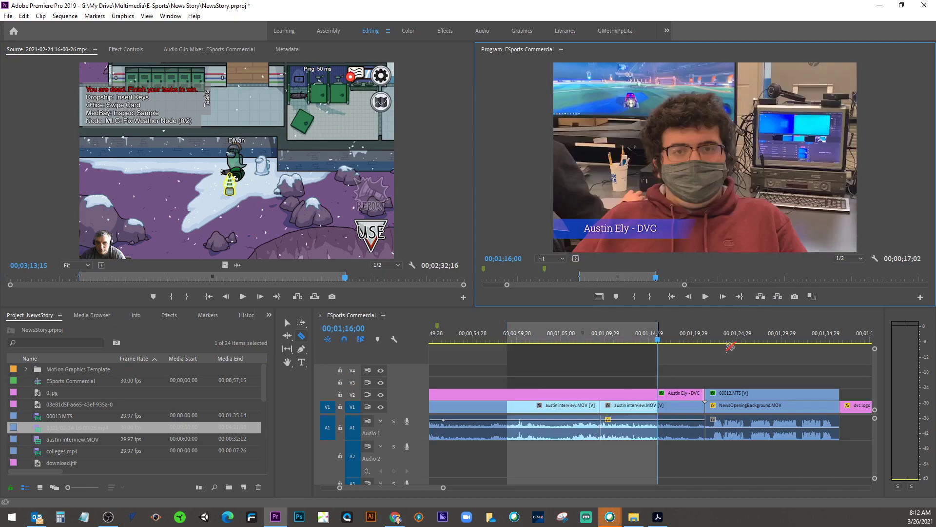
# Step: Select the title clip and the interview clips with their audio, lift the marked range, and undo the lift
pyautogui.click(287, 323)
pyautogui.click(537, 391)
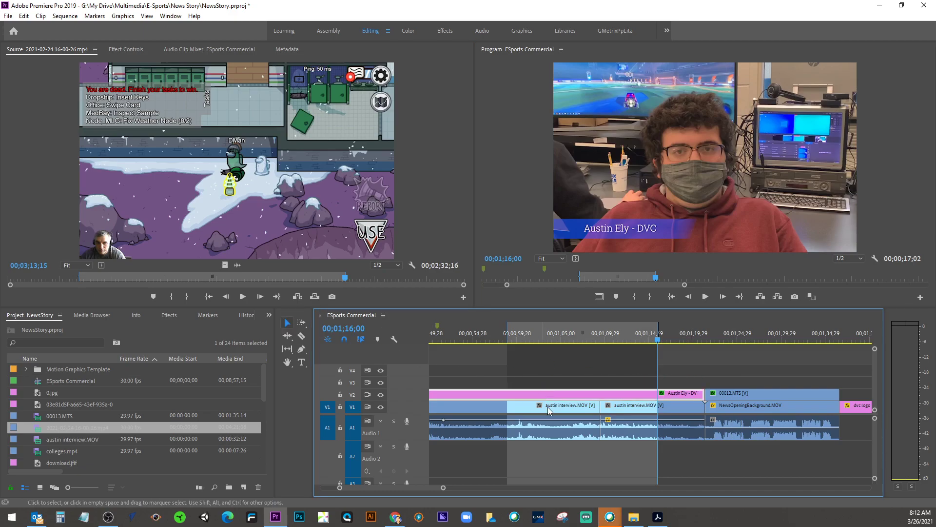
pyautogui.keyDown('shift'); pyautogui.click(549, 413); pyautogui.keyUp('shift')
pyautogui.keyDown('shift'); pyautogui.click(570, 411); pyautogui.keyUp('shift')
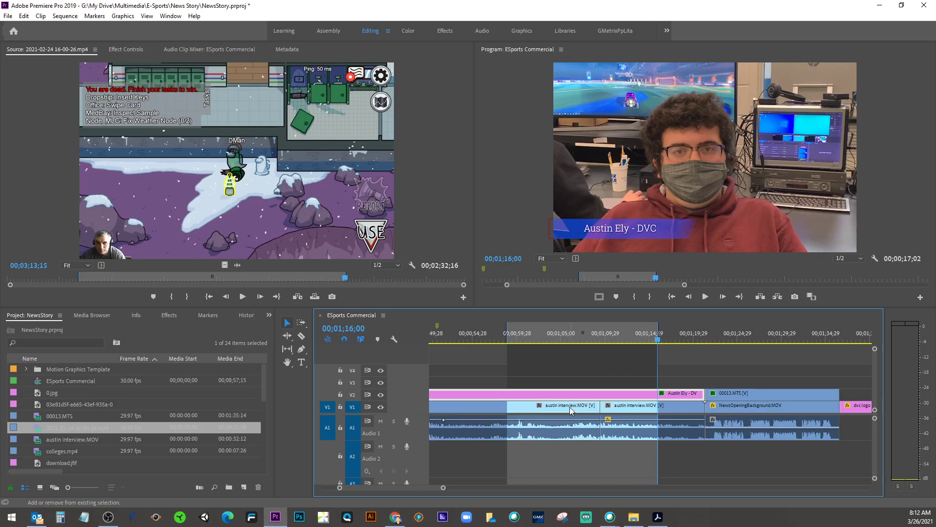
pyautogui.keyDown('shift'); pyautogui.click(569, 423); pyautogui.keyUp('shift')
pyautogui.keyDown('shift'); pyautogui.click(615, 432); pyautogui.keyUp('shift')
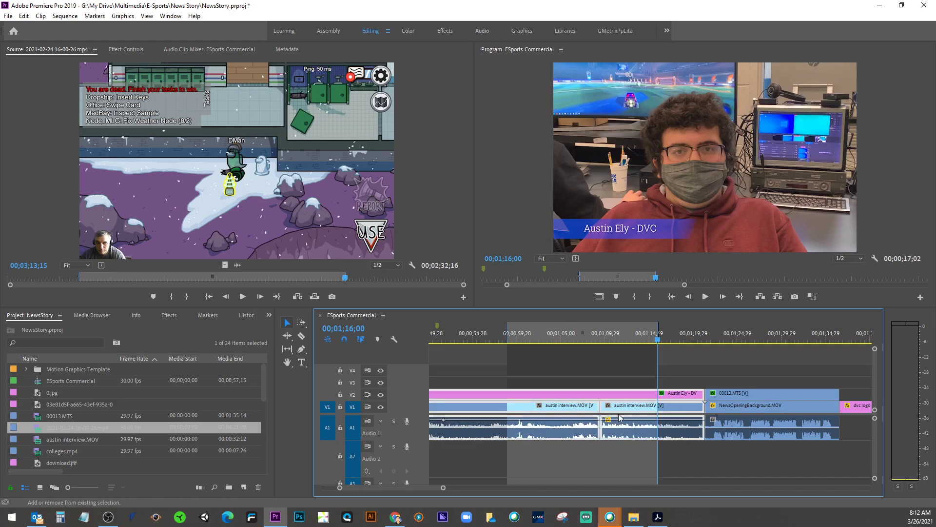
pyautogui.click(760, 295)
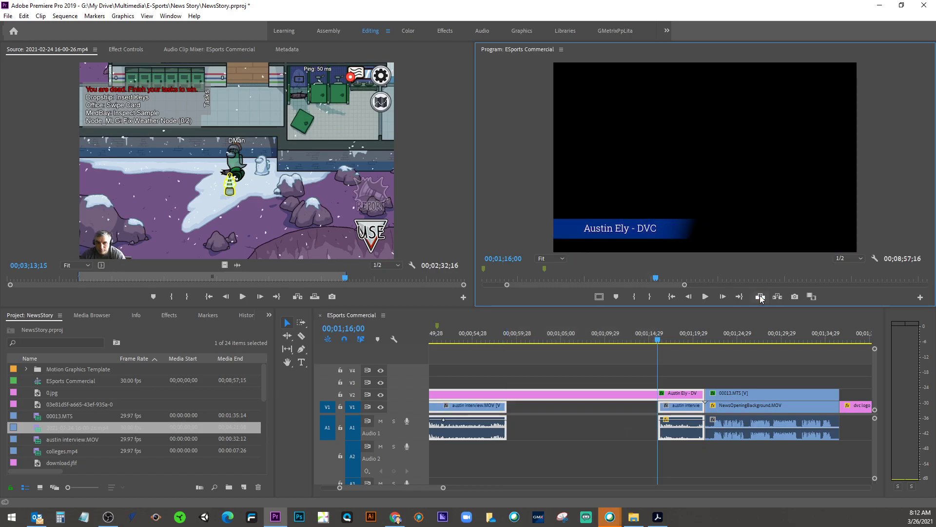
pyautogui.hotkey('ctrl', 'z')
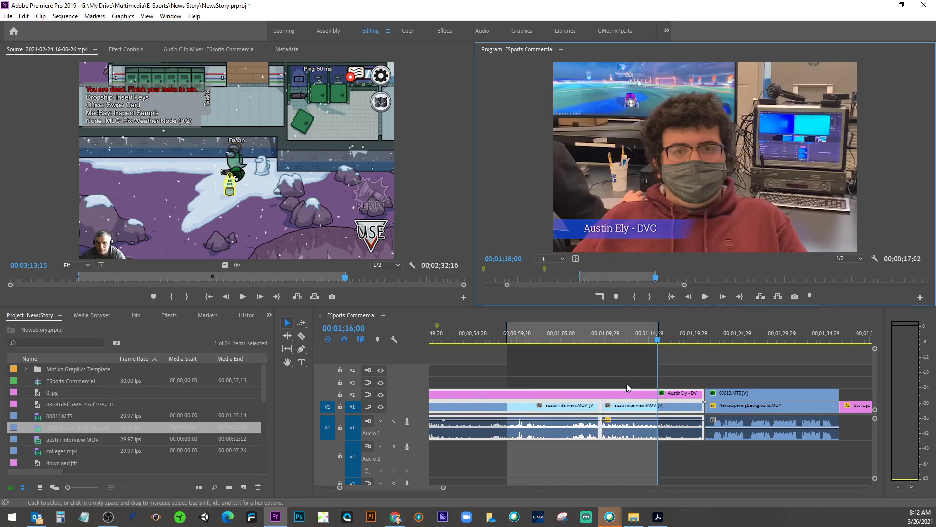
# Step: Target track V2 as well, lift the marked range from the title and interview tracks, and undo the lift
pyautogui.click(352, 395)
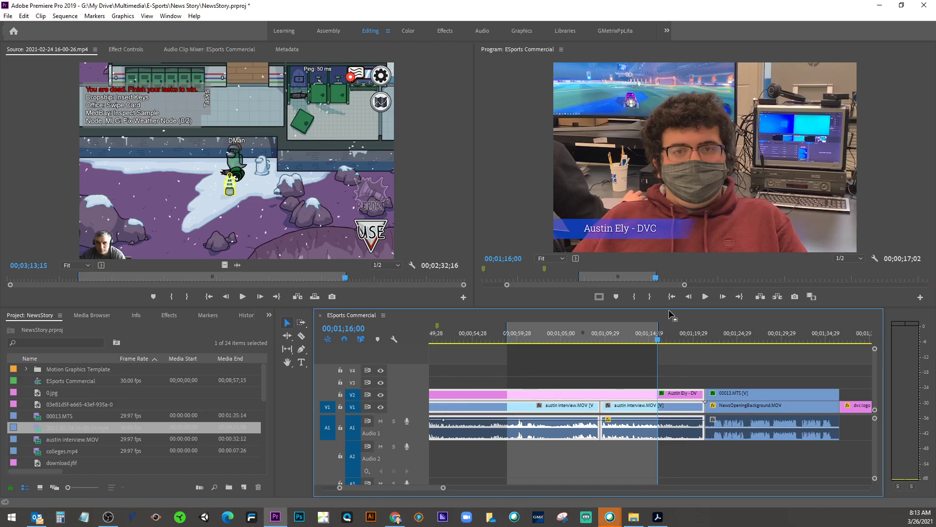
pyautogui.click(759, 297)
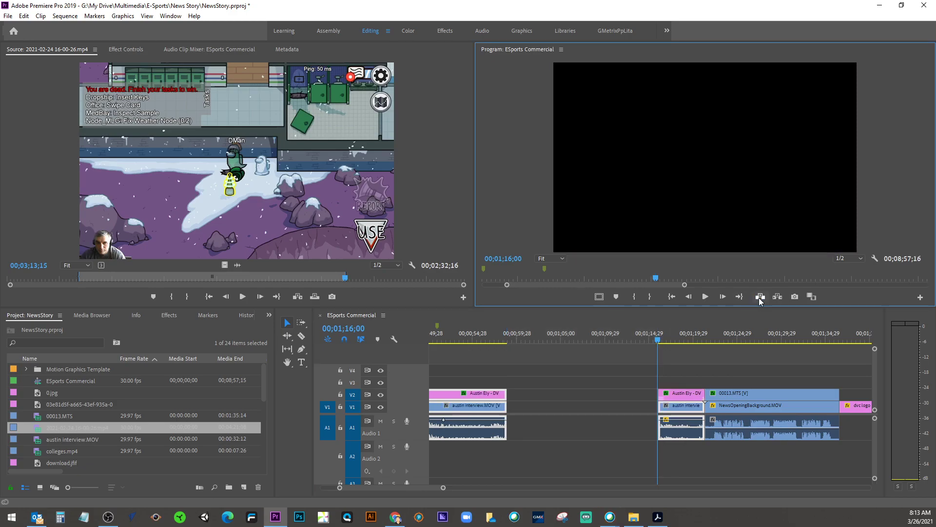
pyautogui.hotkey('ctrl', 'z')
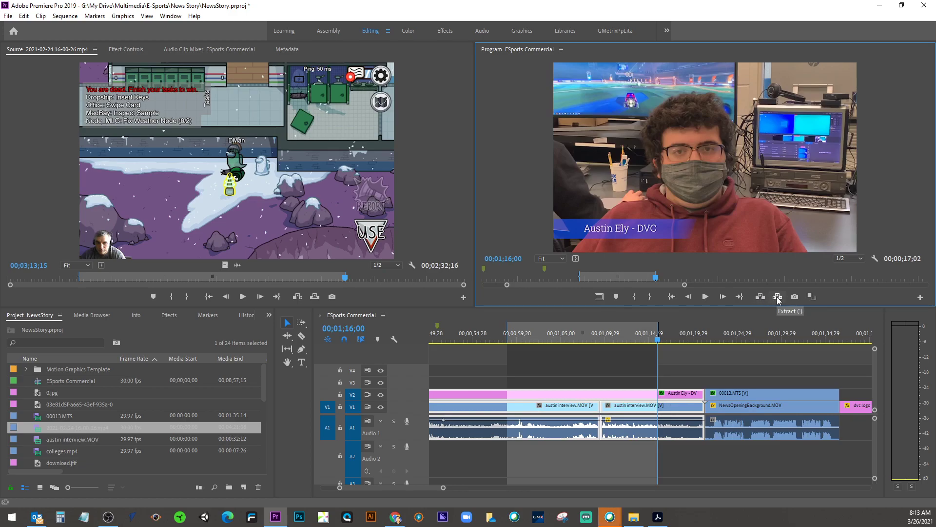
# Step: Compare Extract and Lift on the marked range across the targeted tracks, undoing each edit
pyautogui.click(777, 297)
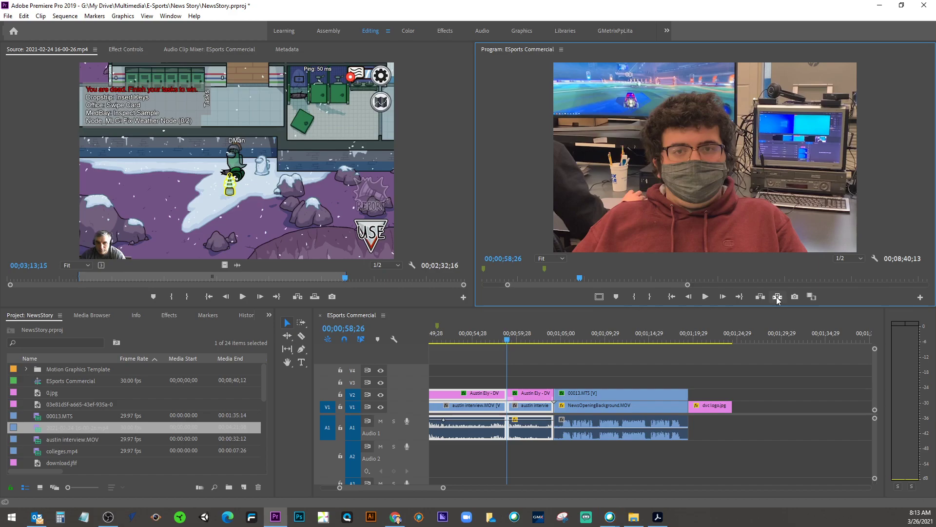
pyautogui.hotkey('ctrl', 'z')
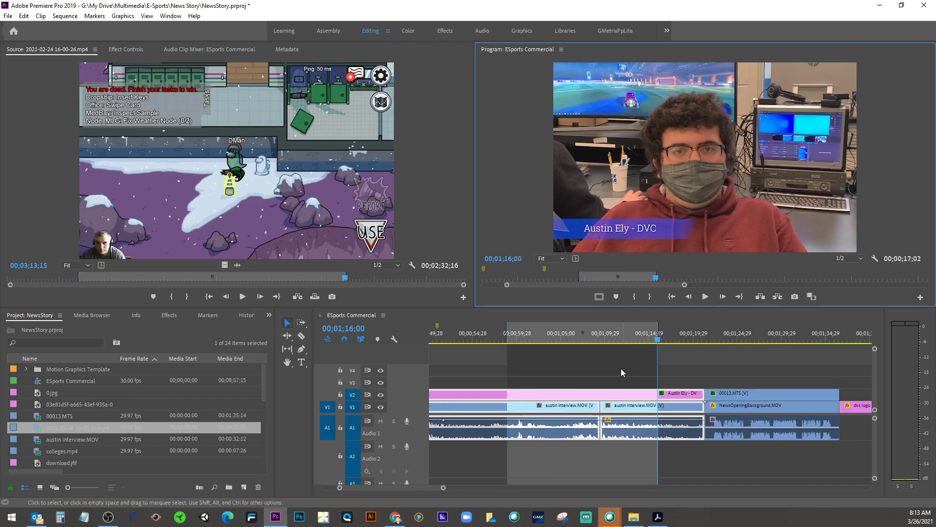
pyautogui.click(761, 297)
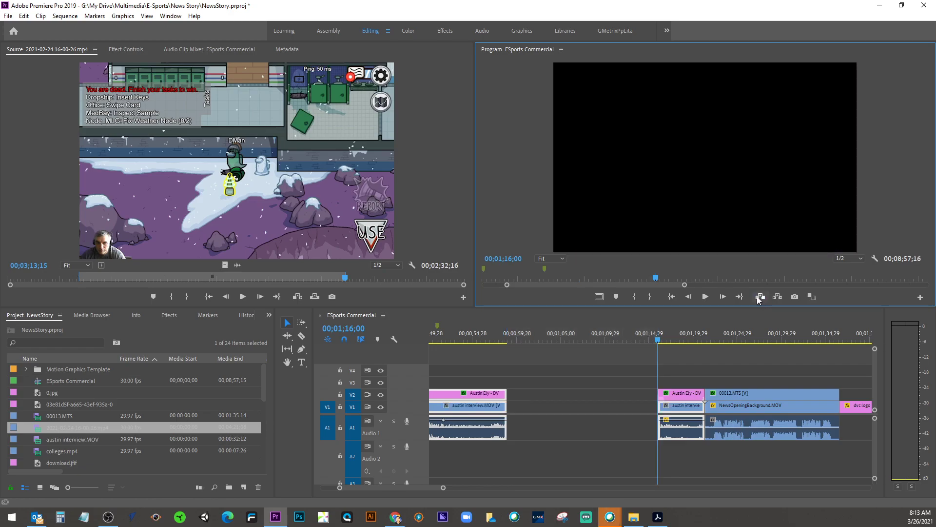
pyautogui.hotkey('ctrl', 'z')
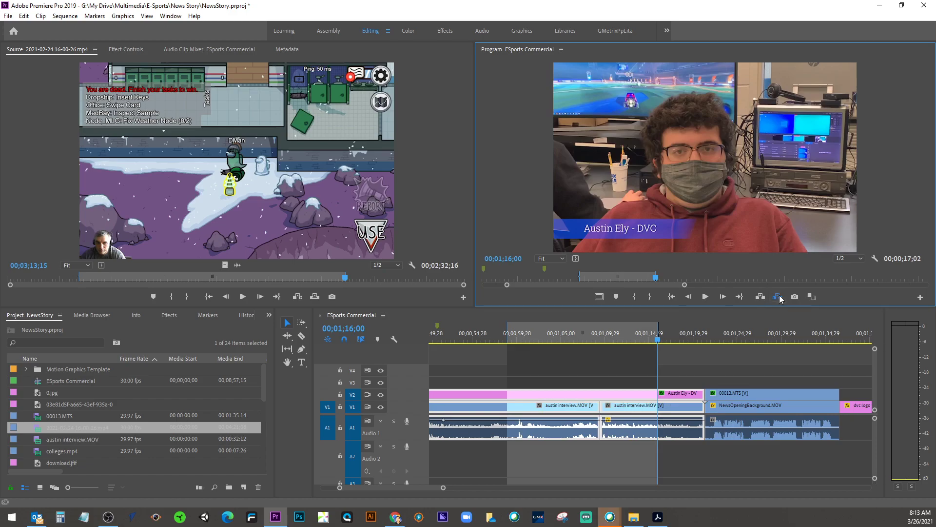
pyautogui.click(778, 297)
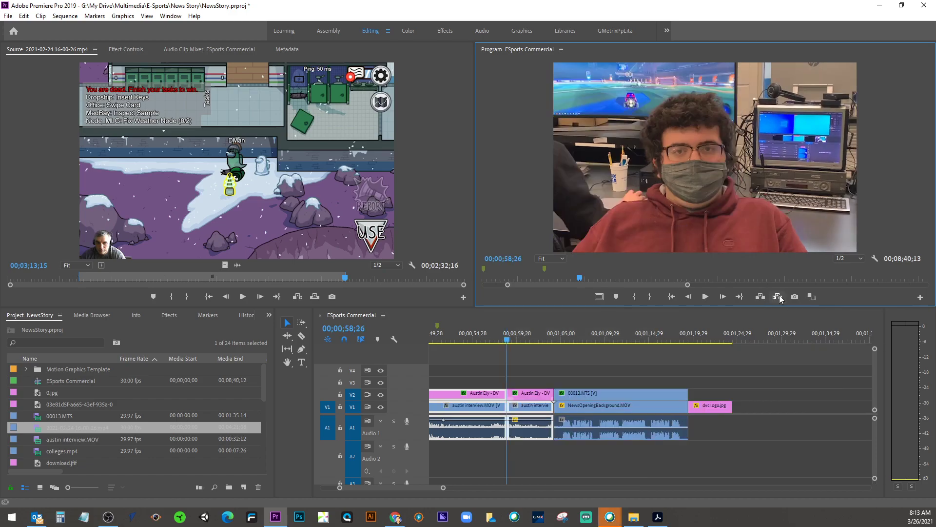
pyautogui.hotkey('ctrl', 'z')
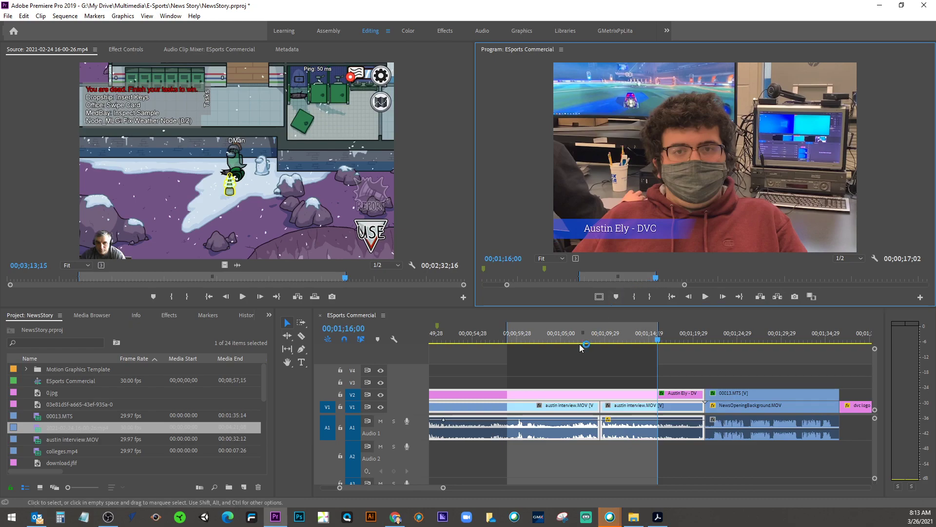
# Step: Return to the Acrobat worksheet and answer the additive editing question with "Source", checking the Source monitor in Premiere Pro
pyautogui.click(656, 518)
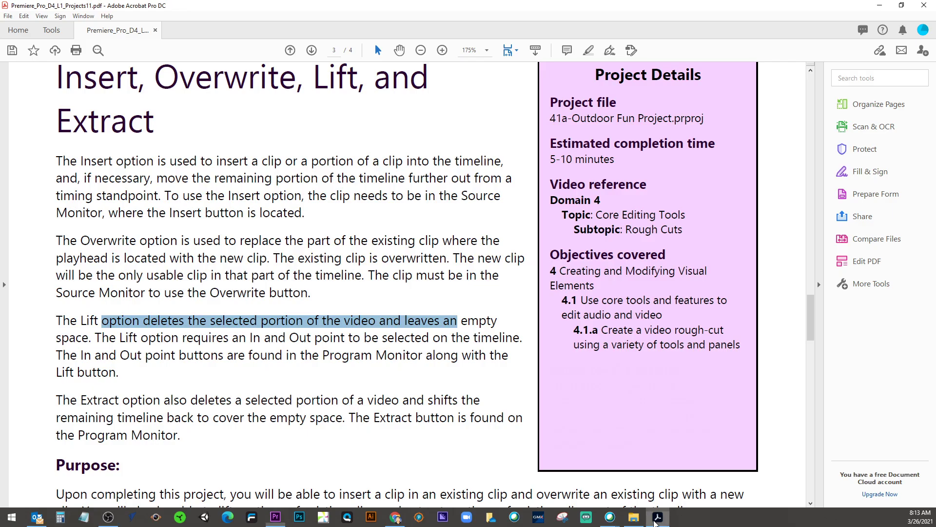
pyautogui.scroll(-2, 333, 347)
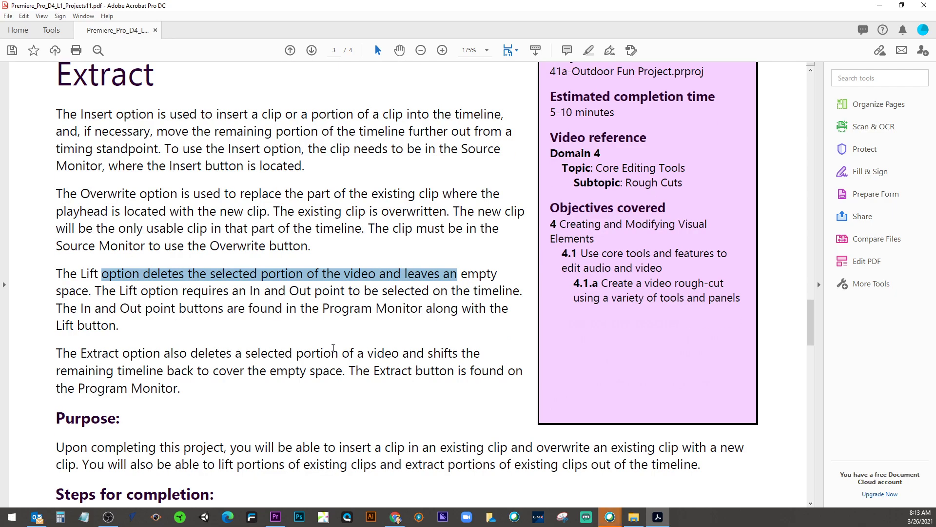
pyautogui.scroll(-14, 333, 347)
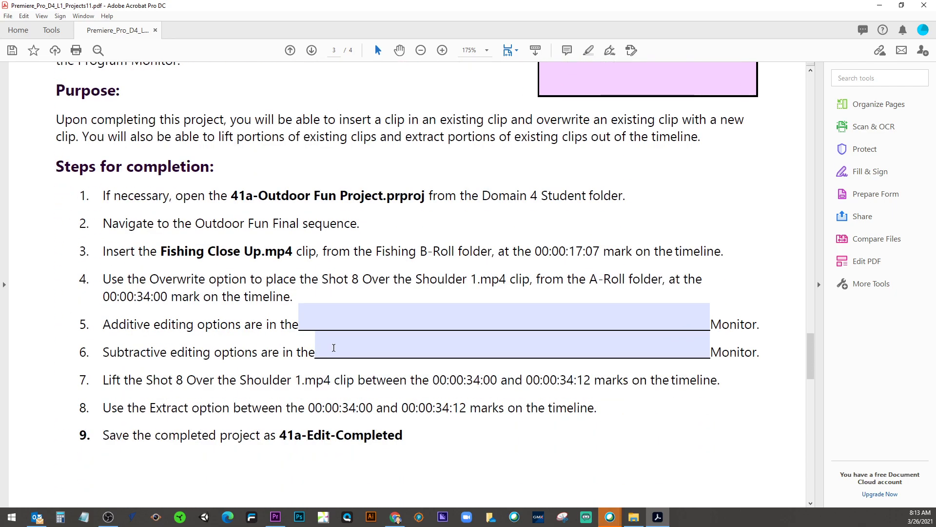
pyautogui.click(351, 316)
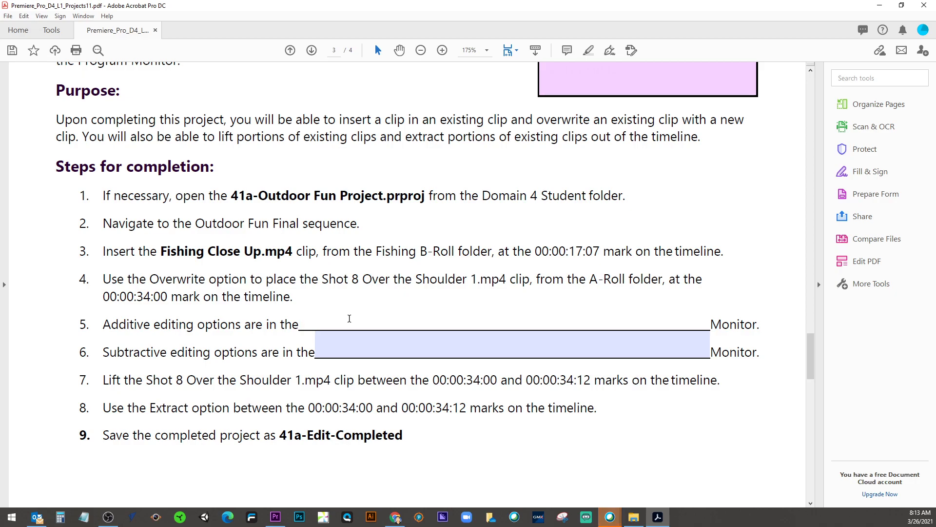
pyautogui.write('I')
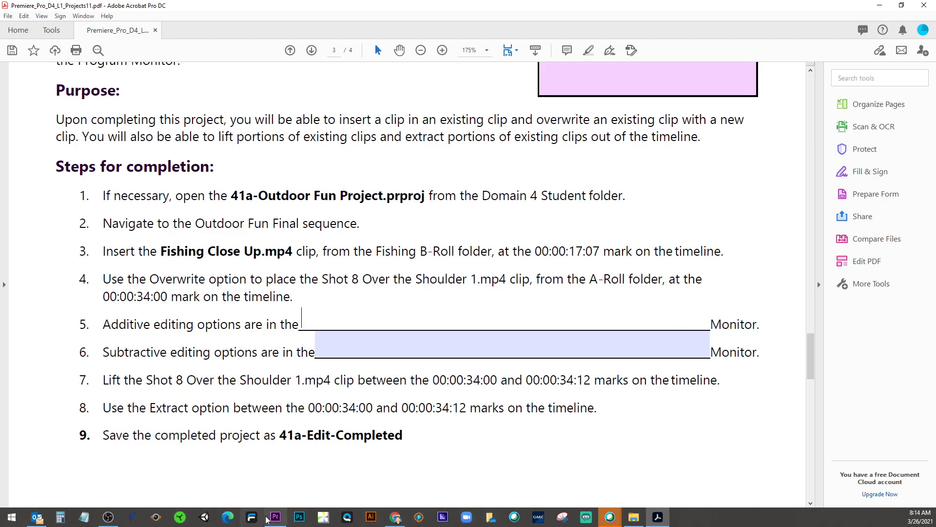
pyautogui.click(281, 515)
pyautogui.click(226, 108)
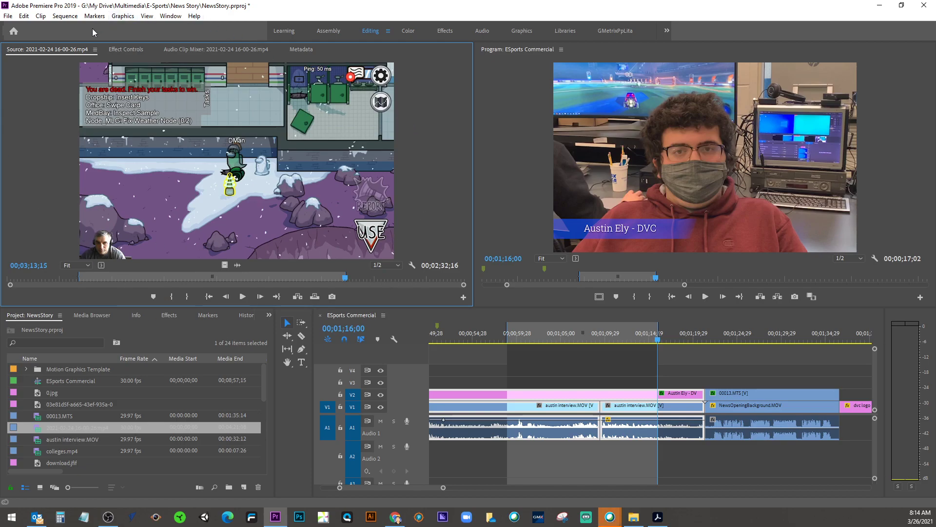
pyautogui.click(657, 516)
pyautogui.write('So')
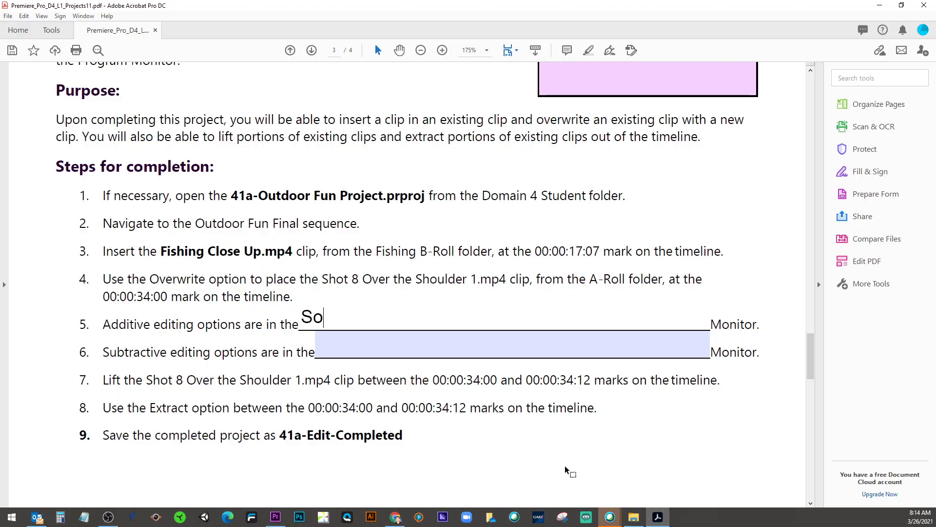
pyautogui.write('urce')
# Step: Fill in "Program" as the monitor that holds the subtractive editing options in worksheet step 6
pyautogui.click(389, 349)
pyautogui.hotkey('shift', 'Tab')
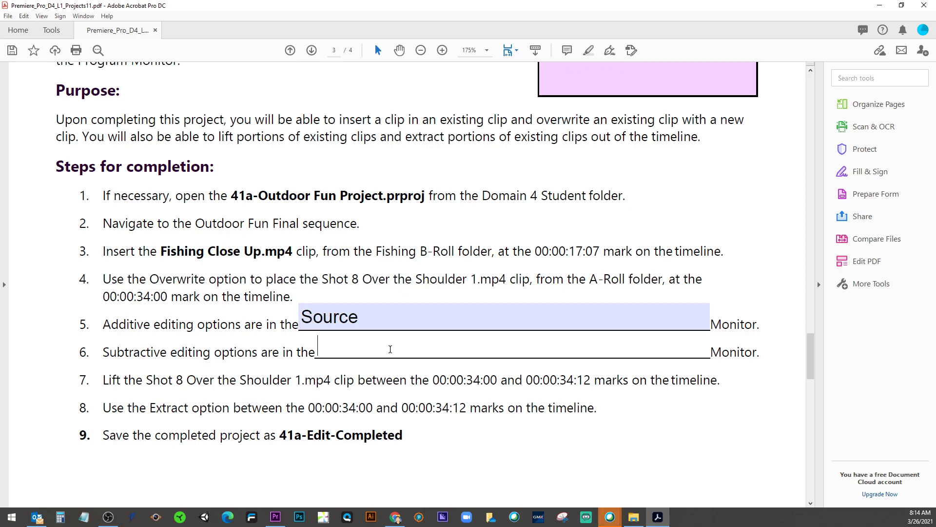
pyautogui.write('Program')
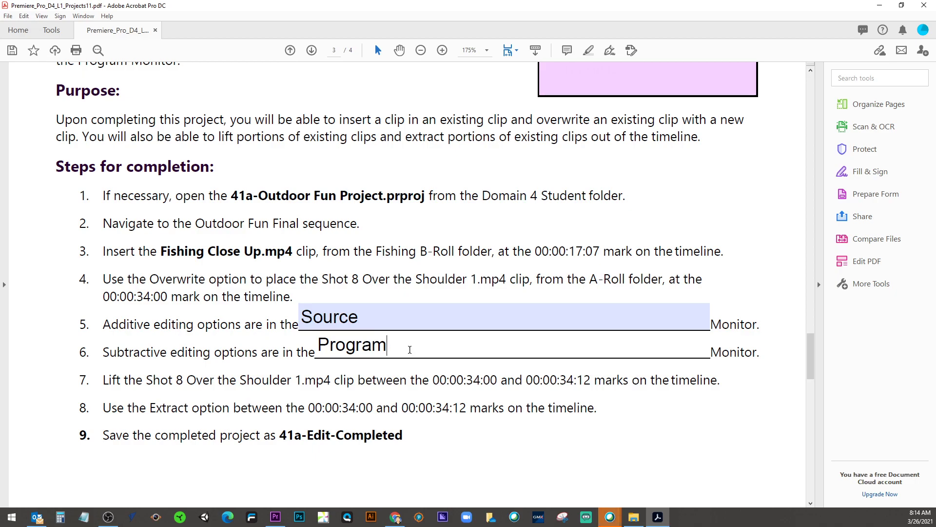
# Step: Review the Multi-Camera Sequences project page through its last completion step, with the page zoomed to 150%
pyautogui.scroll(-3, 410, 350)
pyautogui.scroll(-15, 410, 349)
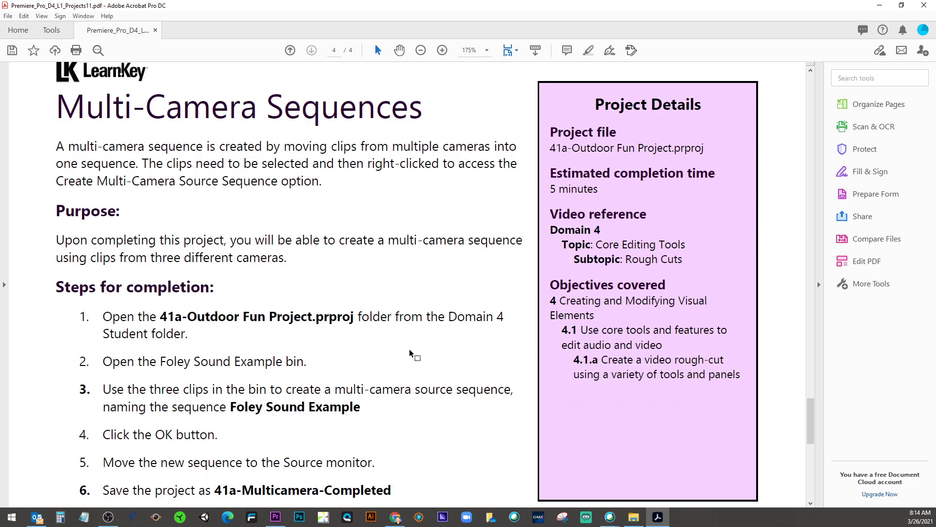
pyautogui.hotkey('ctrl', '-')
pyautogui.scroll(-4, 391, 356)
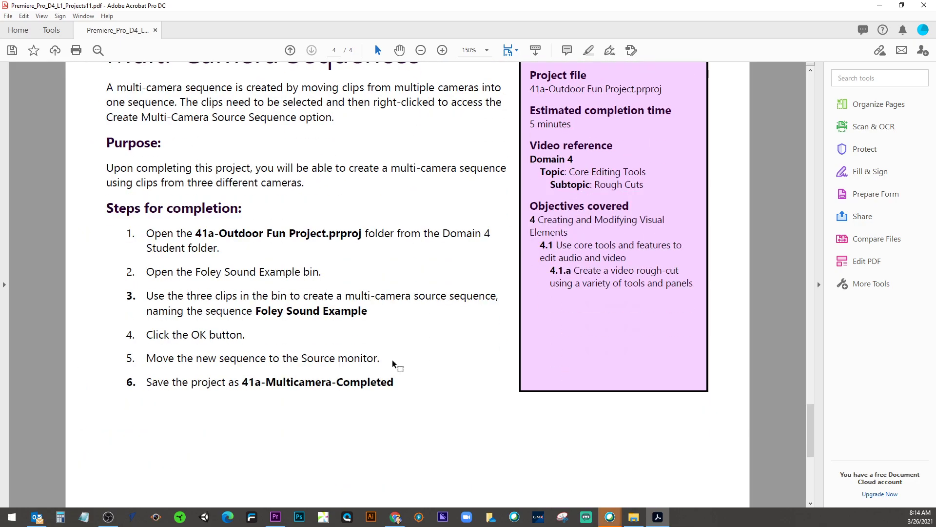
pyautogui.scroll(-10, 378, 365)
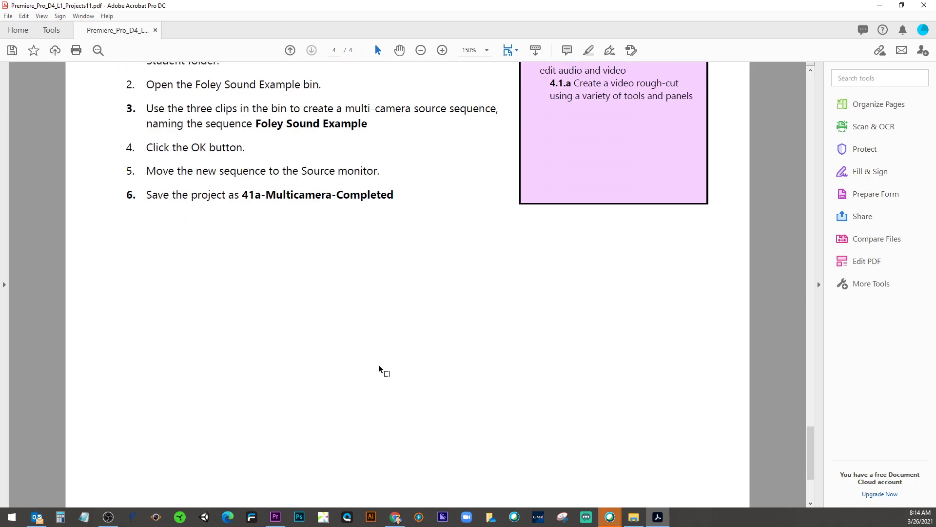
# Step: Review the completion steps of the Insert, Overwrite, Lift, and Extract project on page 3 of the worksheet
pyautogui.scroll(11, 378, 365)
pyautogui.scroll(15, 379, 366)
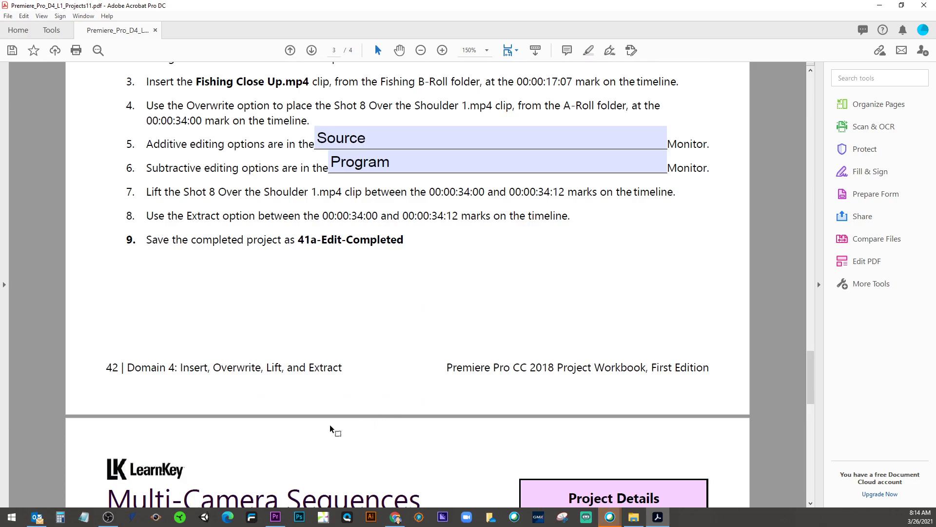
pyautogui.scroll(5, 289, 440)
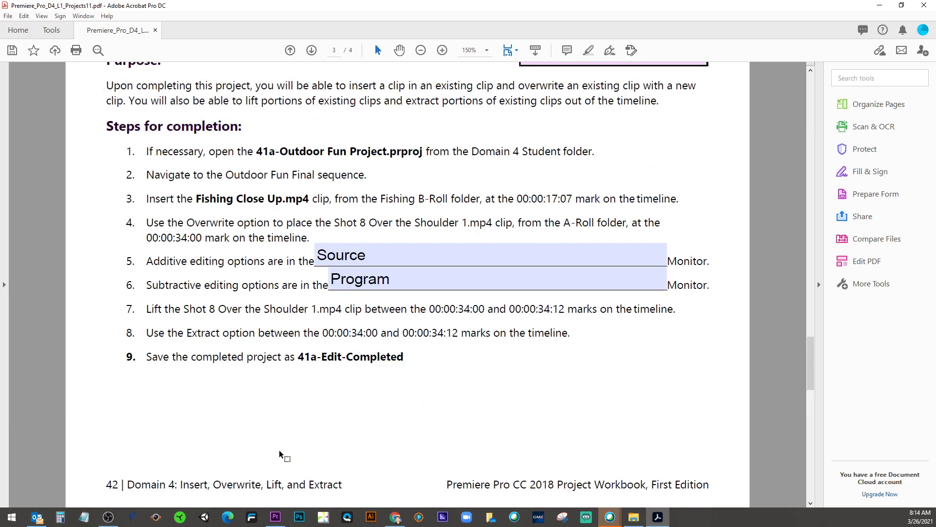
pyautogui.scroll(4, 398, 489)
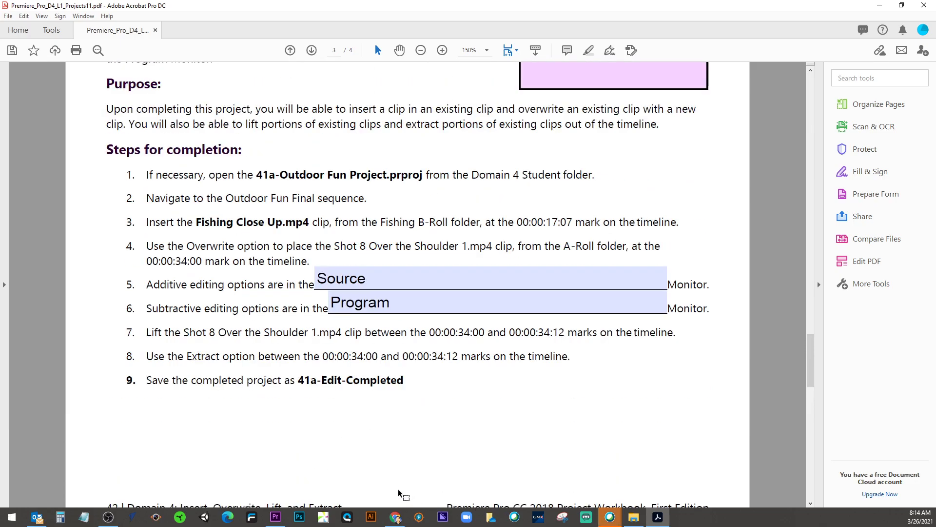
pyautogui.scroll(-4, 398, 487)
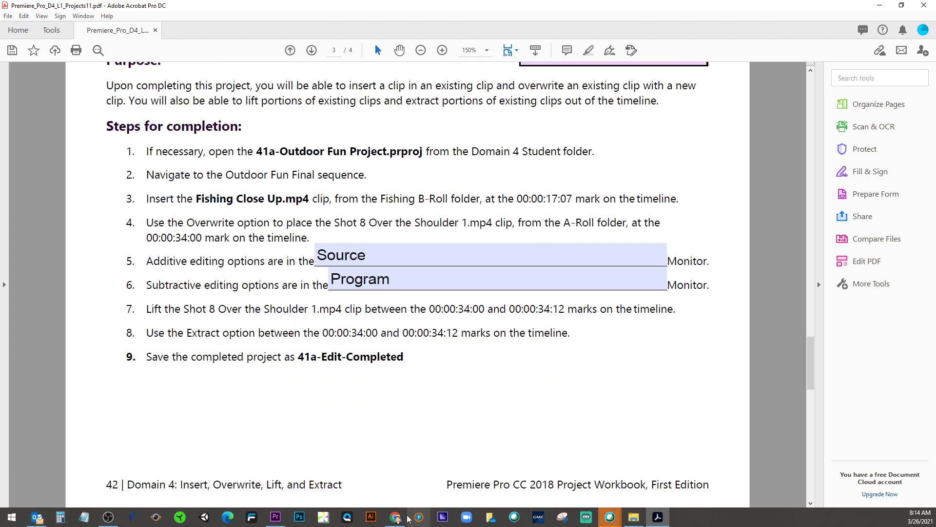
# Step: Switch to Chrome and review the 3/26/21 class objectives in Google Classroom, highlighting "Minute to win it"
pyautogui.moveTo(399, 522)
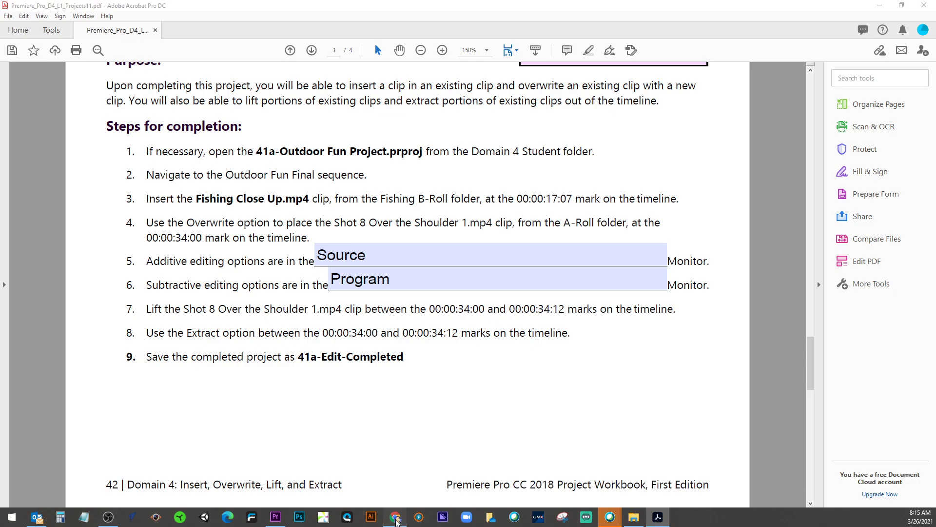
pyautogui.click(409, 519)
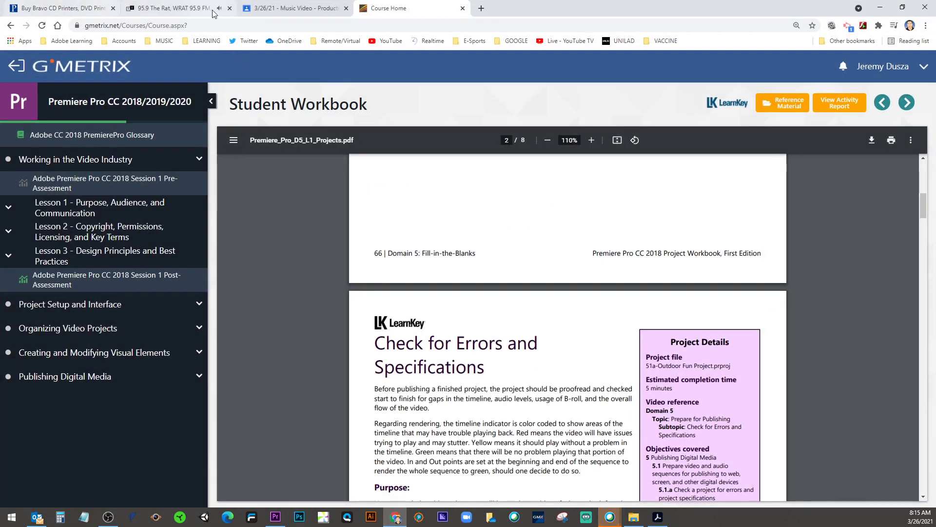
pyautogui.click(273, 9)
pyautogui.scroll(2, 267, 252)
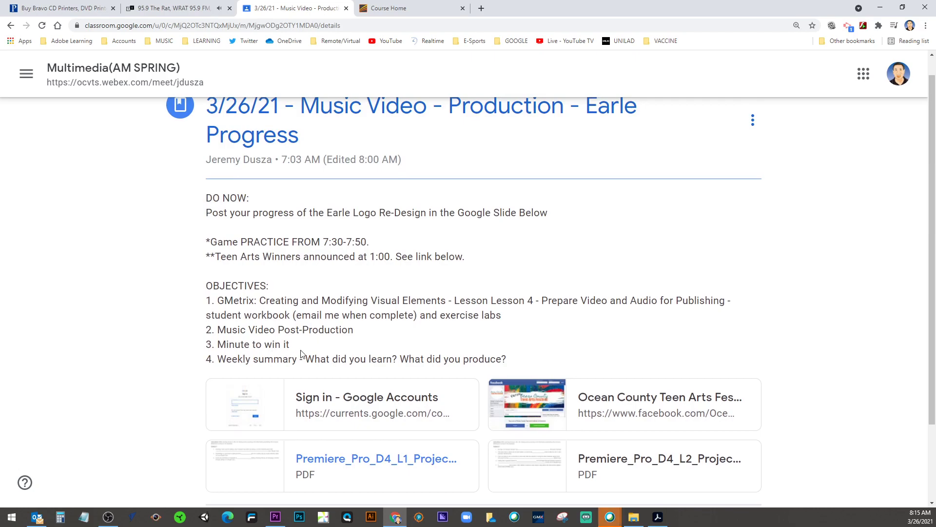
pyautogui.moveTo(291, 346); pyautogui.dragTo(216, 347)
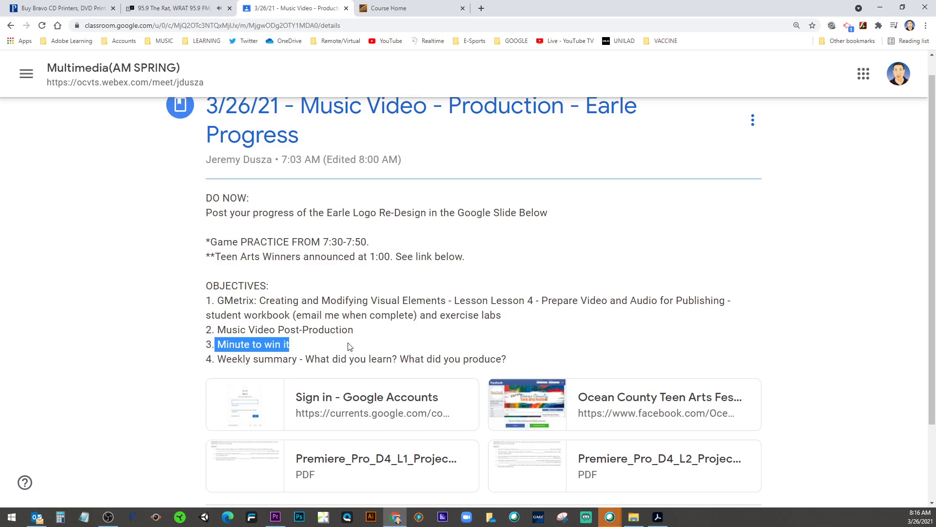
# Step: Return to the Acrobat worksheet and look over the Multi-Camera Sequences and Insert, Overwrite, Lift, and Extract project steps
pyautogui.click(660, 518)
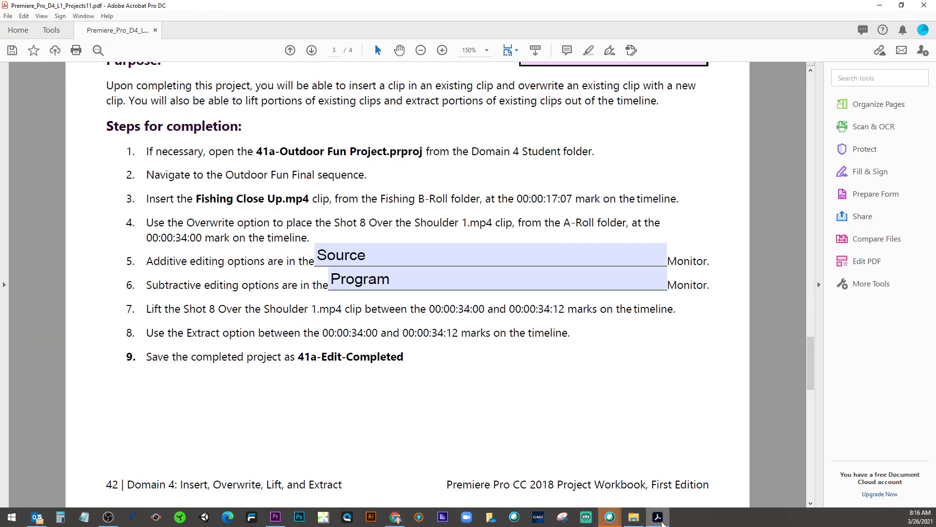
pyautogui.scroll(-3, 341, 201)
pyautogui.scroll(-8, 342, 202)
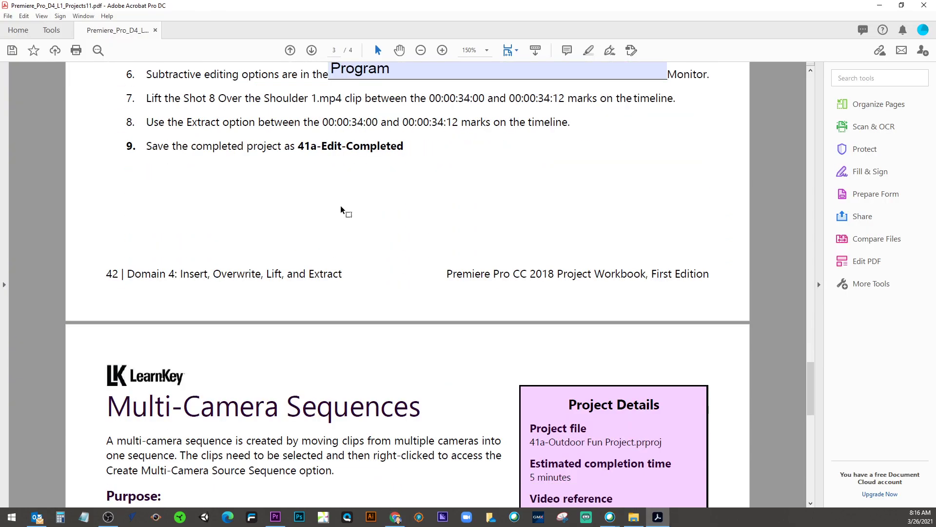
pyautogui.scroll(-1, 340, 213)
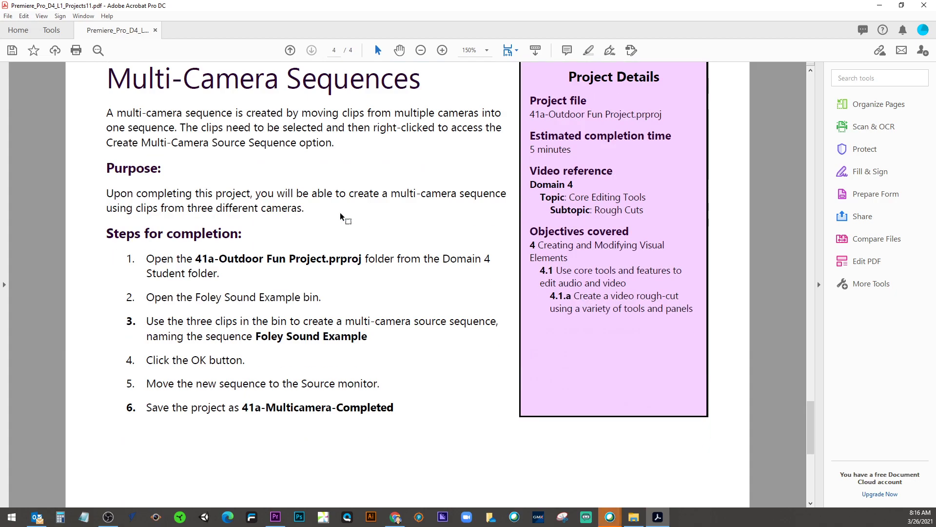
pyautogui.scroll(-5, 402, 292)
pyautogui.scroll(-2, 402, 292)
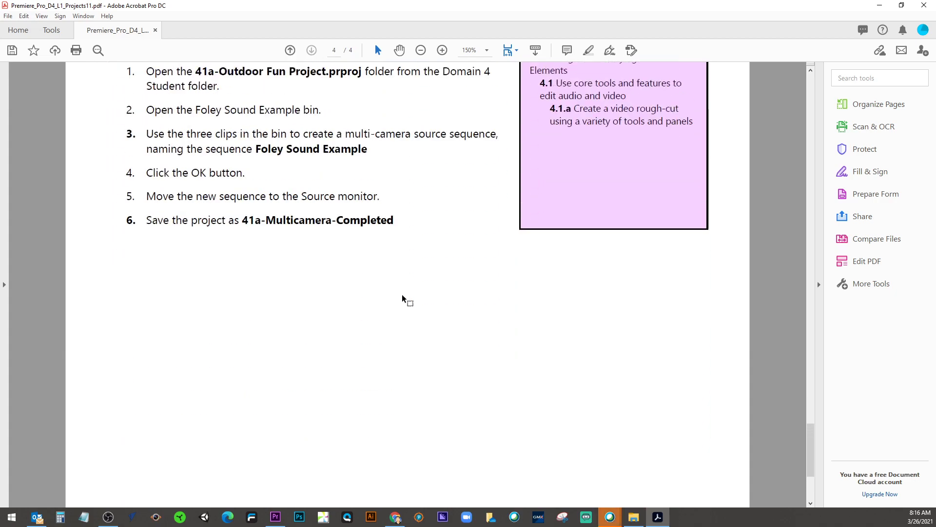
pyautogui.scroll(20, 402, 294)
pyautogui.scroll(5, 401, 292)
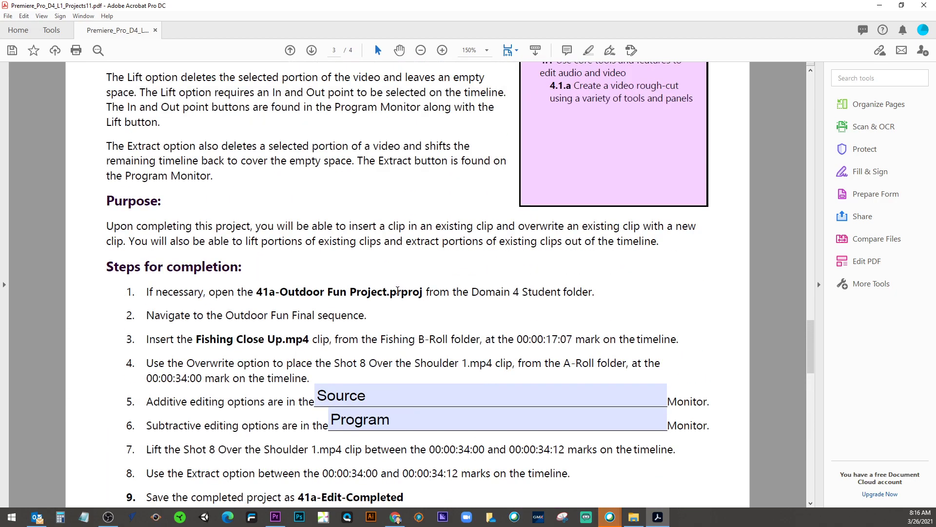
# Step: Close the Premiere_Pro_D4_L1_Projects11.pdf worksheet without saving changes and minimize Acrobat
pyautogui.click(156, 31)
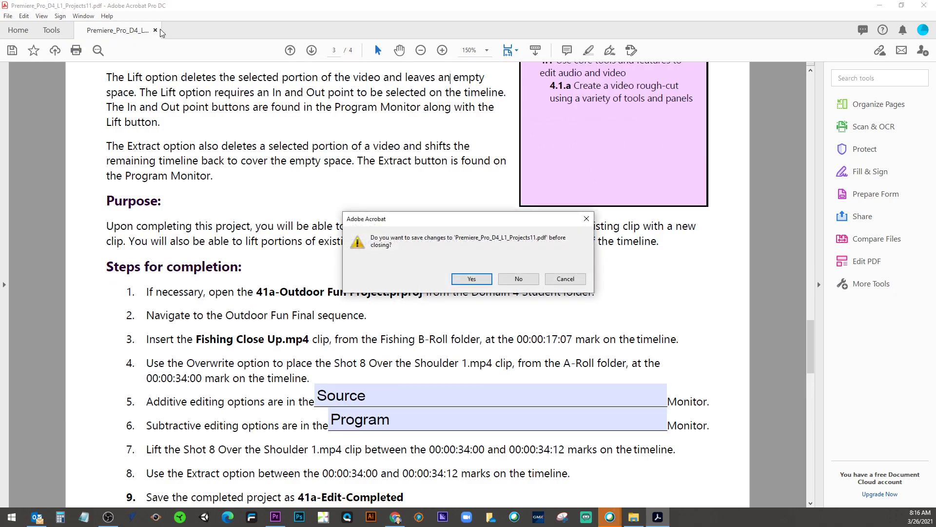
pyautogui.click(519, 281)
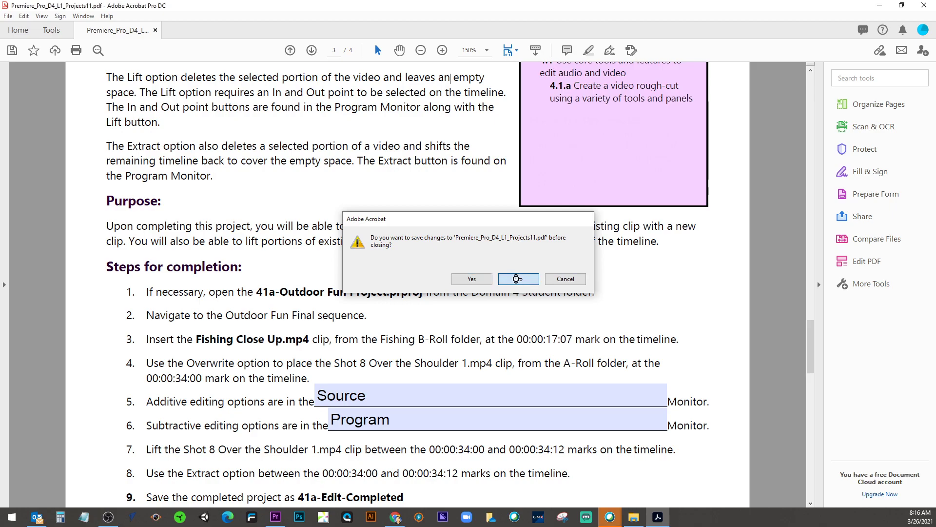
pyautogui.click(879, 6)
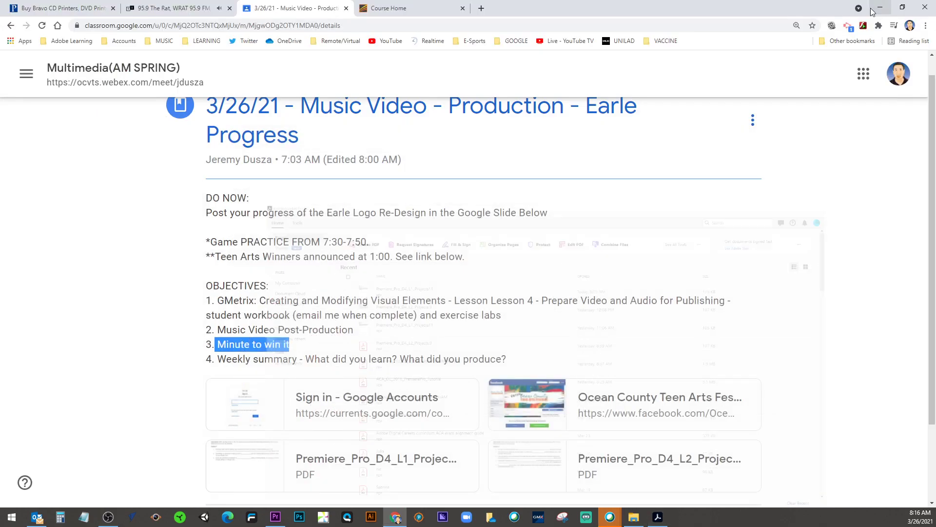
# Step: In the GMetrix course, open the Exercise Labs of Lesson 1 - Core Editing Tools under Creating and Modifying Visual Elements
pyautogui.click(388, 8)
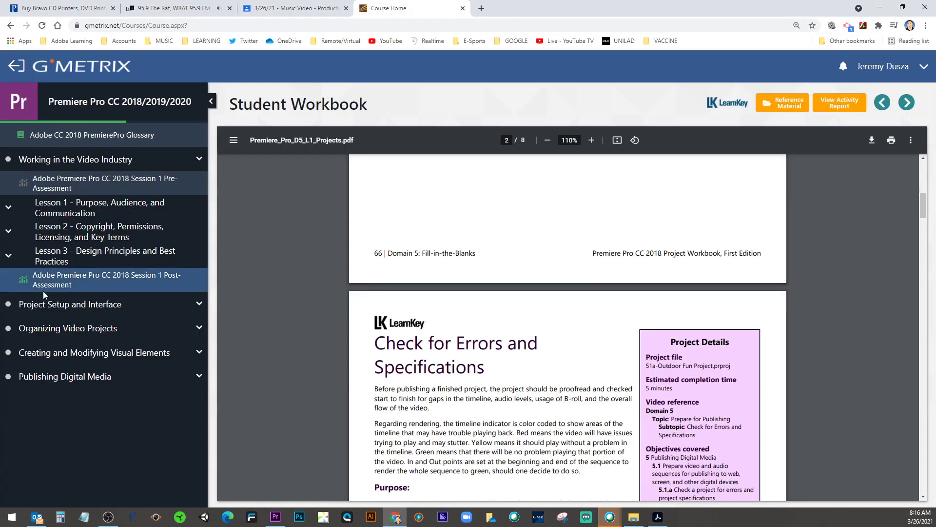
pyautogui.click(68, 216)
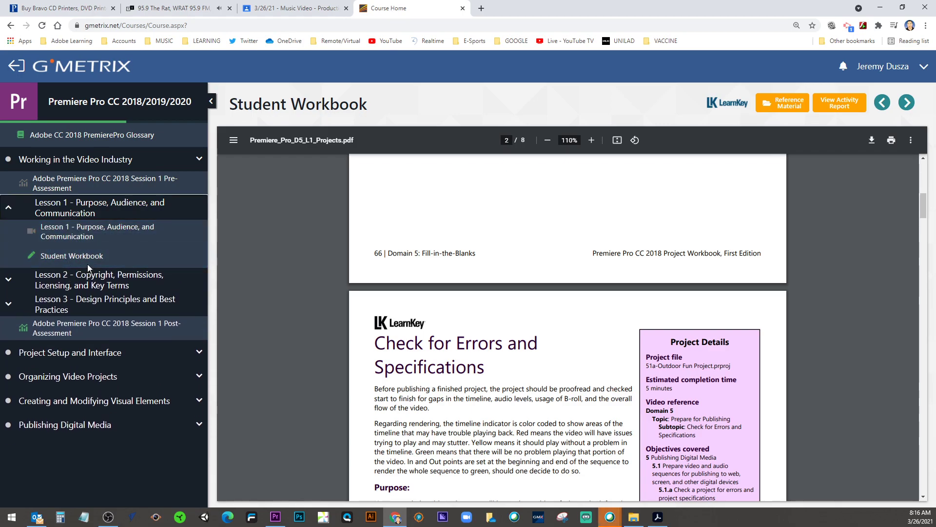
pyautogui.click(84, 213)
pyautogui.click(83, 214)
pyautogui.click(84, 279)
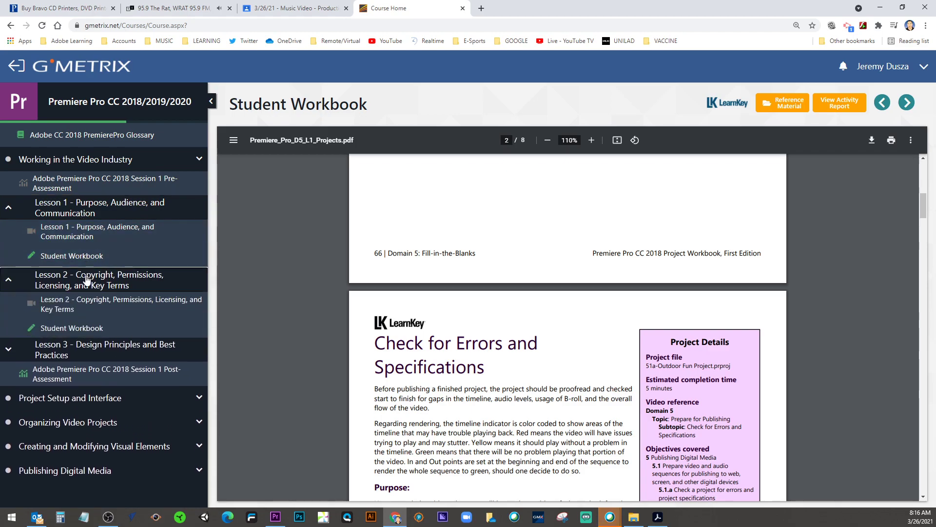
pyautogui.click(73, 449)
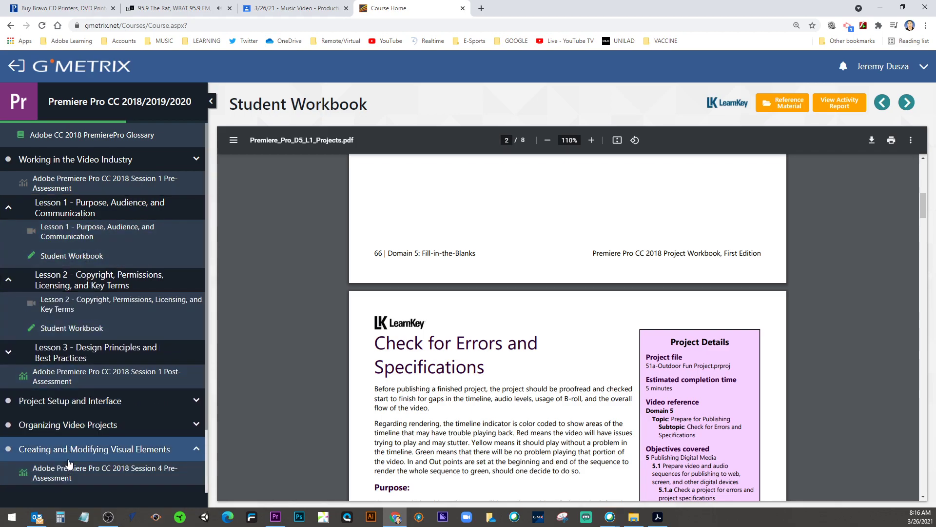
pyautogui.scroll(-3, 74, 453)
pyautogui.click(86, 369)
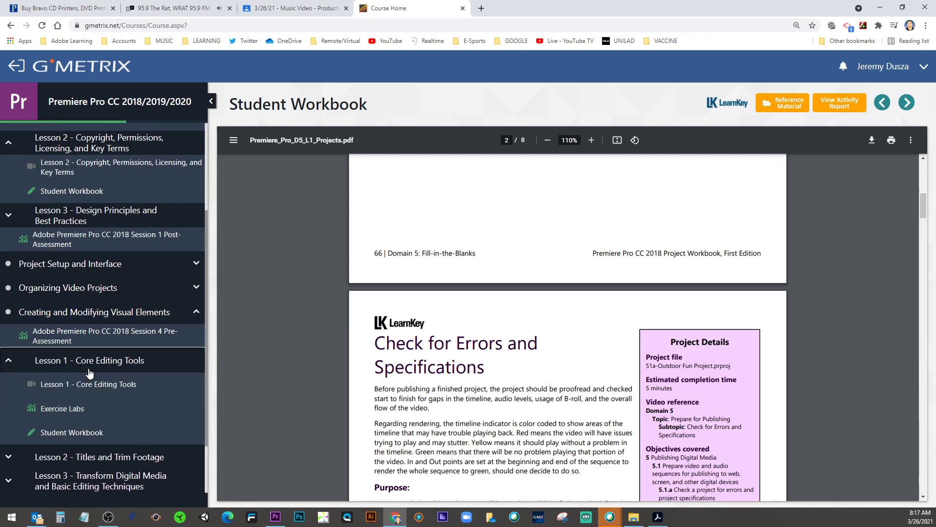
pyautogui.scroll(-2, 86, 372)
pyautogui.click(62, 336)
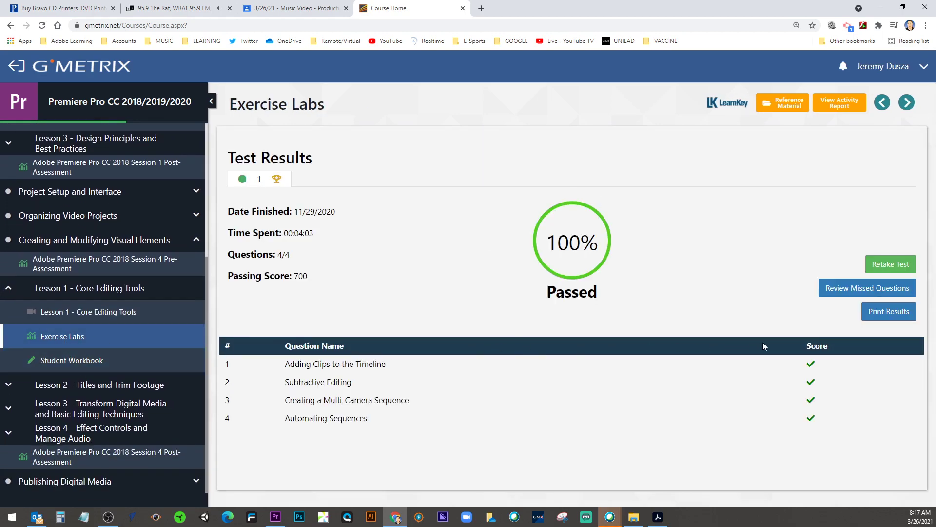
# Step: Retake the Exercise Labs test and read the first question alongside its simulated Premiere Pro workspace
pyautogui.click(876, 265)
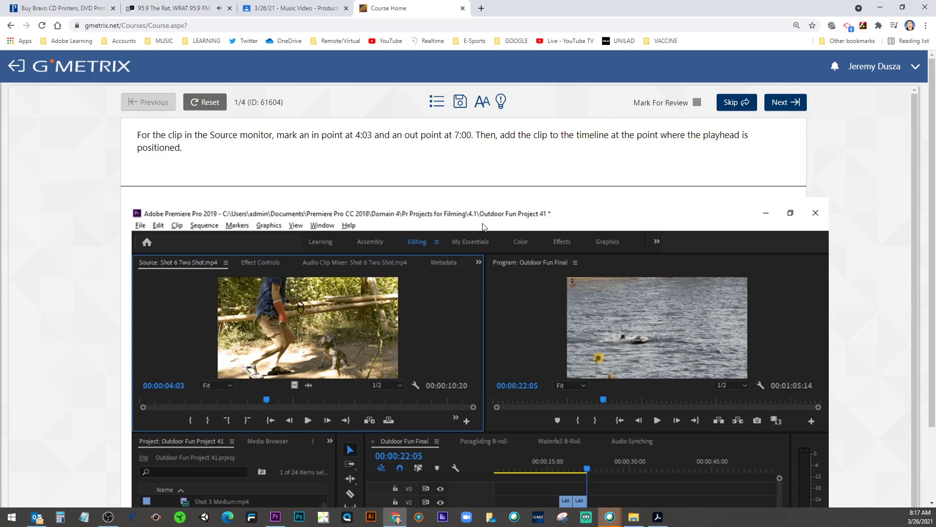
pyautogui.scroll(-2, 482, 226)
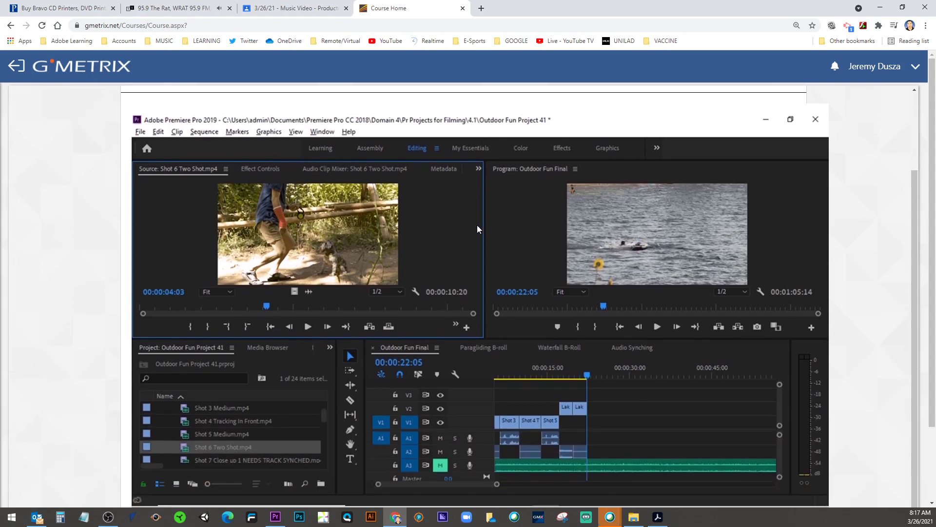
pyautogui.scroll(2, 275, 300)
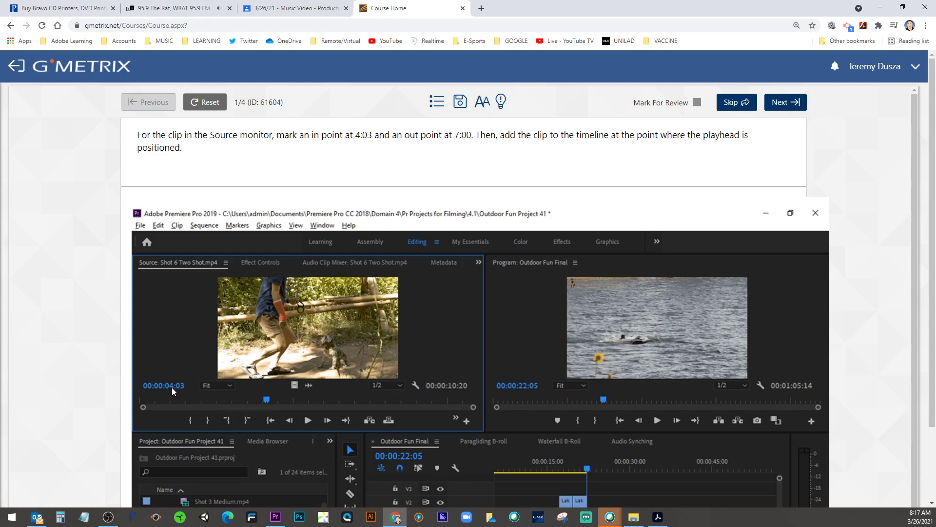
pyautogui.scroll(-1, 172, 388)
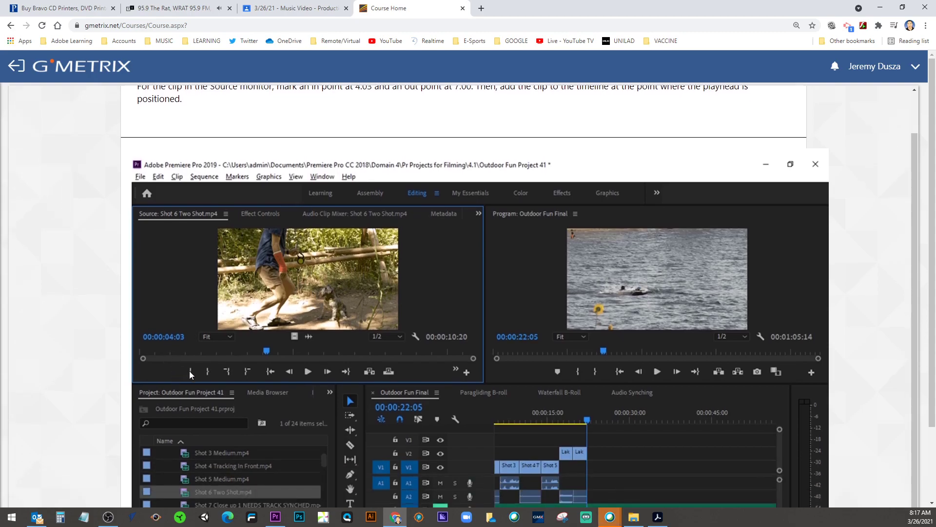
# Step: Mark an in point at 4:03 and an out point at 7:00 on the Shot 6 Two Shot.mp4 source clip
pyautogui.click(189, 371)
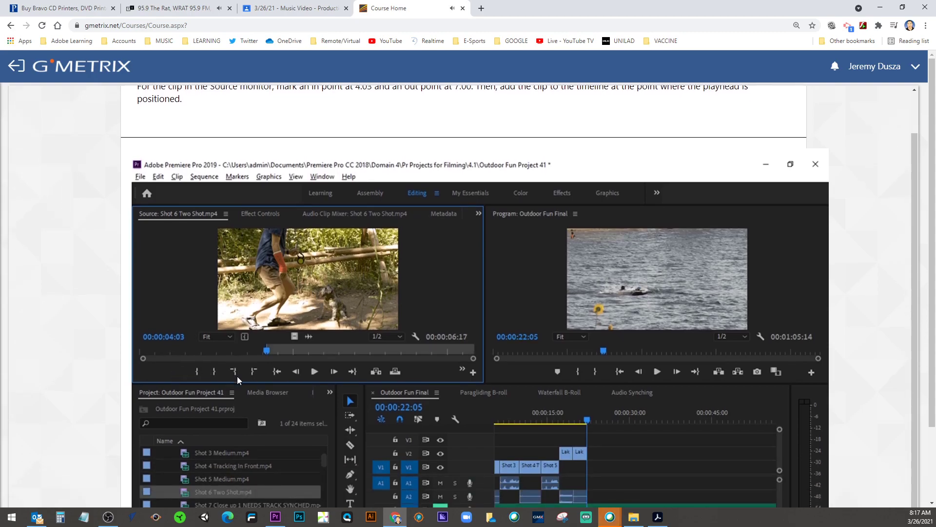
pyautogui.scroll(1, 251, 375)
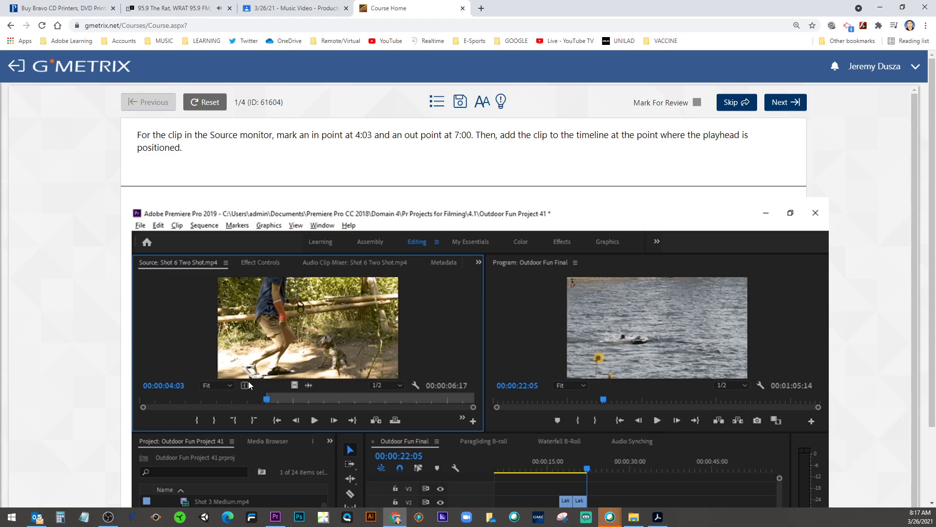
pyautogui.moveTo(275, 404)
pyautogui.mouseDown()
pyautogui.moveTo(372, 404)
pyautogui.moveTo(356, 399)
pyautogui.mouseUp()
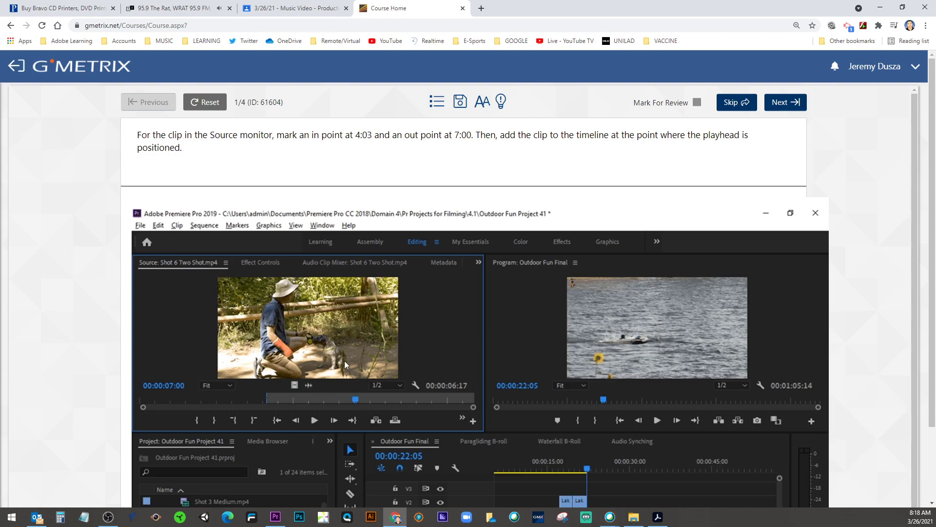
pyautogui.click(215, 420)
# Step: Try to add the Shot 6 Two Shot.mp4 clip to the Outdoor Fun Final timeline at the 22:05 playhead position
pyautogui.scroll(-2, 300, 422)
pyautogui.scroll(-1, 308, 422)
pyautogui.scroll(3, 308, 422)
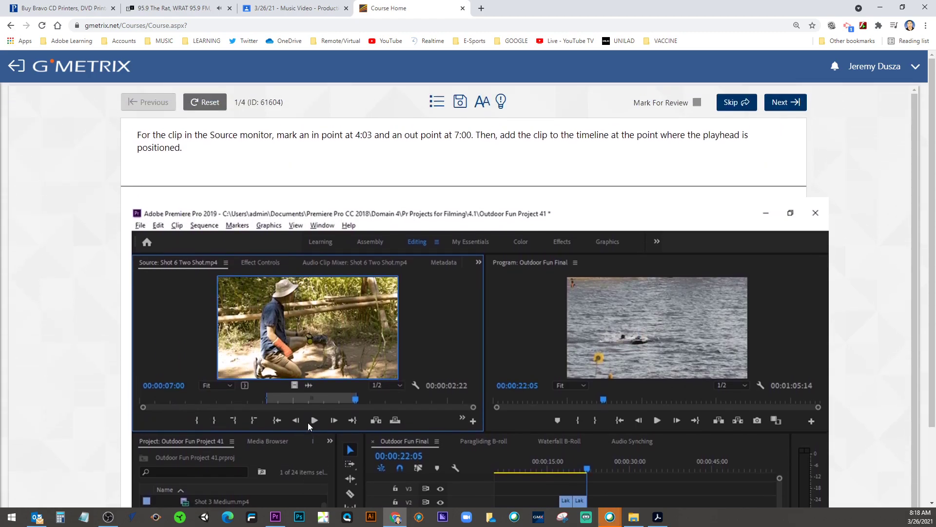
pyautogui.scroll(-2, 308, 423)
pyautogui.scroll(2, 308, 422)
pyautogui.scroll(-2, 308, 423)
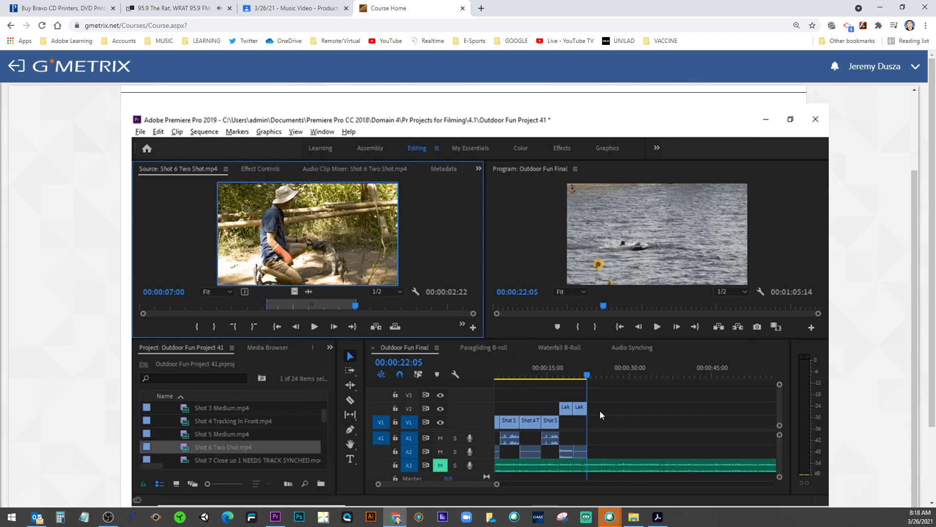
pyautogui.click(619, 419)
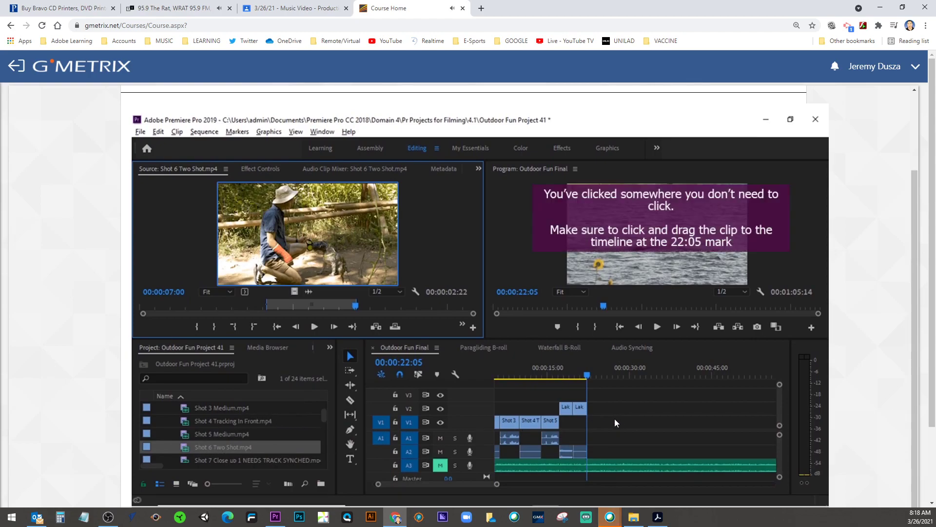
pyautogui.moveTo(202, 445); pyautogui.dragTo(482, 439)
pyautogui.scroll(2, 791, 158)
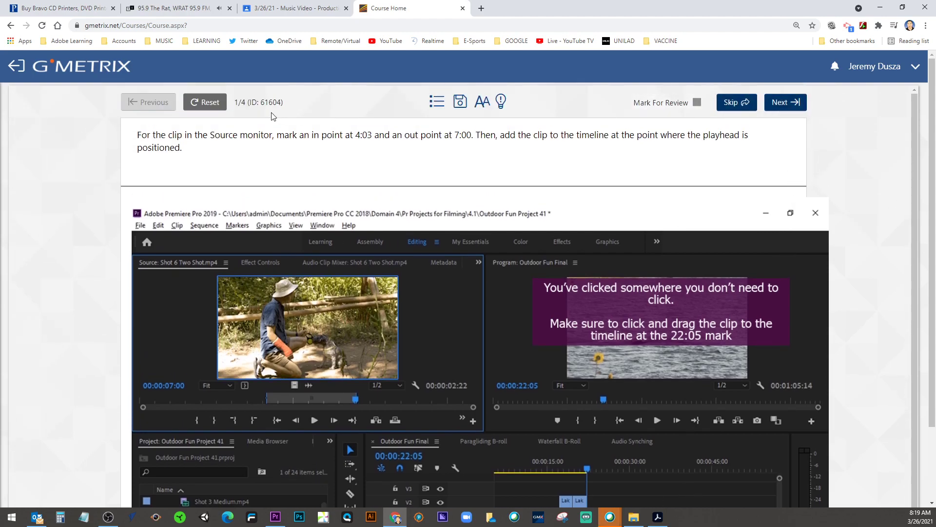
# Step: Reset the first exercise question to start its simulation over
pyautogui.click(205, 102)
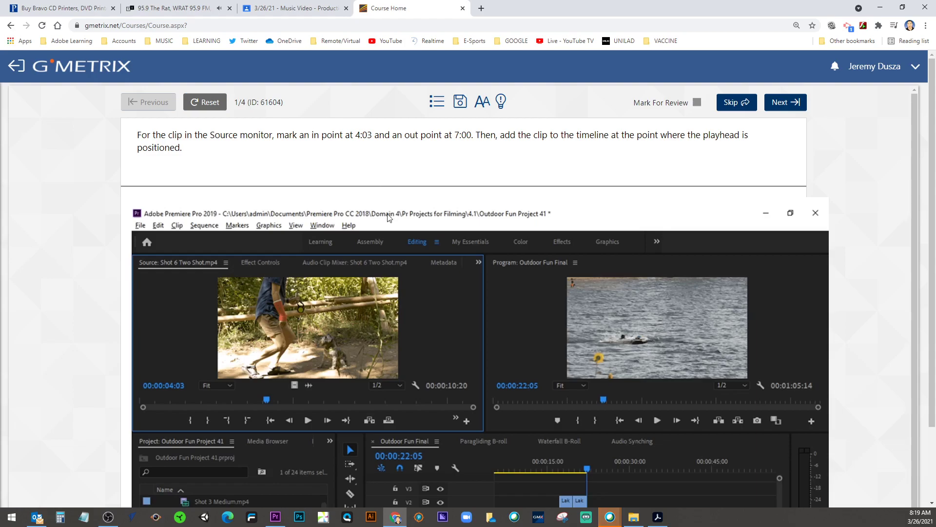
pyautogui.scroll(-2, 388, 223)
pyautogui.scroll(-1, 370, 226)
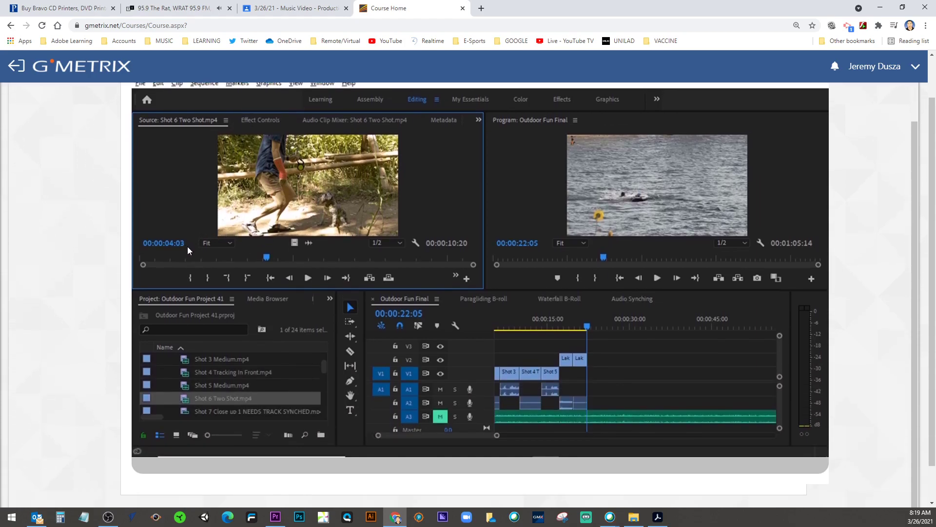
# Step: Mark the Shot 6 Two Shot.mp4 source clip with an in point at 4:03 and an out point at 7:00 again
pyautogui.scroll(3, 192, 250)
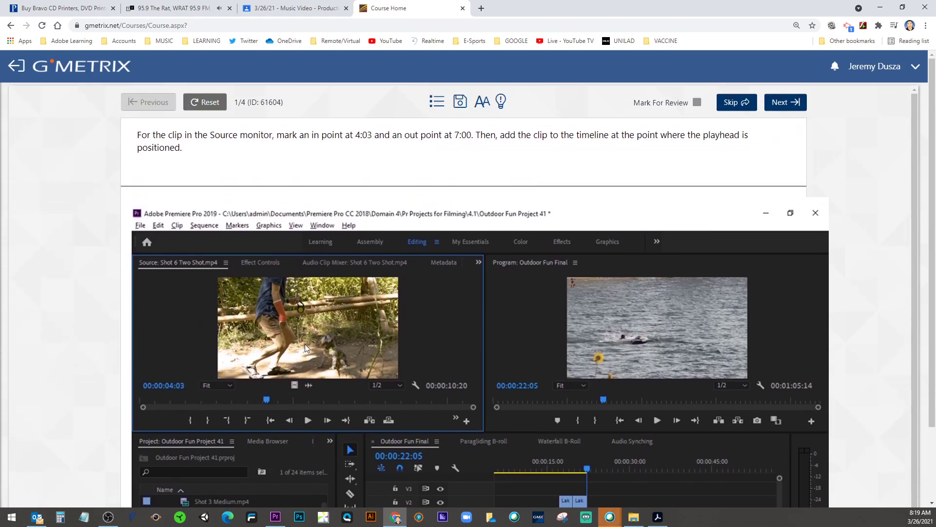
pyautogui.click(191, 420)
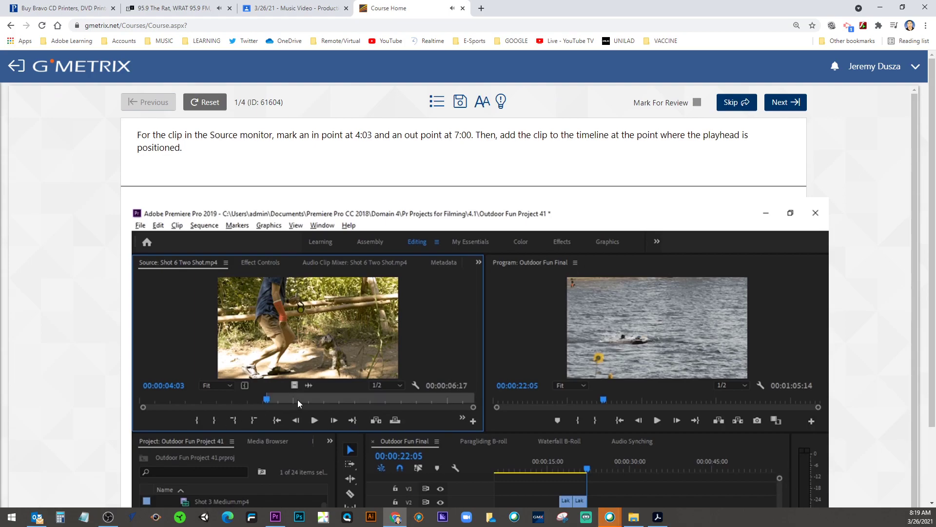
pyautogui.moveTo(267, 400); pyautogui.dragTo(390, 406)
pyautogui.click(167, 385)
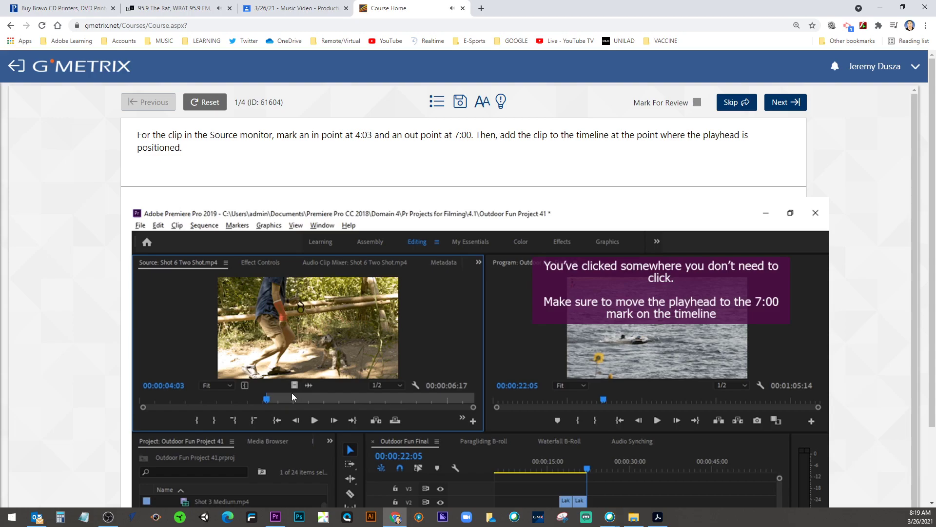
pyautogui.moveTo(278, 399); pyautogui.dragTo(365, 398)
pyautogui.click(353, 399)
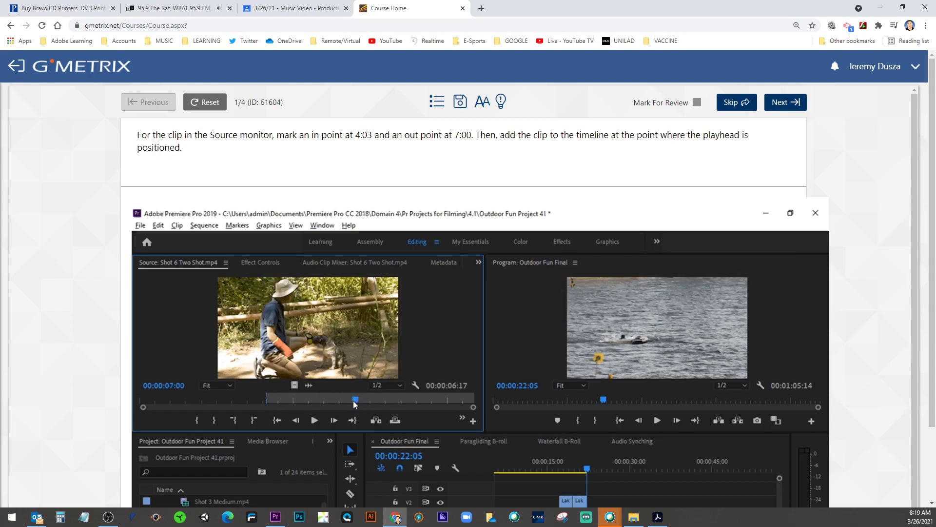
pyautogui.click(213, 420)
# Step: Try to add the marked Shot 6 clip to the Outdoor Fun Final timeline at 22:05, and advance to the second question
pyautogui.scroll(-2, 247, 411)
pyautogui.moveTo(184, 451); pyautogui.dragTo(606, 422)
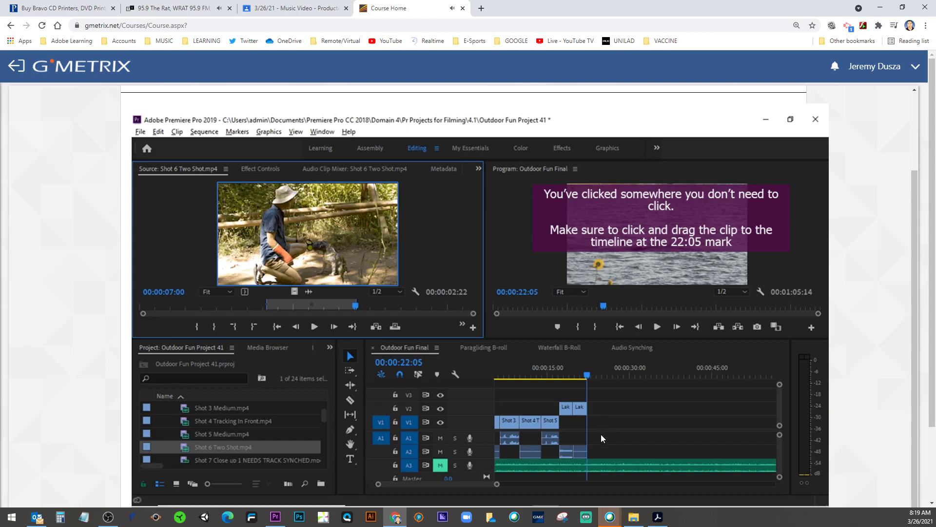
pyautogui.scroll(2, 868, 143)
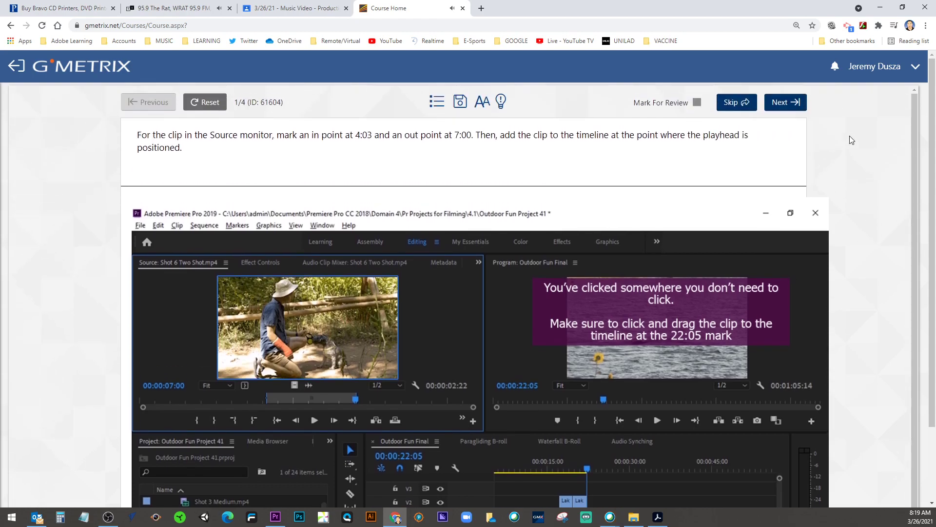
pyautogui.click(795, 102)
pyautogui.click(778, 101)
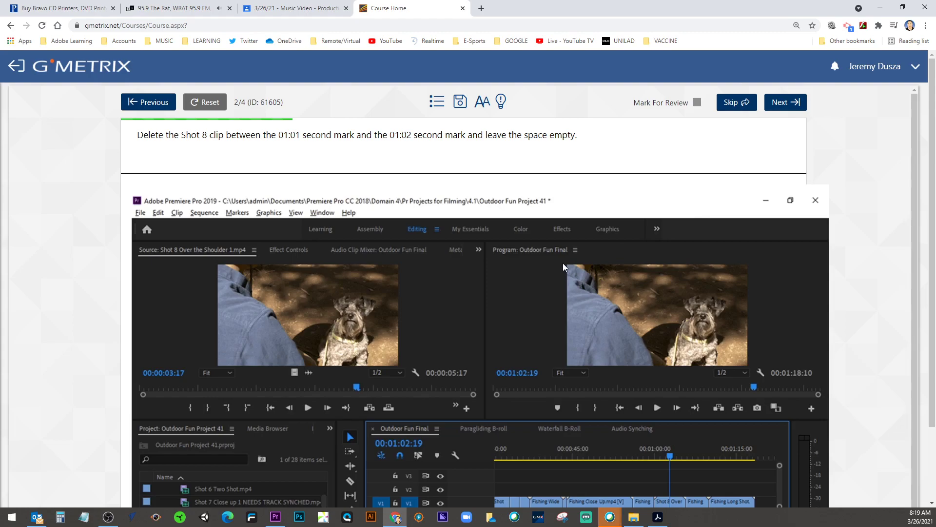
# Step: Examine the second question about deleting Shot 8 between 01:01 and 01:02 alongside the Outdoor Fun Final timeline
pyautogui.scroll(-2, 563, 262)
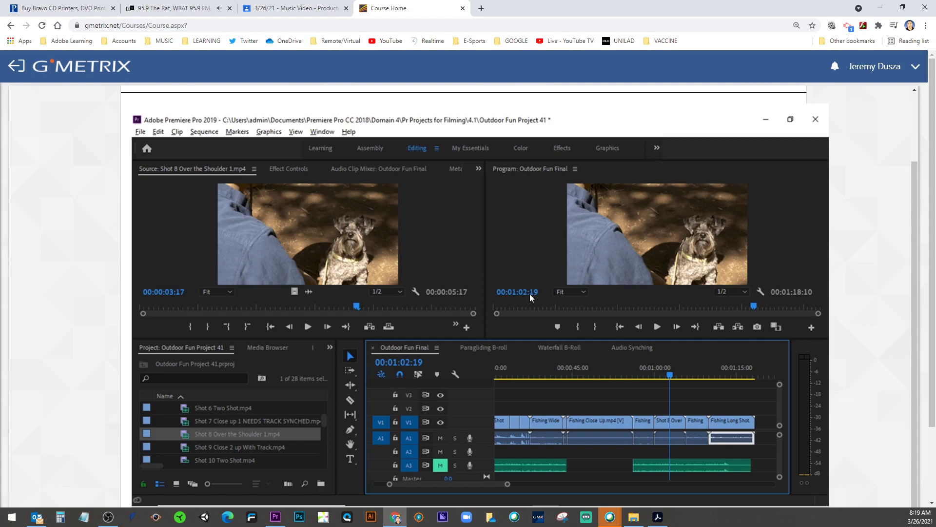
pyautogui.scroll(-1, 506, 292)
pyautogui.scroll(1, 506, 292)
pyautogui.scroll(-2, 506, 292)
pyautogui.scroll(2, 506, 291)
pyautogui.scroll(2, 591, 287)
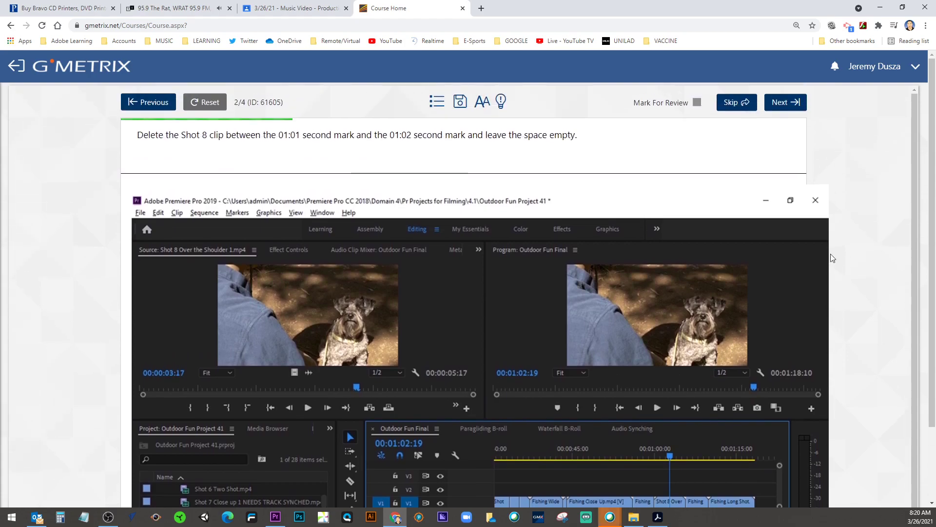
pyautogui.scroll(-2, 794, 263)
pyautogui.scroll(2, 795, 263)
pyautogui.scroll(-2, 795, 260)
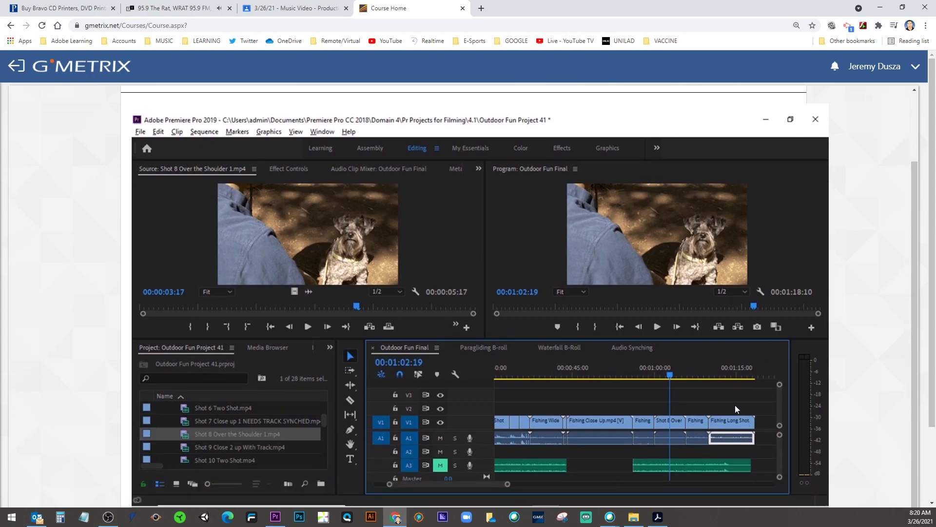
pyautogui.click(662, 376)
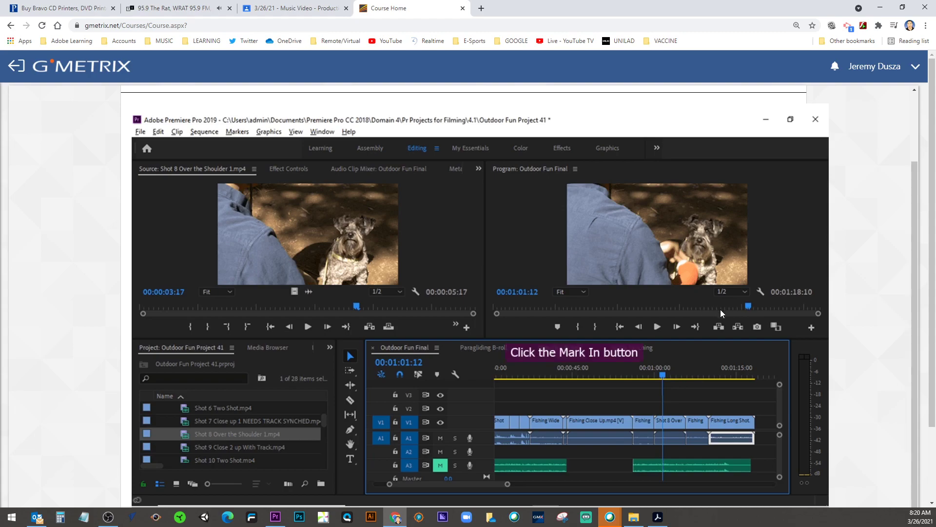
pyautogui.click(576, 326)
pyautogui.click(577, 326)
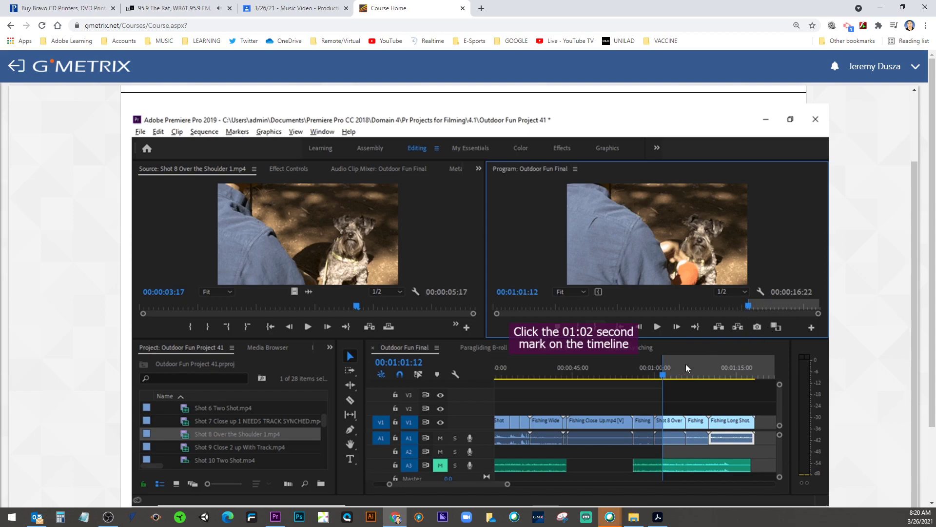
pyautogui.click(667, 374)
pyautogui.scroll(2, 500, 266)
pyautogui.click(204, 102)
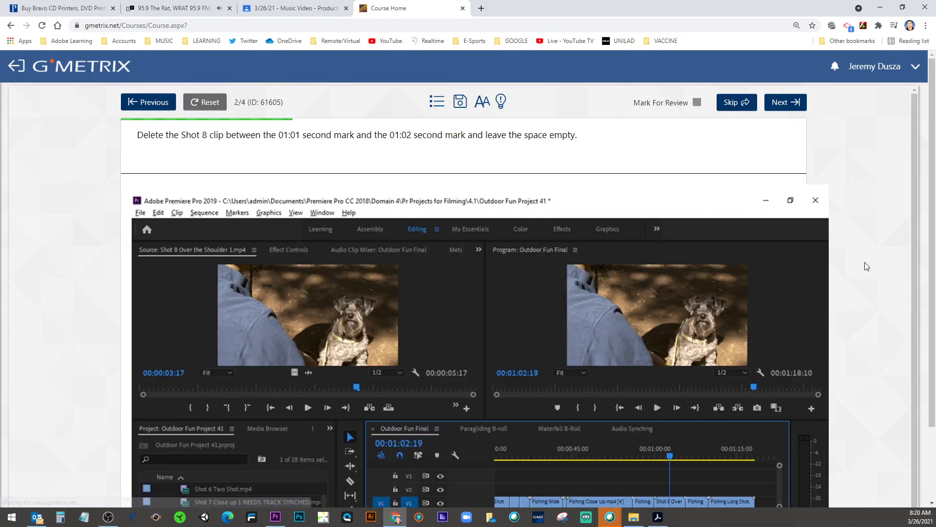
# Step: Mark an in point at 01:01:12 and an out point at 01:02:07 over the Shot 8 clip in Outdoor Fun Final
pyautogui.scroll(-2, 888, 381)
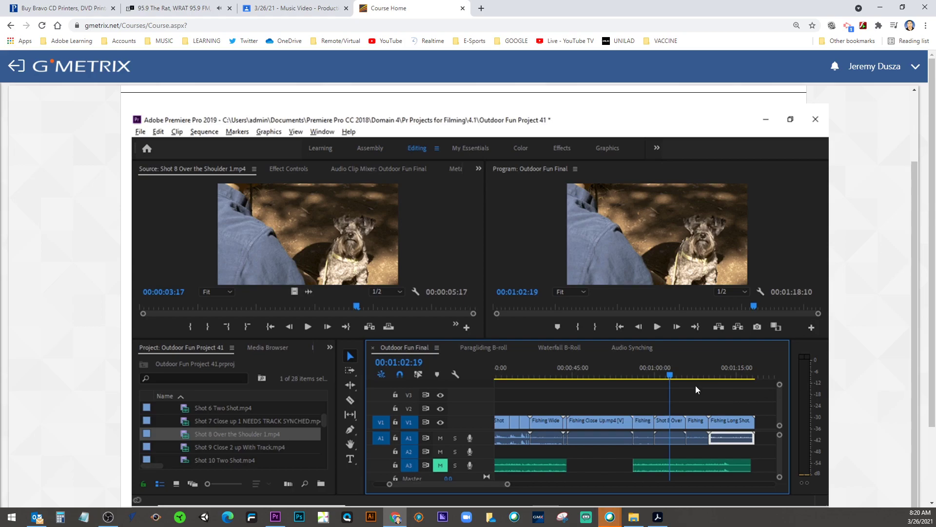
pyautogui.click(662, 374)
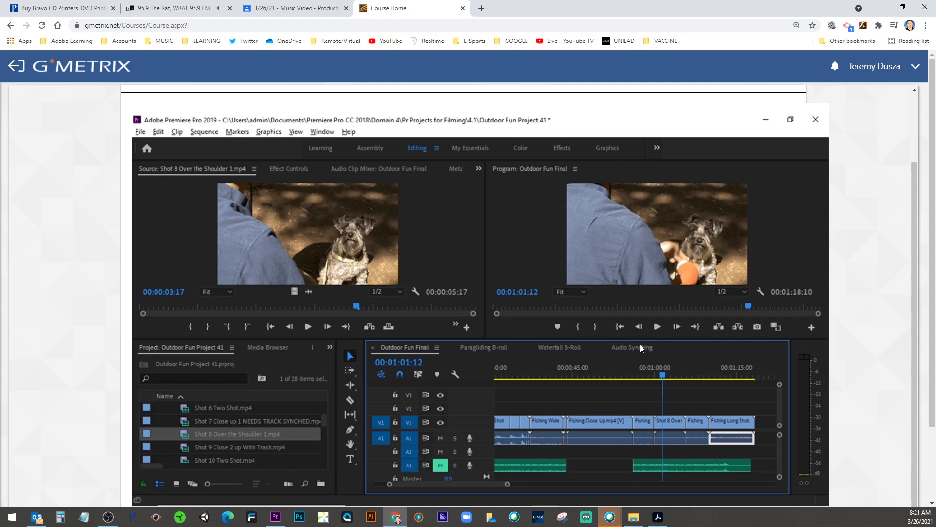
pyautogui.click(578, 326)
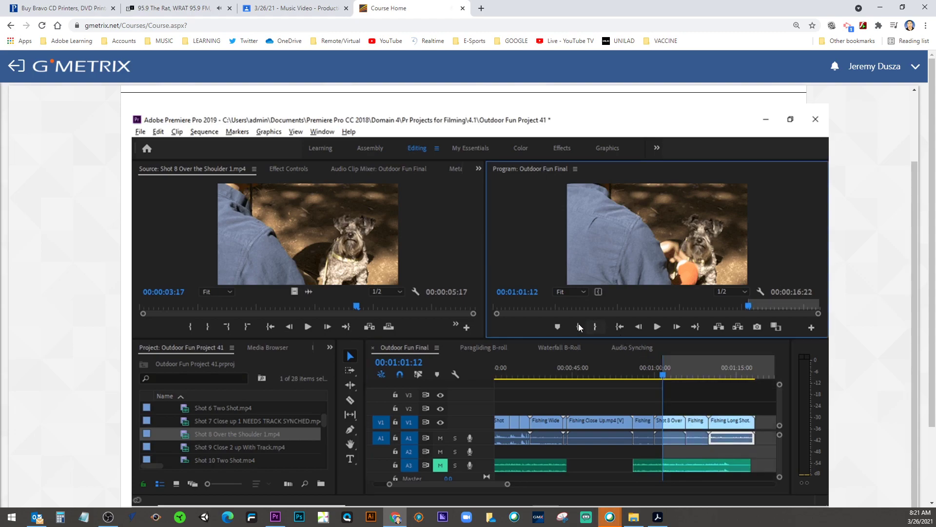
pyautogui.click(672, 374)
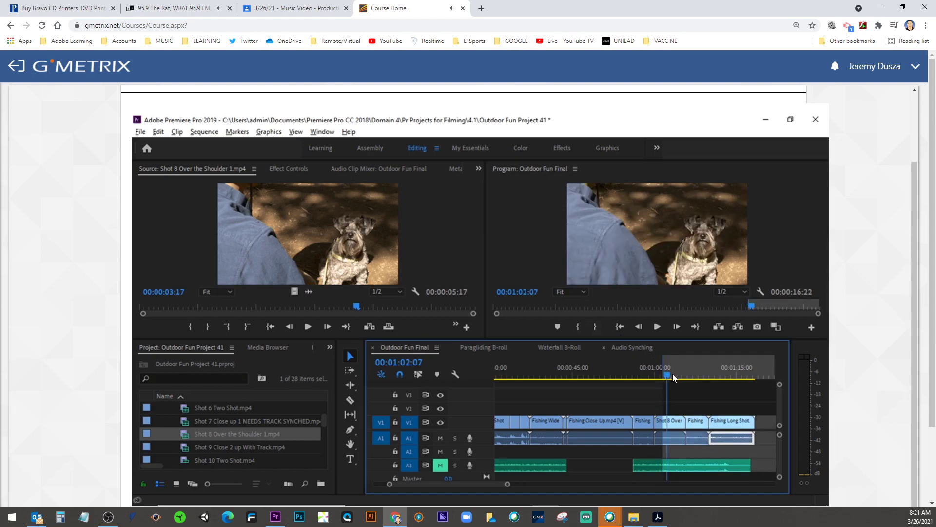
pyautogui.click(596, 326)
# Step: Lift the marked section of the Shot 8 clip from the sequence, leaving its space empty
pyautogui.scroll(2, 596, 327)
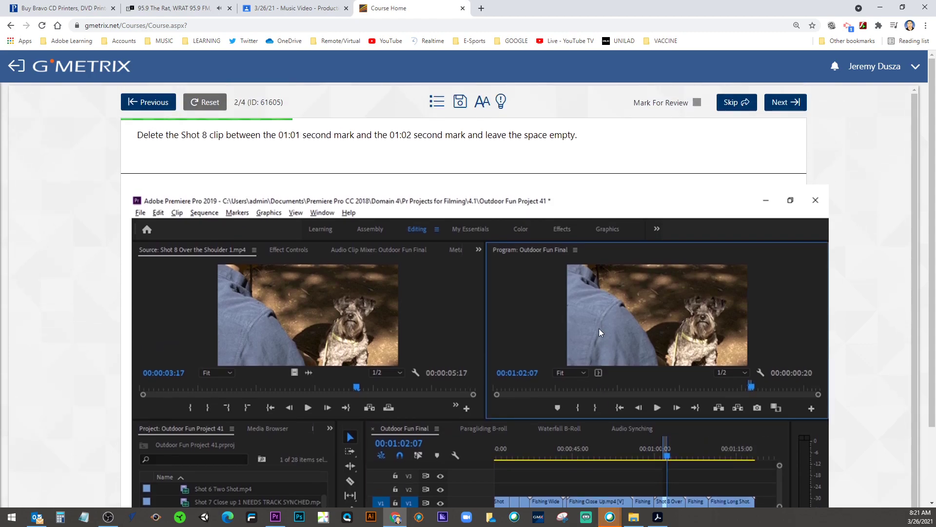
pyautogui.scroll(-1, 598, 329)
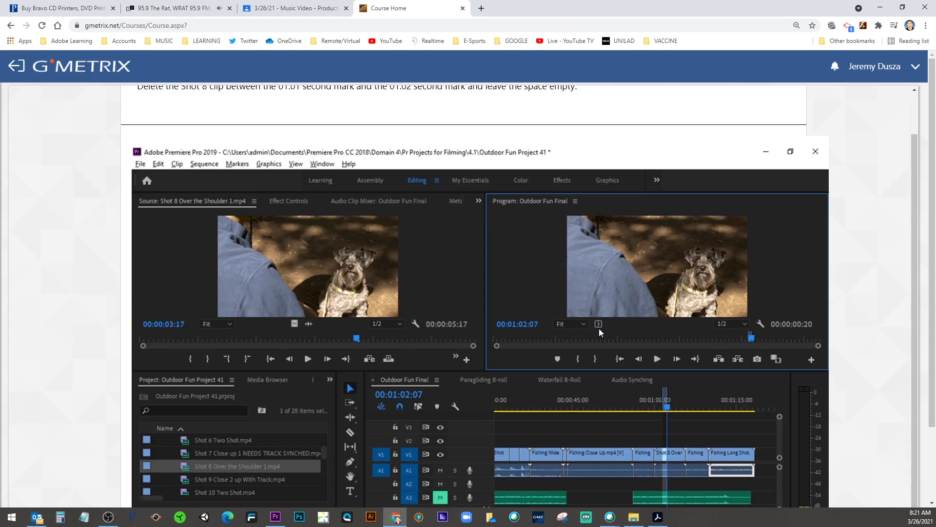
pyautogui.scroll(1, 599, 328)
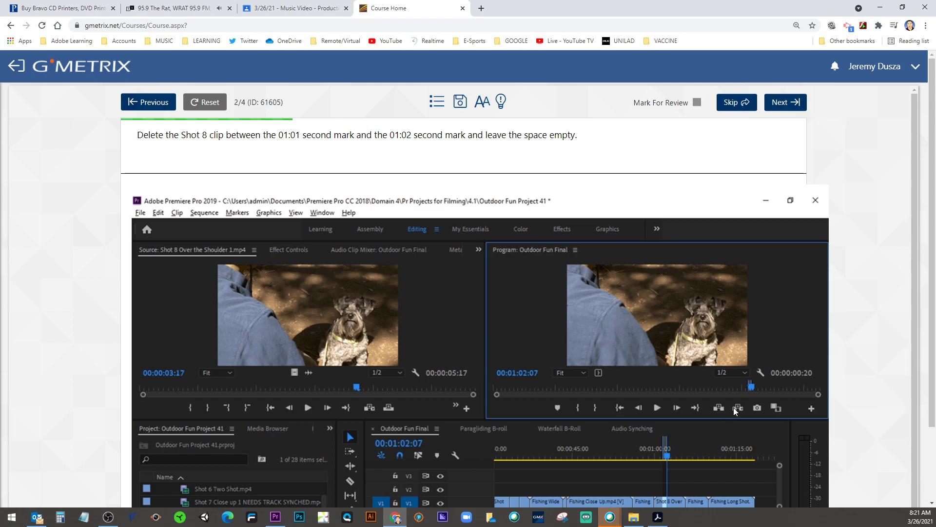
pyautogui.click(721, 408)
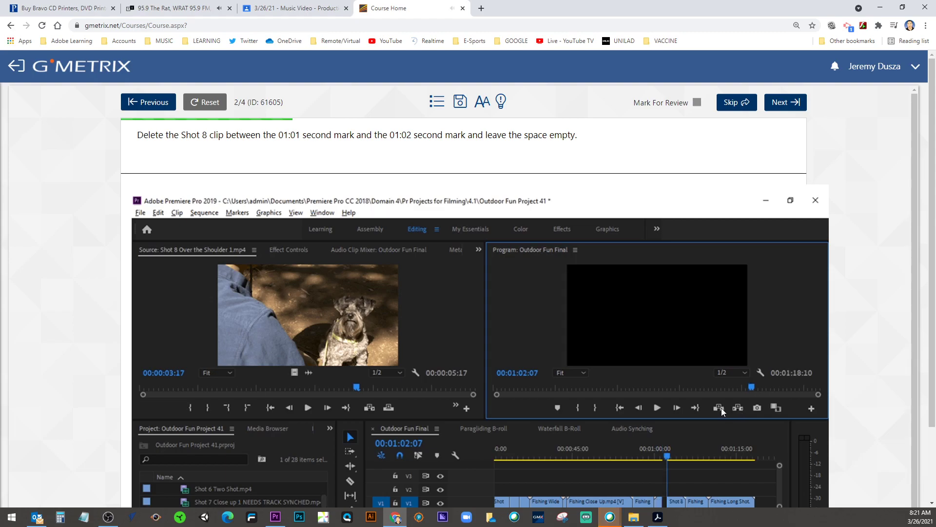
# Step: Submit the completed Shot 8 deletion exercise and advance to the third question
pyautogui.scroll(-2, 721, 408)
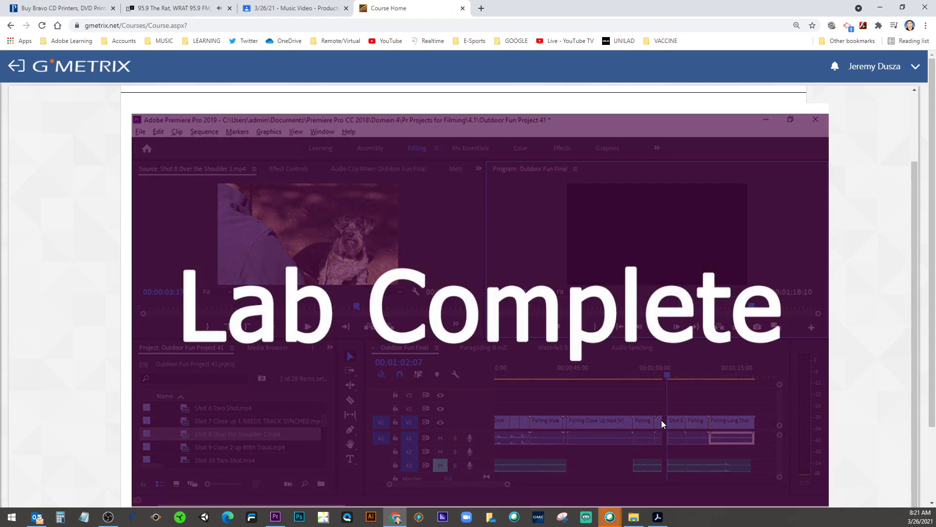
pyautogui.scroll(-1, 785, 180)
pyautogui.scroll(1, 785, 180)
pyautogui.scroll(2, 871, 107)
pyautogui.click(800, 104)
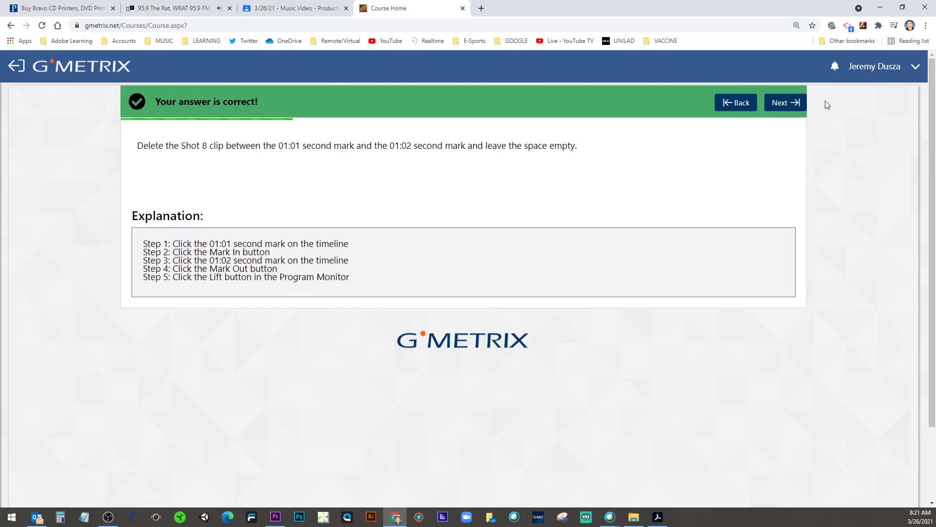
pyautogui.click(801, 110)
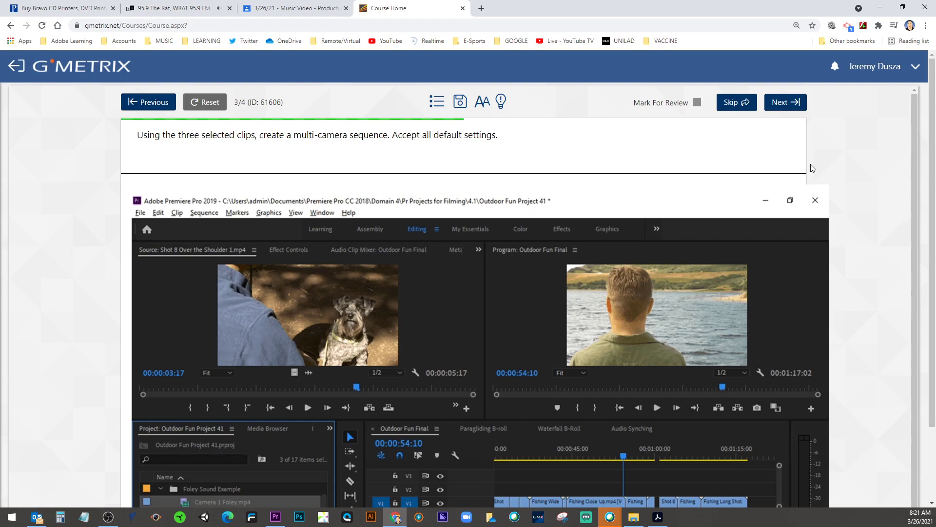
# Step: Examine the multi-camera sequence question alongside the three selected Camera Foley clips in the Foley Sound Example bin
pyautogui.scroll(-2, 807, 168)
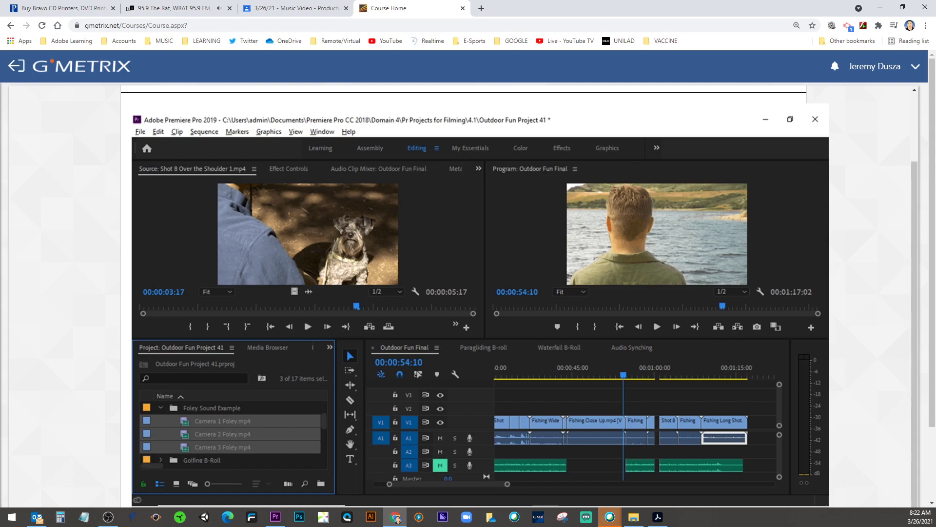
pyautogui.scroll(2, 502, 297)
pyautogui.scroll(-2, 202, 300)
pyautogui.scroll(2, 586, 305)
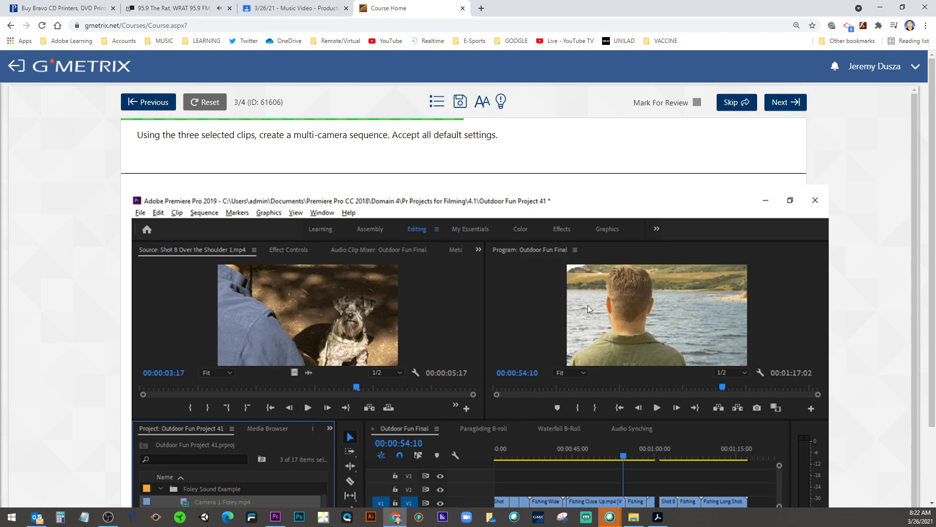
pyautogui.scroll(-3, 587, 305)
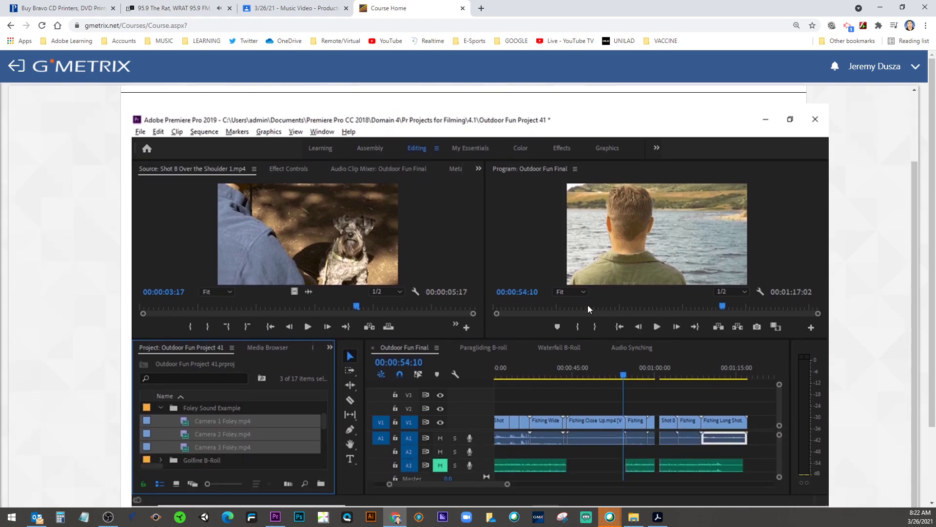
pyautogui.scroll(3, 587, 305)
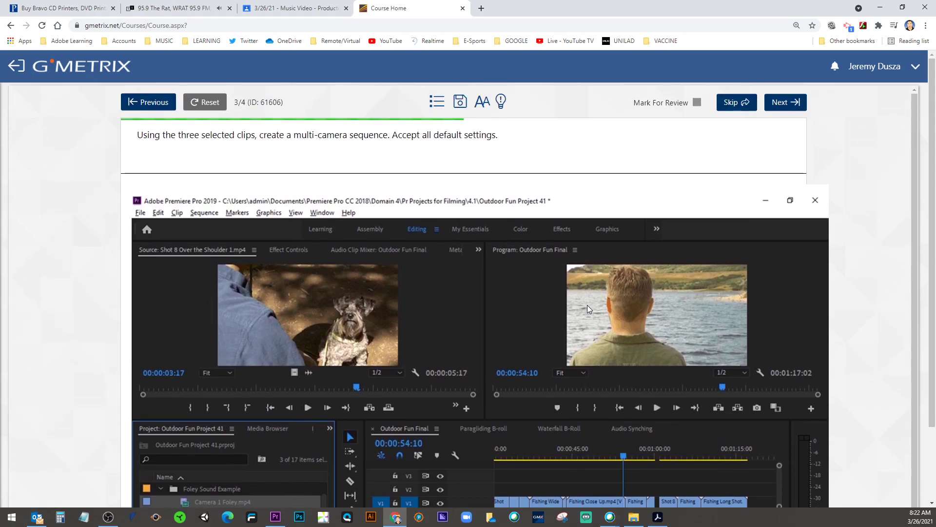
pyautogui.scroll(-2, 587, 305)
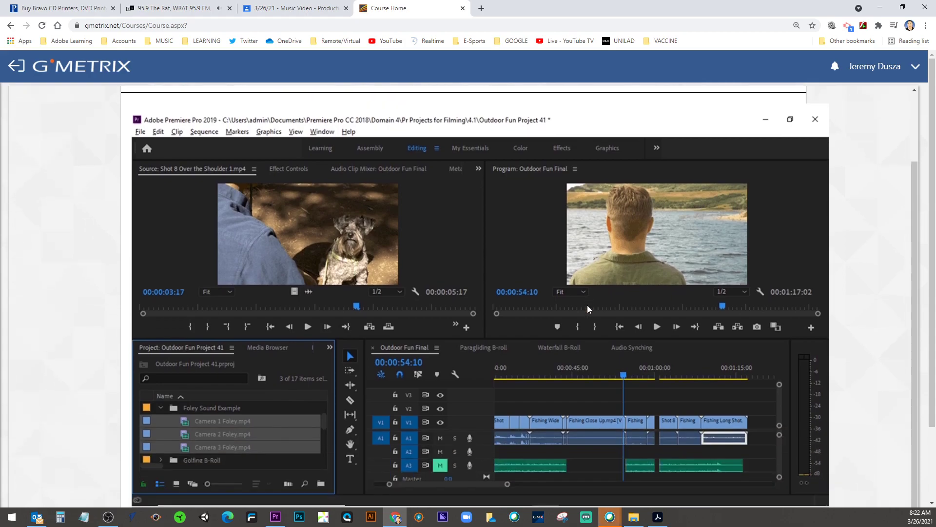
pyautogui.scroll(2, 587, 306)
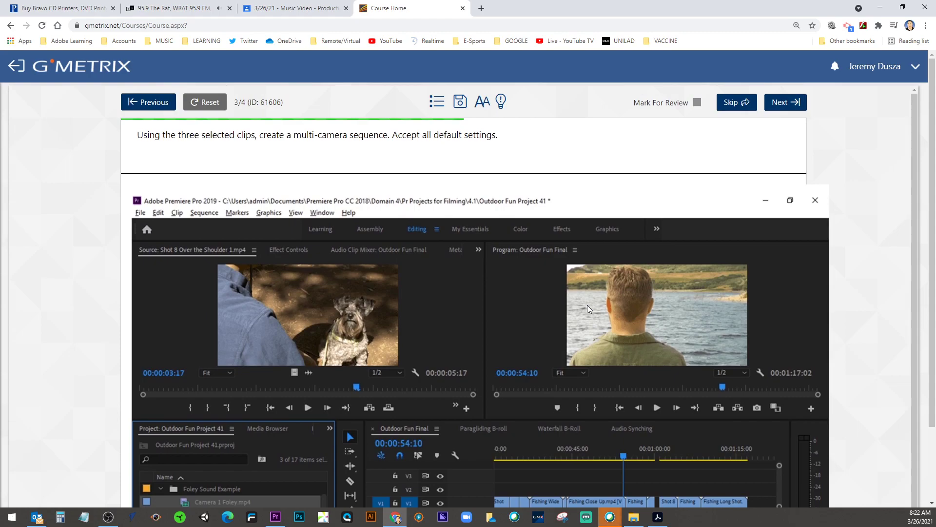
pyautogui.scroll(-2, 587, 305)
pyautogui.scroll(-2, 587, 305)
pyautogui.scroll(2, 587, 305)
pyautogui.scroll(2, 587, 305)
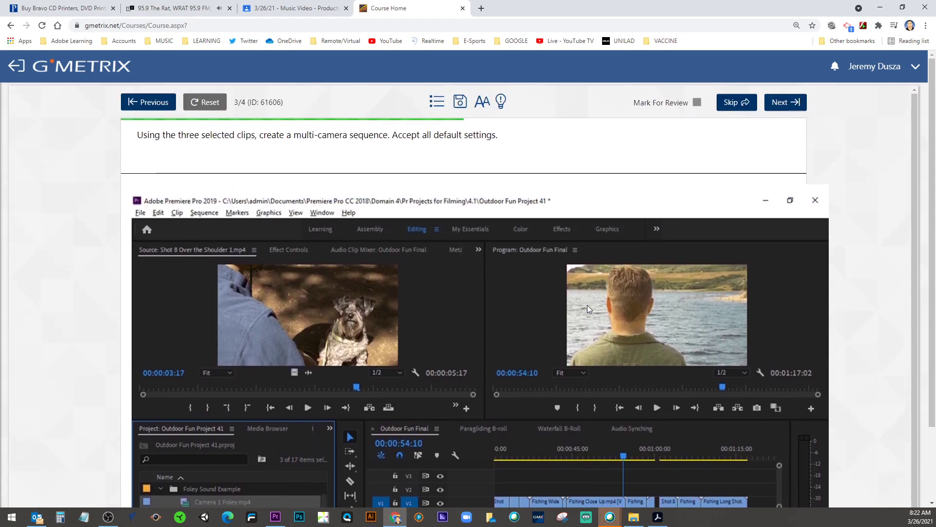
pyautogui.scroll(-2, 411, 304)
pyautogui.scroll(2, 411, 305)
pyautogui.scroll(-2, 410, 304)
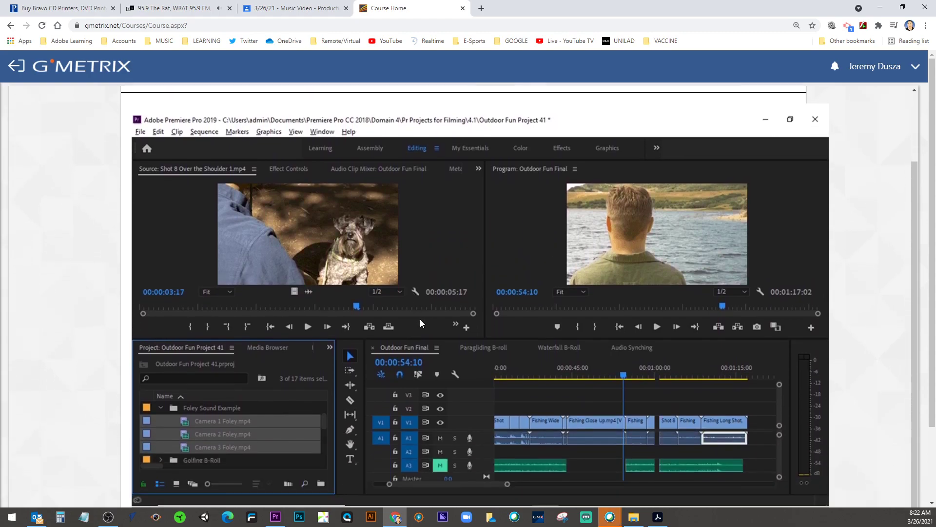
# Step: Create a multi-camera source sequence from the three selected Camera Foley clips, keeping the default In Points synchronization
pyautogui.rightClick(234, 420)
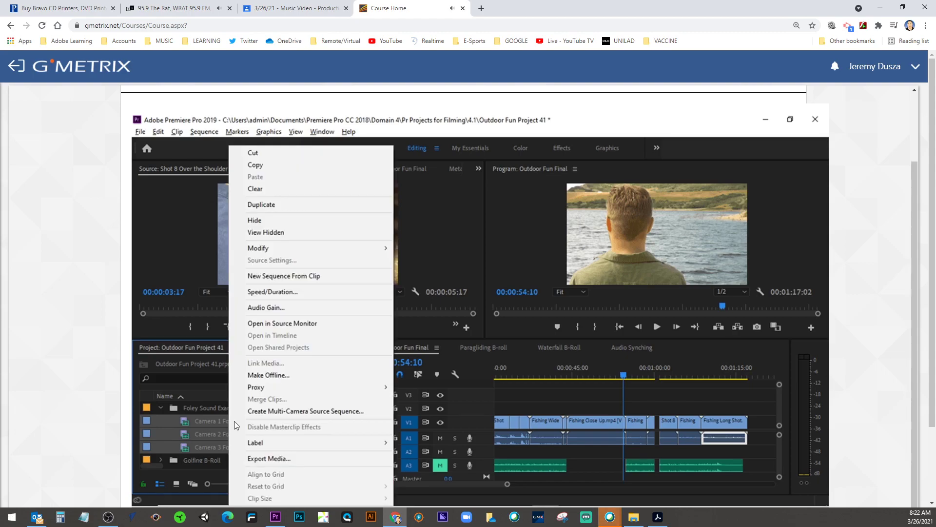
pyautogui.scroll(-1, 236, 420)
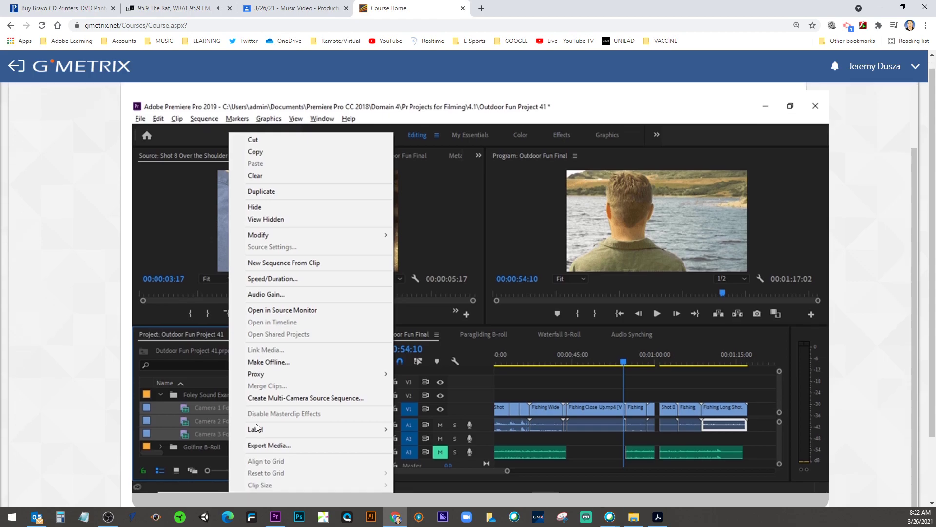
pyautogui.scroll(1, 272, 427)
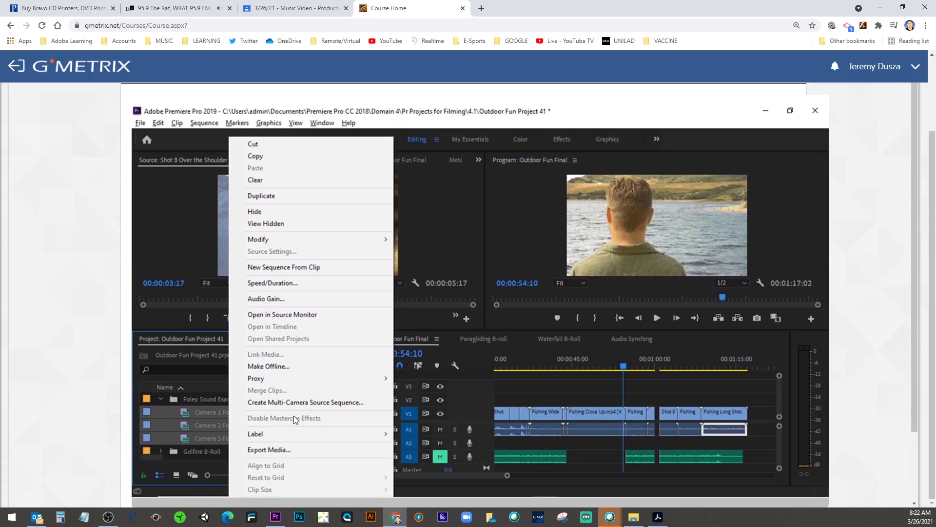
pyautogui.click(304, 402)
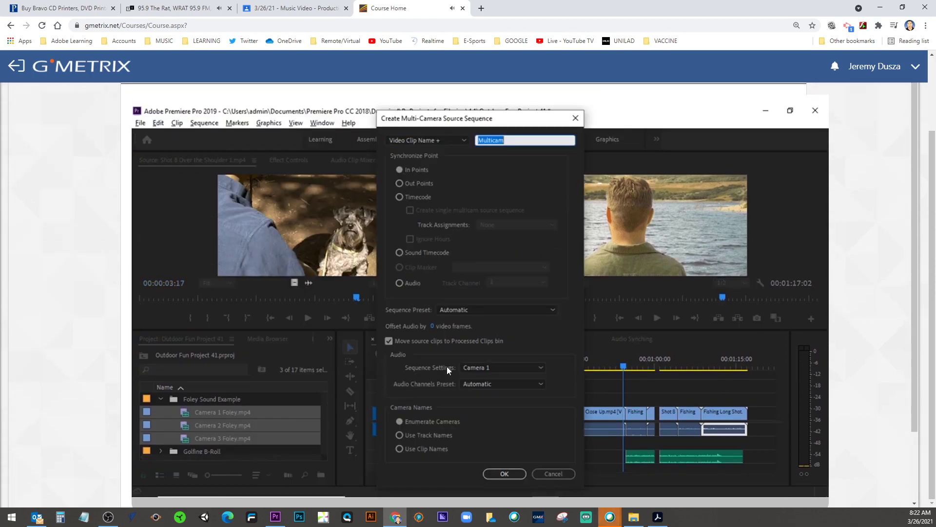
pyautogui.click(500, 473)
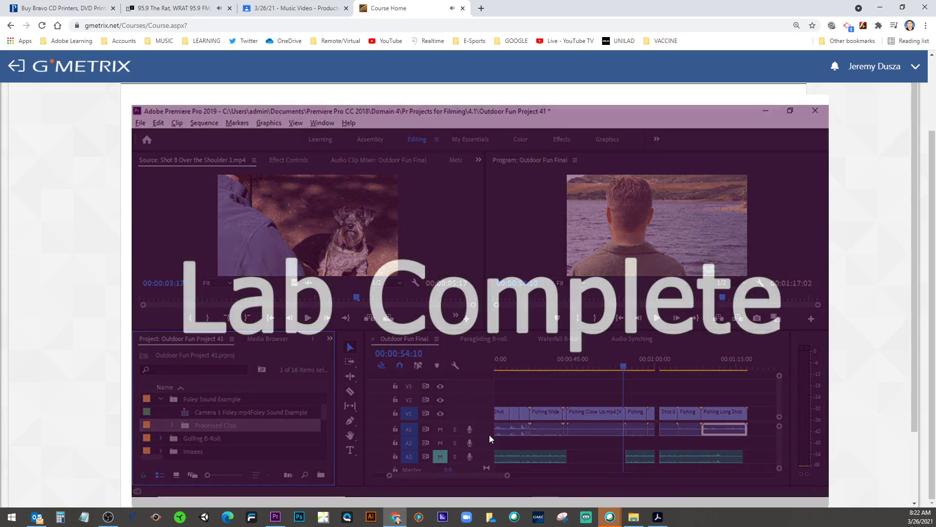
# Step: Switch to Premiere Pro and look through the NewsStory project's media for two clips suited to a multi-camera sequence
pyautogui.click(276, 516)
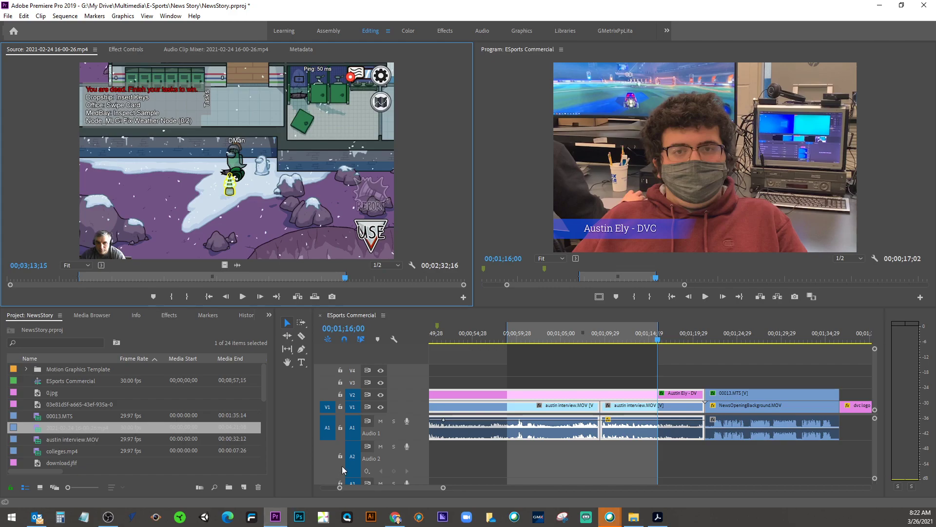
pyautogui.click(101, 449)
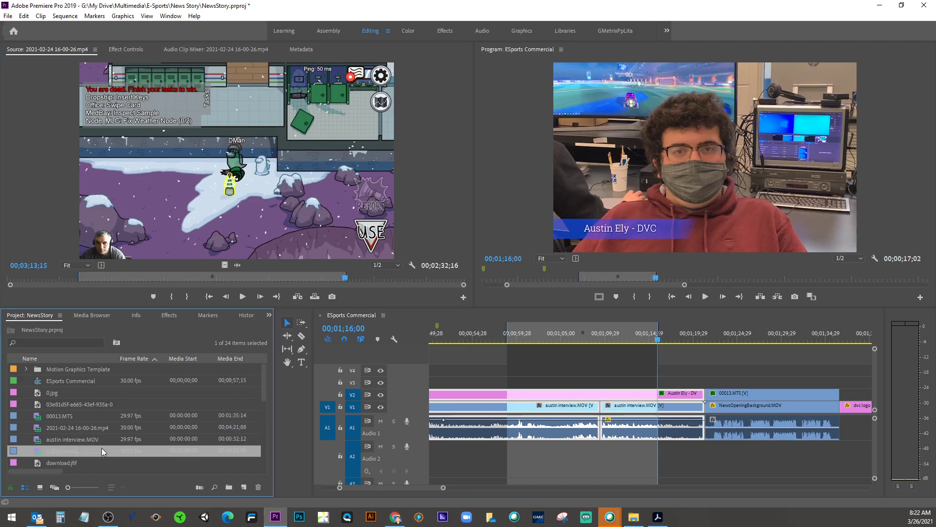
pyautogui.scroll(-3, 102, 449)
pyautogui.scroll(-5, 102, 447)
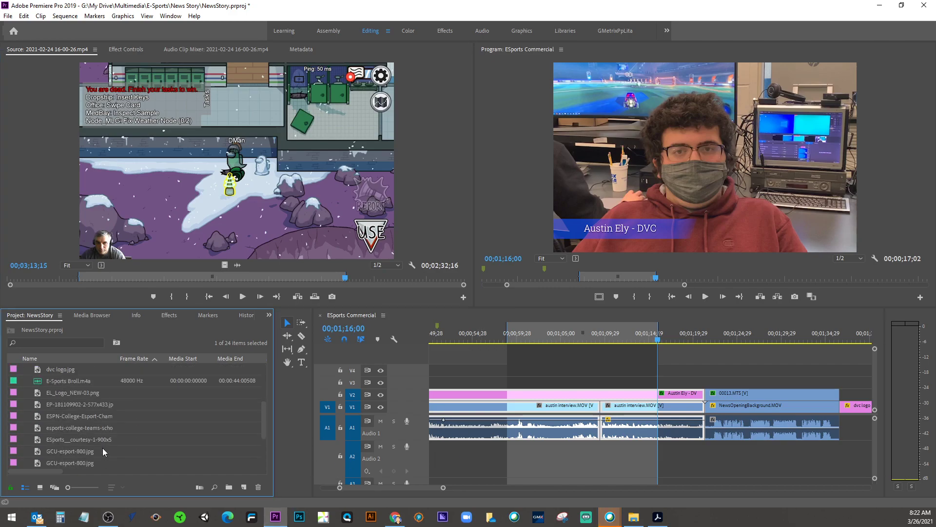
pyautogui.scroll(-1, 103, 447)
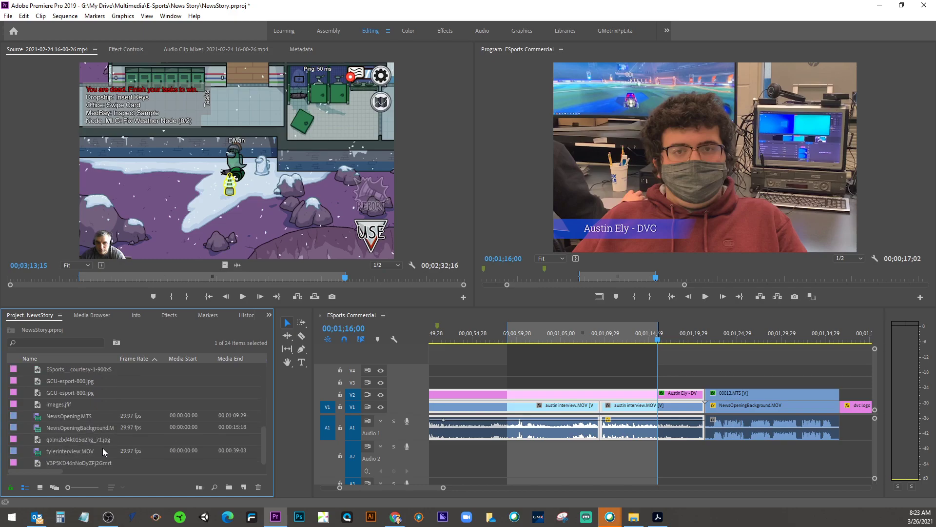
pyautogui.scroll(8, 150, 455)
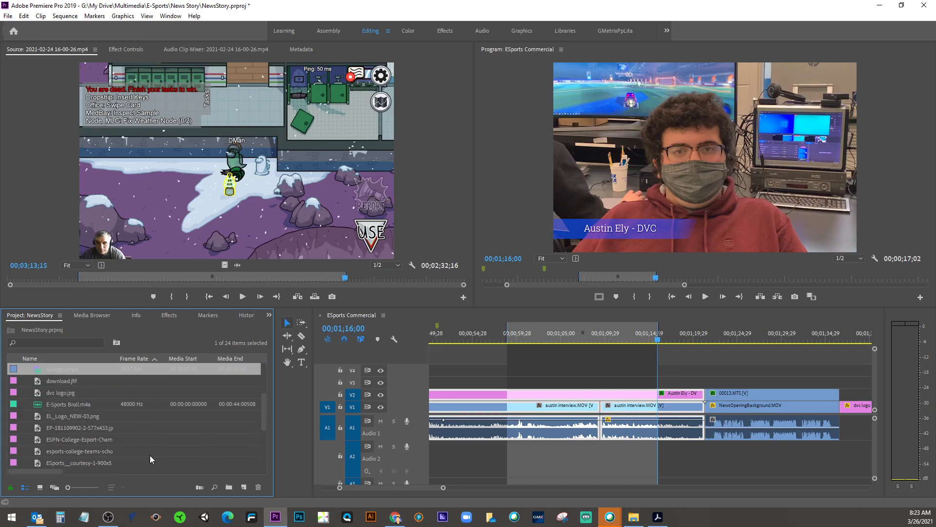
pyautogui.scroll(1, 150, 455)
pyautogui.scroll(-1, 151, 459)
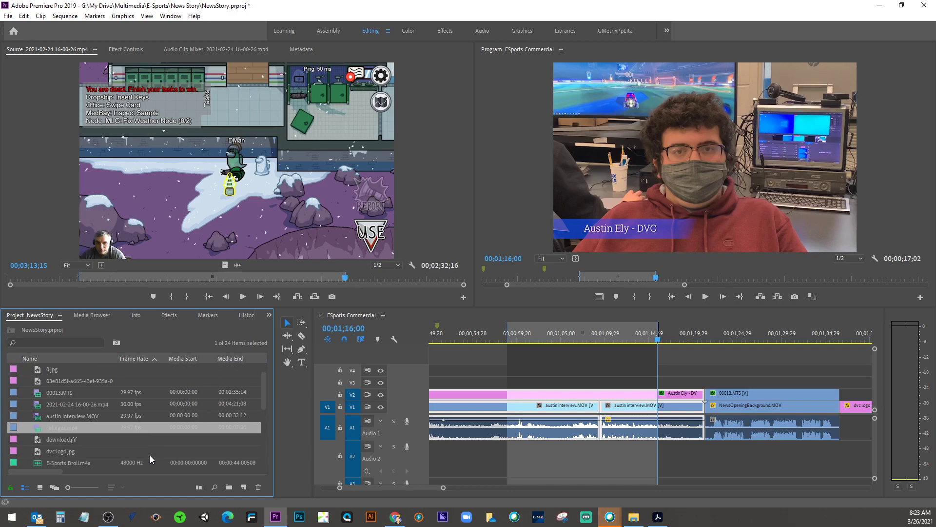
# Step: Create a multi-camera source sequence named with the WalkingAngles suffix from the two interview MOV clips, synchronized by In Points
pyautogui.click(89, 417)
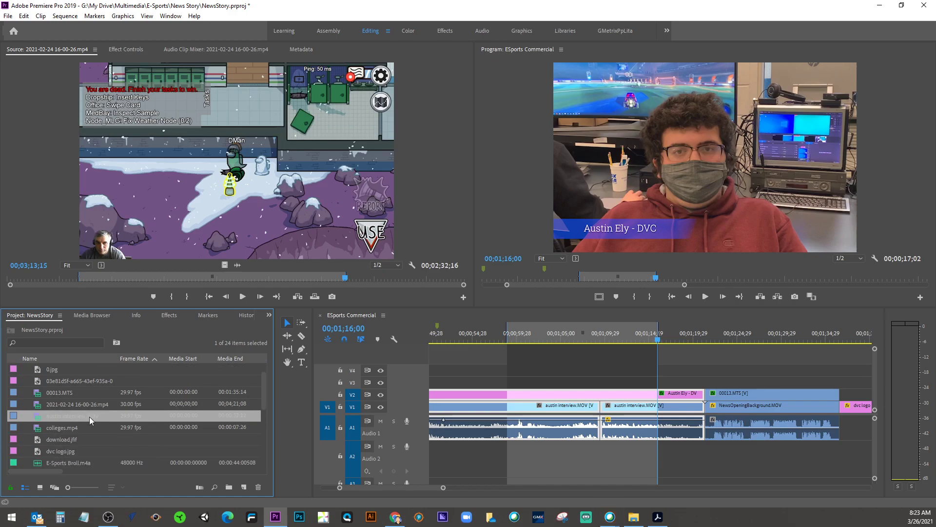
pyautogui.scroll(-3, 92, 416)
pyautogui.scroll(-4, 93, 417)
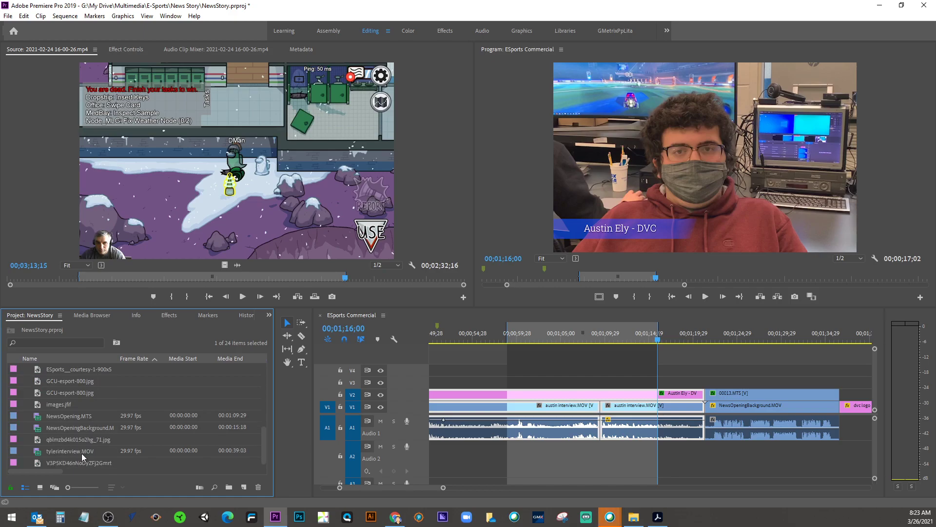
pyautogui.click(82, 453)
pyautogui.rightClick(82, 452)
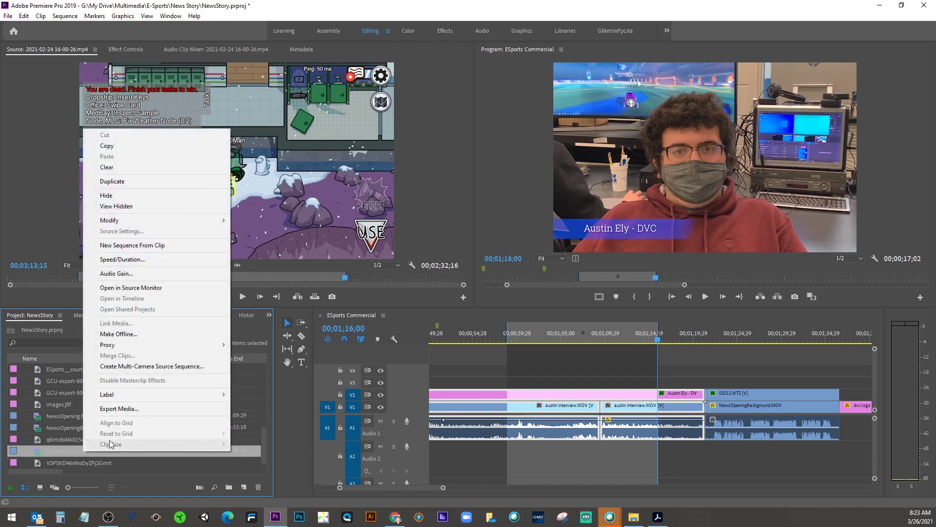
pyautogui.click(139, 365)
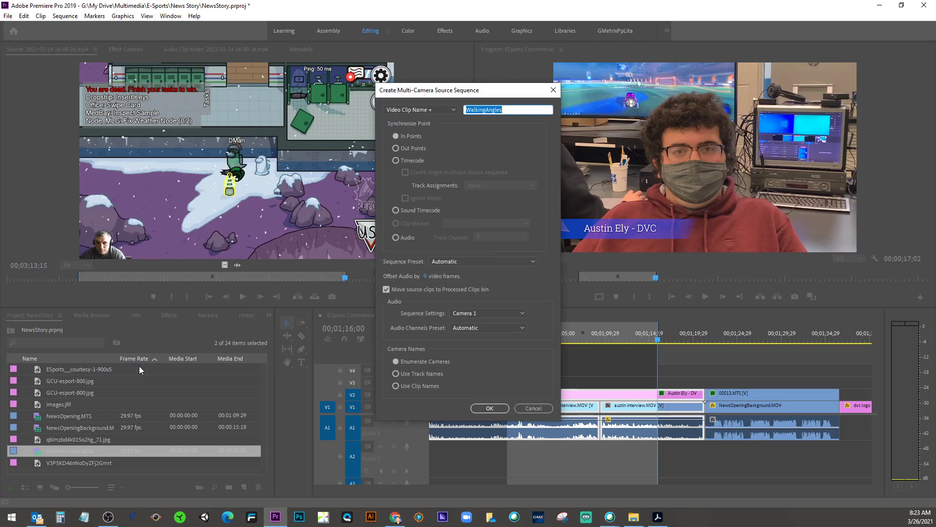
pyautogui.click(485, 410)
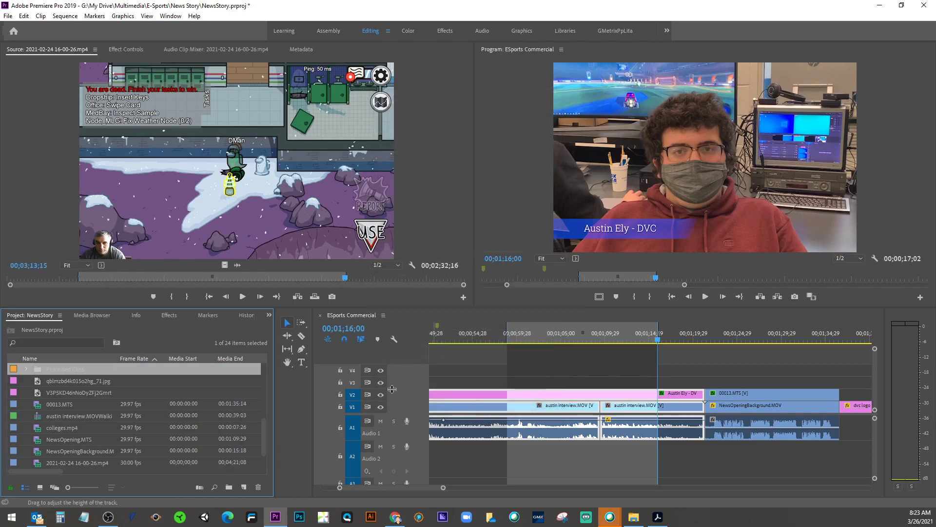
# Step: Open the new multi-camera source sequence from the project media in the Source Monitor
pyautogui.scroll(-1, 177, 417)
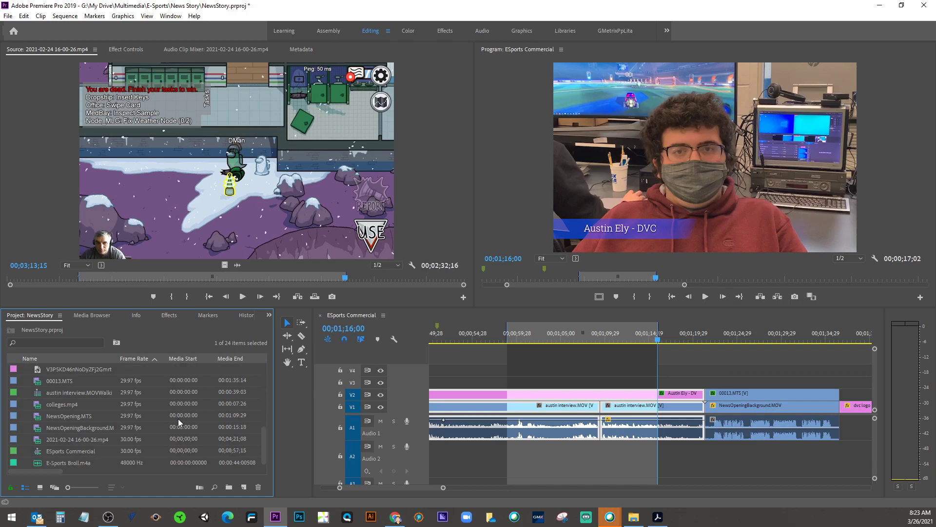
pyautogui.scroll(2, 177, 418)
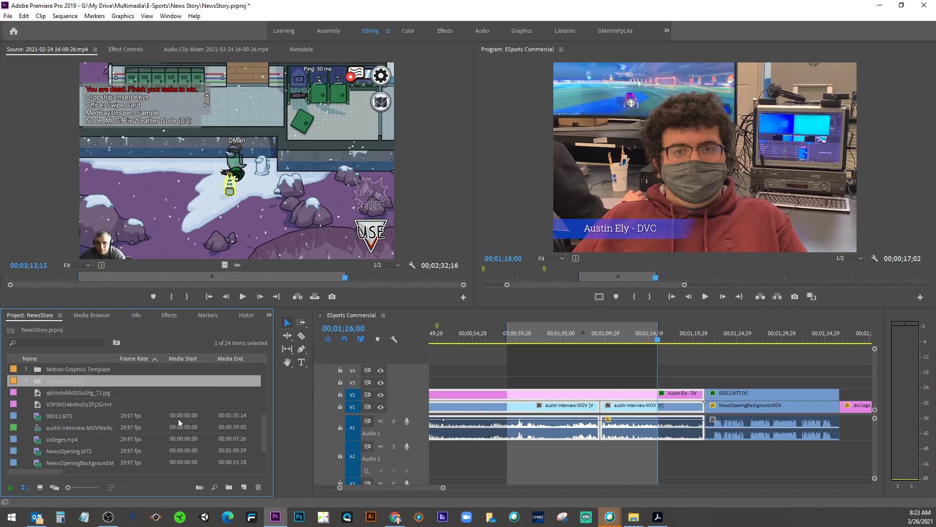
pyautogui.doubleClick(36, 429)
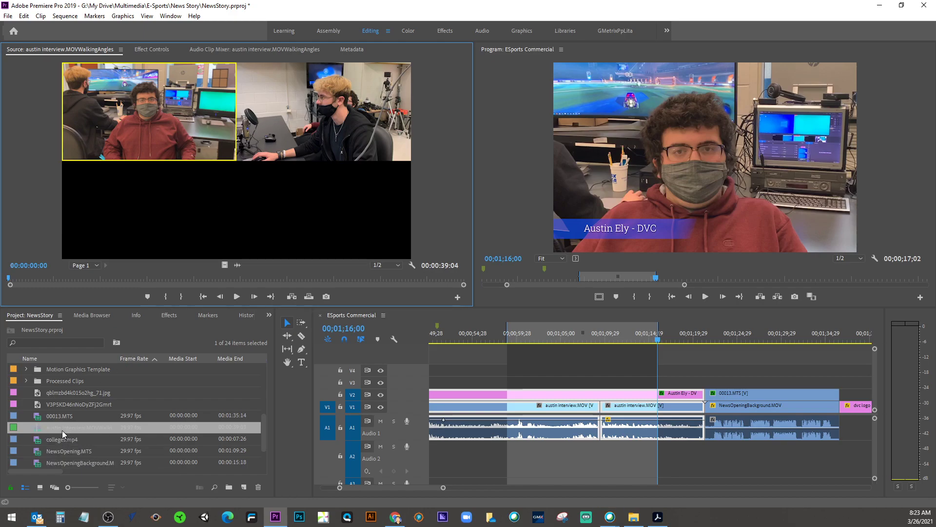
# Step: Make a new sequence from the multi-camera clip and place its playhead at 00:00:01:10
pyautogui.rightClick(34, 426)
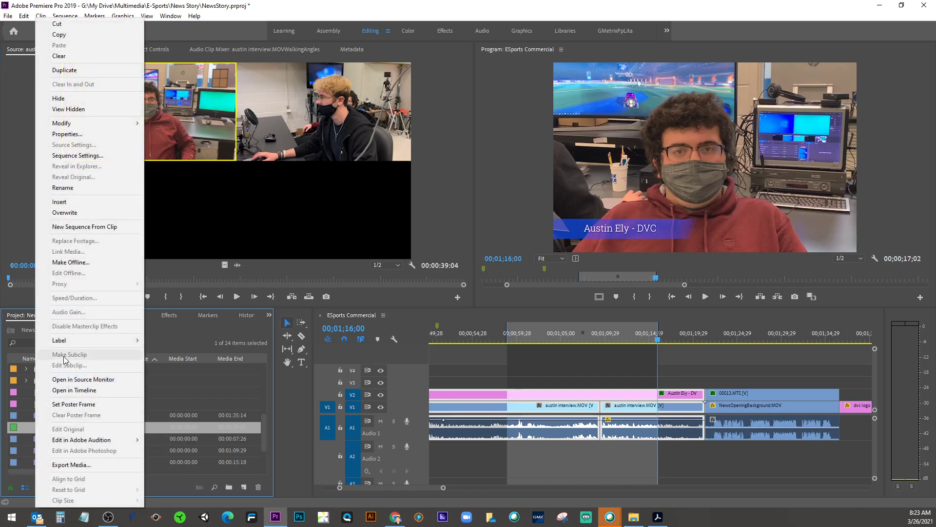
pyautogui.click(84, 227)
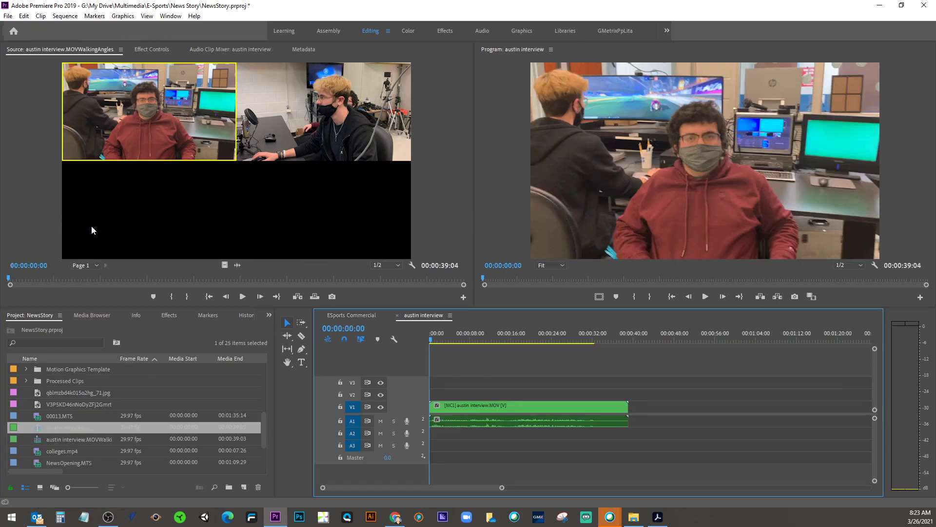
pyautogui.click(435, 342)
pyautogui.moveTo(435, 341); pyautogui.dragTo(436, 341)
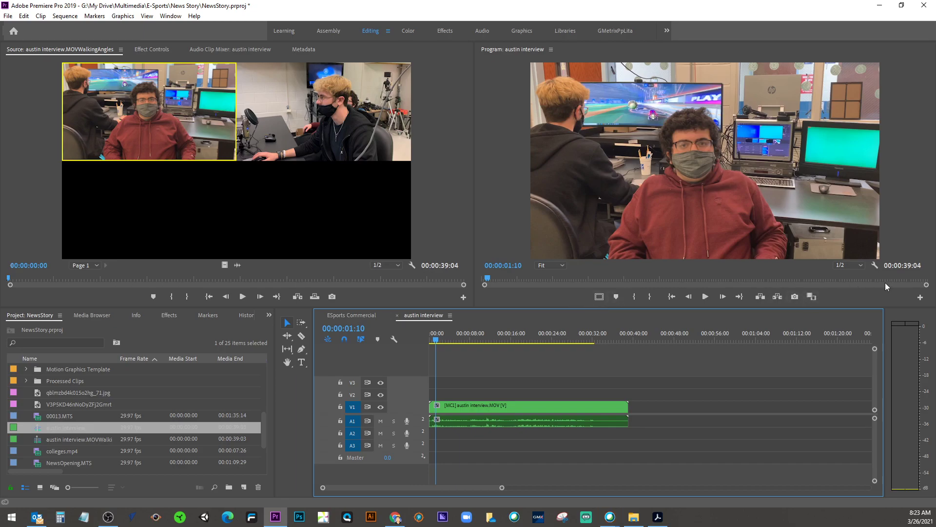
# Step: Add the Toggle Multi-Camera View control to the Program Monitor and turn on multi-camera view
pyautogui.click(921, 297)
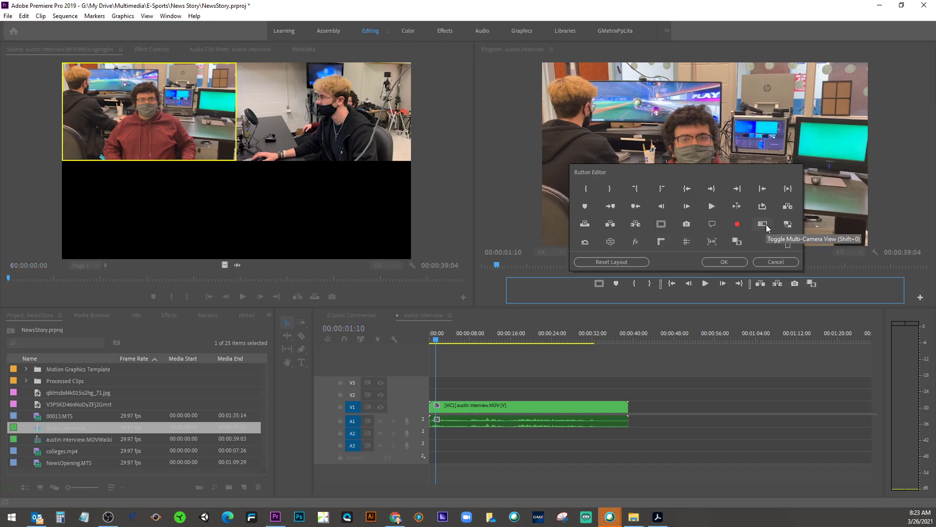
pyautogui.moveTo(763, 224); pyautogui.dragTo(582, 283)
pyautogui.click(722, 262)
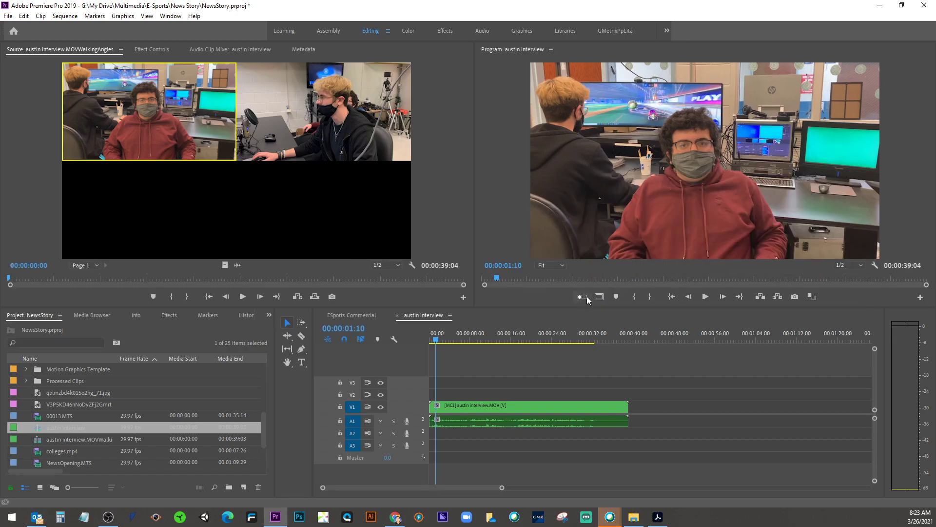
pyautogui.click(582, 297)
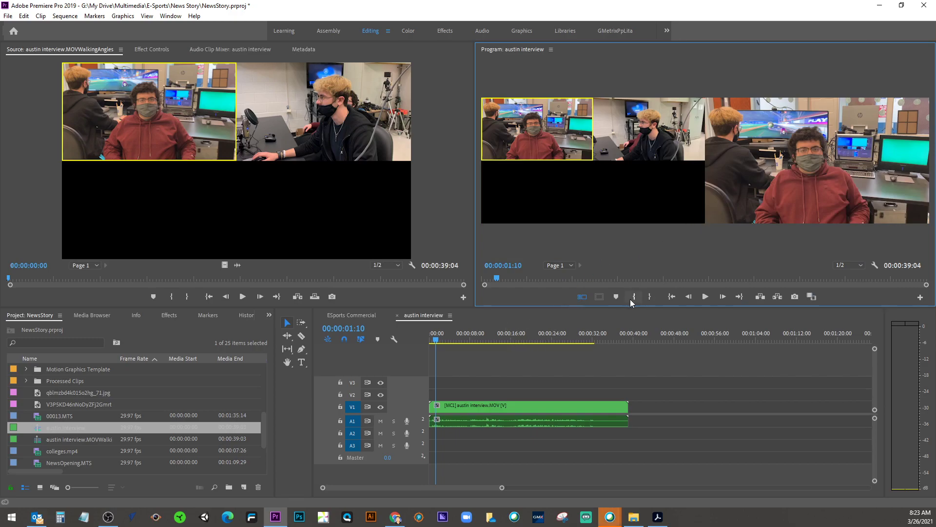
# Step: Play the multi-camera sequence while cutting to the second camera and back to the first, stopping at 00:00:09:16
pyautogui.click(708, 296)
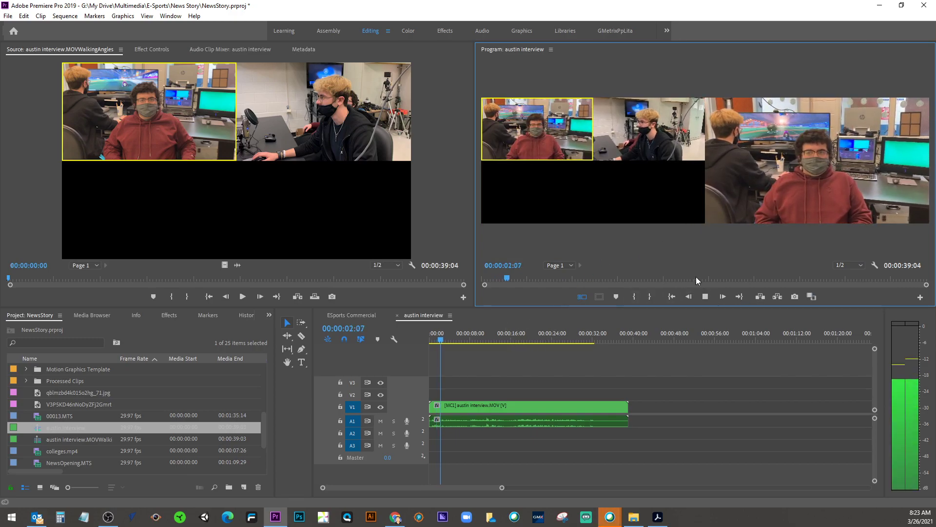
pyautogui.click(639, 144)
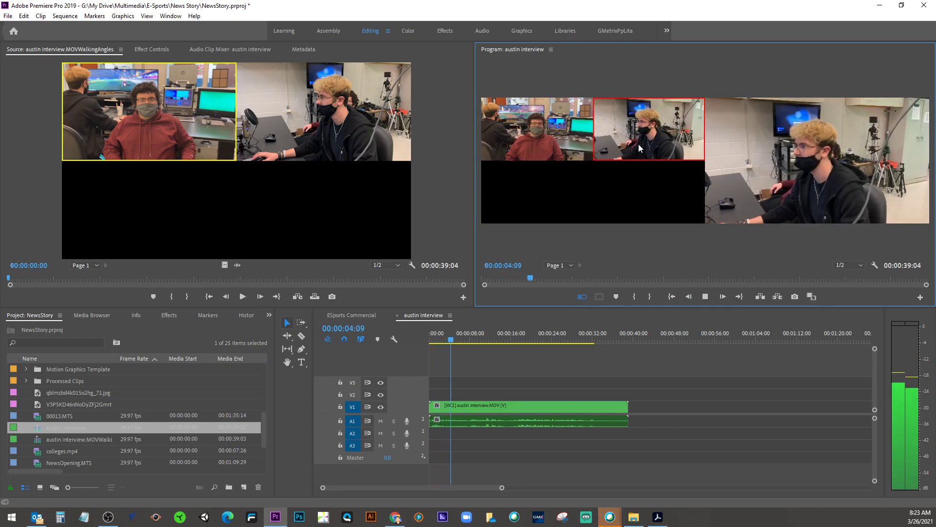
pyautogui.click(552, 140)
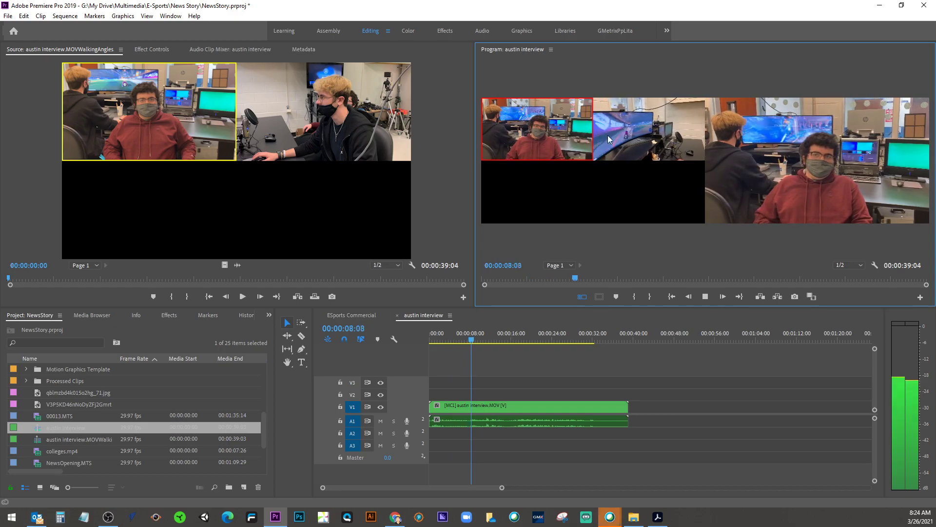
pyautogui.click(709, 297)
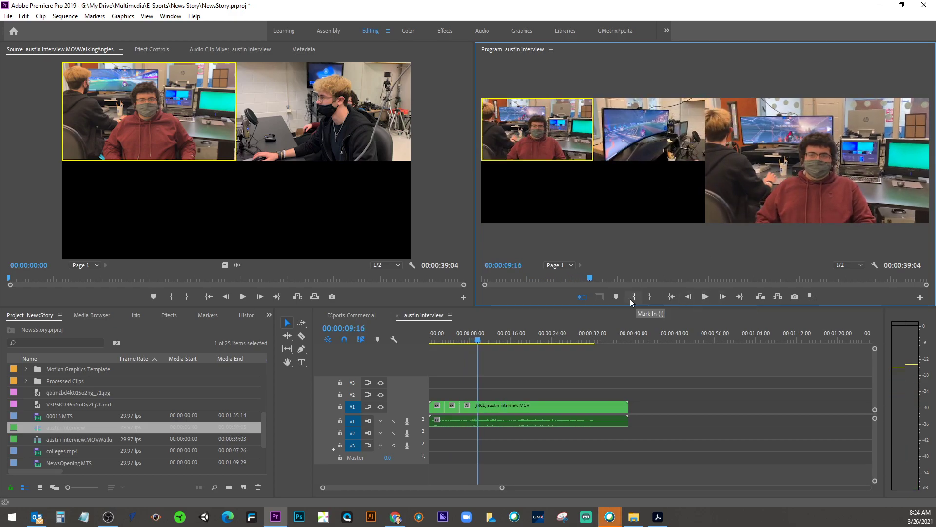
# Step: Turn off multi-camera view and return the playhead to the start of the sequence
pyautogui.click(584, 298)
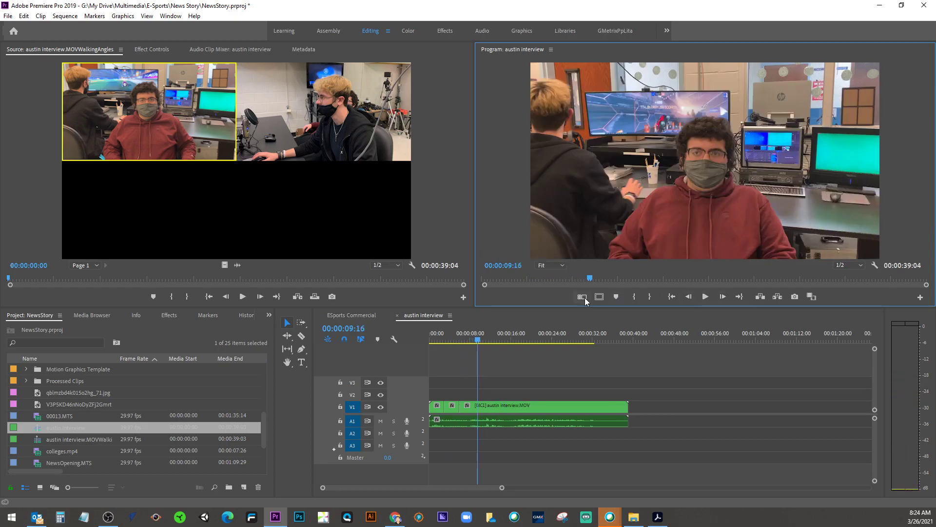
pyautogui.moveTo(481, 344); pyautogui.dragTo(430, 345)
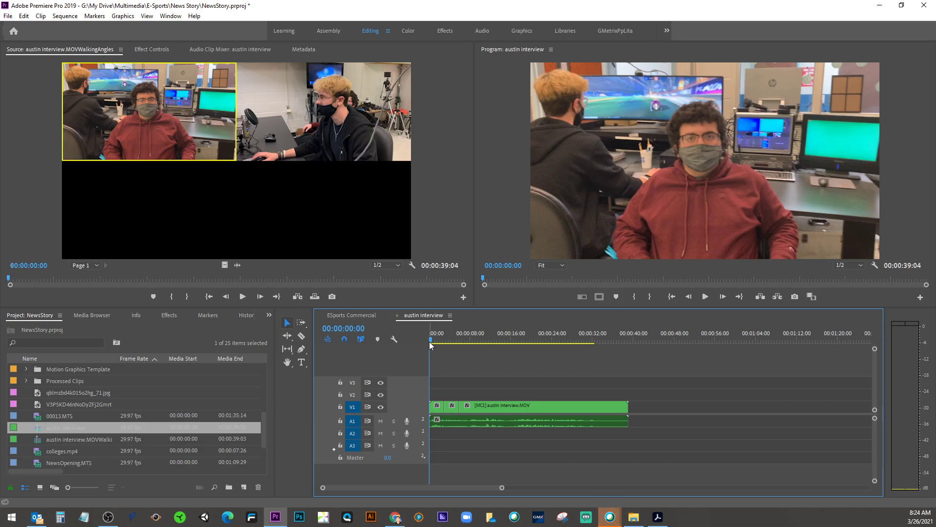
# Step: Switch to Acrobat and open Premiere_Pro_D4_L2_Projects.9.pdf at the Lesson 2 fill-in-the-blanks questions
pyautogui.click(659, 516)
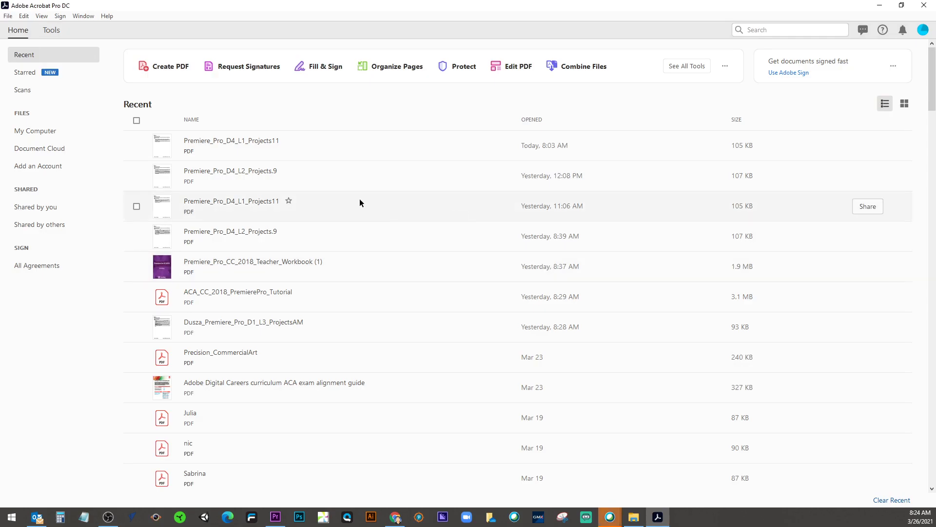
pyautogui.click(169, 171)
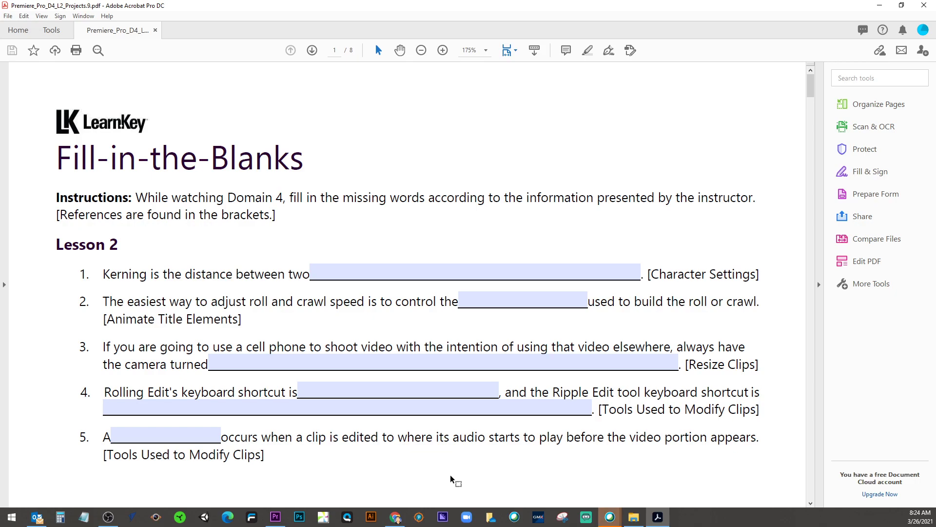
pyautogui.scroll(-3, 451, 477)
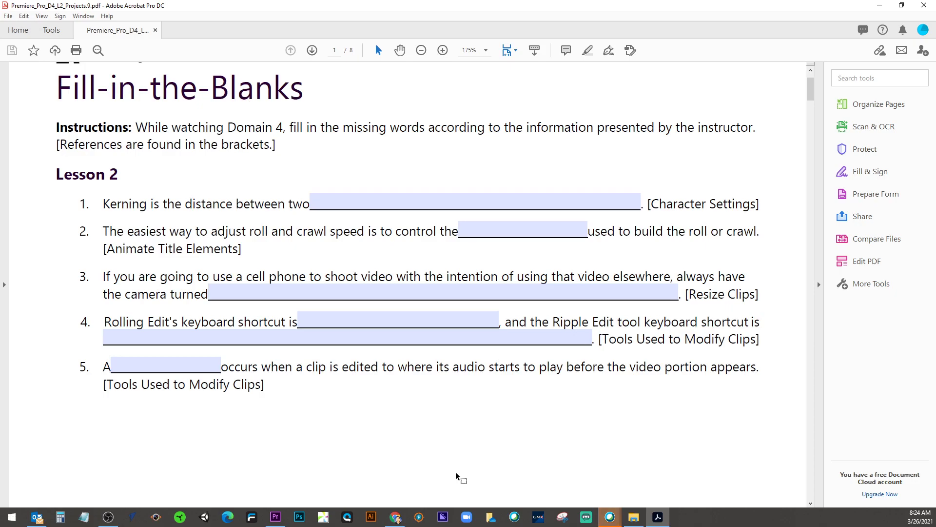
# Step: Fill in Lesson 2 blanks 1 to 3 with "letters", "keyframes" and "horizontally"
pyautogui.click(343, 202)
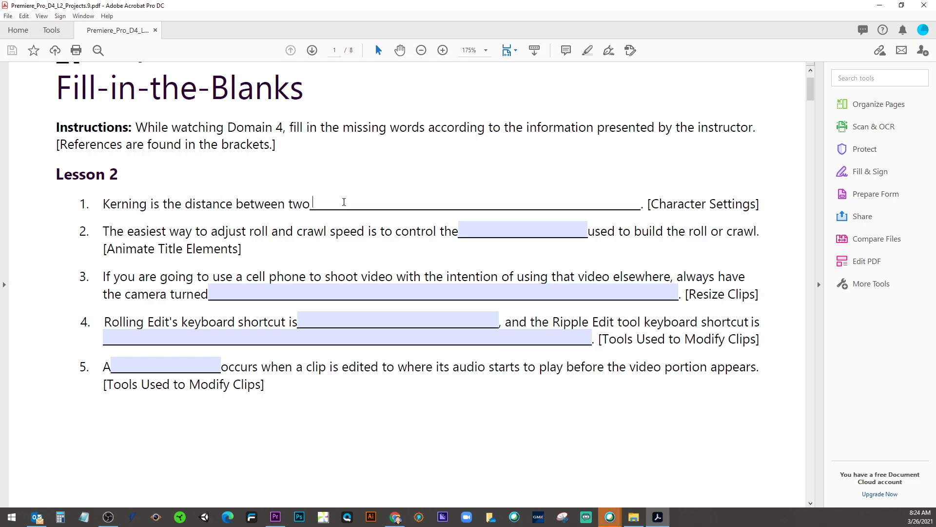
pyautogui.write('letters')
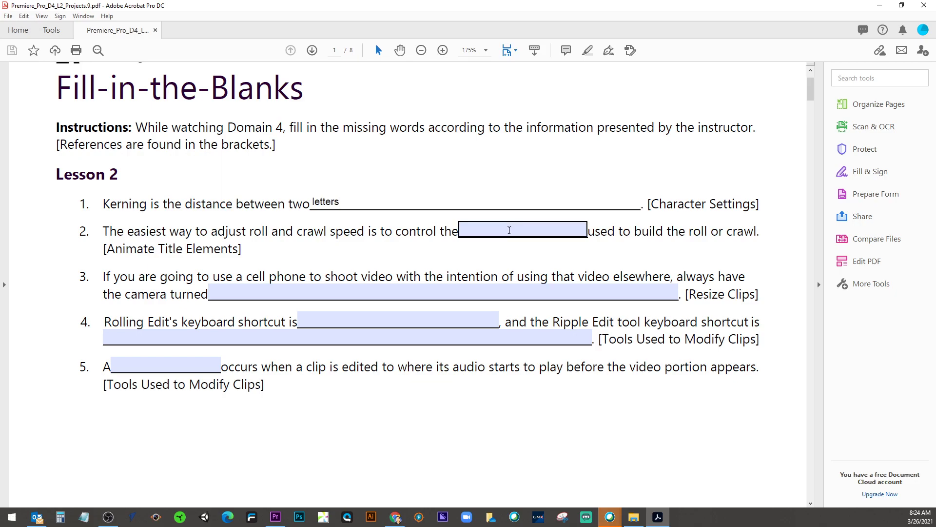
pyautogui.click(509, 230)
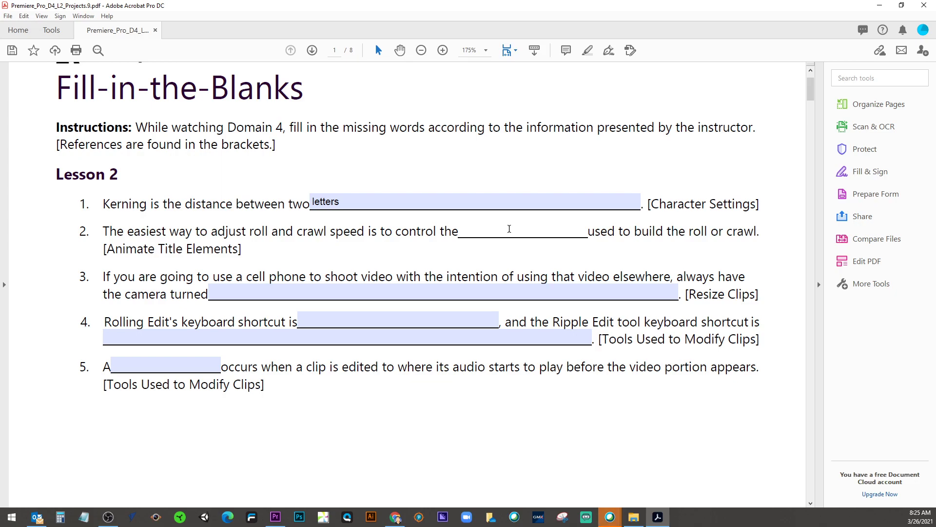
pyautogui.write('keyframes')
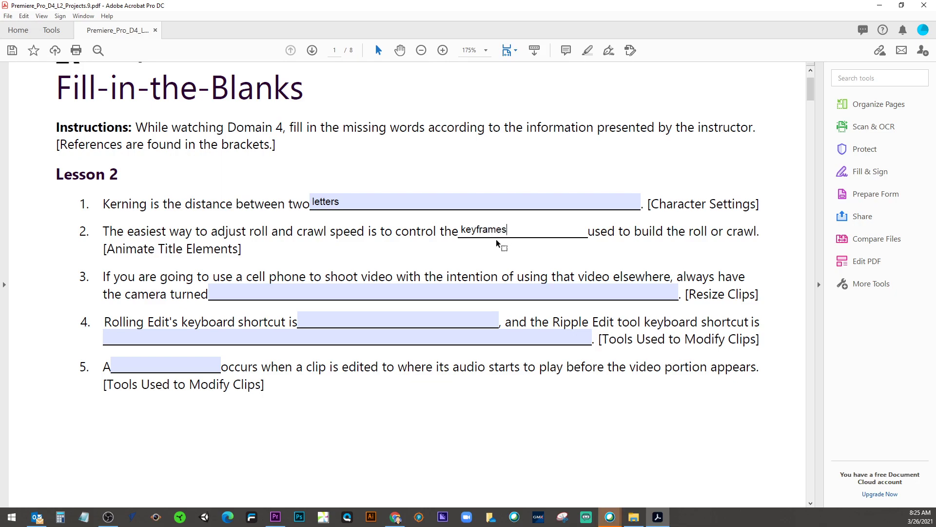
pyautogui.click(425, 292)
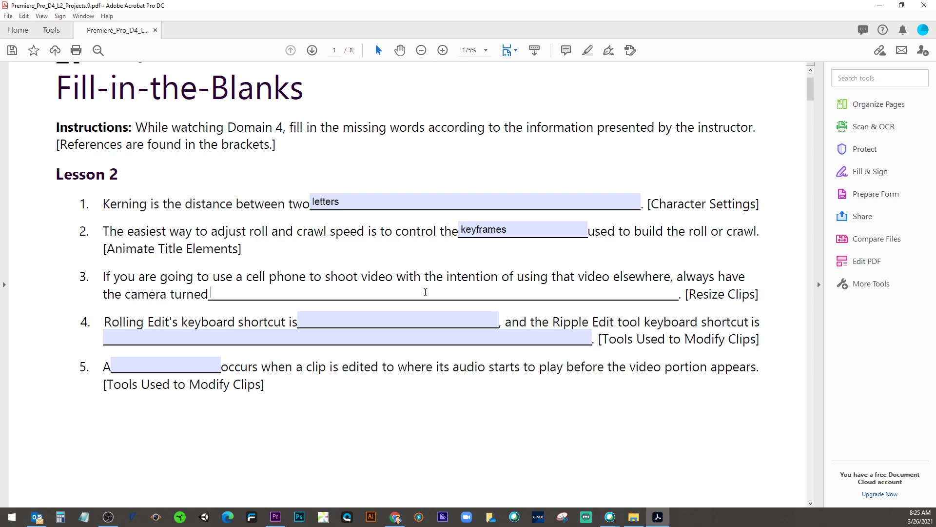
pyautogui.write('hori')
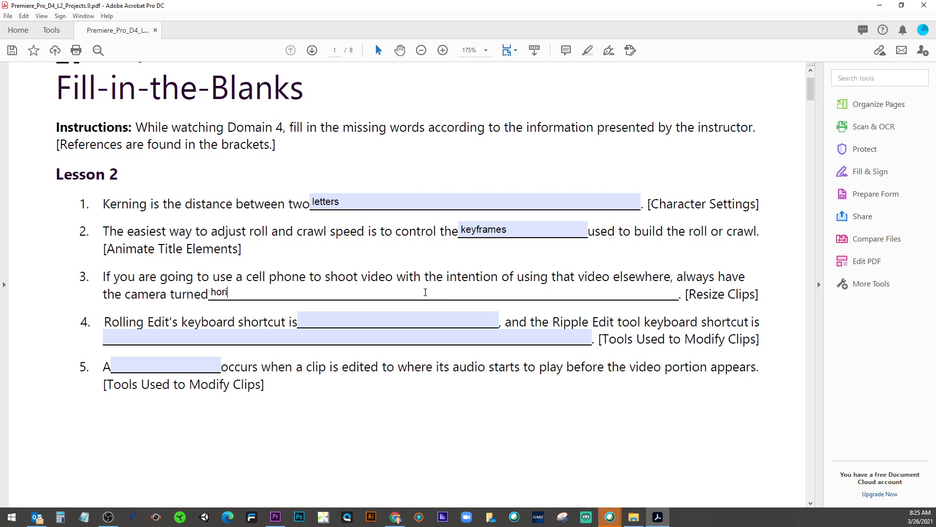
pyautogui.write('zontally')
# Step: Fill in the two question 4 shortcut blanks with "N" and "B", and question 5 with "J-Cut"
pyautogui.click(383, 320)
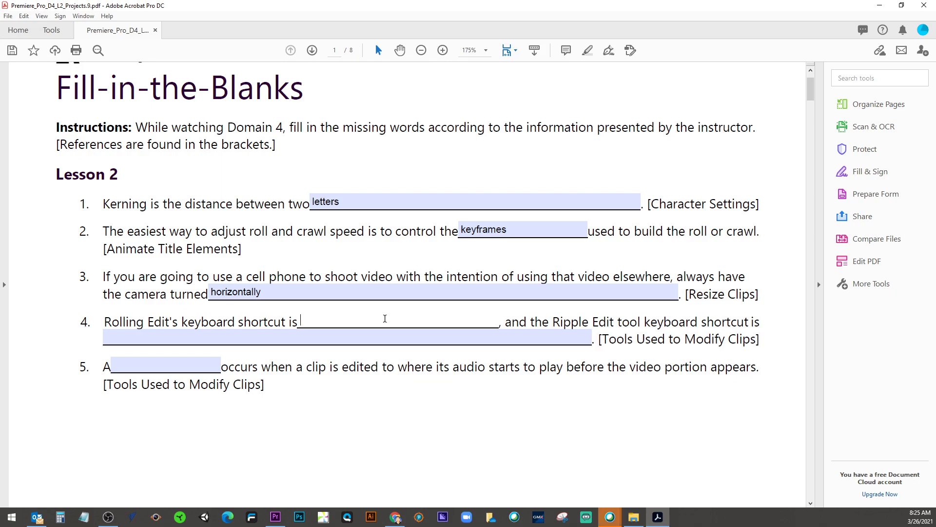
pyautogui.write('N')
pyautogui.click(362, 336)
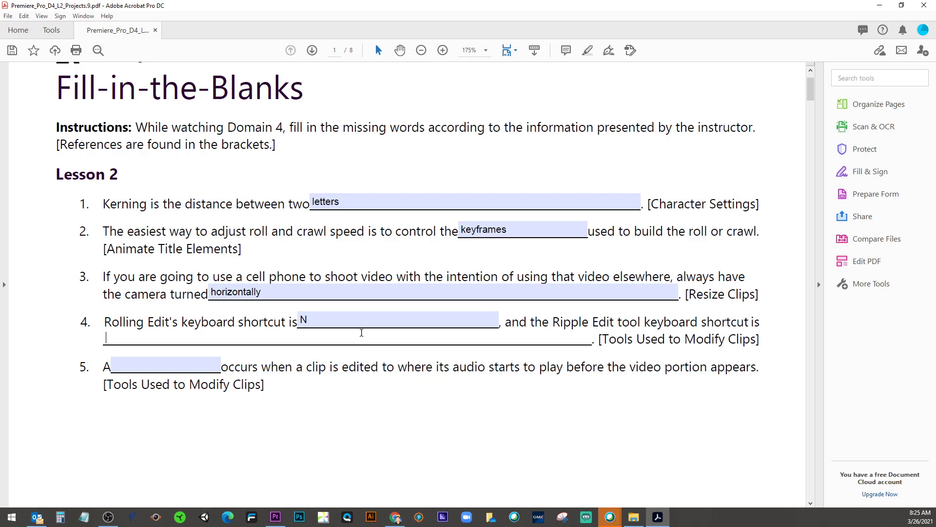
pyautogui.write('B')
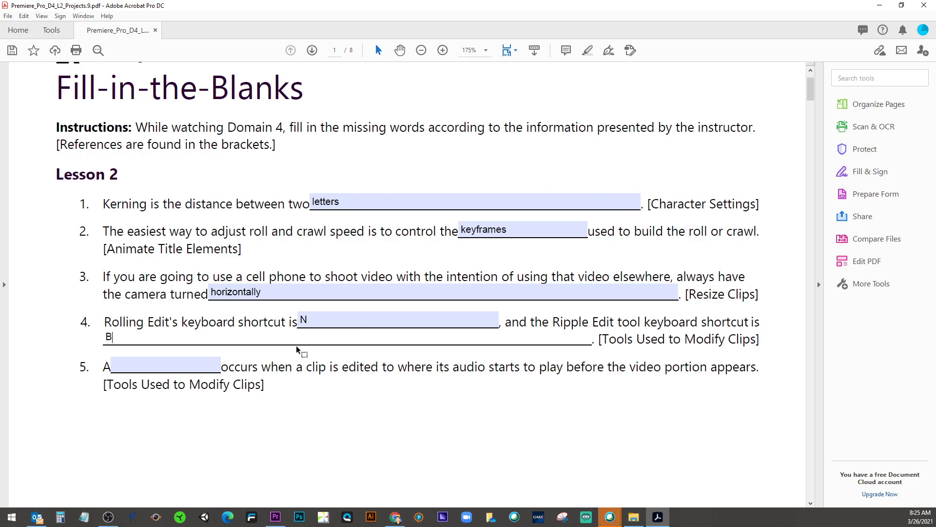
pyautogui.click(172, 362)
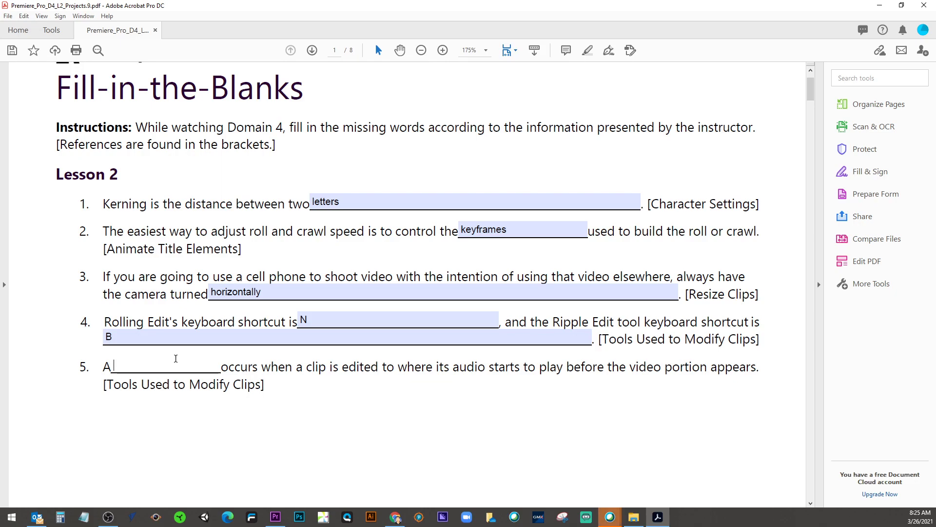
pyautogui.write('J-Cut')
# Step: Go to the Placing Images and Video project page and read its introduction
pyautogui.scroll(-10, 584, 342)
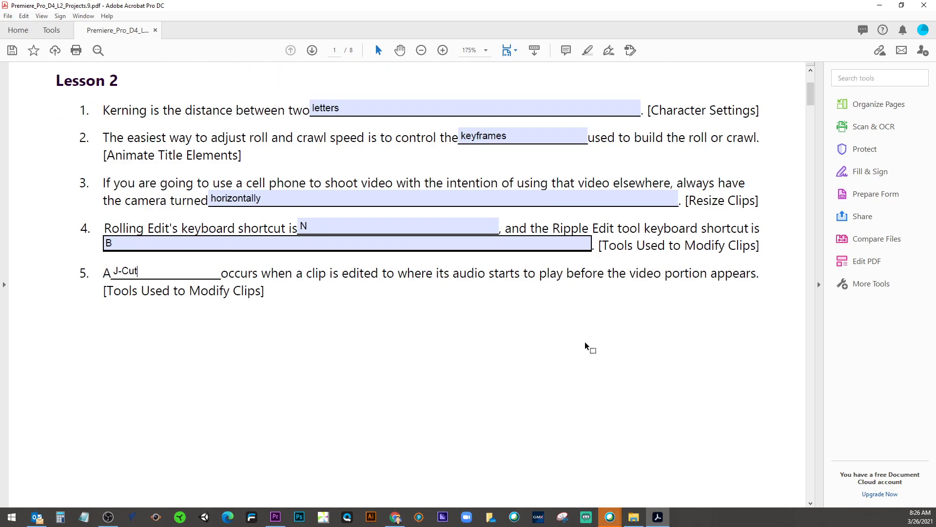
pyautogui.scroll(-10, 584, 341)
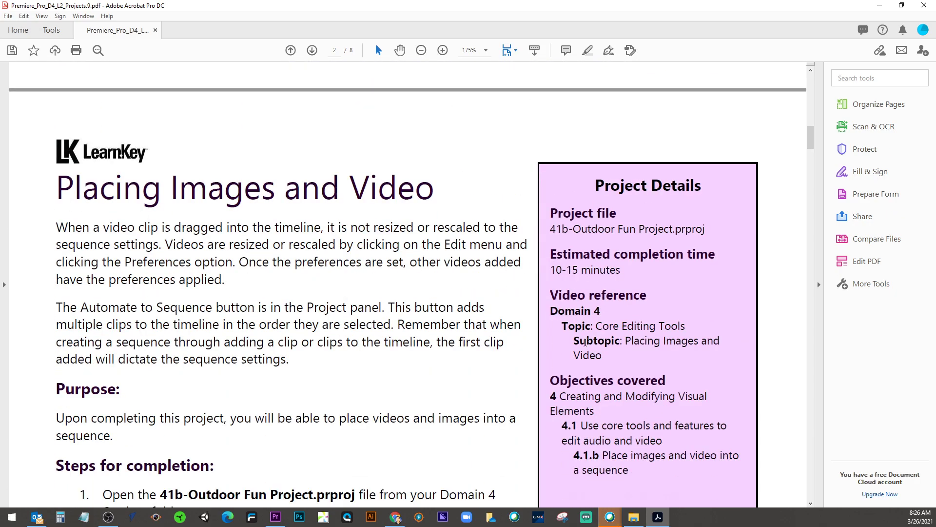
pyautogui.scroll(-4, 585, 342)
pyautogui.scroll(3, 584, 341)
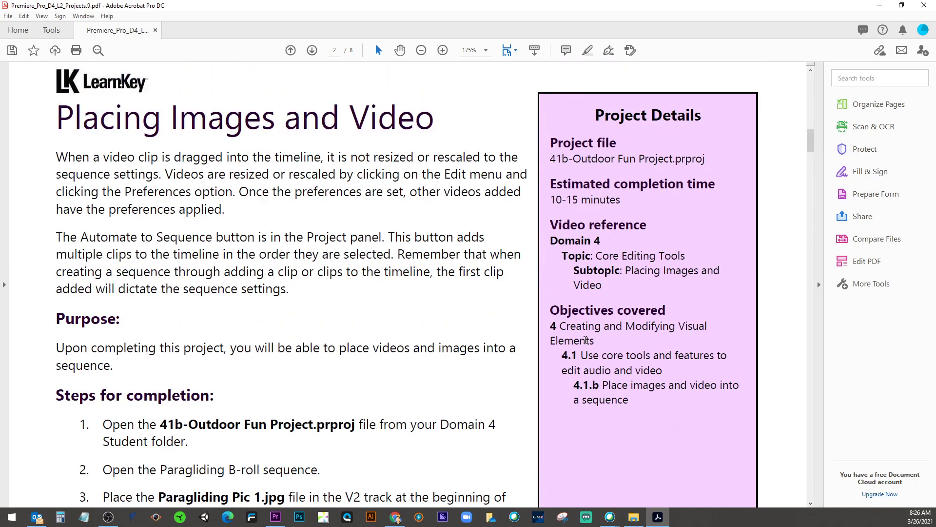
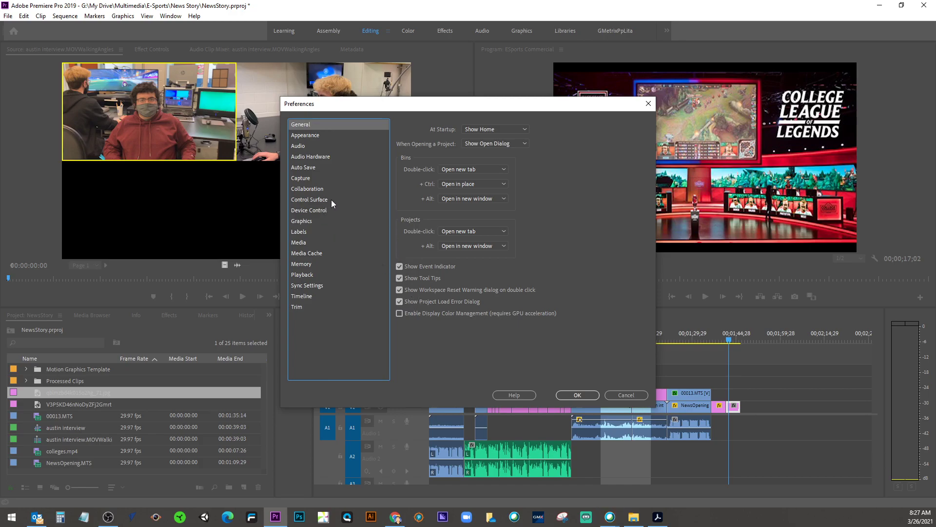
# Step: Examine the Appearance and Media preferences in Premiere Pro, checking the worksheet in between, and close Preferences without changes
pyautogui.click(320, 138)
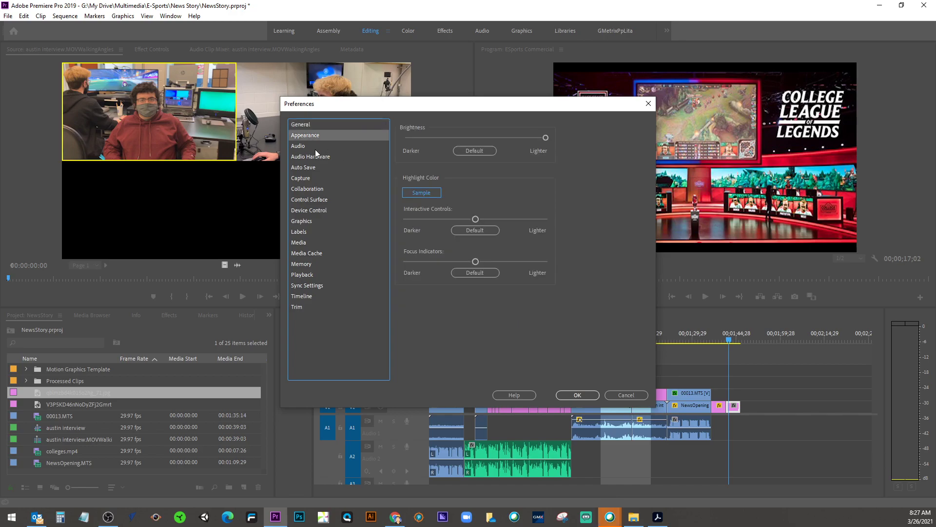
pyautogui.click(657, 517)
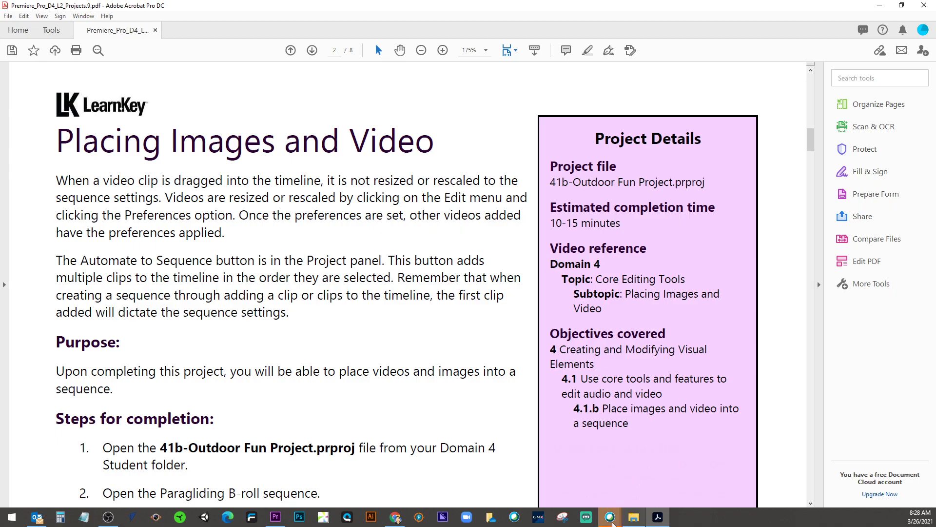
pyautogui.click(281, 517)
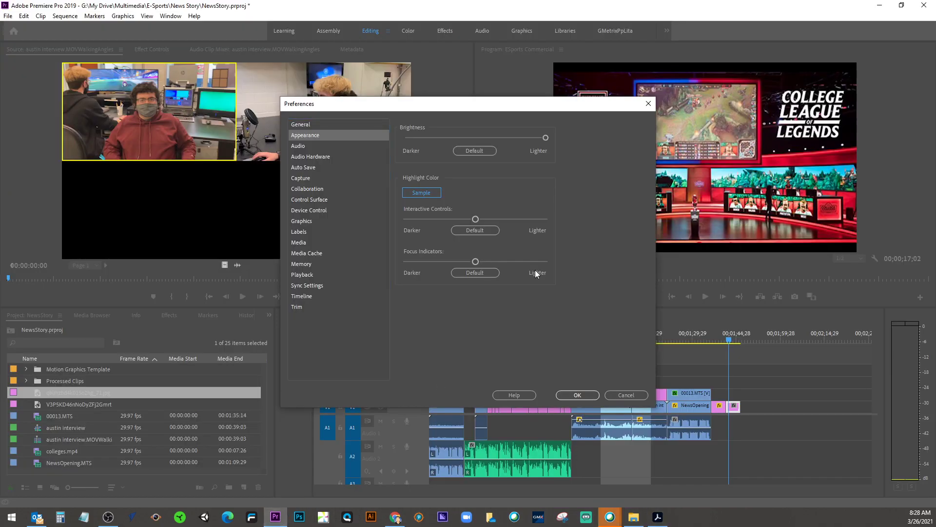
pyautogui.click(338, 246)
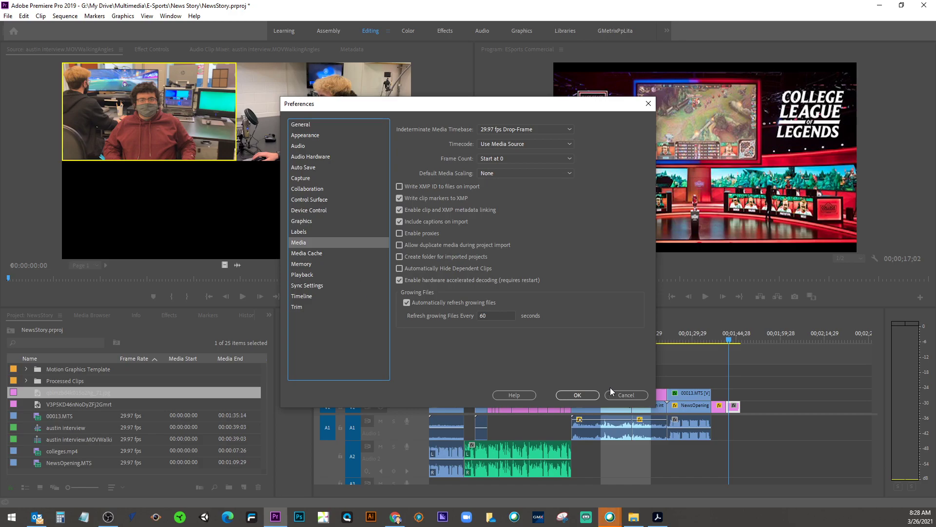
pyautogui.click(626, 394)
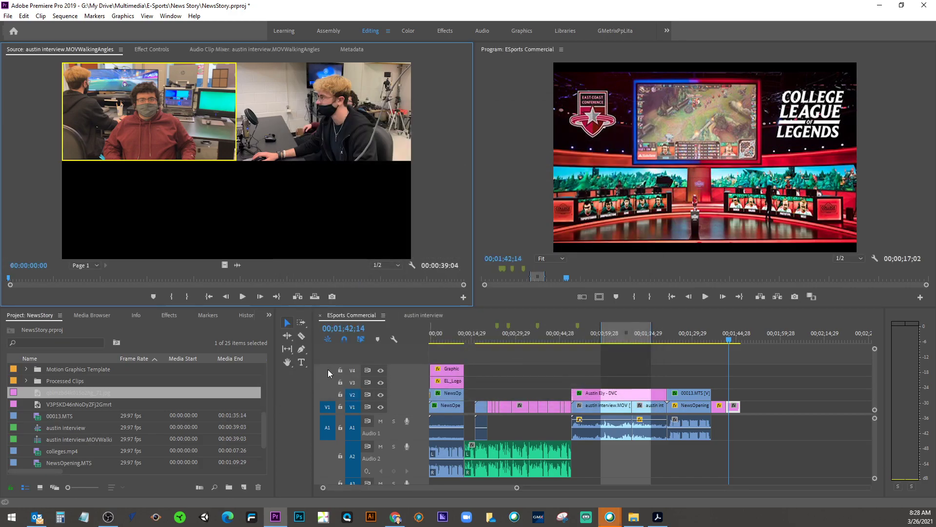
# Step: Move the ESports Commercial playhead past the last clip to 00;01;47;09, and check the worksheet in Acrobat before returning to Premiere Pro
pyautogui.moveTo(734, 342); pyautogui.dragTo(744, 343)
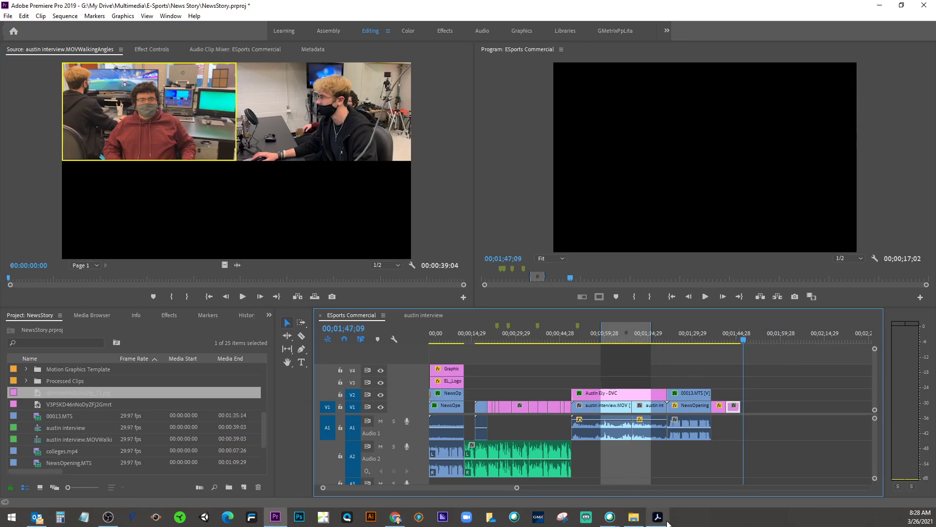
pyautogui.click(663, 519)
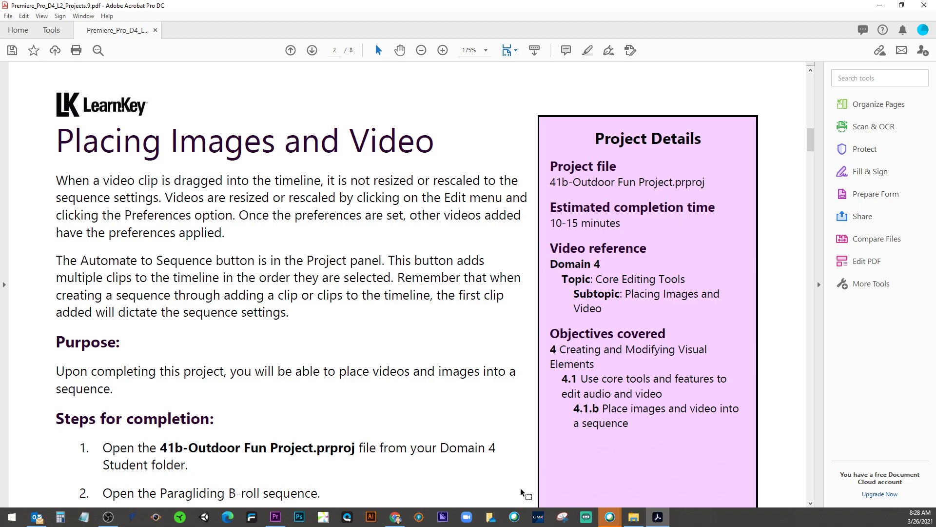
pyautogui.click(276, 517)
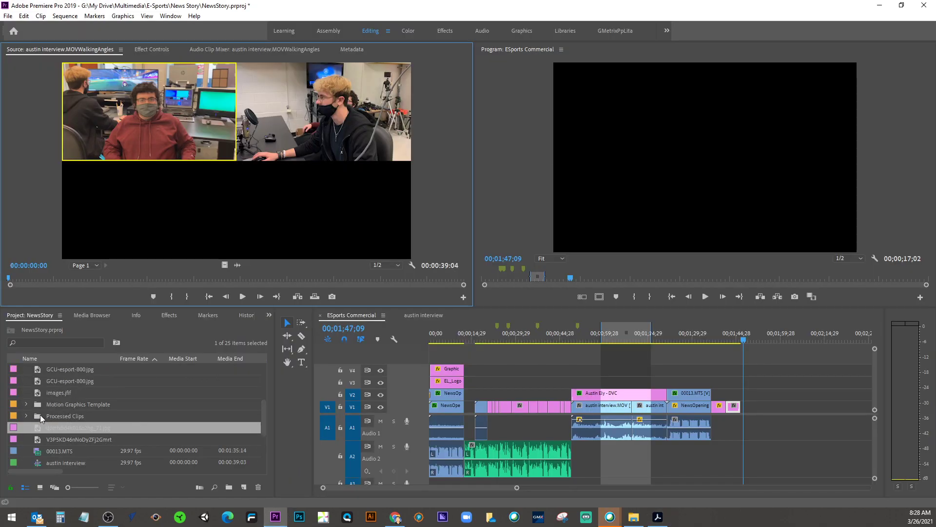
# Step: Add all clips in the Processed Clips bin to the sequence with Automate To Sequence, using selection order, sequential placement and overwrite edit
pyautogui.doubleClick(40, 415)
pyautogui.hotkey('ctrl', 'a')
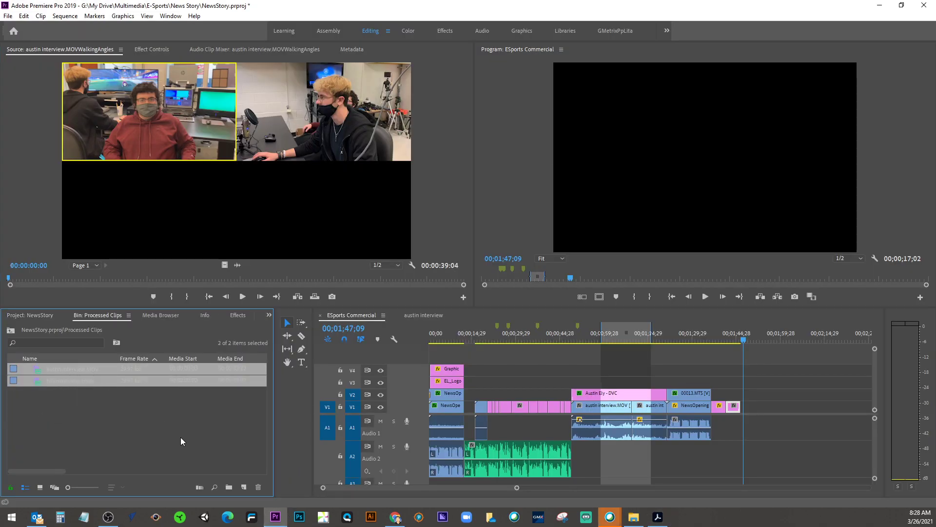
pyautogui.click(201, 487)
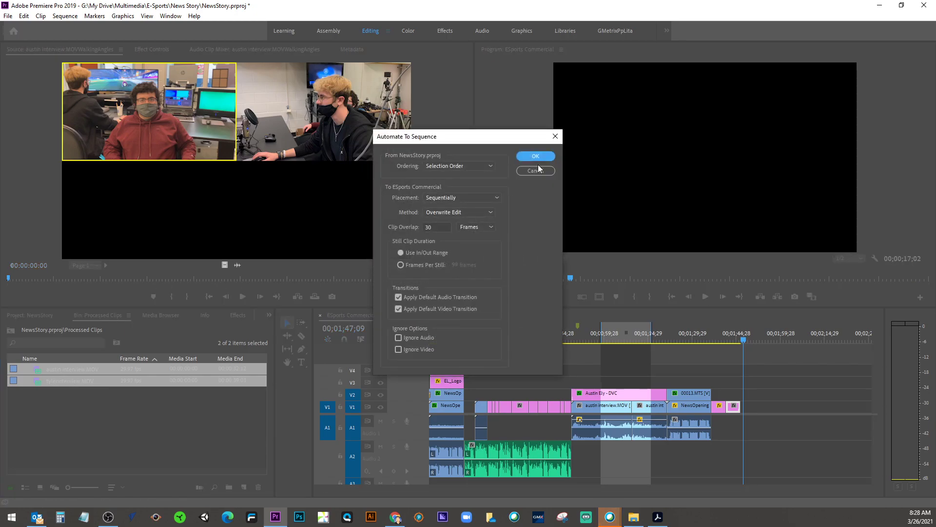
pyautogui.click(536, 156)
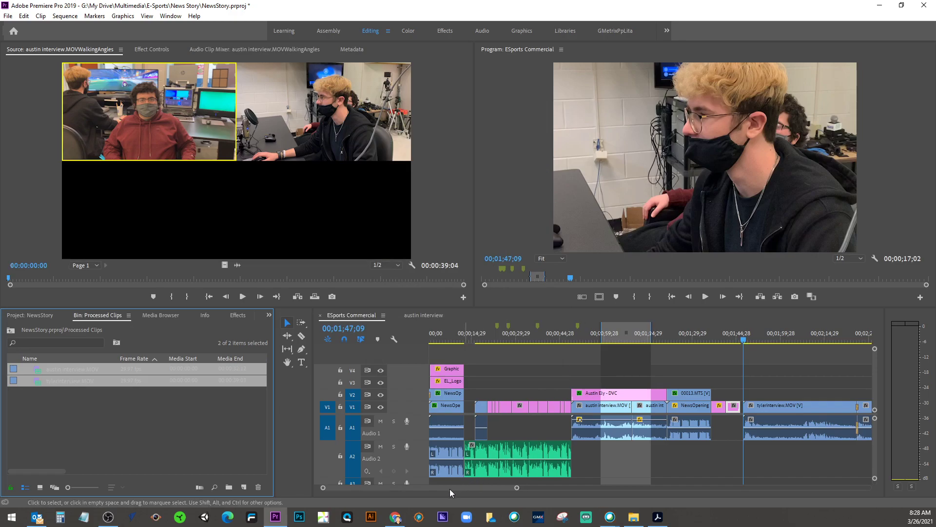
pyautogui.moveTo(403, 487); pyautogui.dragTo(423, 488)
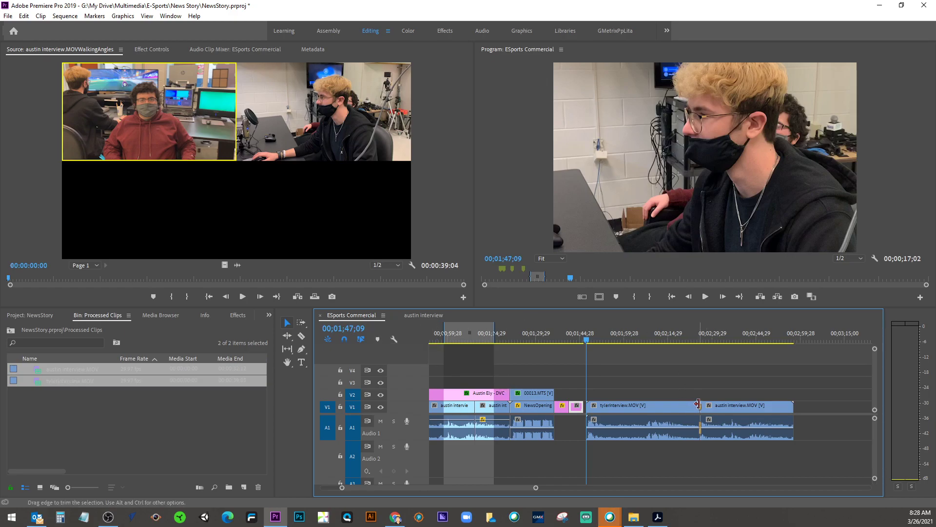
# Step: Switch to the worksheet in Acrobat and answer question 4 on frame duration with "frame per second"
pyautogui.click(657, 517)
pyautogui.scroll(-5, 293, 274)
pyautogui.scroll(2, 293, 274)
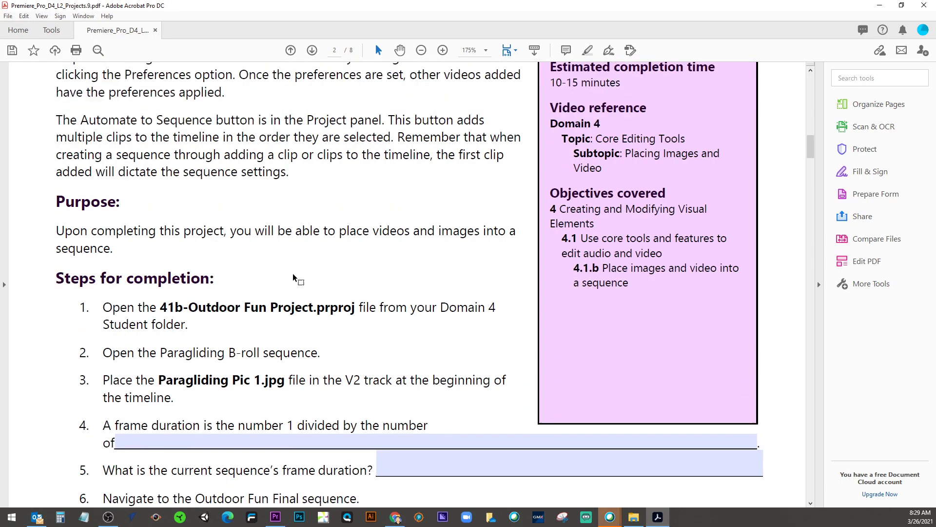
pyautogui.scroll(-4, 293, 274)
pyautogui.scroll(-2, 293, 274)
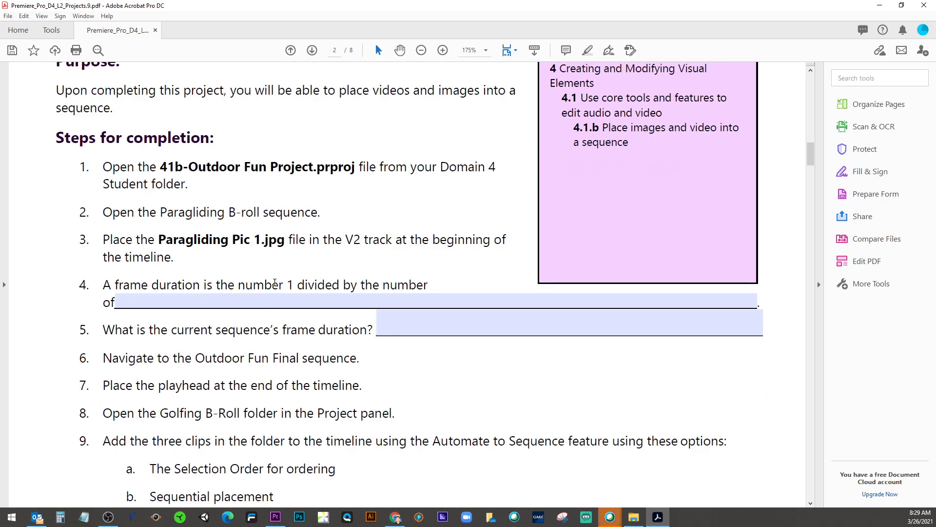
pyautogui.click(142, 303)
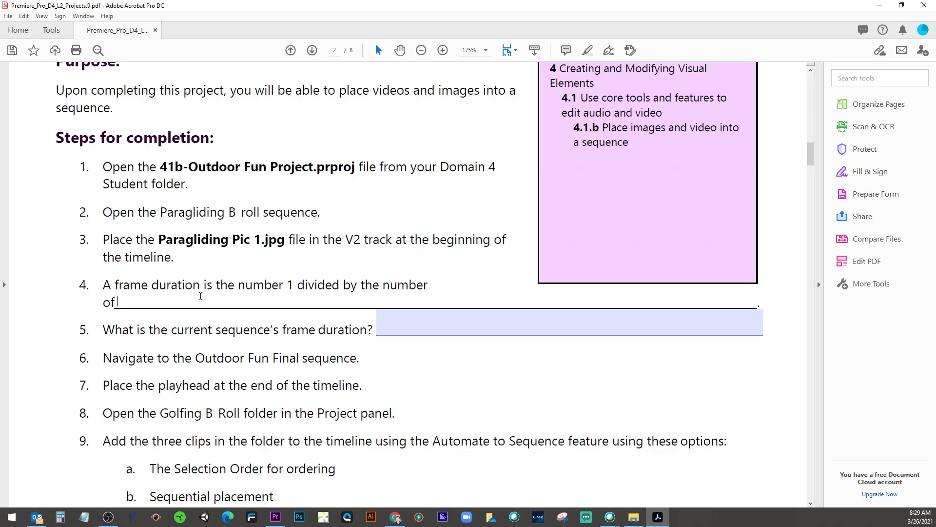
pyautogui.write('frame ')
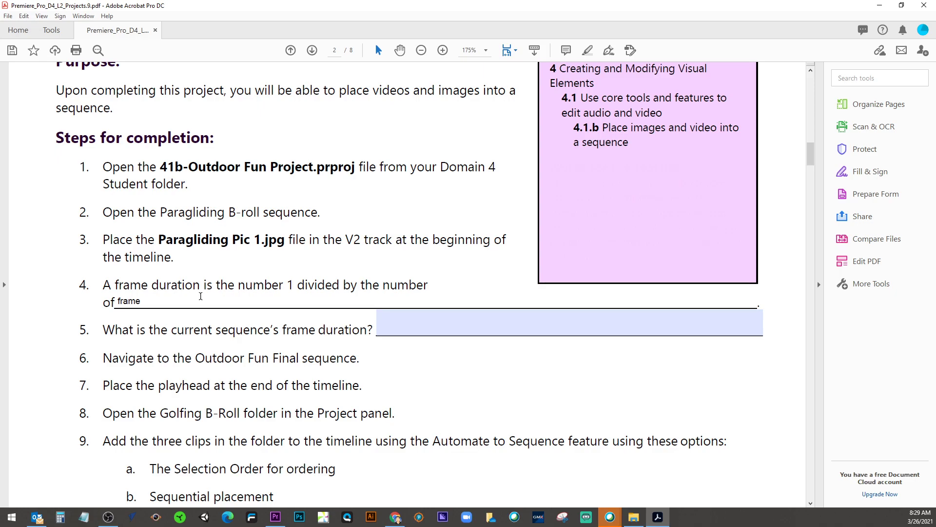
pyautogui.write('per second')
# Step: Add "29.97" to the end of the question 4 answer and check the answer field of question 5
pyautogui.click(414, 323)
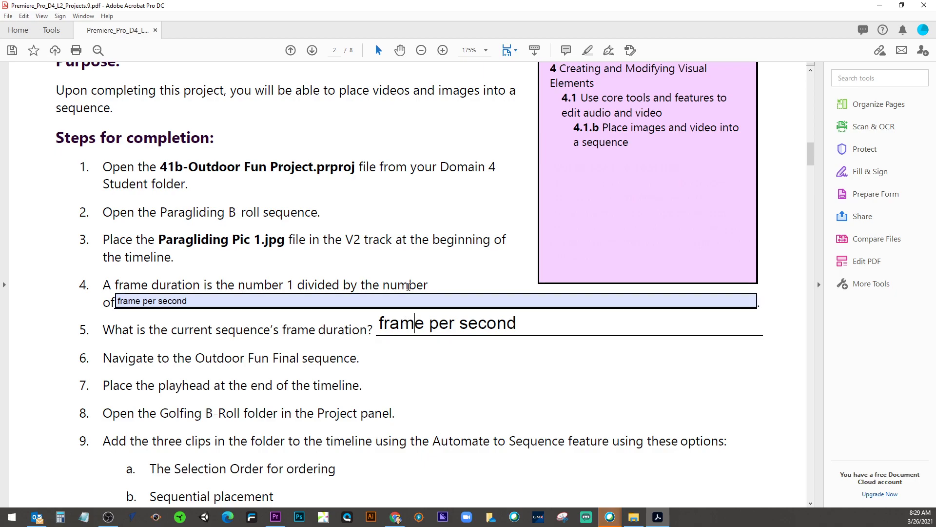
pyautogui.click(357, 295)
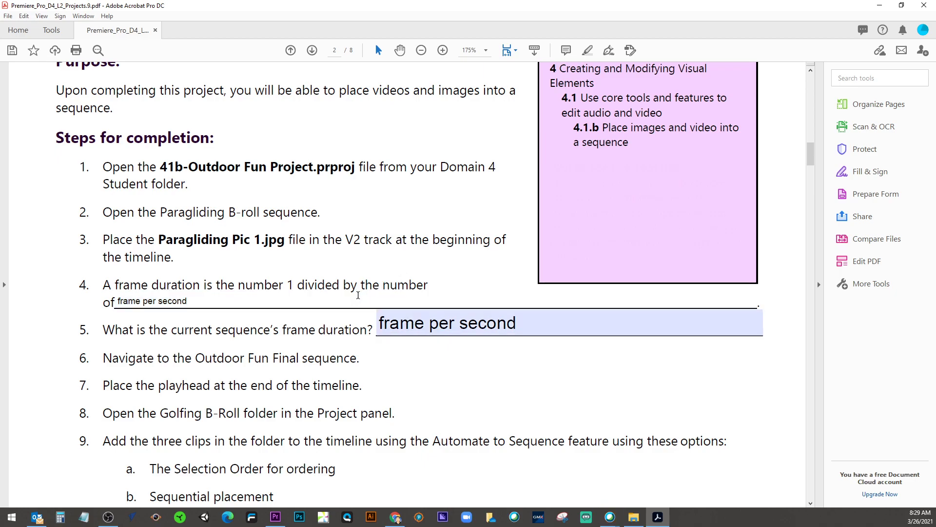
pyautogui.write('29.97')
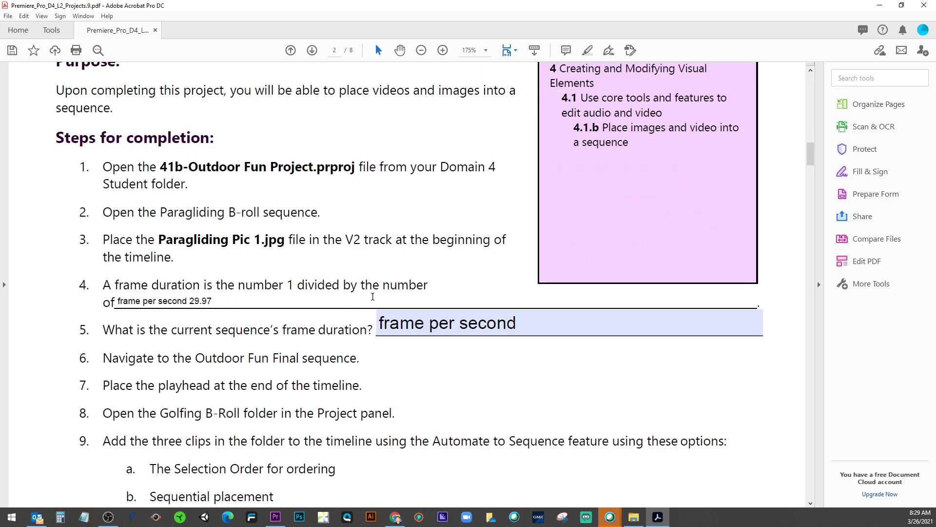
pyautogui.click(581, 320)
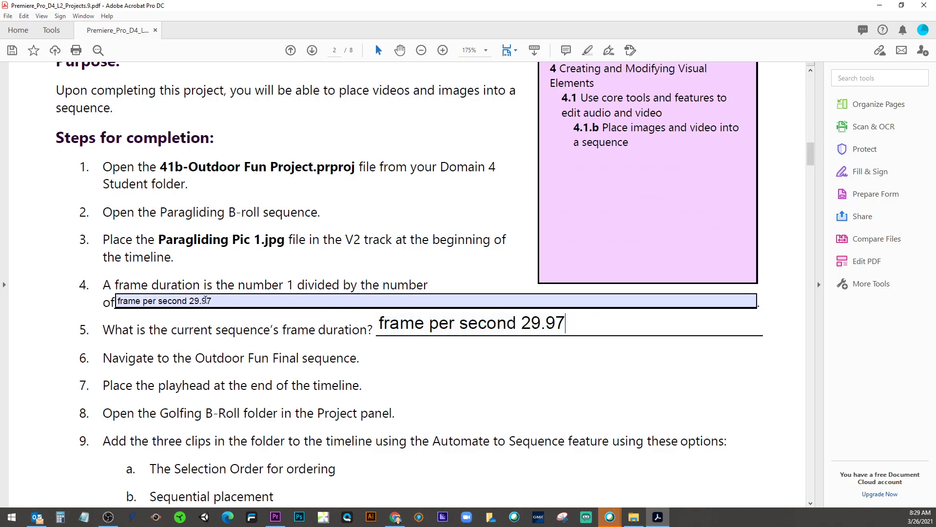
pyautogui.click(188, 301)
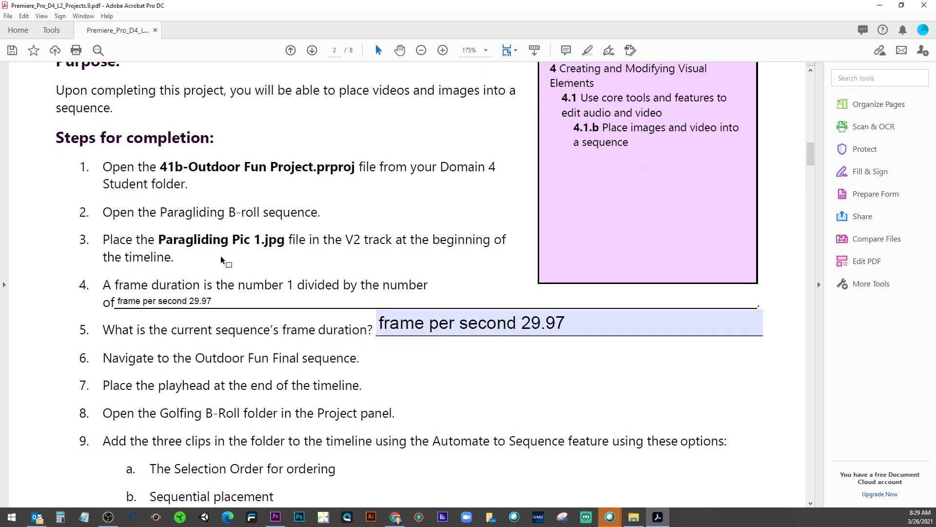
# Step: Read the remaining Placing Images and Video steps and the Superimposed Text introduction, checking the Legacy Title instructions against Premiere Pro
pyautogui.scroll(-1, 273, 268)
pyautogui.scroll(-20, 284, 270)
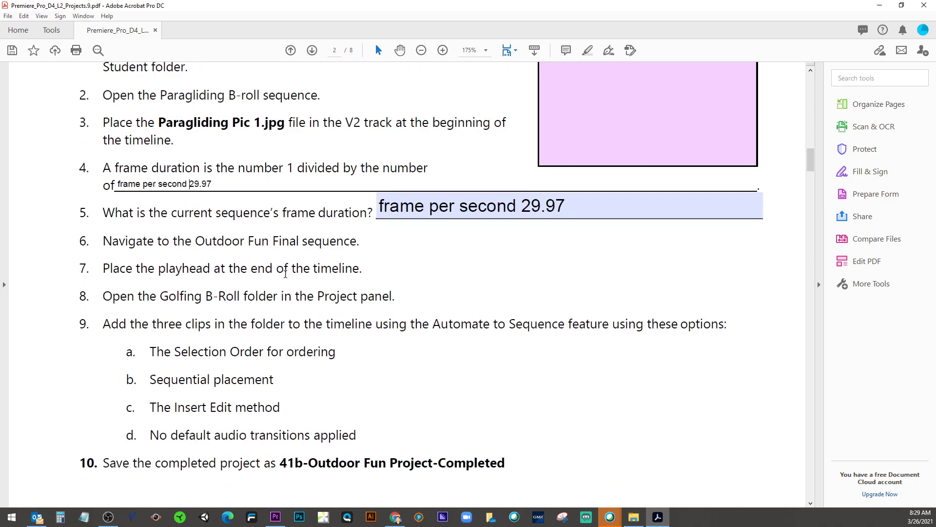
pyautogui.scroll(-10, 287, 280)
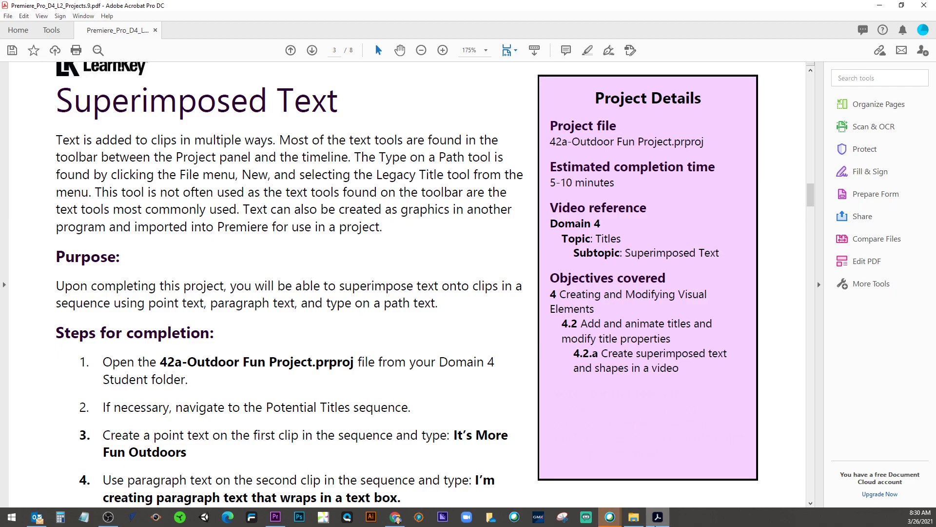
pyautogui.click(276, 519)
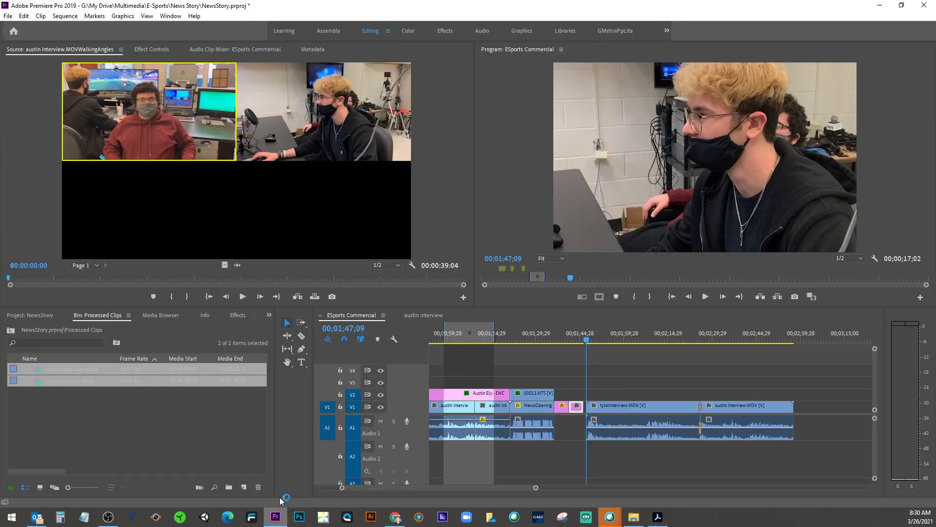
pyautogui.click(8, 17)
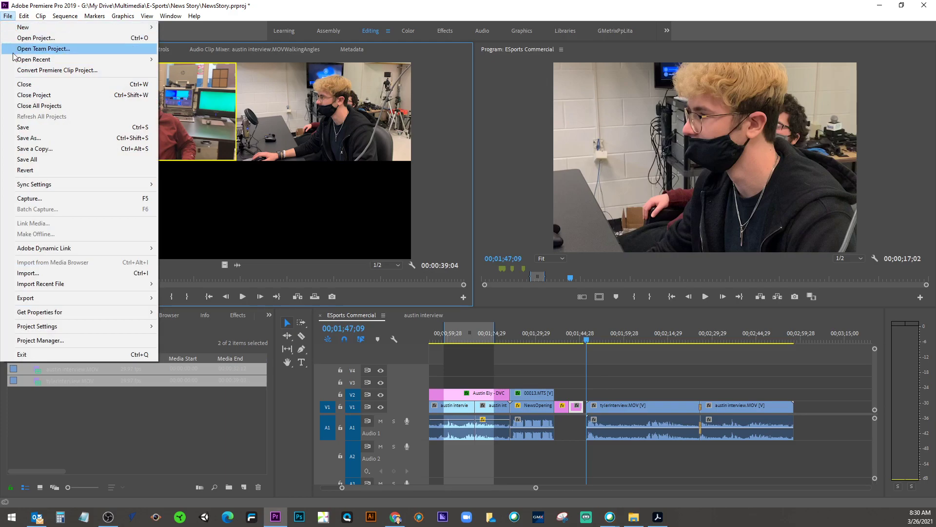
pyautogui.click(658, 516)
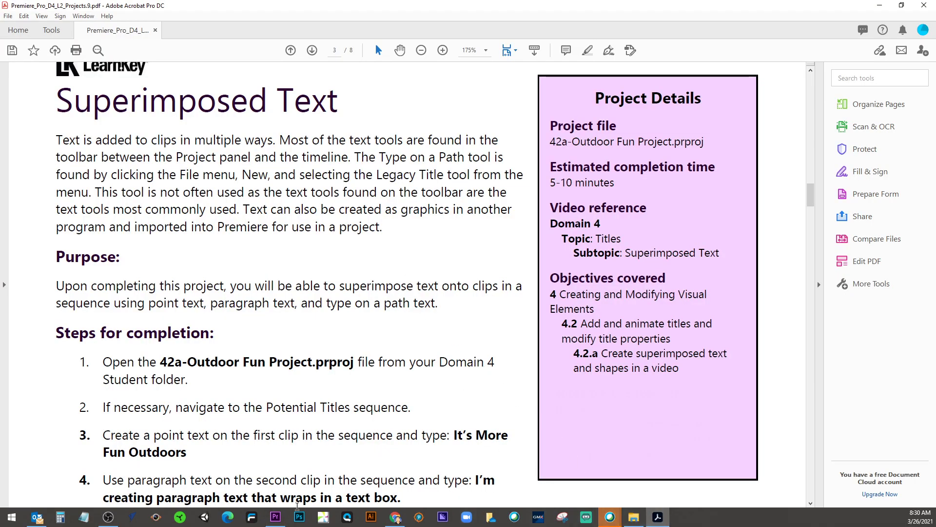
# Step: Switch to Premiere Pro, create a 1120 × 700 legacy title at 29.97 fps Drop-Frame, and bring its window into view
pyautogui.click(281, 523)
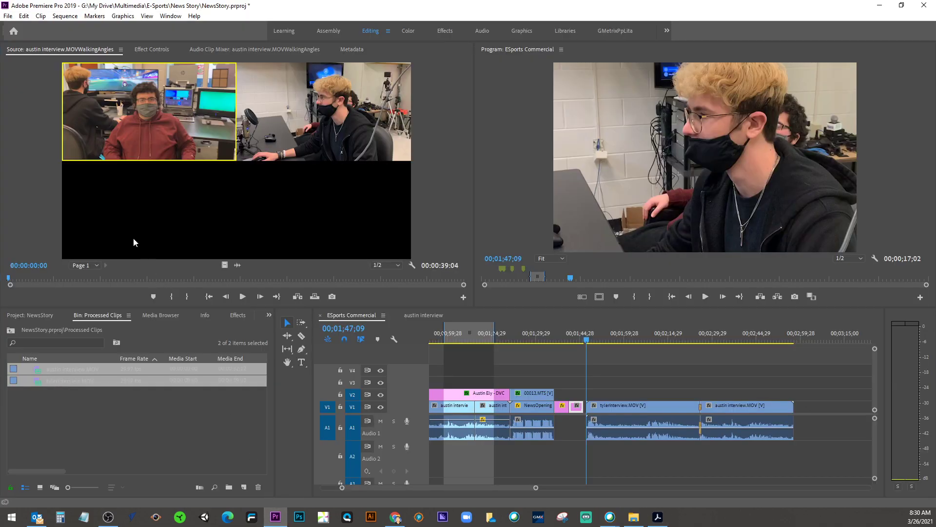
pyautogui.click(7, 17)
pyautogui.moveTo(12, 30)
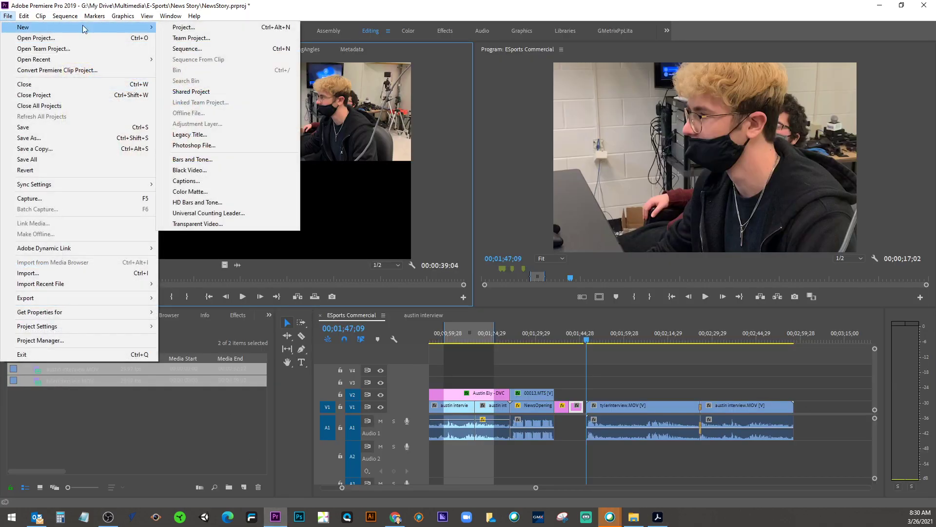
pyautogui.click(189, 135)
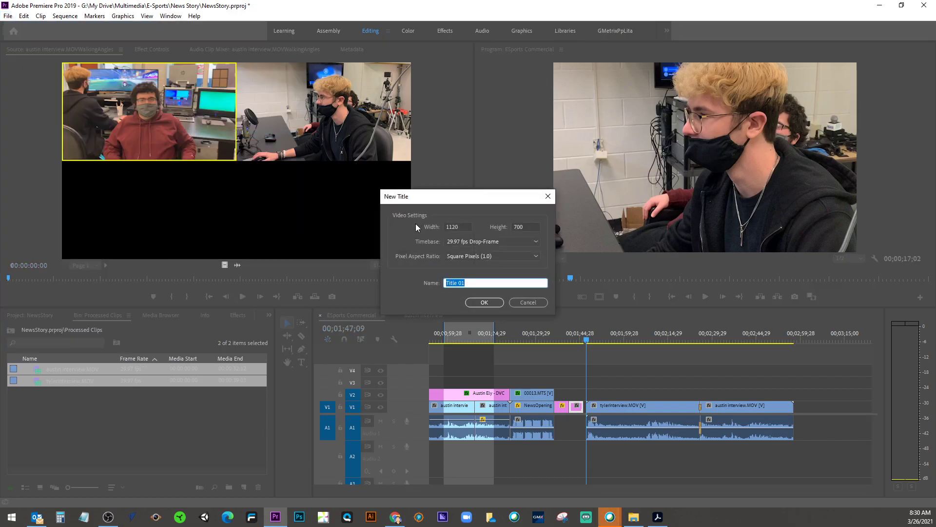
pyautogui.click(490, 303)
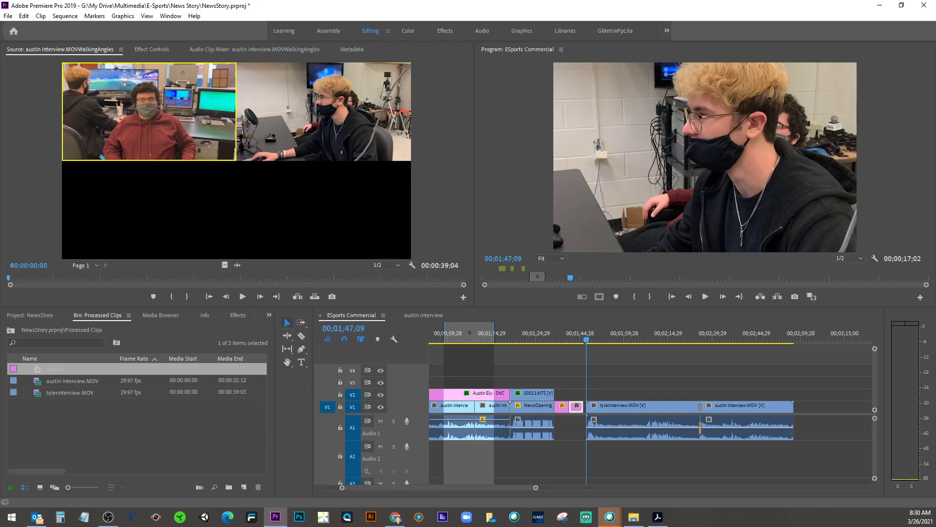
pyautogui.moveTo(193, 96); pyautogui.dragTo(504, 99)
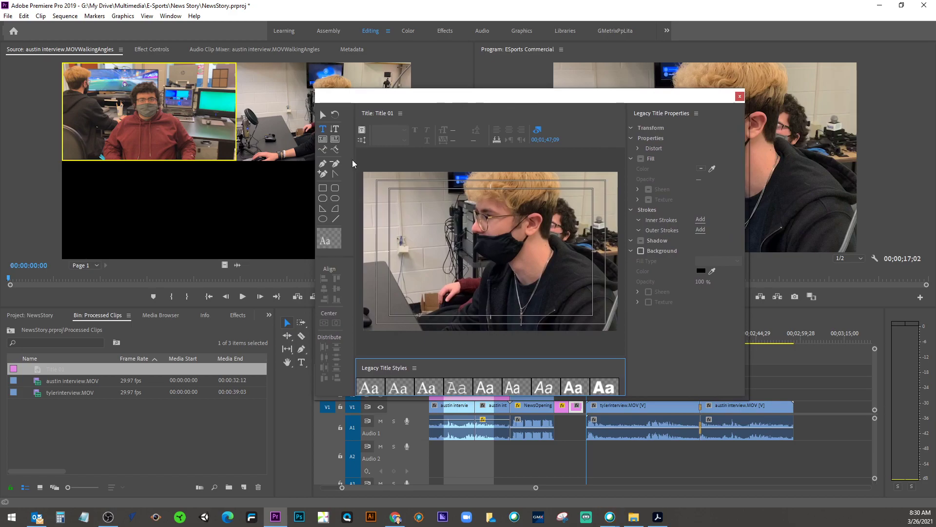
# Step: Draw a rounded rectangle about 374 × 317 in the title, start a type path at its upper edge, and close the title window
pyautogui.click(335, 198)
pyautogui.moveTo(436, 220); pyautogui.dragTo(521, 292)
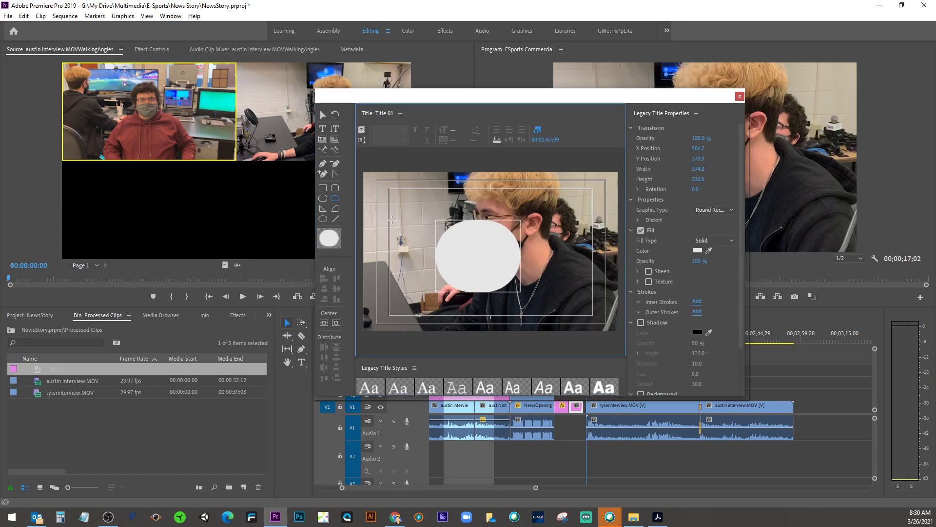
pyautogui.click(336, 131)
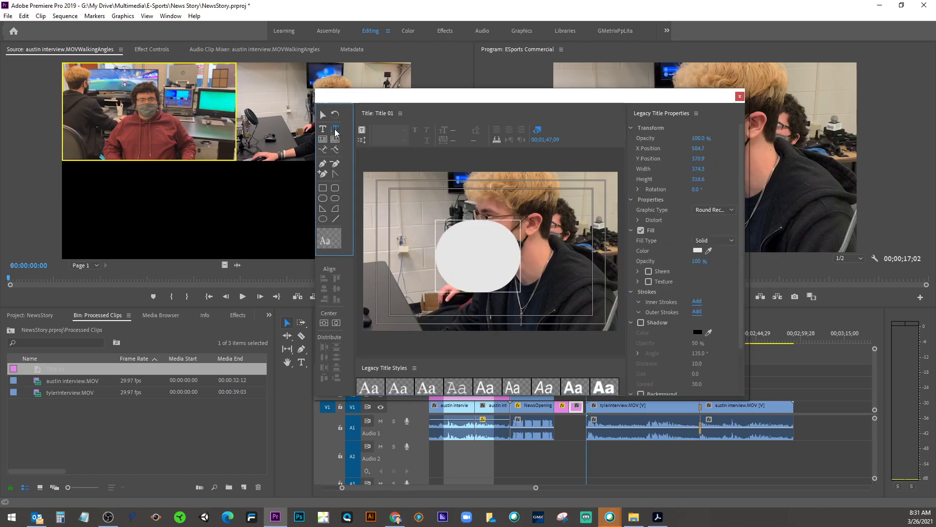
pyautogui.click(323, 149)
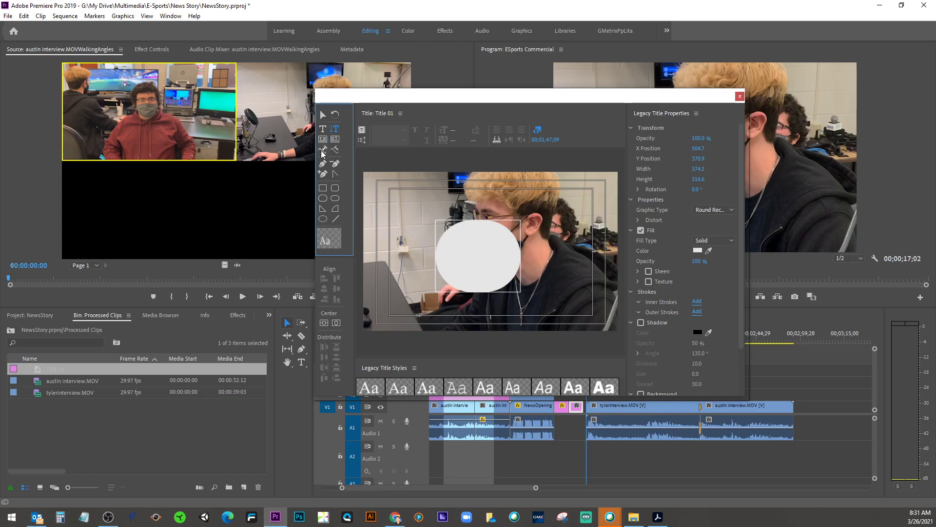
pyautogui.click(470, 221)
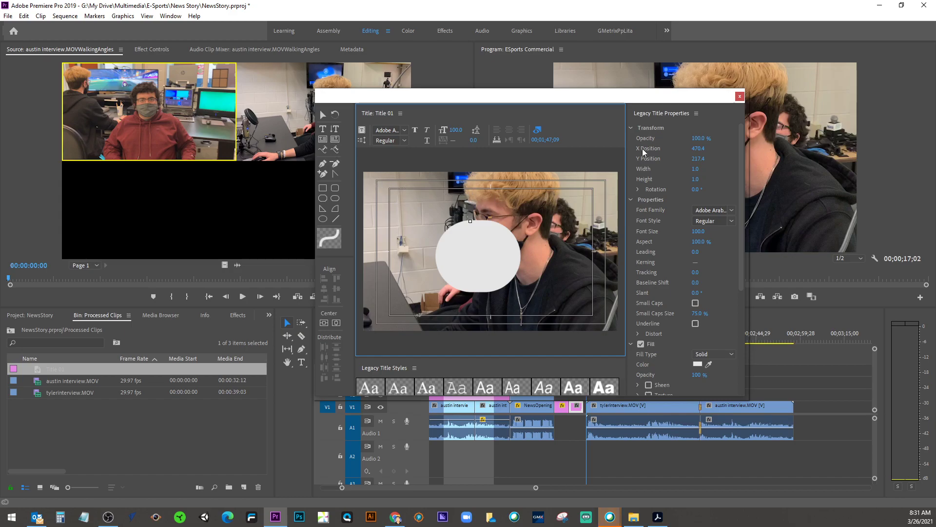
pyautogui.moveTo(743, 197); pyautogui.dragTo(753, 312)
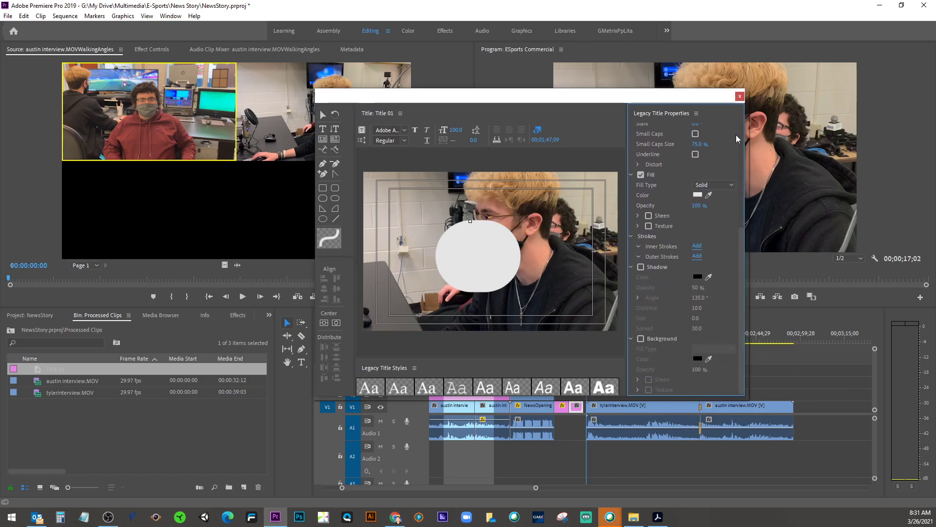
pyautogui.click(740, 96)
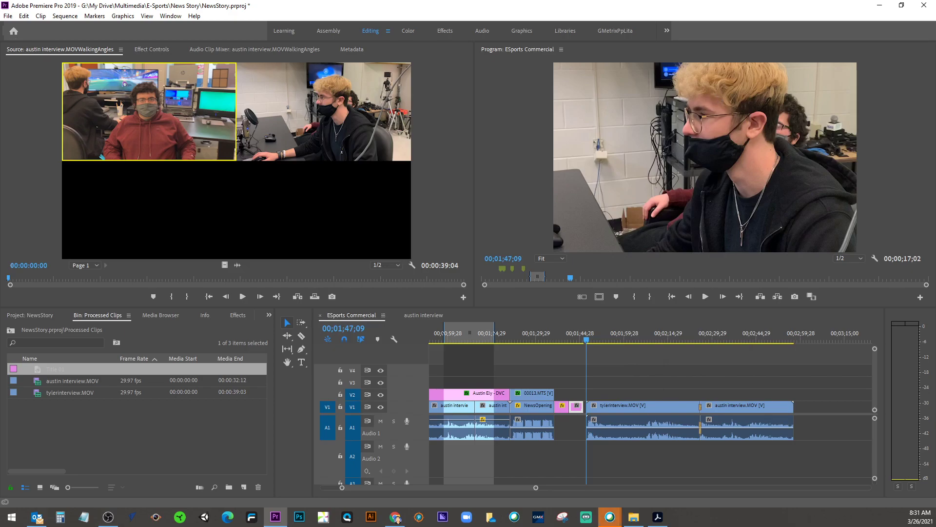
# Step: Create a second legacy title with the default 1120 × 700 settings and close its window without adding content
pyautogui.click(9, 17)
pyautogui.moveTo(11, 29)
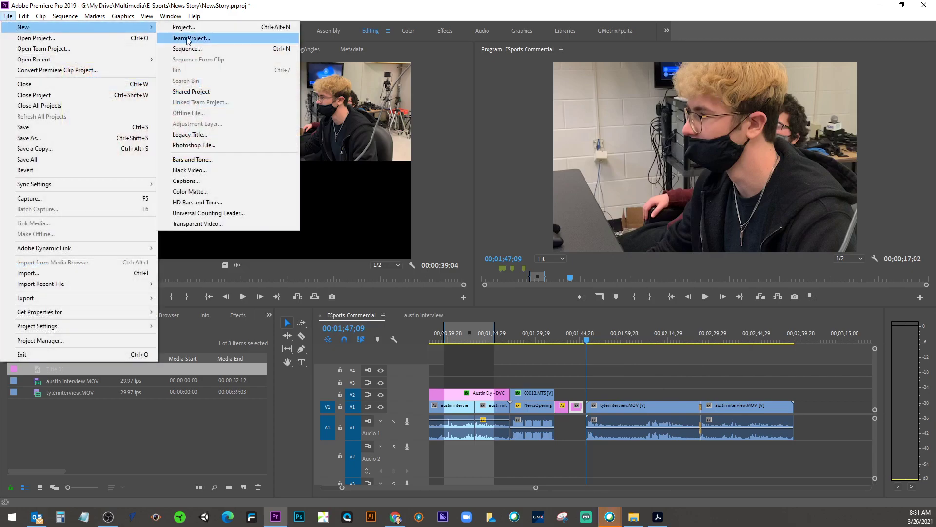
pyautogui.click(234, 134)
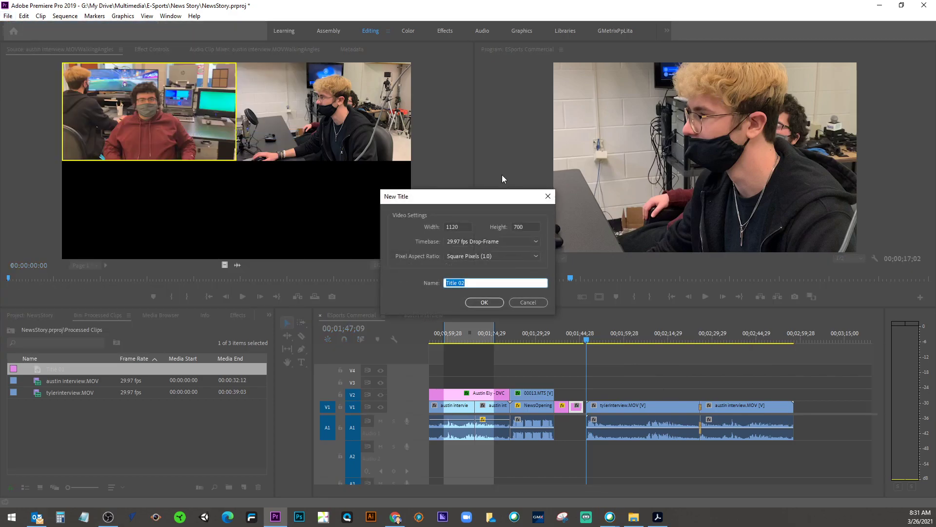
pyautogui.click(484, 303)
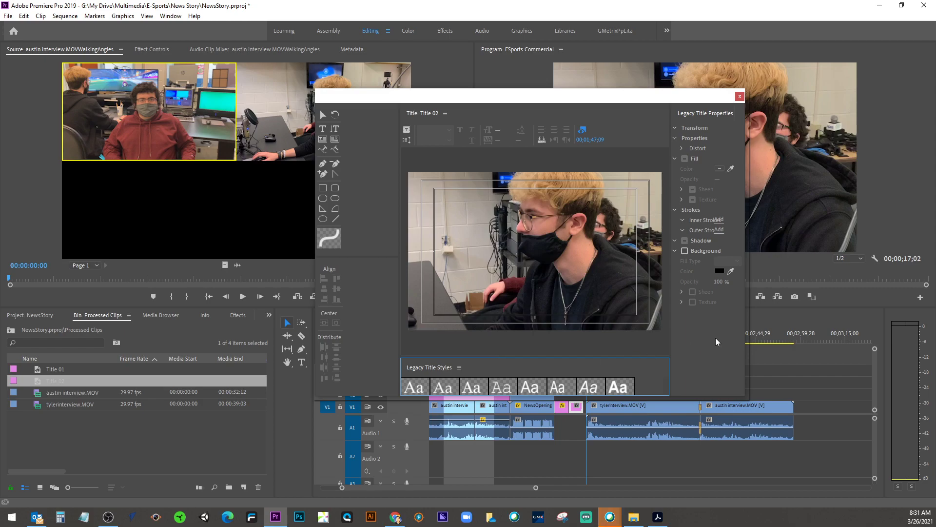
pyautogui.click(739, 96)
# Step: Return to Acrobat, go to the Character Settings project page, and answer the kerning question with "distance between letters"
pyautogui.click(657, 516)
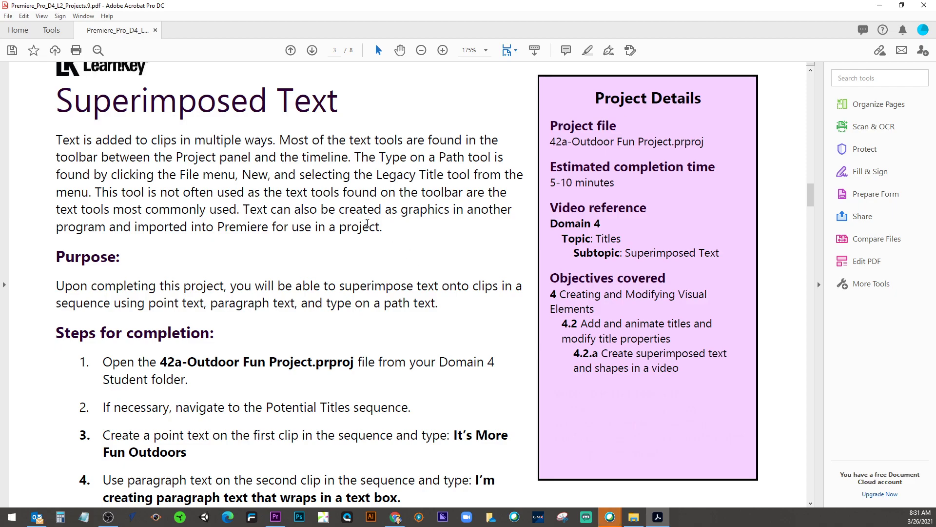
pyautogui.scroll(-3, 367, 221)
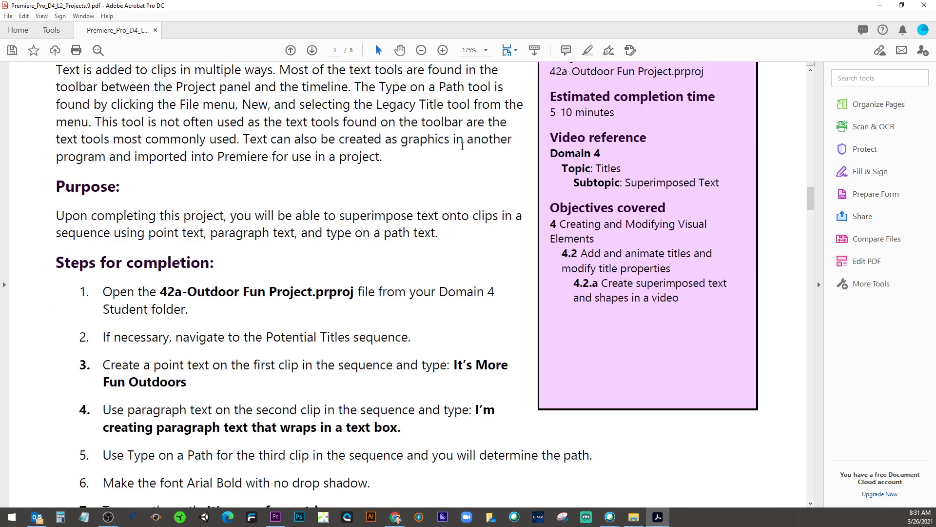
pyautogui.scroll(-20, 463, 146)
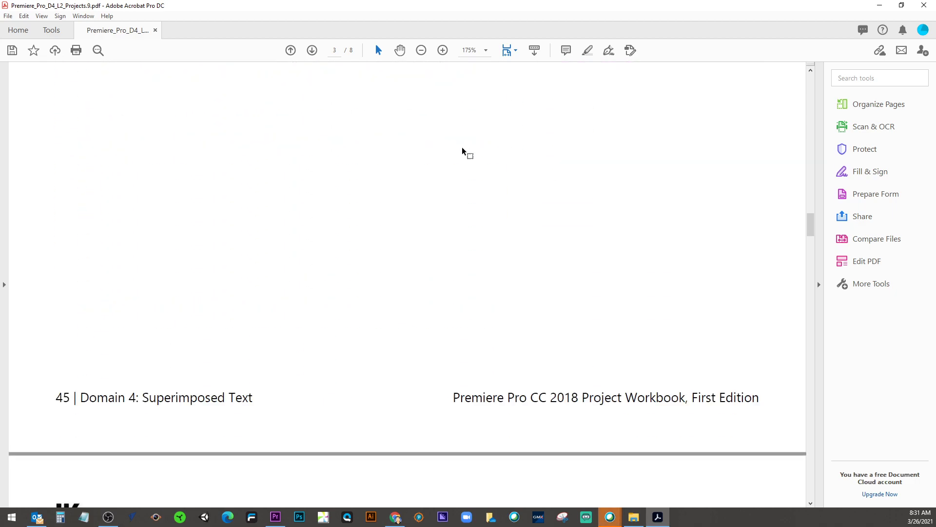
pyautogui.scroll(-10, 462, 151)
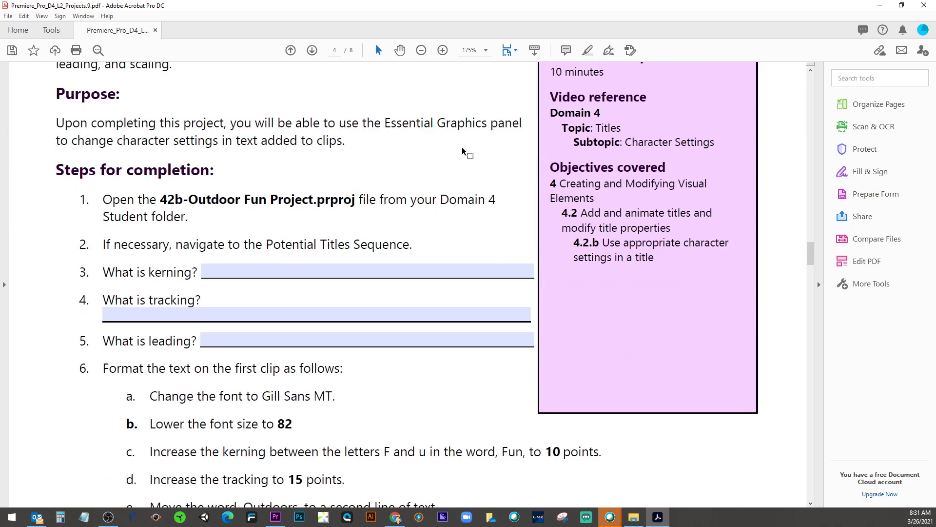
pyautogui.click(236, 270)
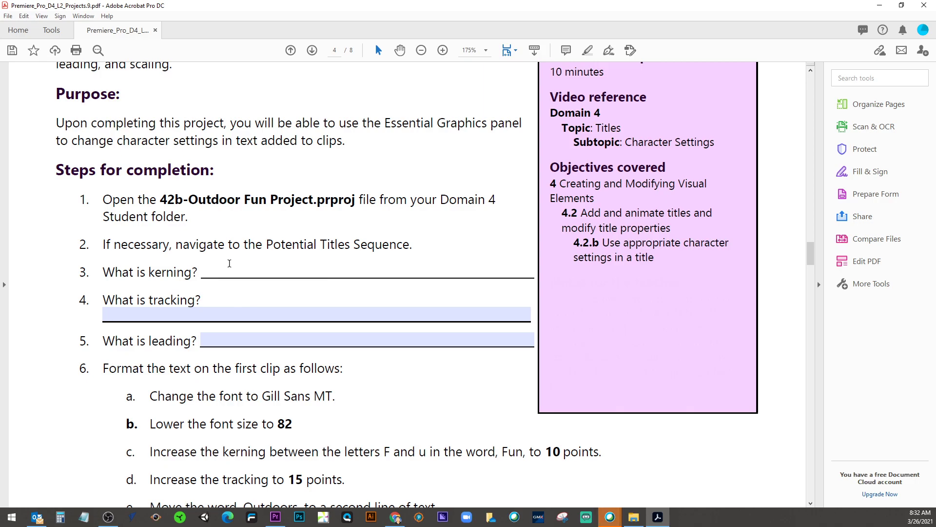
pyautogui.write('distance ')
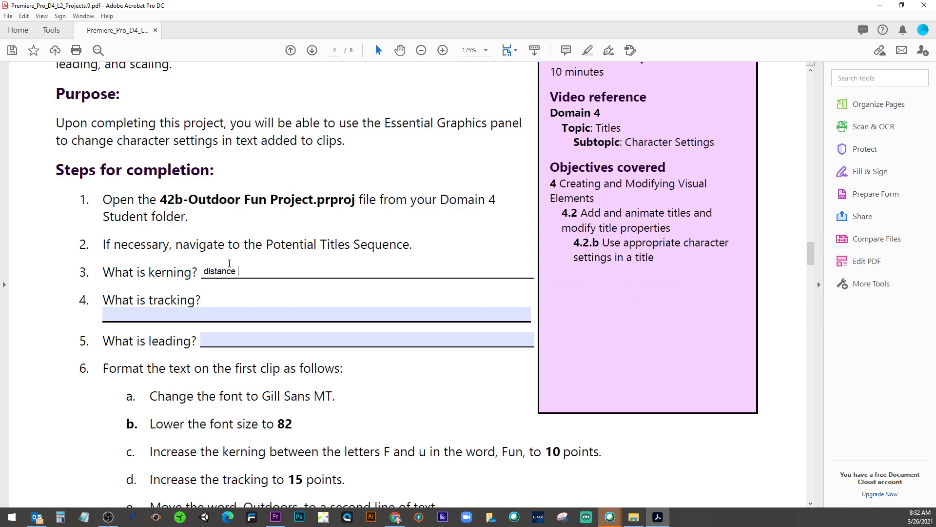
pyautogui.write('between letters')
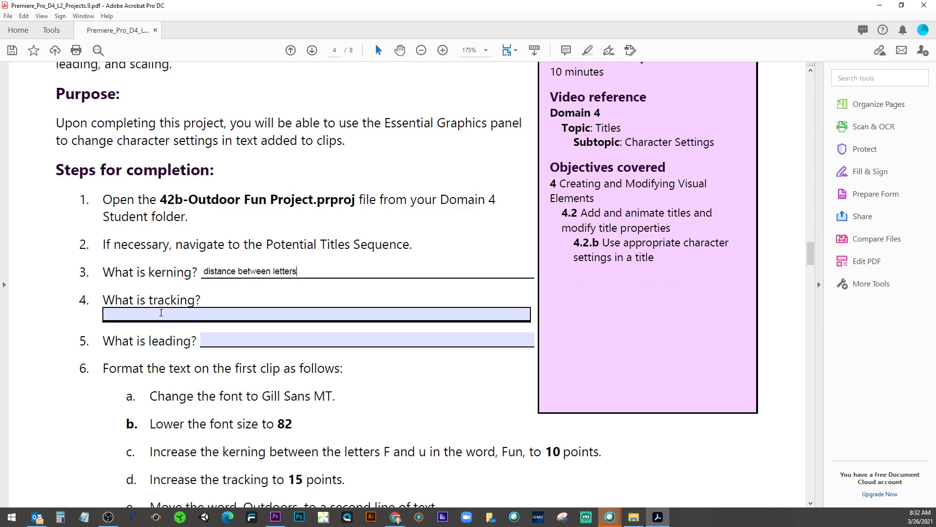
# Step: Answer the tracking question on the worksheet with "distance between letters within selected text"
pyautogui.click(161, 312)
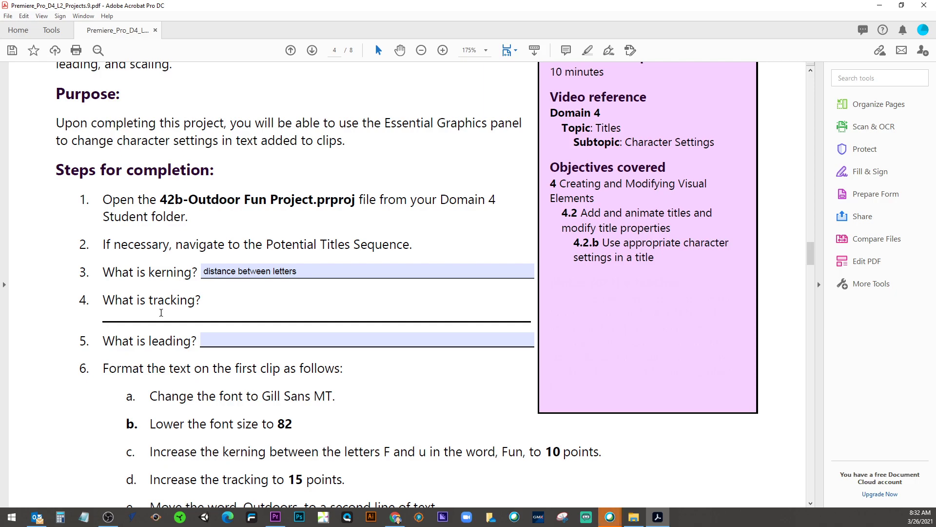
pyautogui.write('distance between letters ')
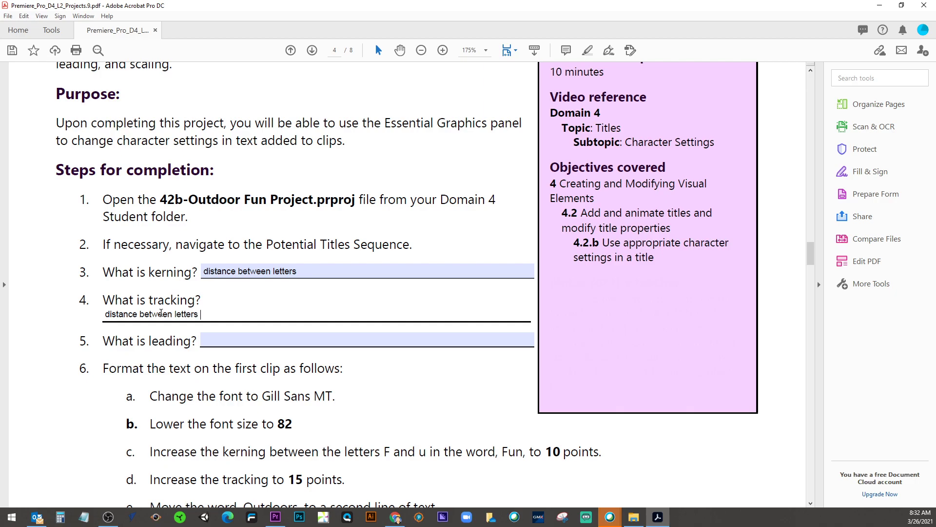
pyautogui.write('within selec')
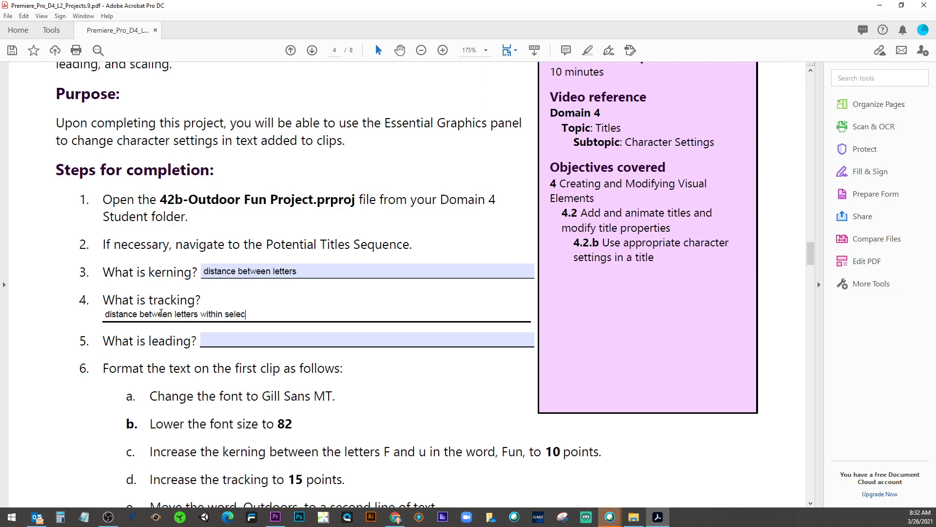
pyautogui.write('ted text')
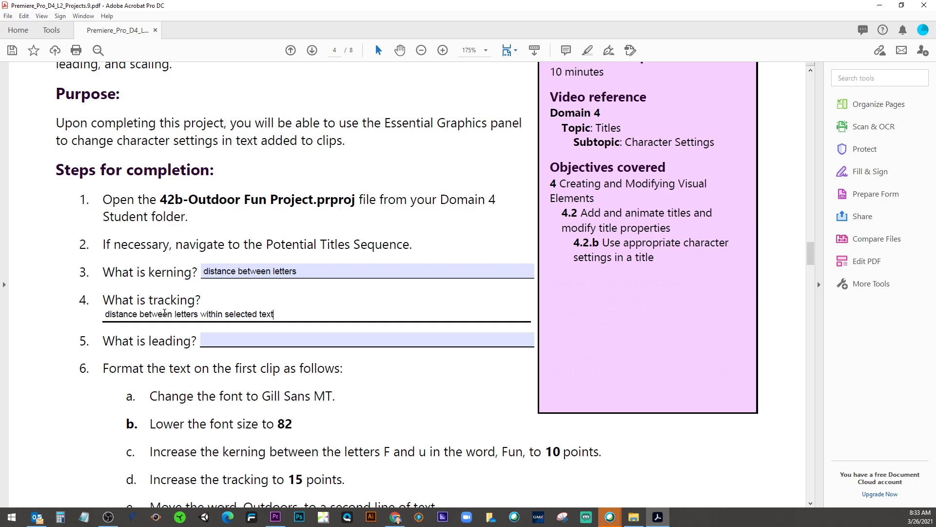
# Step: Answer the leading question on the worksheet with "distance between each line"
pyautogui.click(221, 268)
pyautogui.click(229, 340)
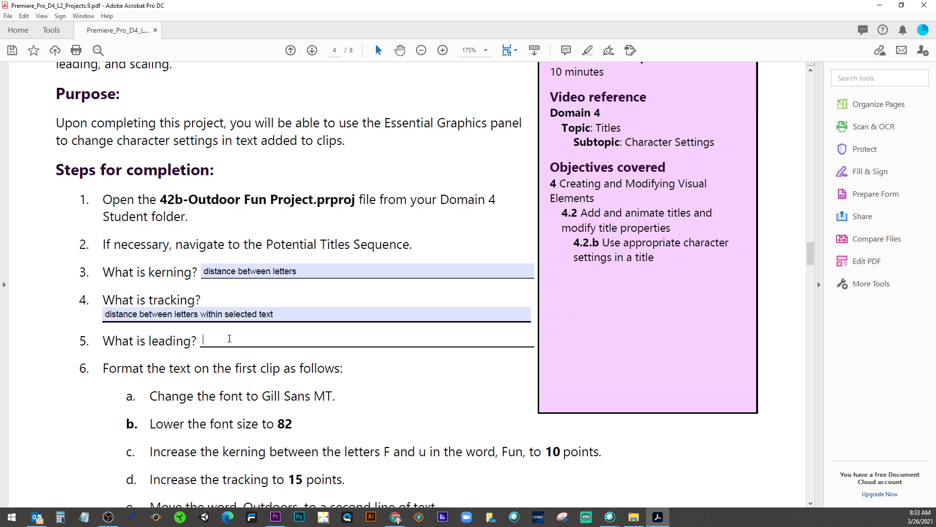
pyautogui.write('distance ')
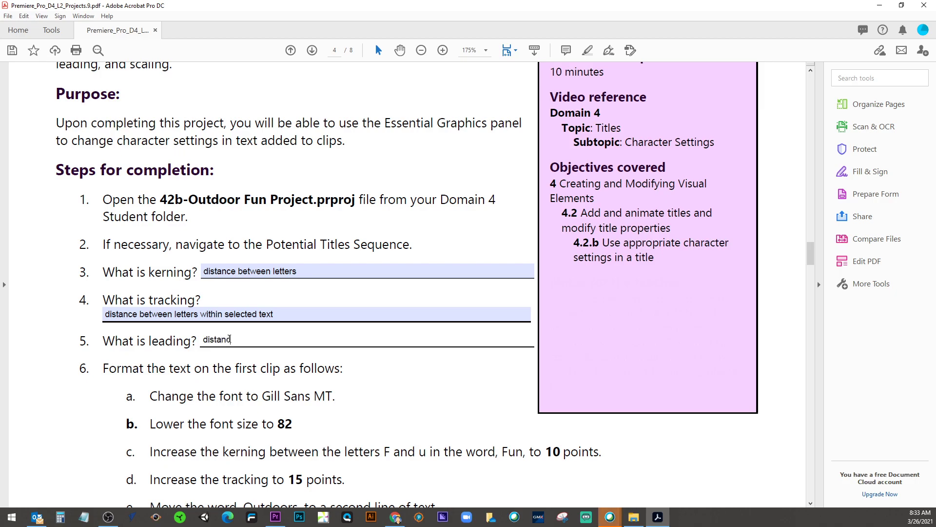
pyautogui.write('between each line')
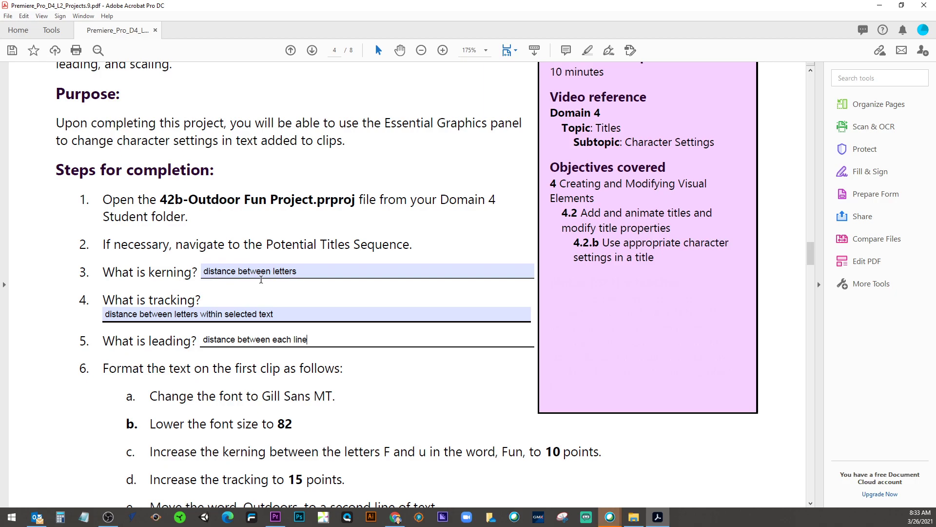
# Step: Switch to Premiere Pro, move the ESports Commercial playhead to 00;00;10;22, and change to the Graphics workspace
pyautogui.scroll(-5, 261, 280)
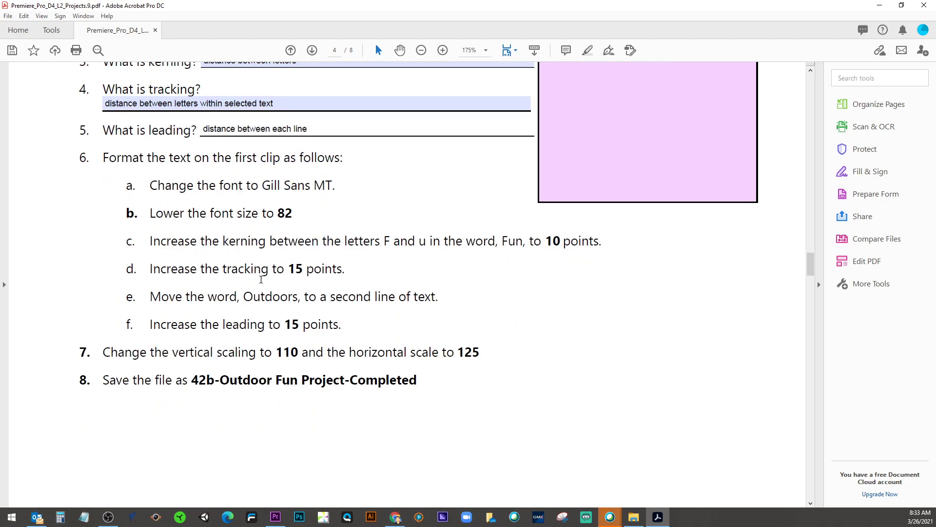
pyautogui.scroll(-10, 261, 281)
pyautogui.scroll(6, 261, 282)
pyautogui.scroll(9, 261, 282)
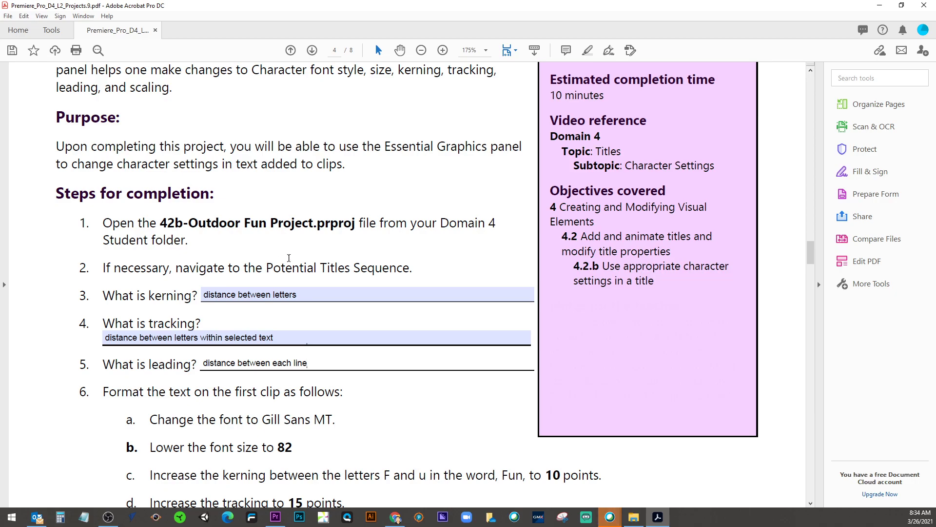
pyautogui.scroll(-2, 382, 257)
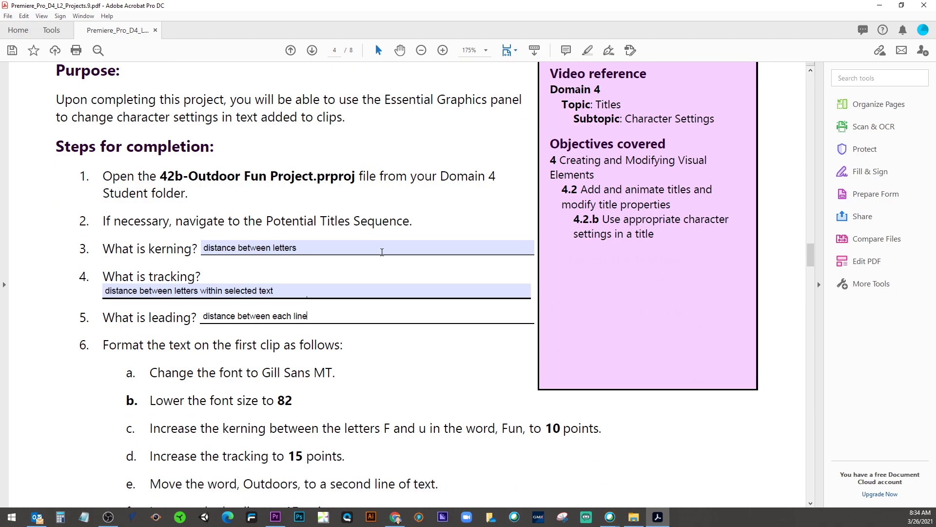
pyautogui.click(273, 517)
pyautogui.moveTo(583, 345); pyautogui.dragTo(471, 341)
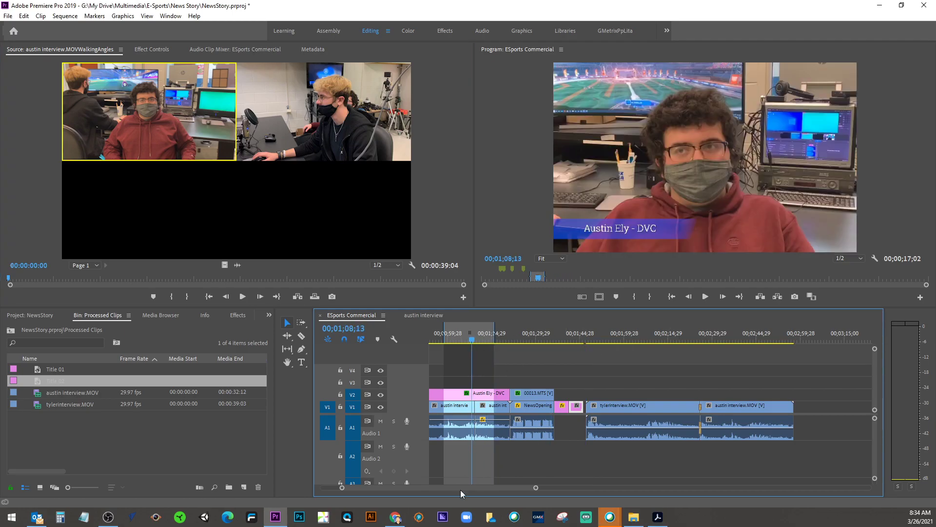
pyautogui.hscroll(-5, 462, 494)
pyautogui.moveTo(630, 342); pyautogui.dragTo(461, 341)
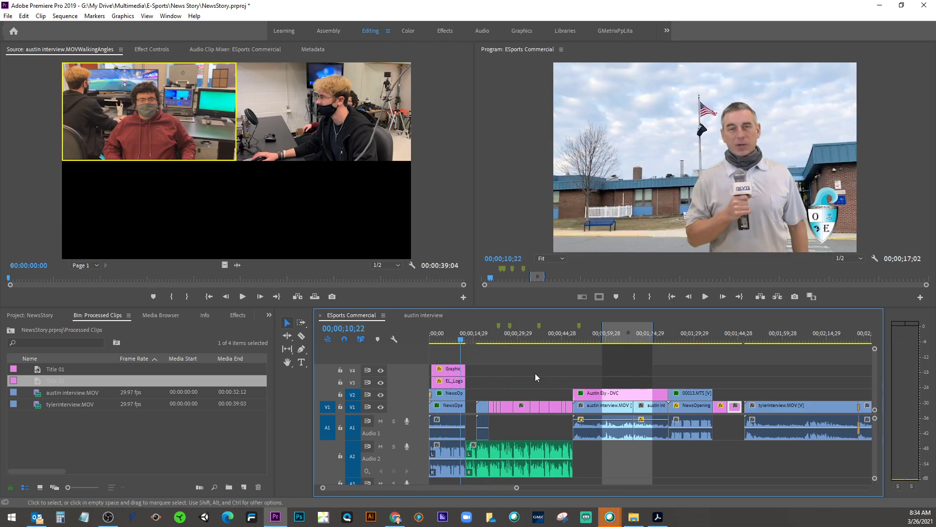
pyautogui.click(520, 31)
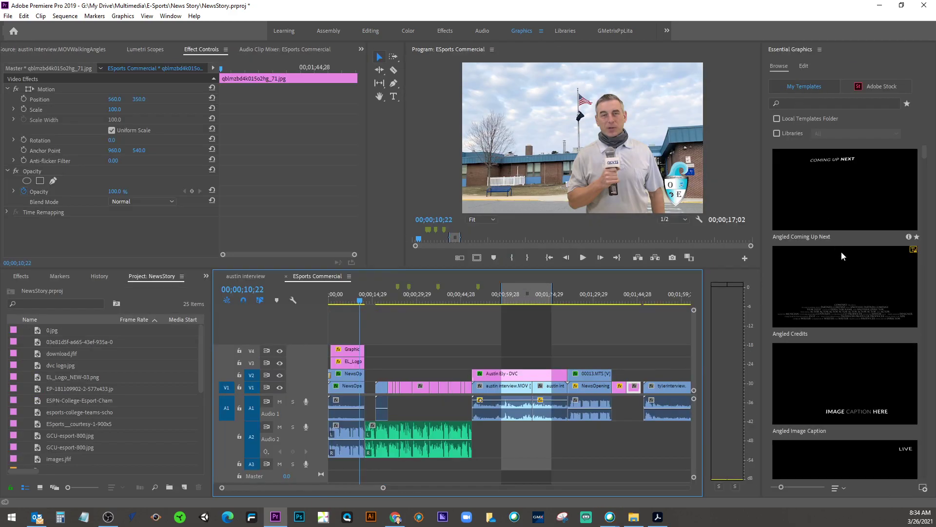
# Step: Create a text box across the middle of the program frame, enter "trhrht", and set the text's tracking to 95
pyautogui.click(395, 98)
pyautogui.moveTo(522, 137); pyautogui.dragTo(645, 187)
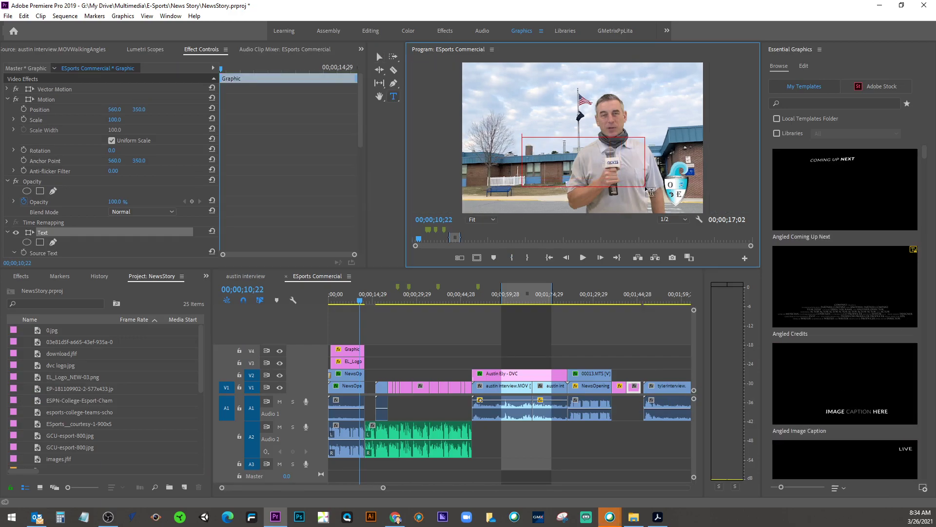
pyautogui.write('trhrht')
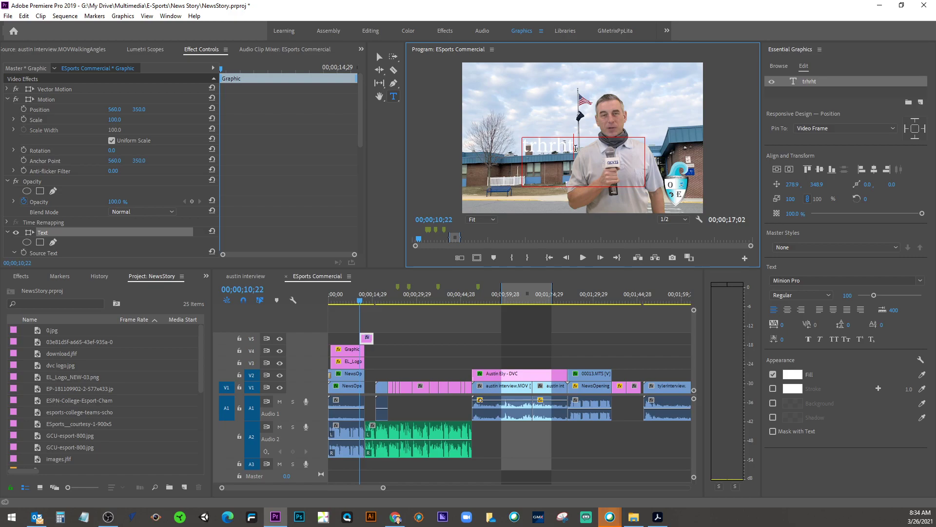
pyautogui.doubleClick(585, 145)
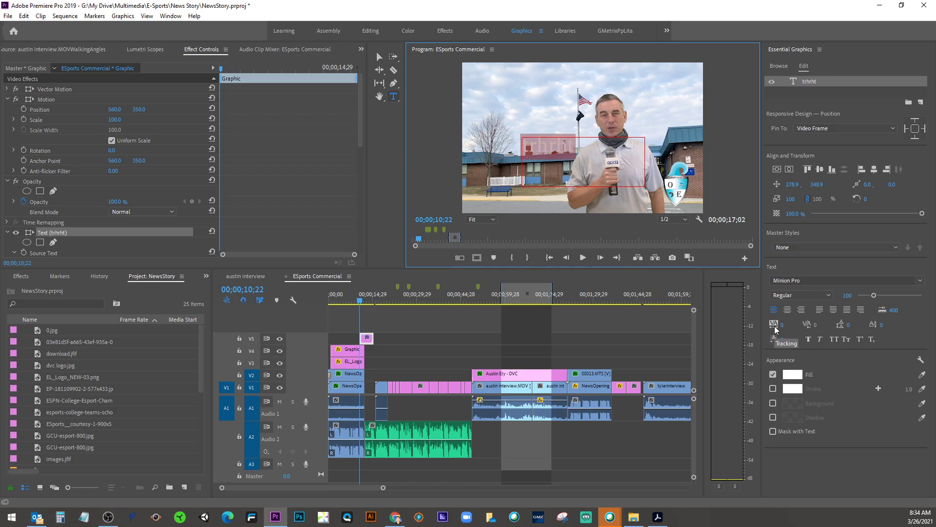
pyautogui.moveTo(776, 330); pyautogui.dragTo(807, 329)
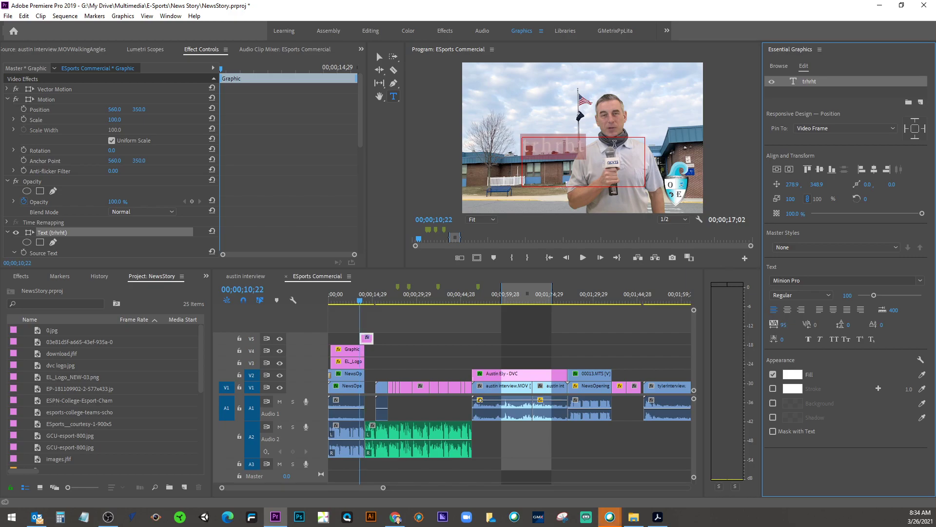
# Step: Replace the selected placeholder text with "type styles" and finish text editing
pyautogui.click(530, 149)
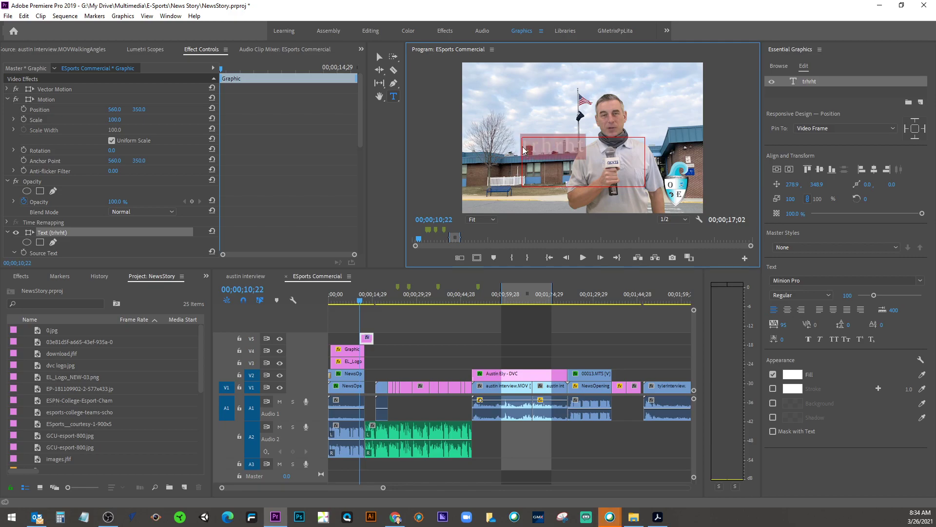
pyautogui.write('r')
pyautogui.press('BackSpace')
pyautogui.write('typ')
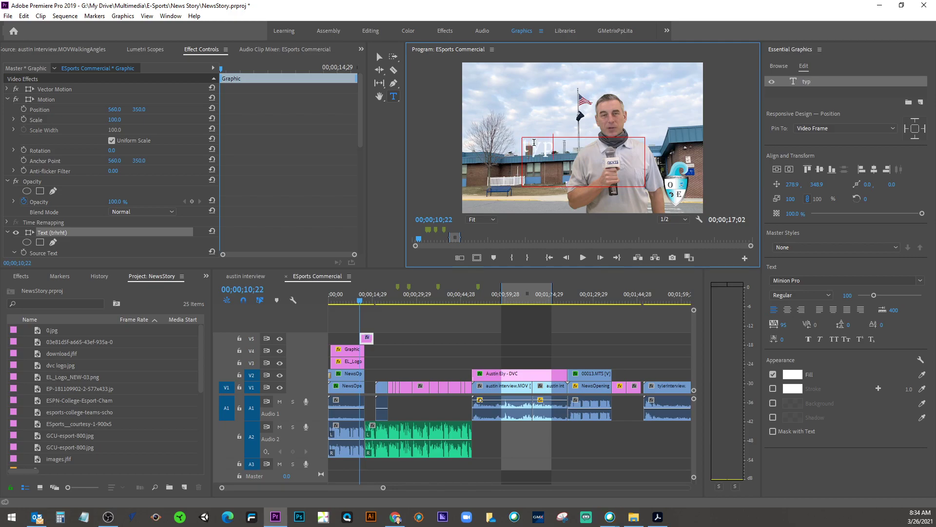
pyautogui.write('e styles')
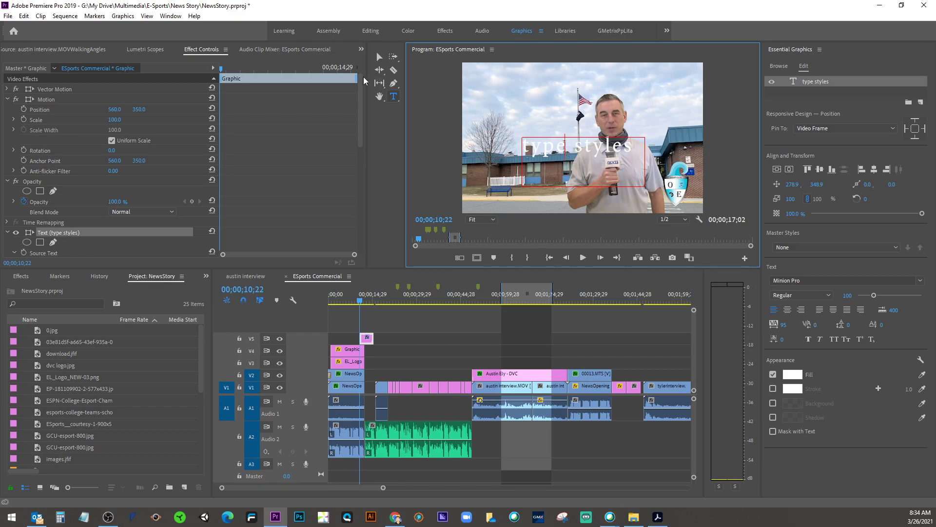
pyautogui.click(378, 57)
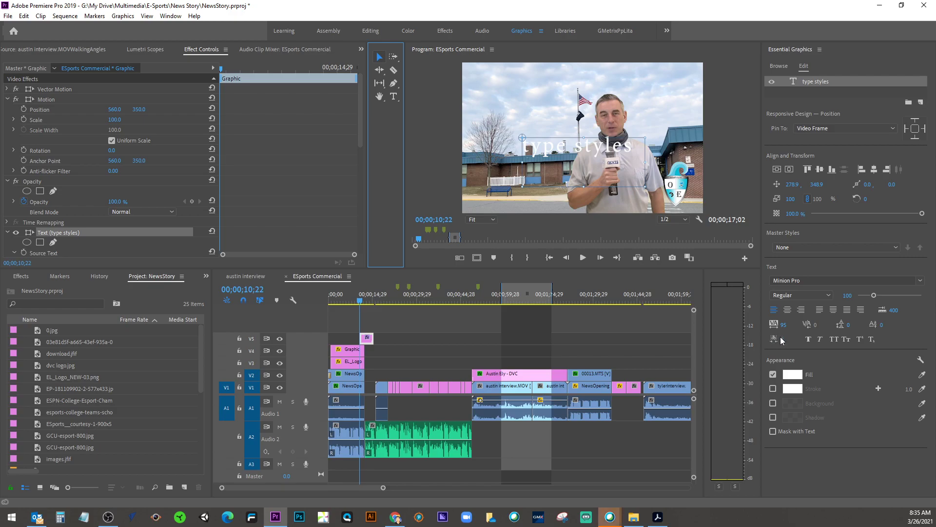
# Step: Try to place the text cursor between letters of "type styles" to adjust the kerning
pyautogui.click(805, 328)
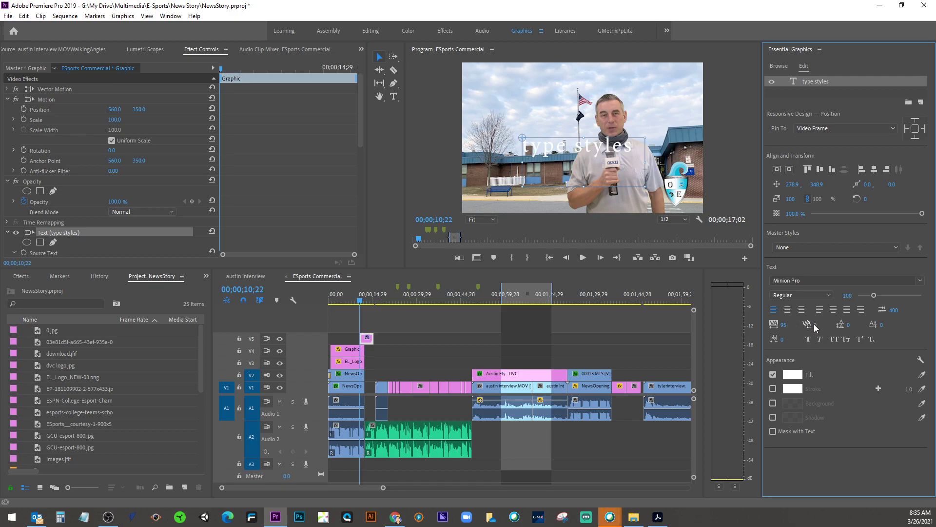
pyautogui.click(561, 136)
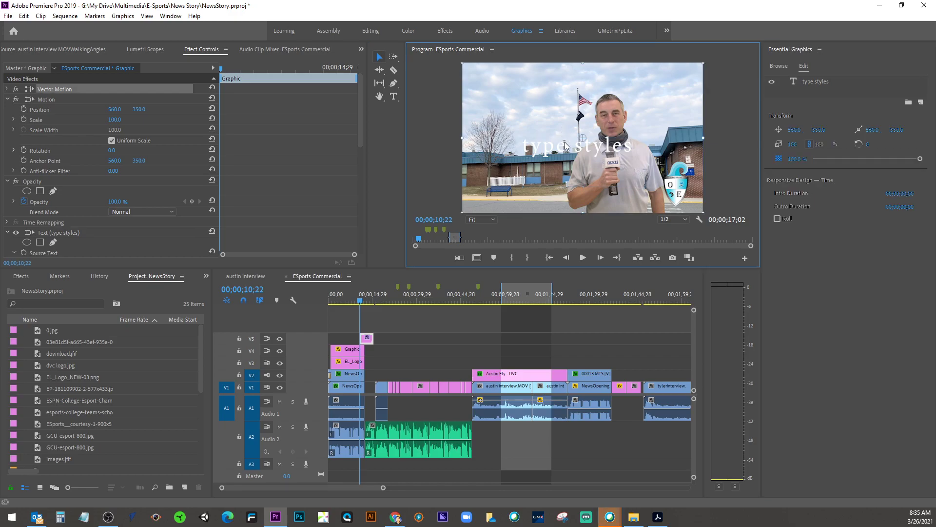
pyautogui.click(394, 96)
pyautogui.click(542, 147)
pyautogui.click(379, 56)
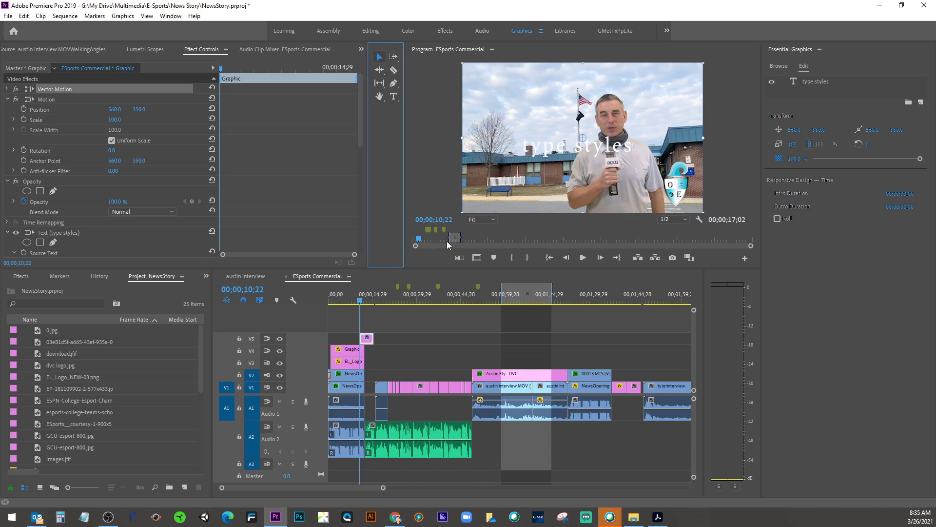
# Step: Nudge the "type styles" graphic slightly downward, try to re-enter its text, and switch back to the Acrobat worksheet
pyautogui.moveTo(562, 145); pyautogui.dragTo(562, 147)
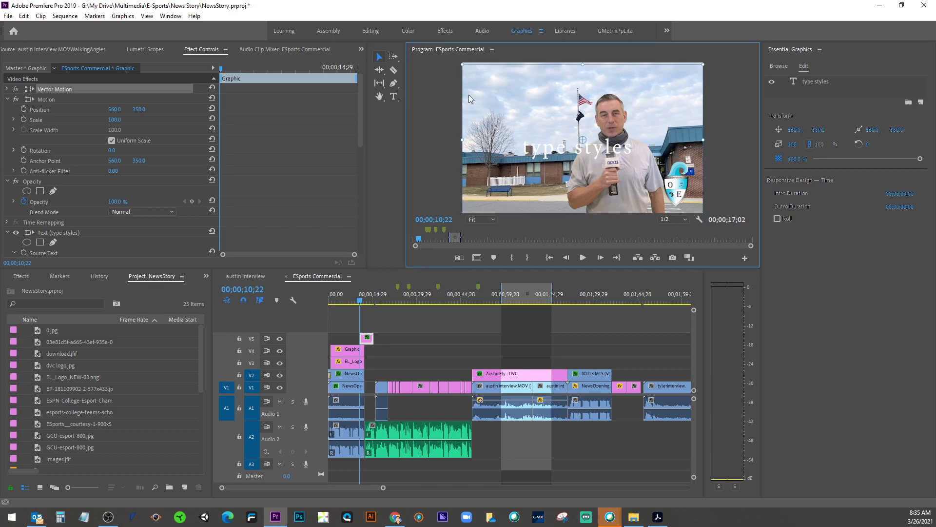
pyautogui.click(393, 100)
pyautogui.click(540, 150)
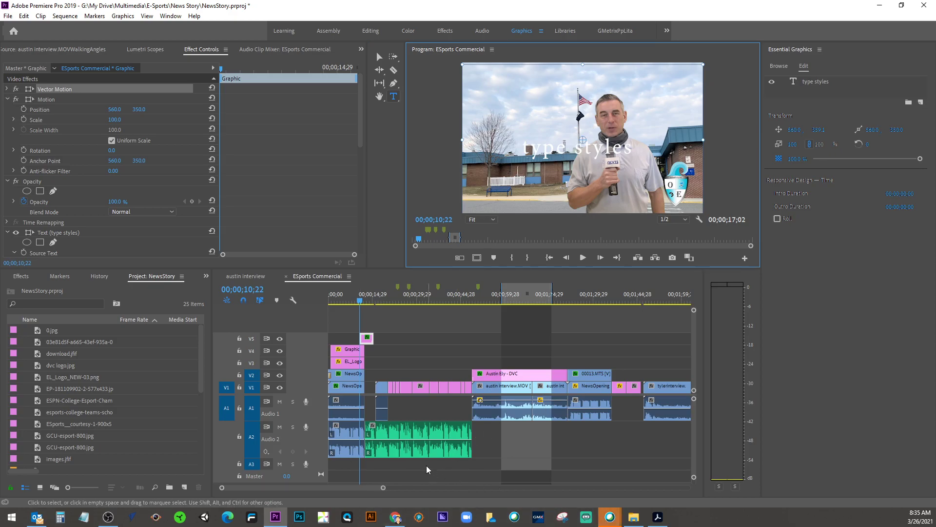
pyautogui.click(650, 523)
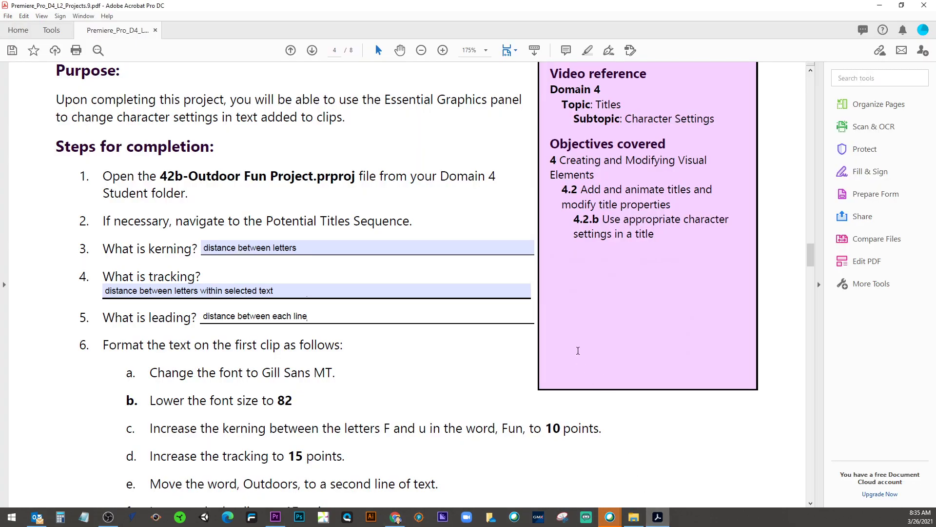
# Step: Browse the workbook PDF to the introduction of the Paragraph Settings project
pyautogui.scroll(-5, 531, 346)
pyautogui.scroll(-15, 530, 345)
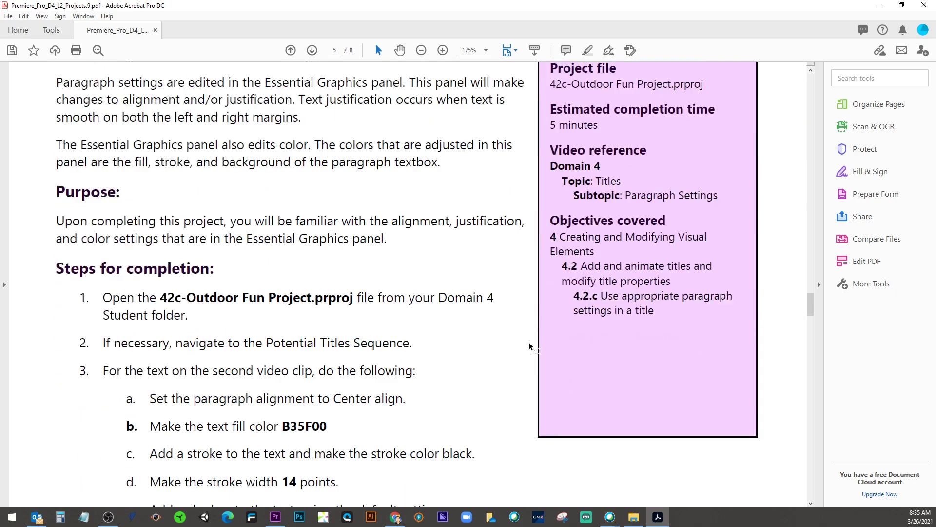
pyautogui.scroll(5, 530, 346)
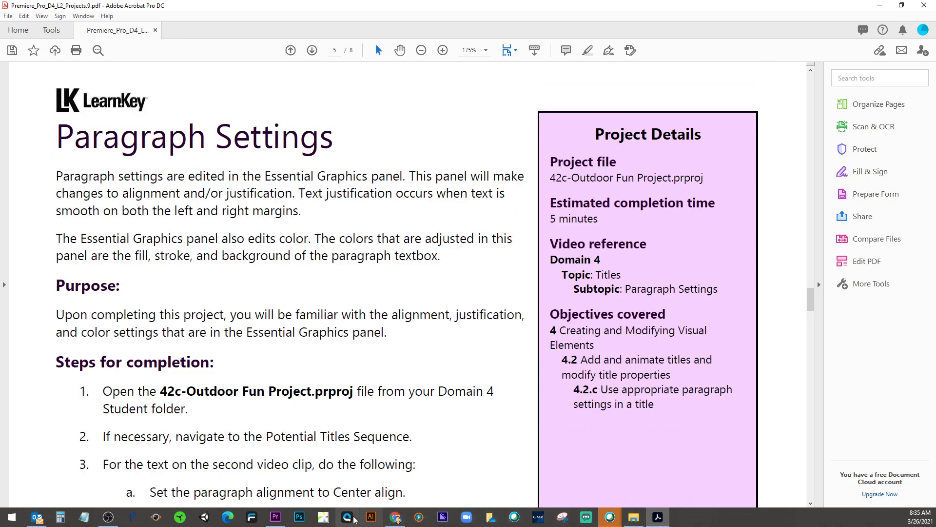
# Step: Switch to Premiere Pro, shift the "type styles" title slightly up and right in the frame, and open its text for editing
pyautogui.click(276, 517)
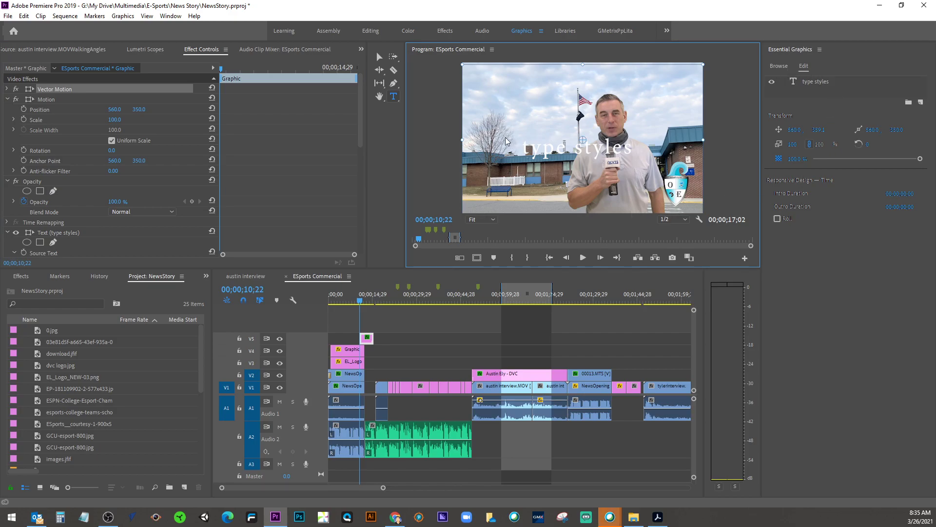
pyautogui.moveTo(579, 152); pyautogui.dragTo(587, 139)
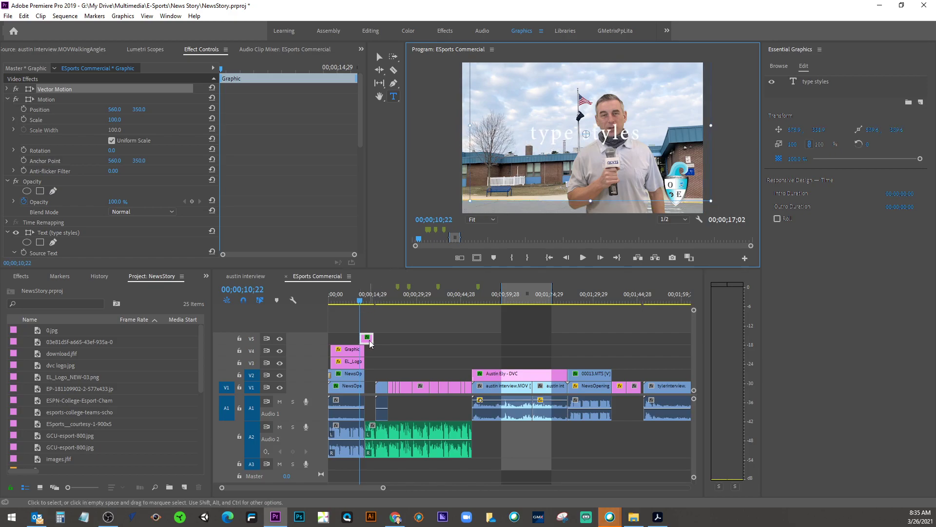
pyautogui.click(396, 344)
pyautogui.click(367, 336)
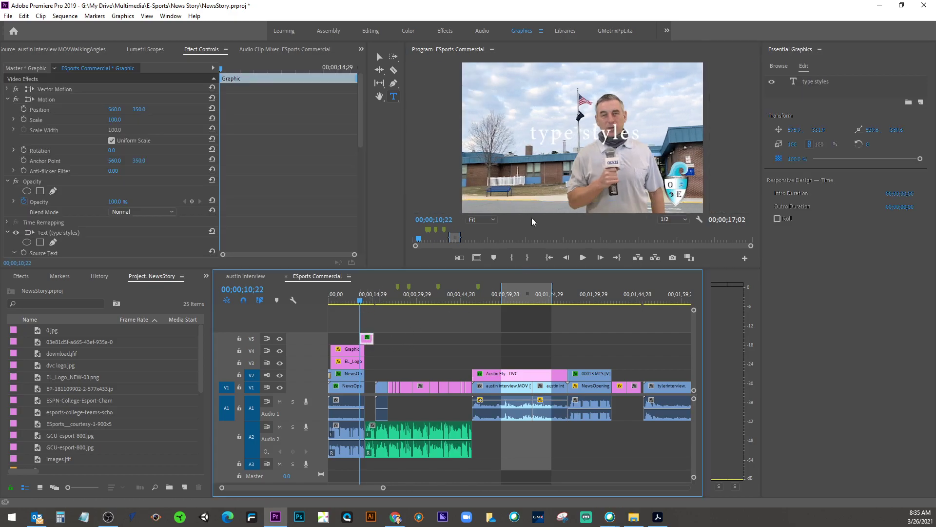
pyautogui.click(564, 142)
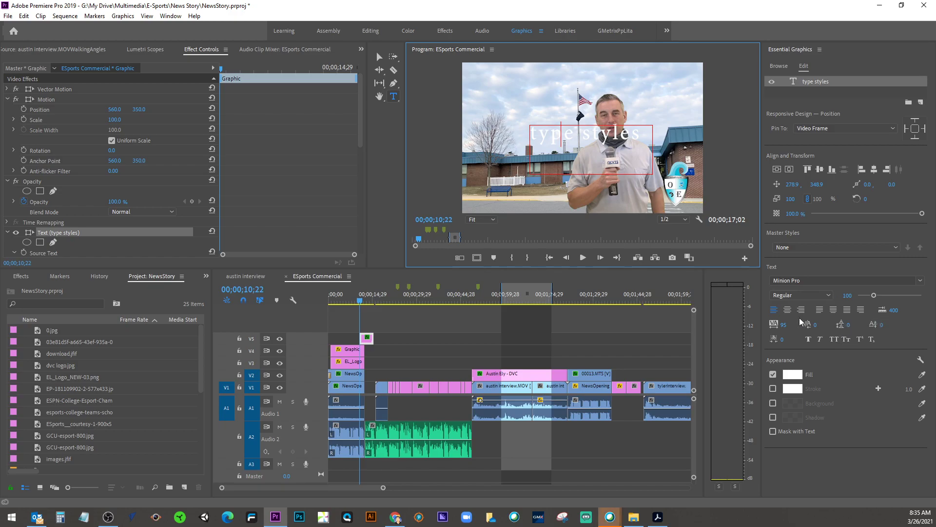
# Step: Switch to the workbook PDF in Acrobat and review the Animate Title Elements project introduction
pyautogui.click(657, 516)
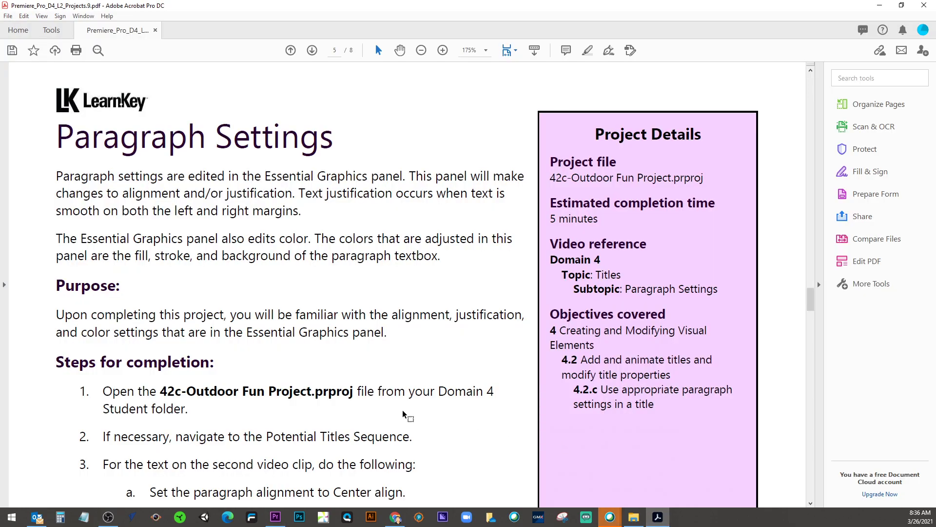
pyautogui.scroll(-7, 406, 421)
pyautogui.scroll(-10, 406, 420)
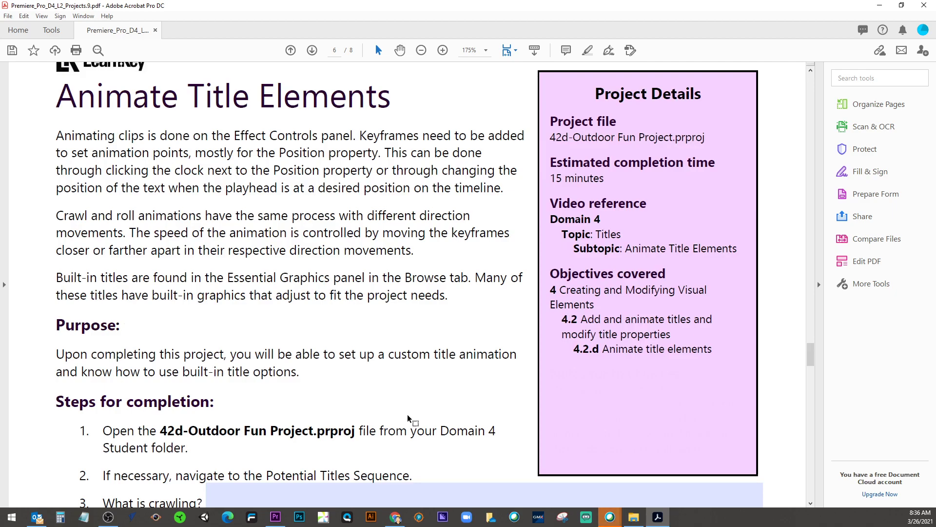
pyautogui.scroll(-2, 409, 418)
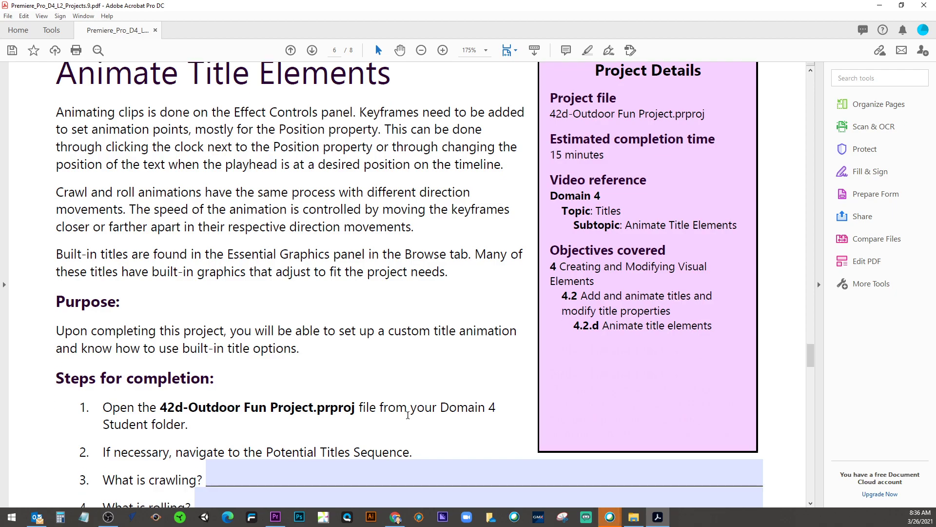
pyautogui.scroll(1, 409, 418)
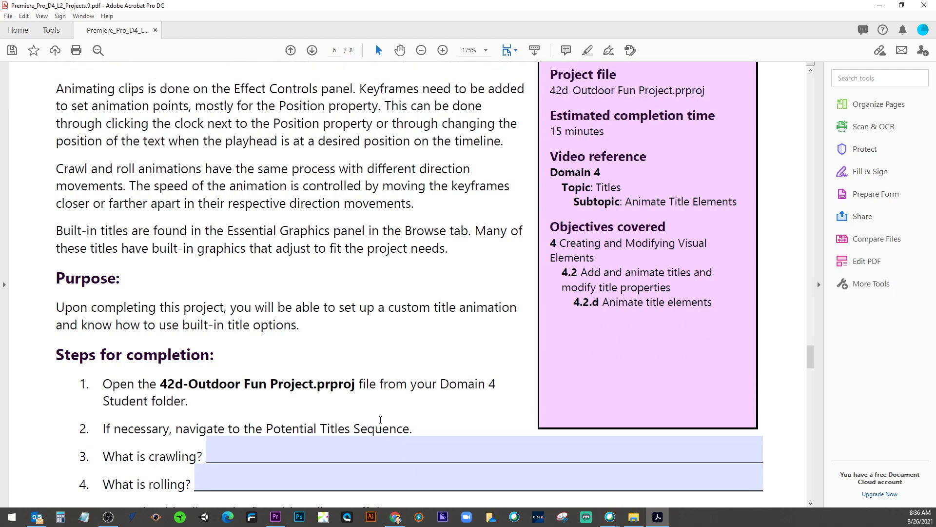
pyautogui.scroll(1, 242, 243)
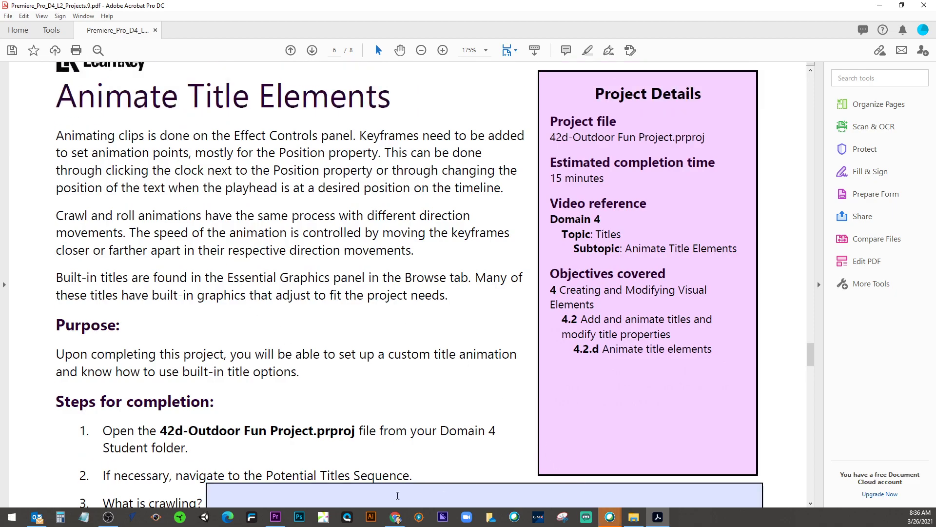
# Step: In Premiere Pro, enable Roll for the "type styles" graphic clip and preview the animation by scrubbing through the clip
pyautogui.click(276, 516)
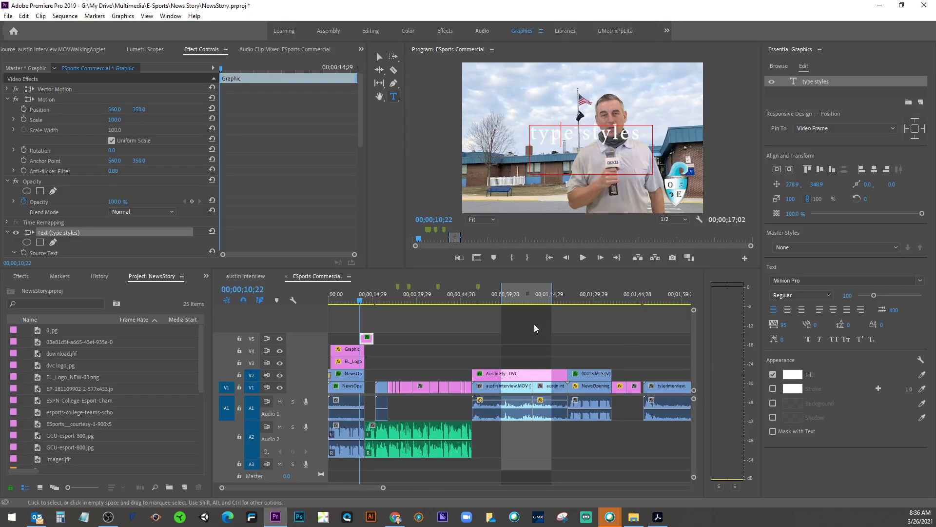
pyautogui.click(379, 56)
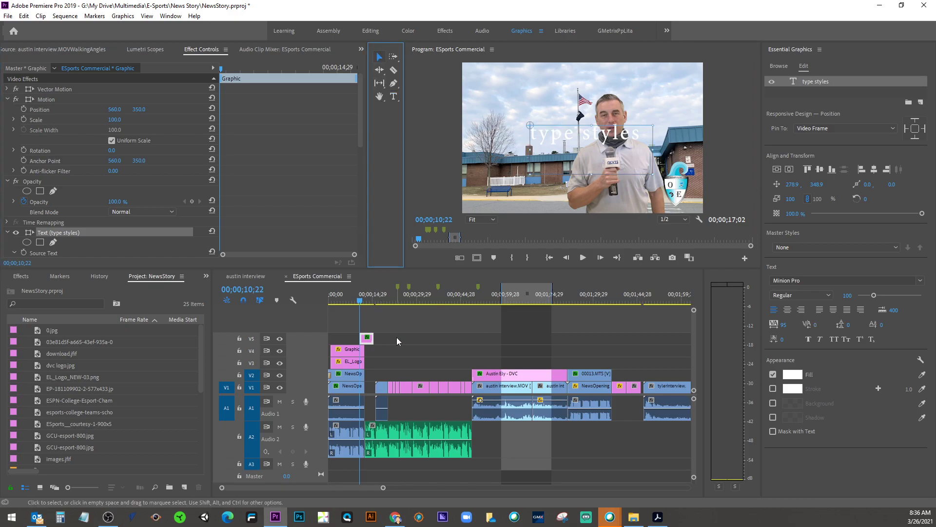
pyautogui.click(367, 338)
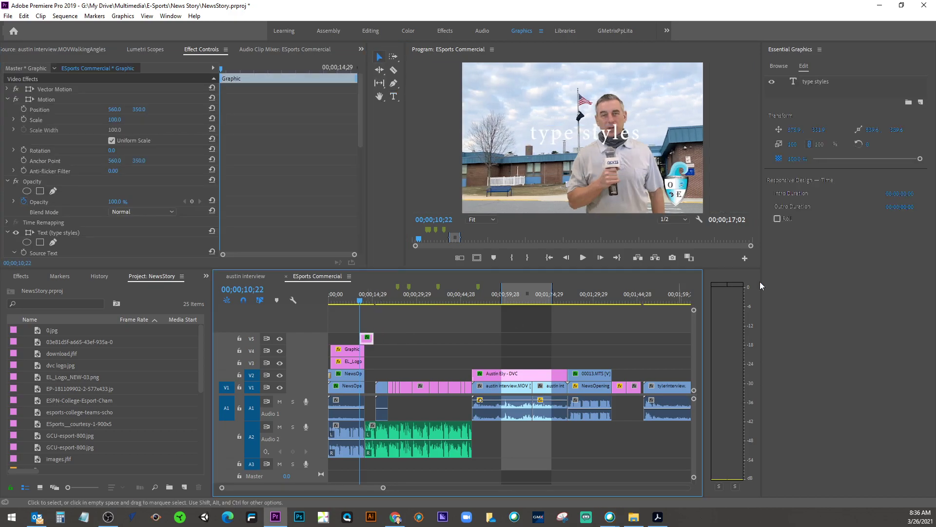
pyautogui.click(777, 219)
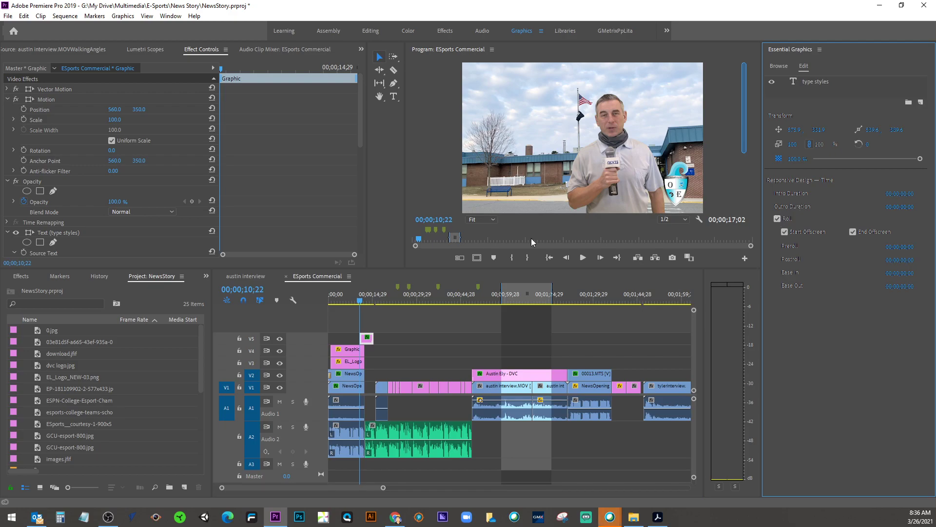
pyautogui.click(368, 303)
pyautogui.moveTo(369, 305); pyautogui.dragTo(362, 302)
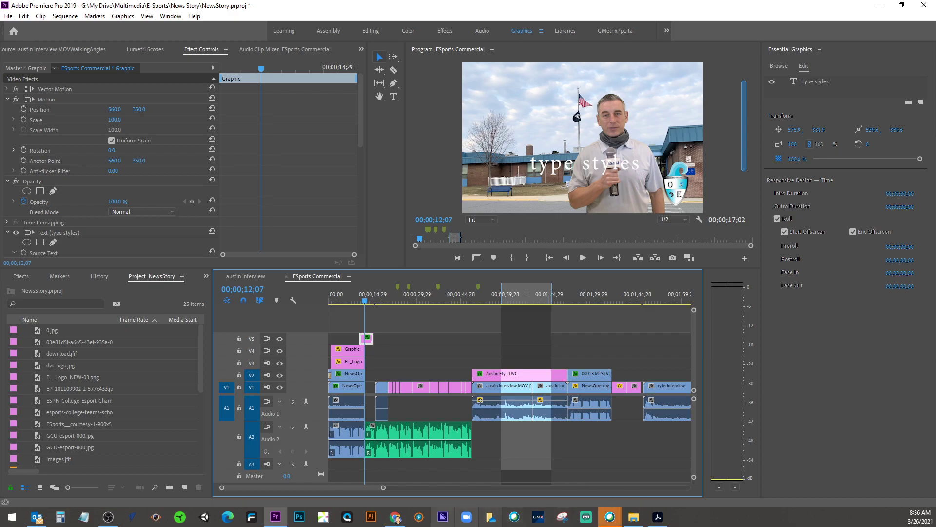
# Step: Switch back to the workbook PDF in Acrobat and answer "What is crawling?" with "animating text left to right"
pyautogui.click(282, 524)
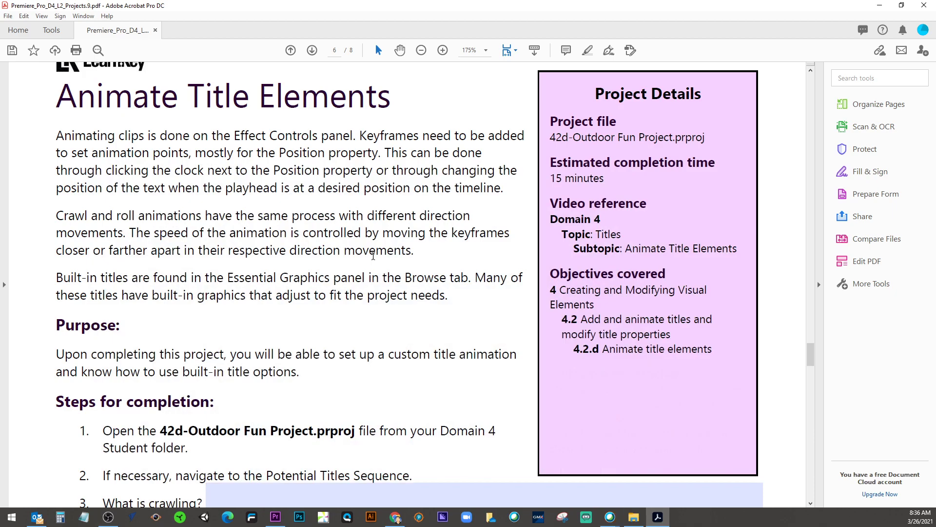
pyautogui.scroll(-4, 263, 322)
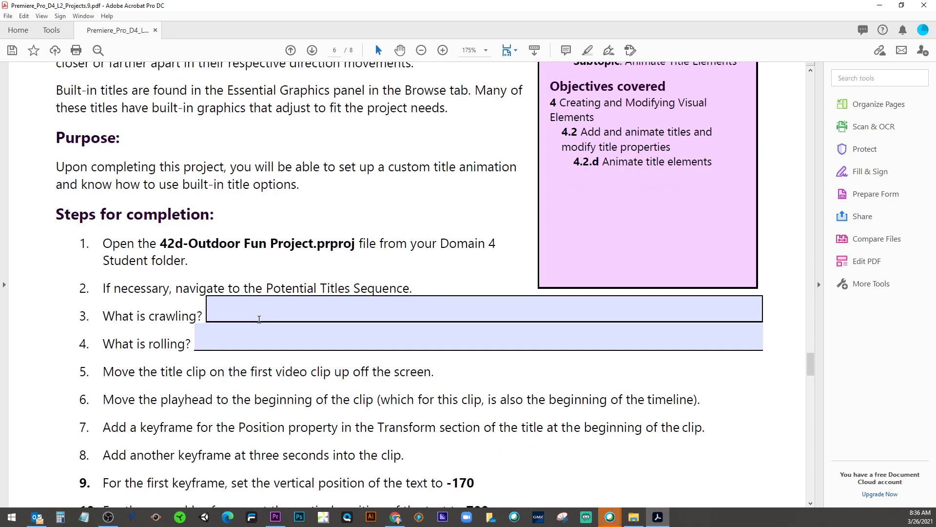
pyautogui.click(258, 319)
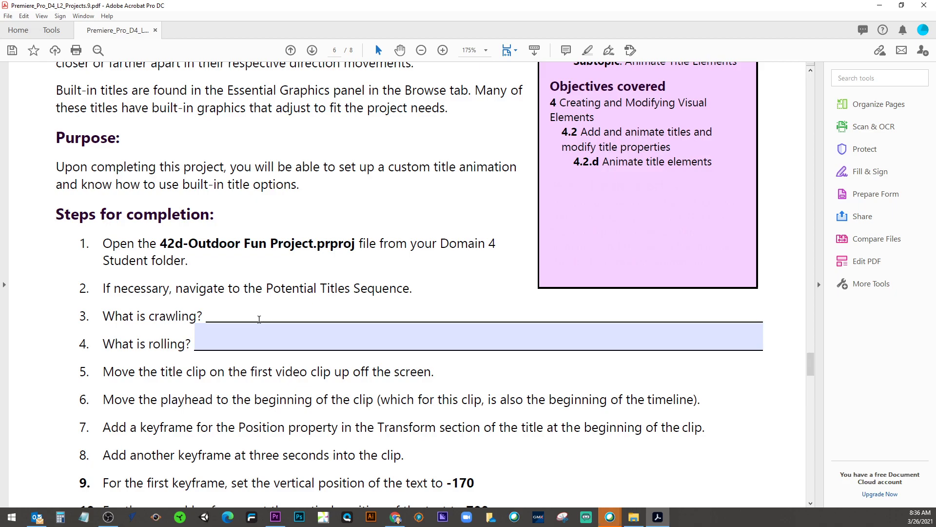
pyautogui.write('anima')
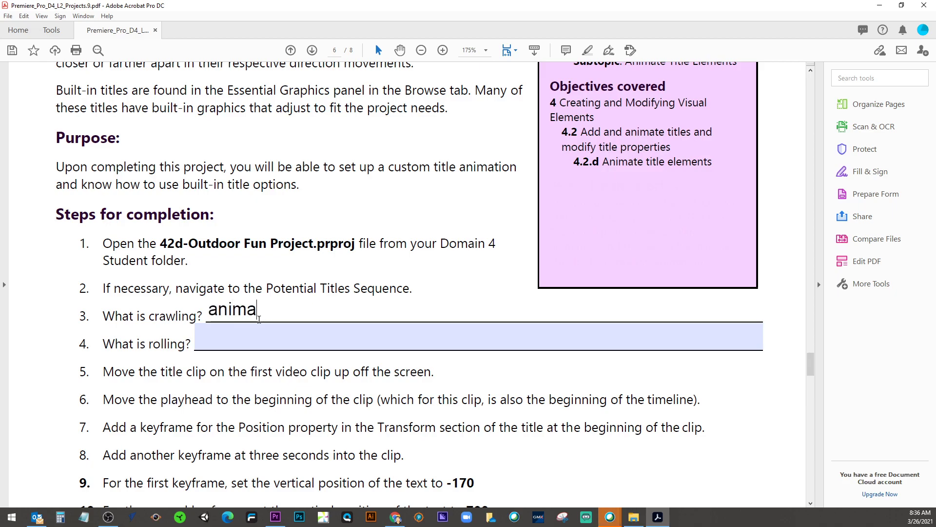
pyautogui.write('ting text ')
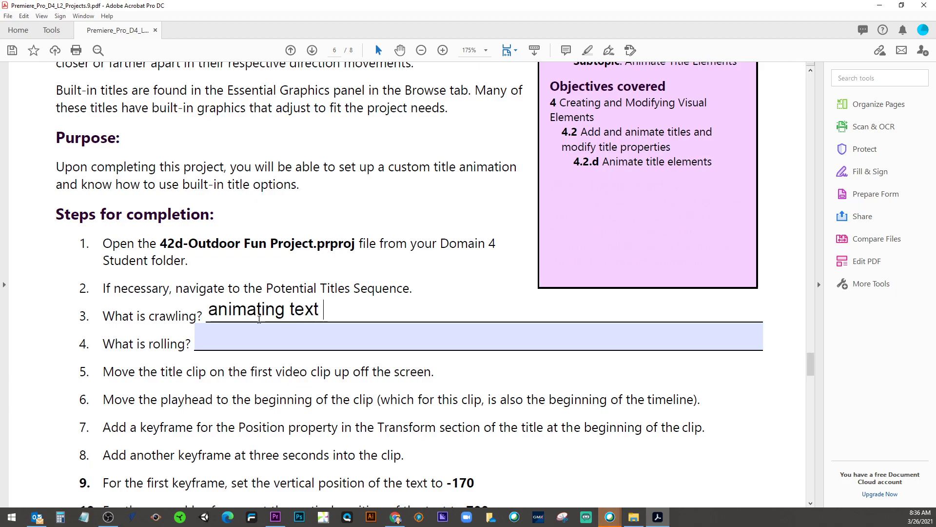
pyautogui.write('left to right')
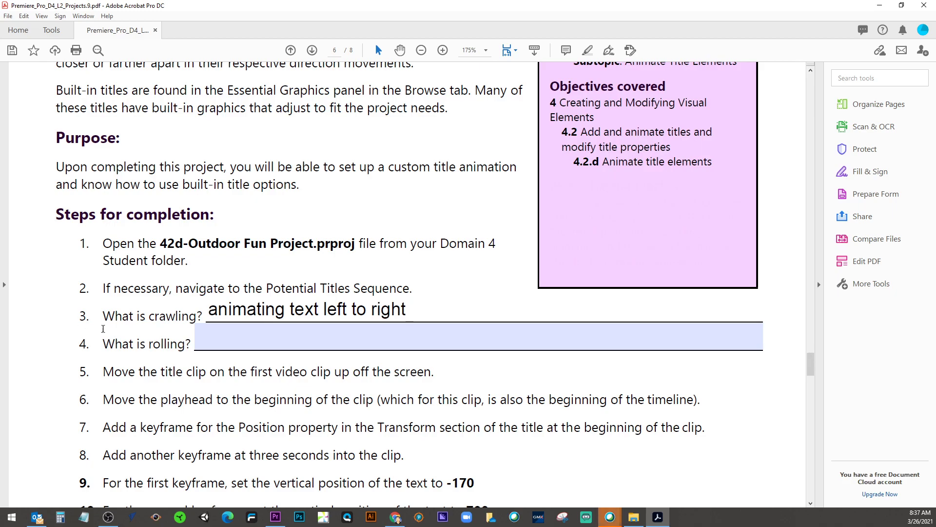
# Step: Answer the "What is rolling?" question with "animating top to bottom"
pyautogui.click(219, 343)
pyautogui.write('anim')
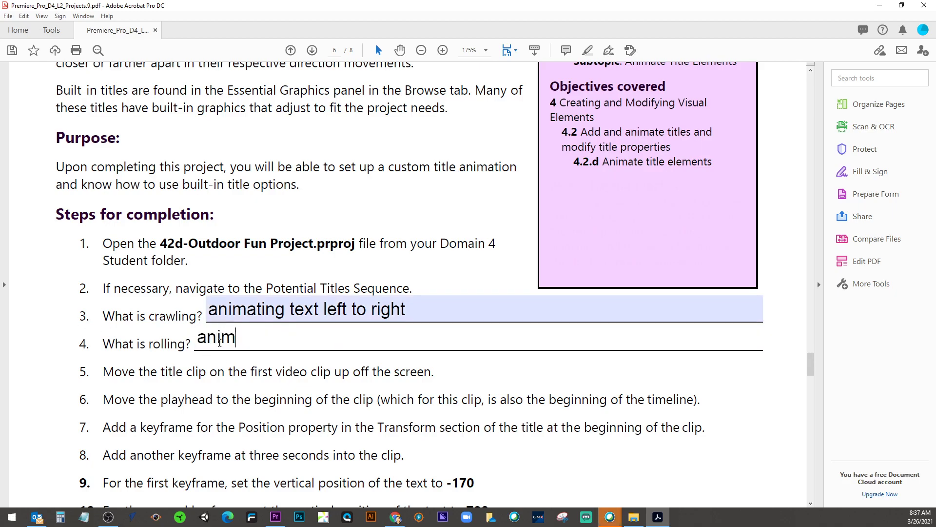
pyautogui.write('ating top to bottom')
# Step: Review the remaining Animate Title Elements steps and read through the Resize Clips project and its completion steps
pyautogui.scroll(-3, 529, 312)
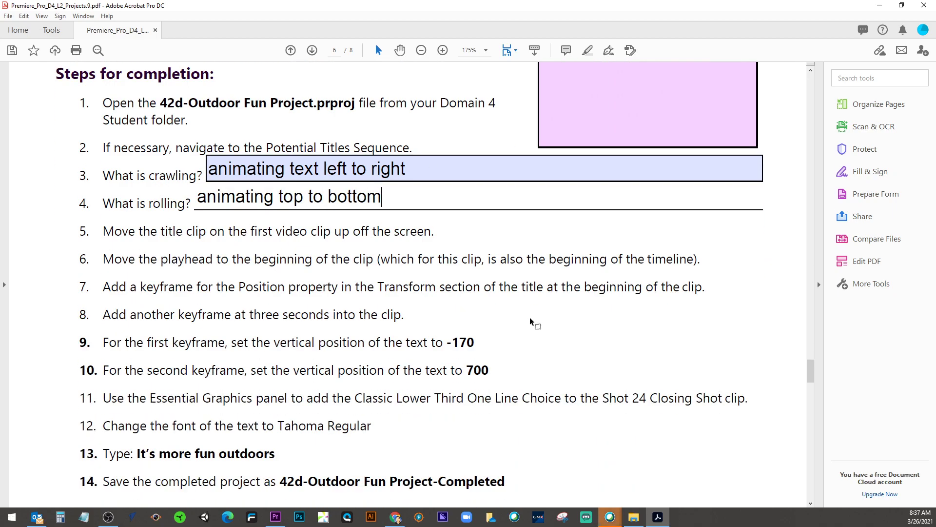
pyautogui.scroll(-20, 531, 322)
pyautogui.scroll(12, 530, 318)
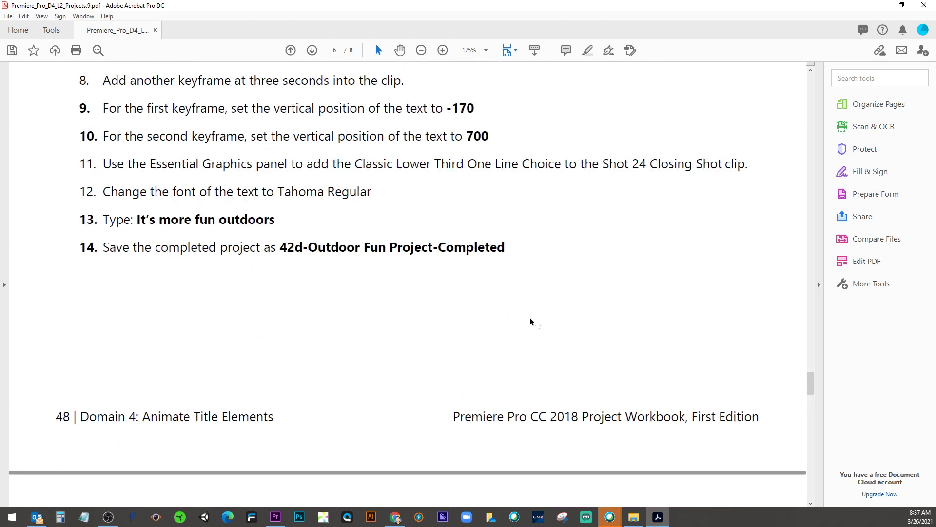
pyautogui.scroll(-10, 530, 322)
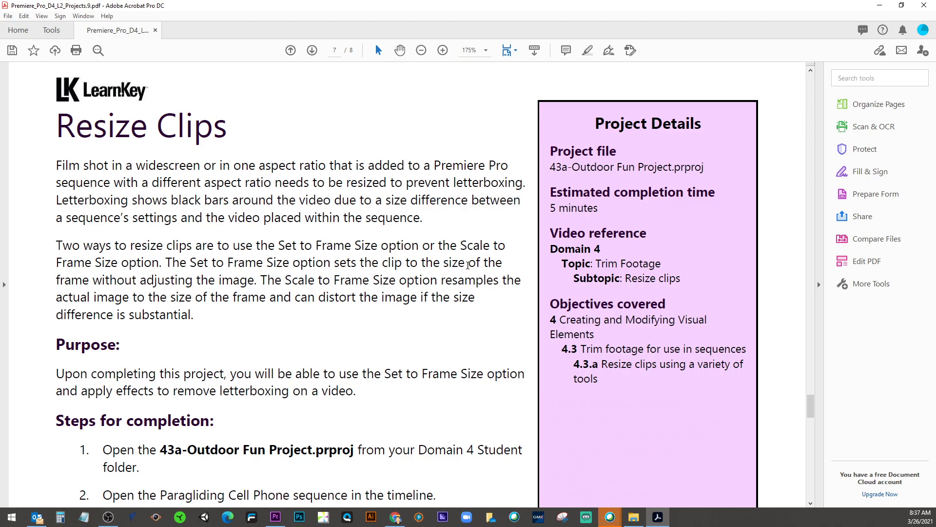
pyautogui.scroll(-1, 467, 261)
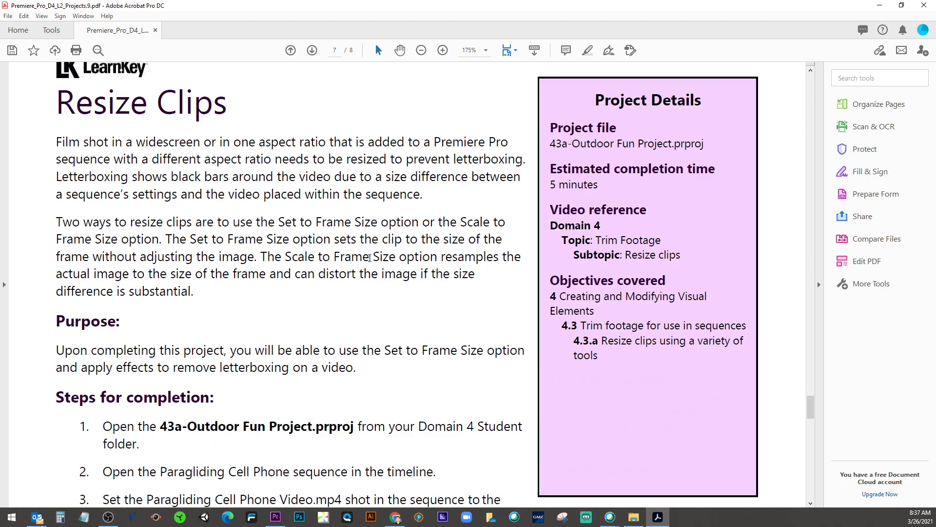
pyautogui.scroll(-1, 445, 263)
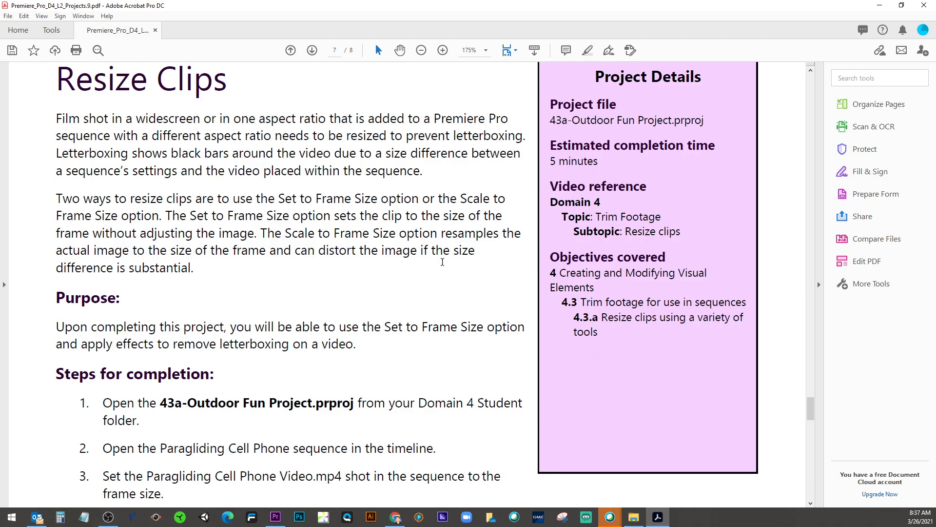
pyautogui.scroll(-1, 443, 264)
pyautogui.scroll(-5, 444, 266)
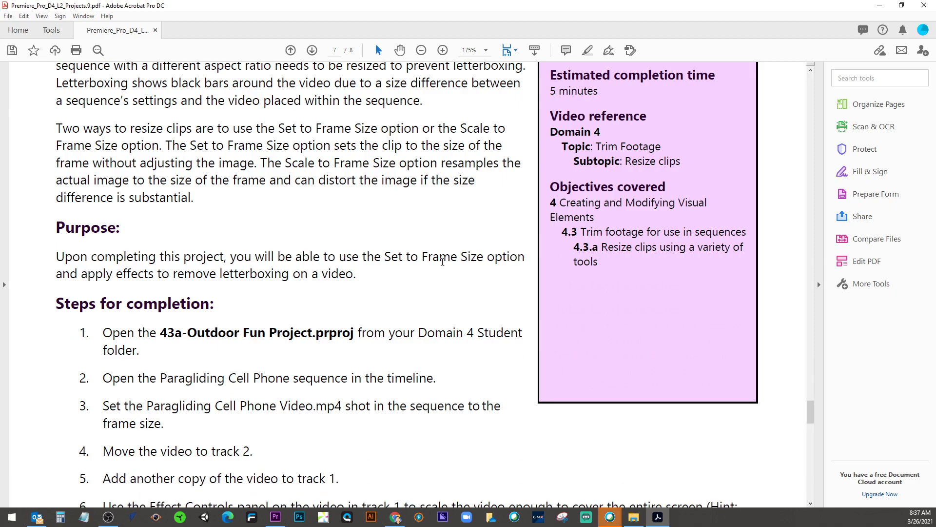
pyautogui.scroll(-15, 441, 262)
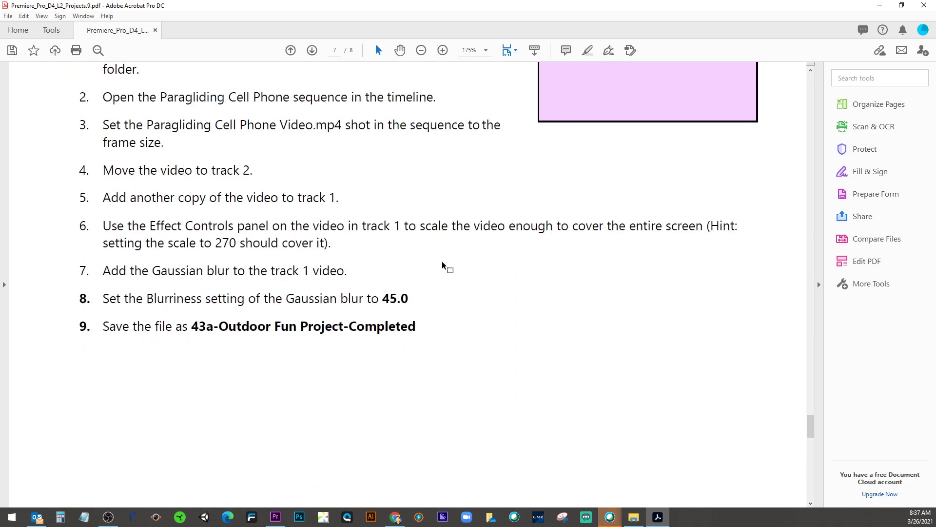
# Step: In the Tools Used to Modify Clips project, answer the Slide tool description with 4
pyautogui.scroll(-5, 442, 262)
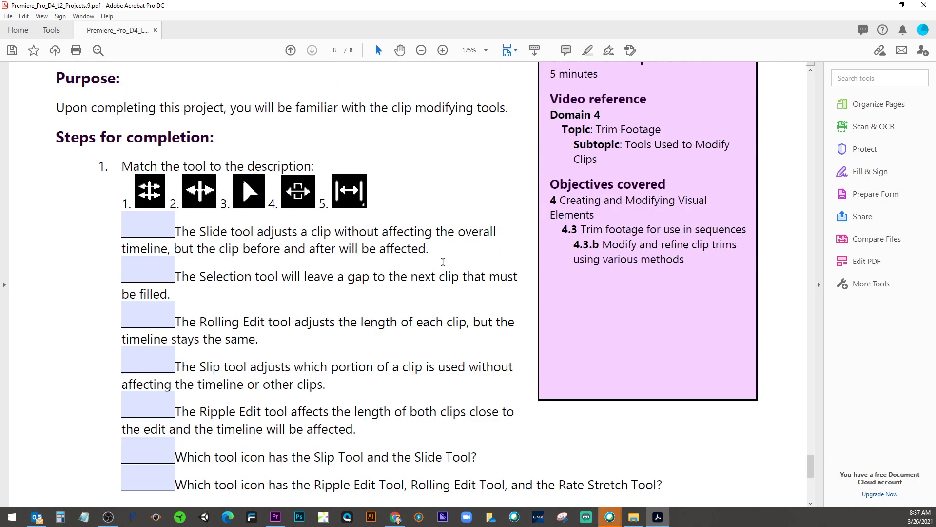
pyautogui.scroll(4, 442, 262)
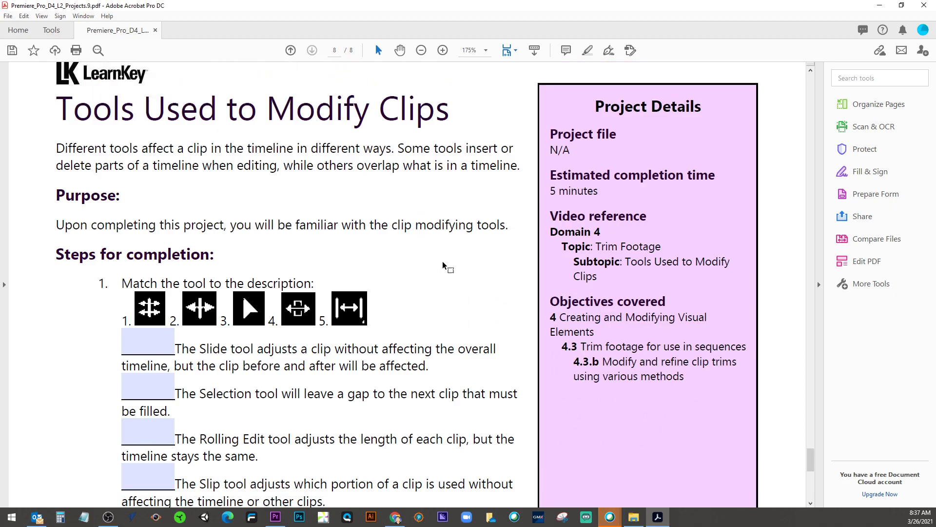
pyautogui.scroll(-2, 443, 261)
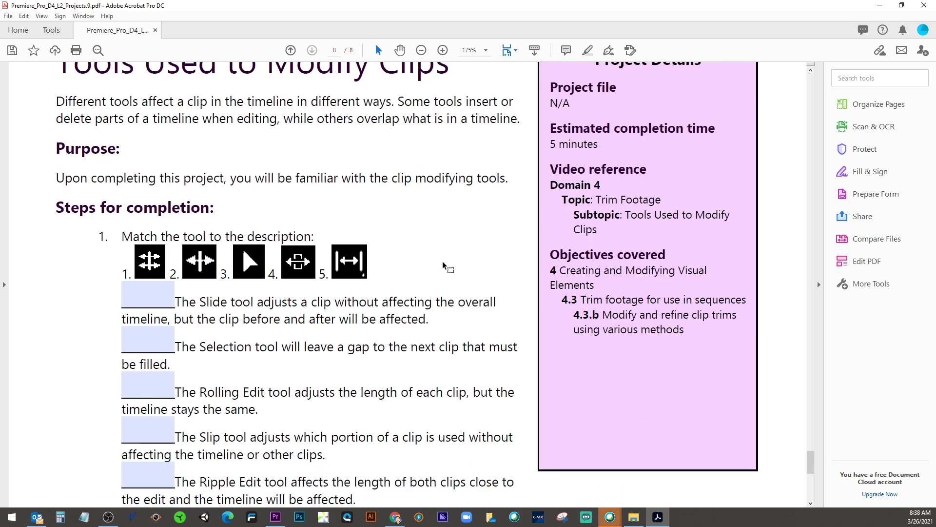
pyautogui.scroll(-1, 443, 262)
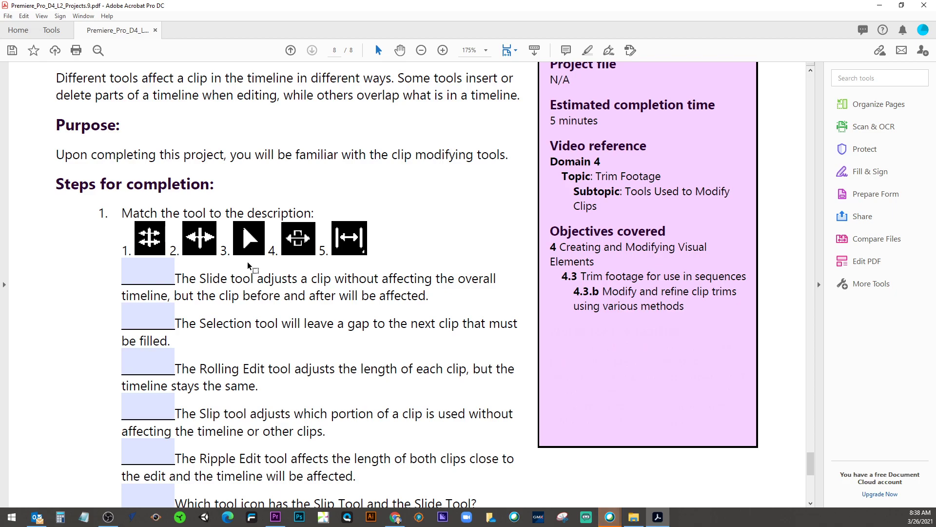
pyautogui.scroll(-1, 247, 265)
pyautogui.click(165, 255)
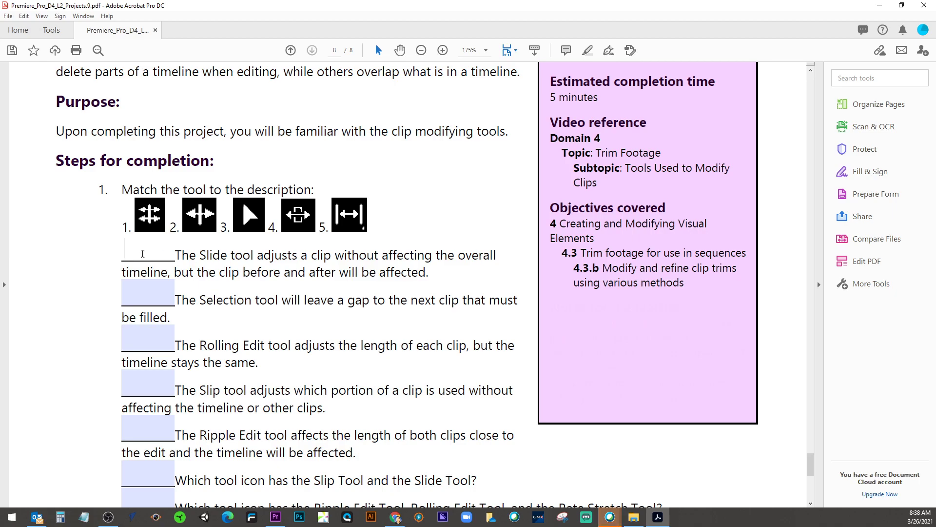
pyautogui.write('4')
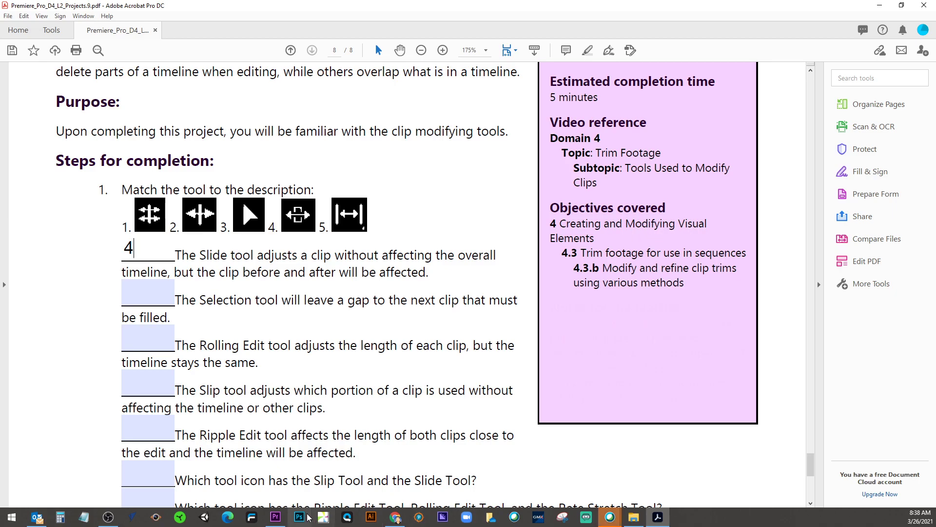
# Step: Switch to Premiere Pro, activate the Slide tool and try to slide the NewsOpeningBackground.MOV clip on V1 earlier
pyautogui.click(286, 519)
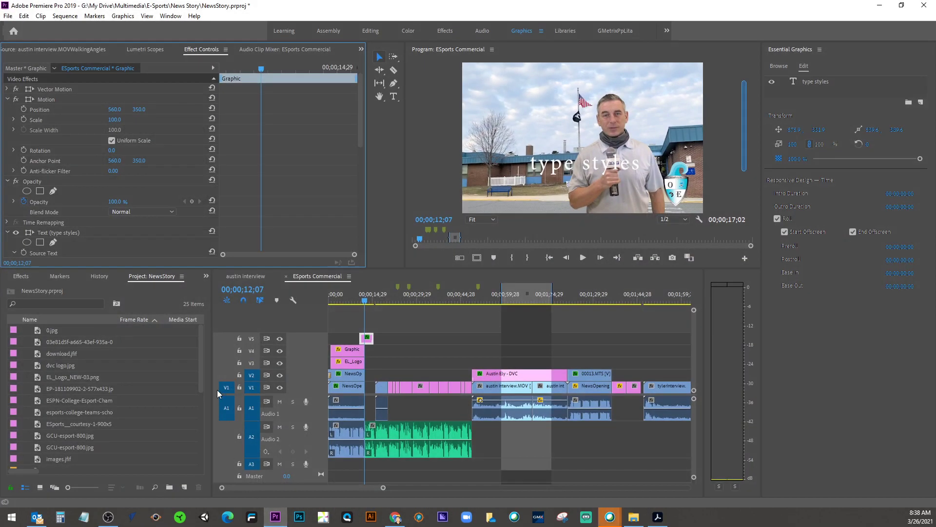
pyautogui.click(381, 86)
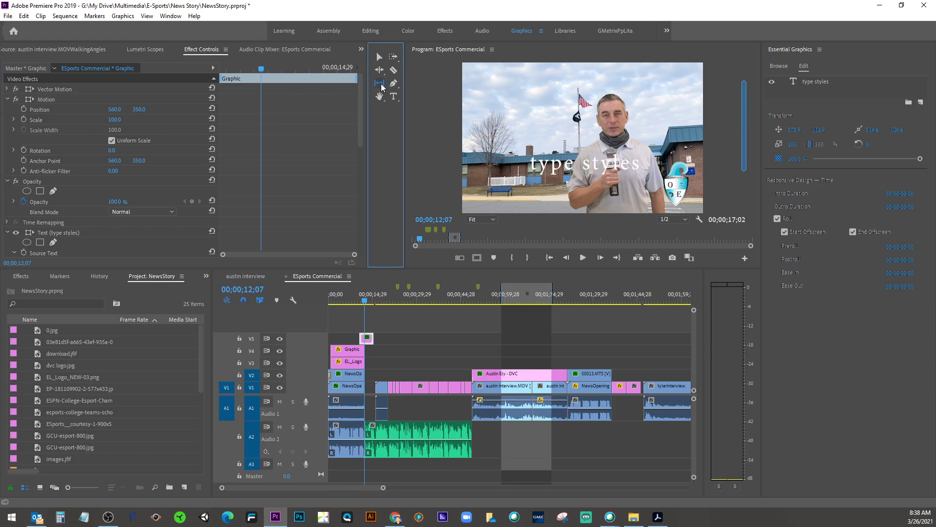
pyautogui.click(396, 94)
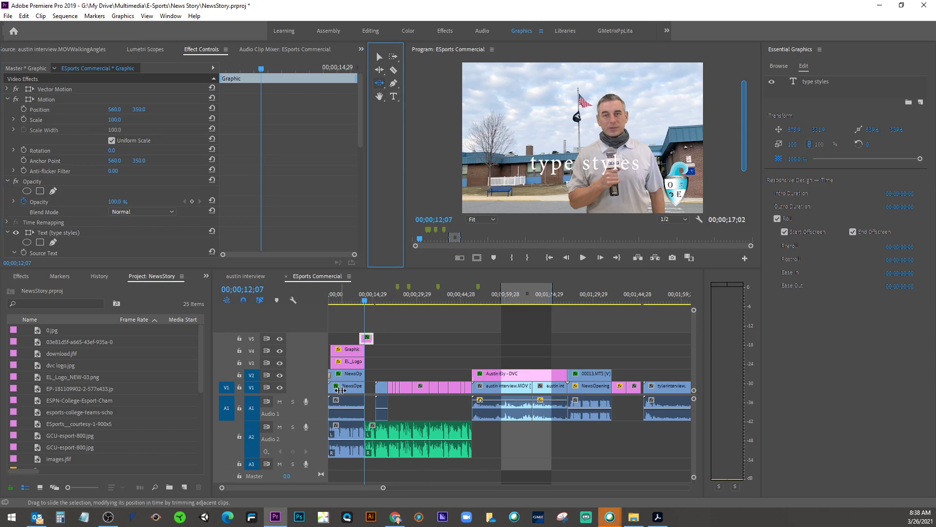
pyautogui.click(344, 389)
pyautogui.moveTo(343, 388)
pyautogui.mouseDown()
pyautogui.moveTo(442, 387)
pyautogui.moveTo(330, 382)
pyautogui.mouseUp()
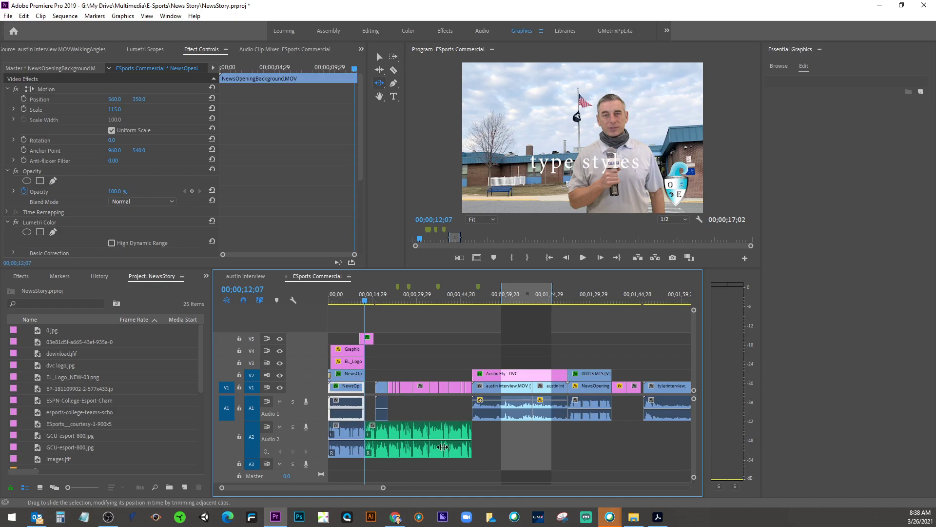
# Step: Slide the second interview clip on V1 later along the timeline, then return it beside the first interview clip
pyautogui.moveTo(388, 487); pyautogui.dragTo(440, 488)
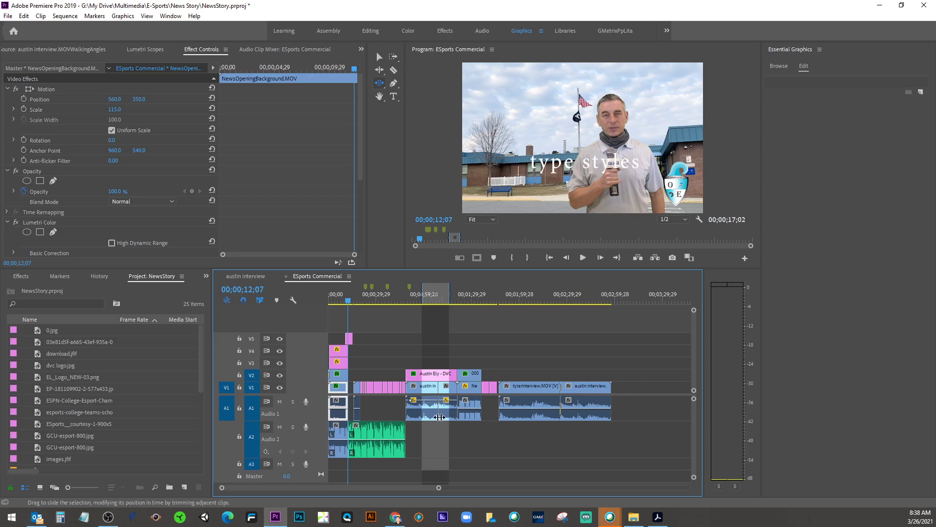
pyautogui.click(427, 403)
pyautogui.moveTo(428, 403); pyautogui.dragTo(520, 413)
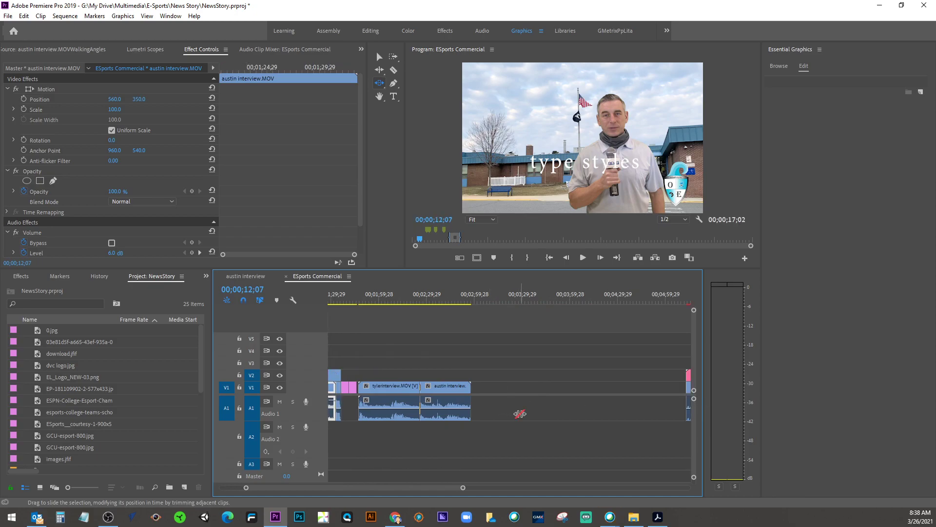
pyautogui.moveTo(414, 490); pyautogui.dragTo(398, 492)
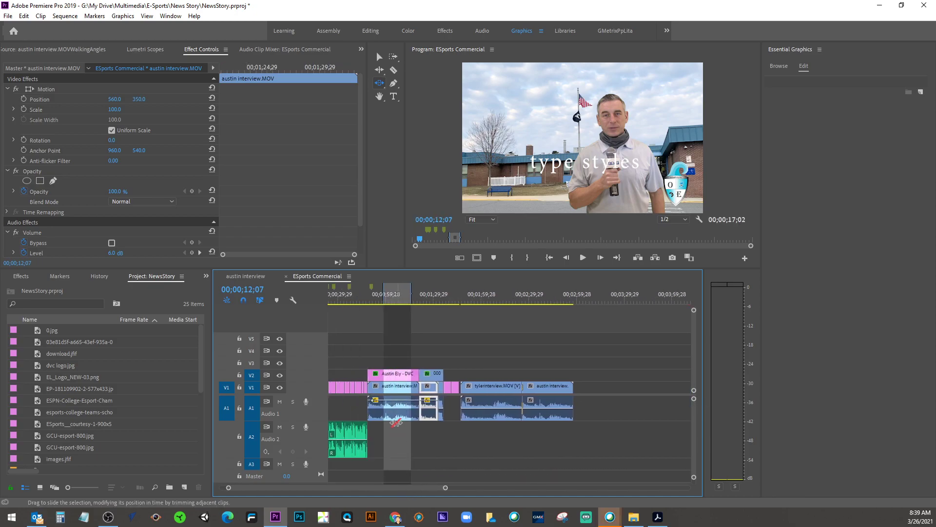
pyautogui.moveTo(422, 401); pyautogui.dragTo(405, 402)
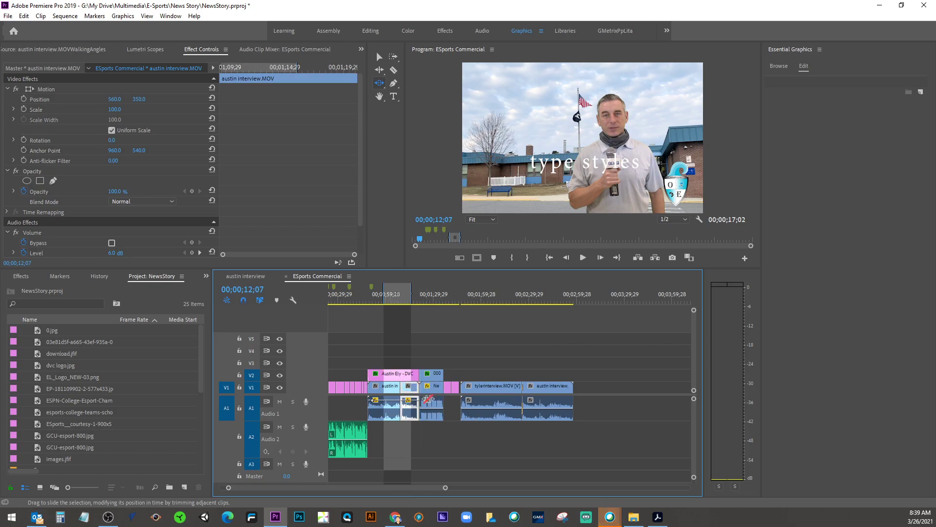
# Step: Return to the workbook PDF in Acrobat and match the Selection tool with 3 and the Rolling Edit tool with 1
pyautogui.click(656, 518)
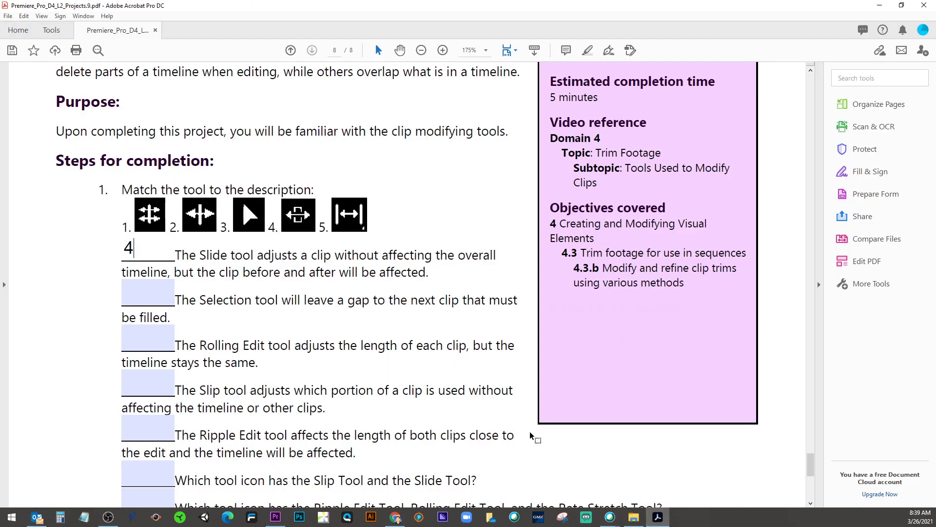
pyautogui.click(164, 301)
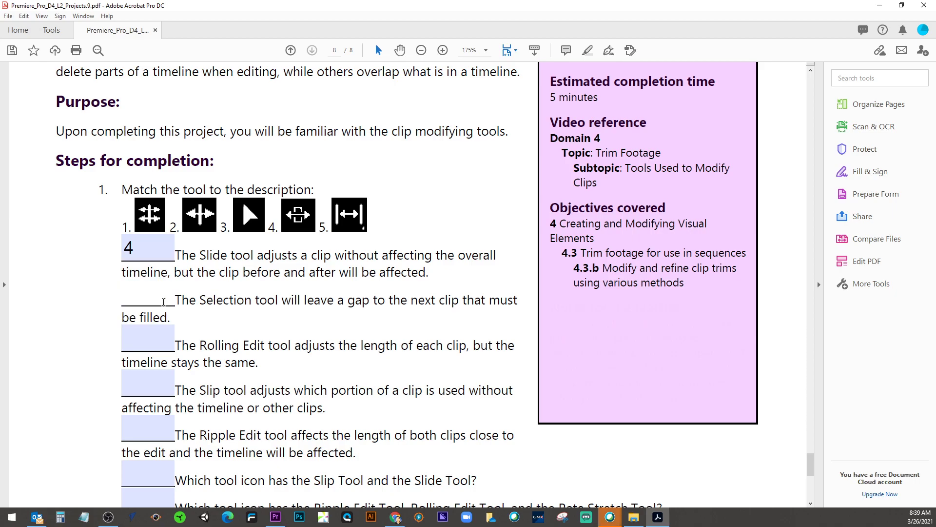
pyautogui.write('3')
pyautogui.click(158, 338)
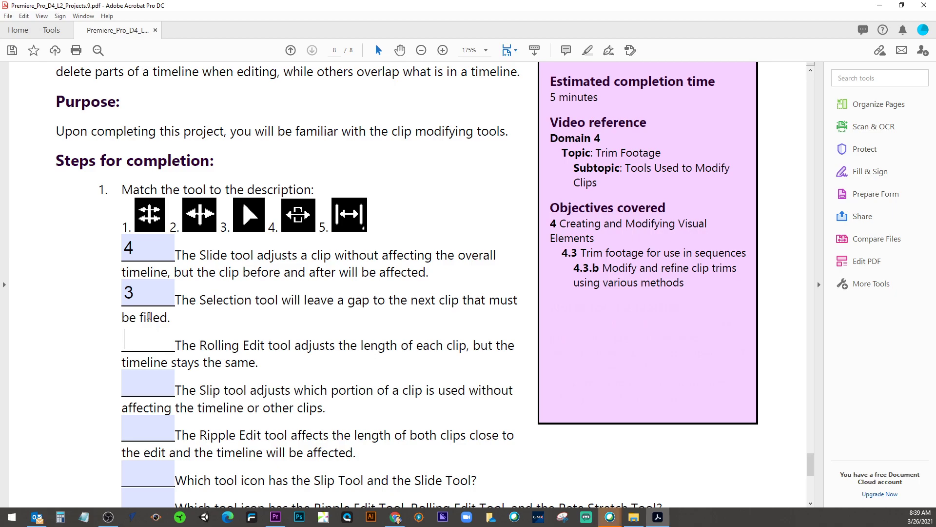
pyautogui.write('1')
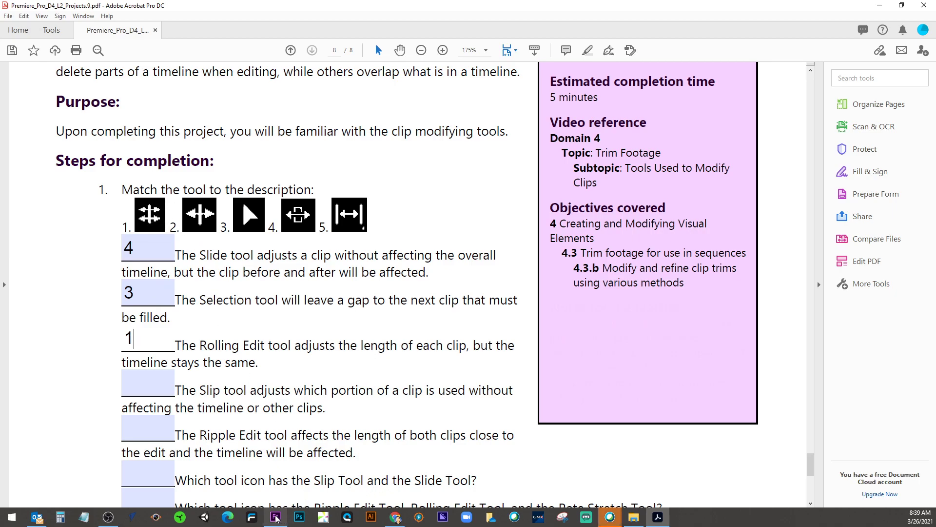
# Step: Switch to Premiere Pro, activate the Rolling Edit tool and try rolling the edit points of the interview clips on V1
pyautogui.moveTo(276, 518)
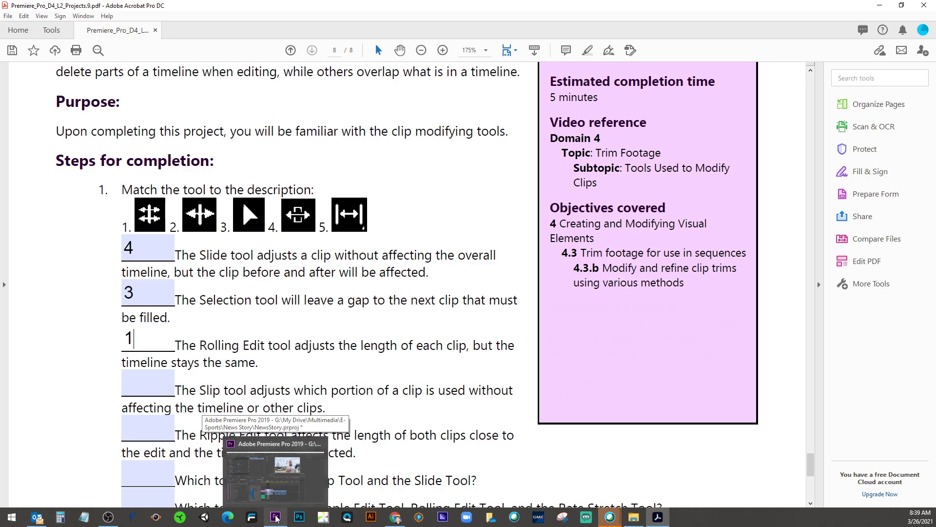
pyautogui.click(276, 518)
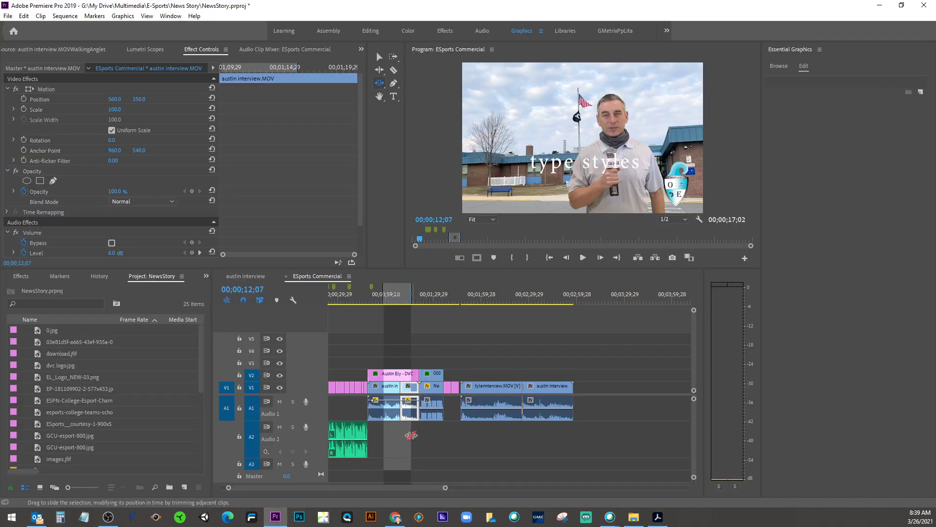
pyautogui.click(380, 85)
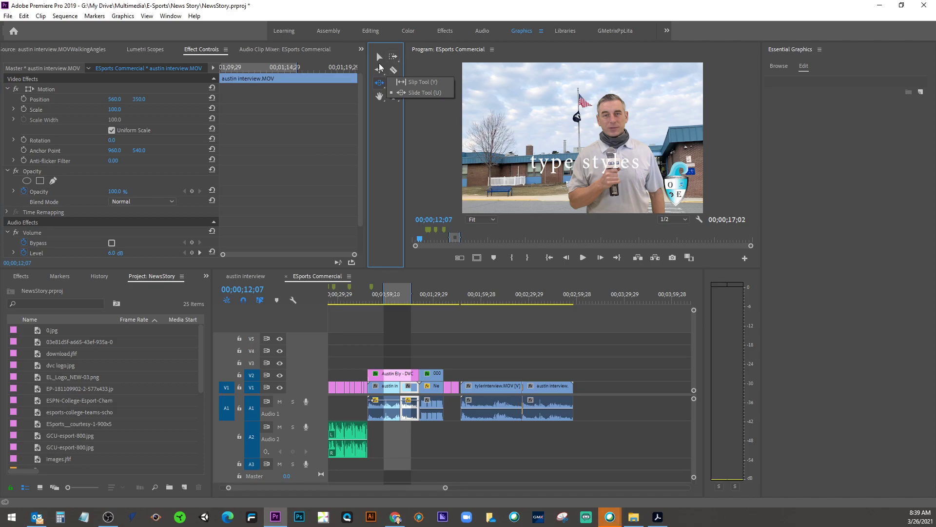
pyautogui.click(372, 88)
pyautogui.click(379, 69)
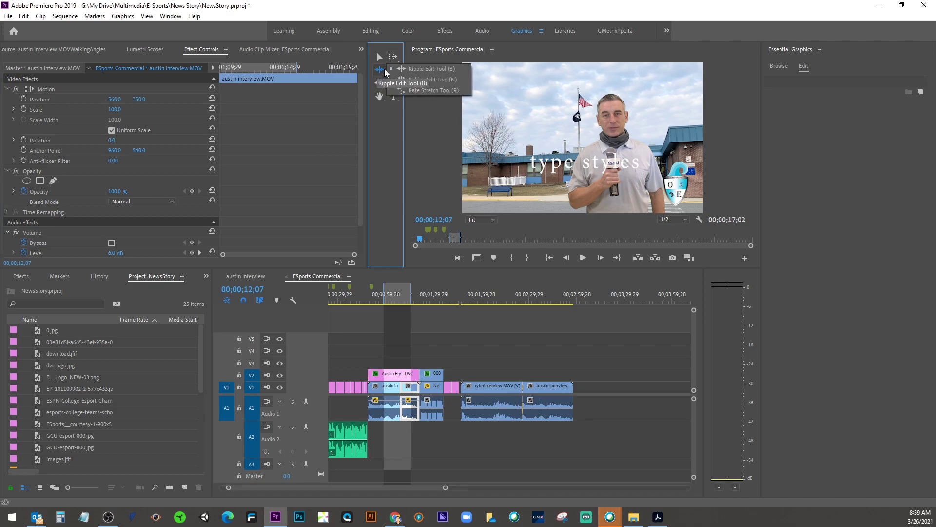
pyautogui.click(419, 79)
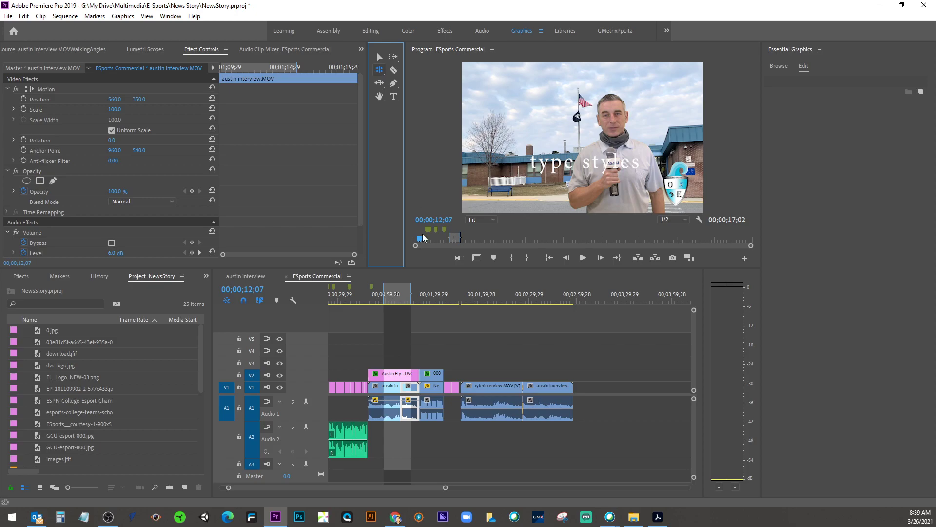
pyautogui.moveTo(414, 387); pyautogui.dragTo(455, 389)
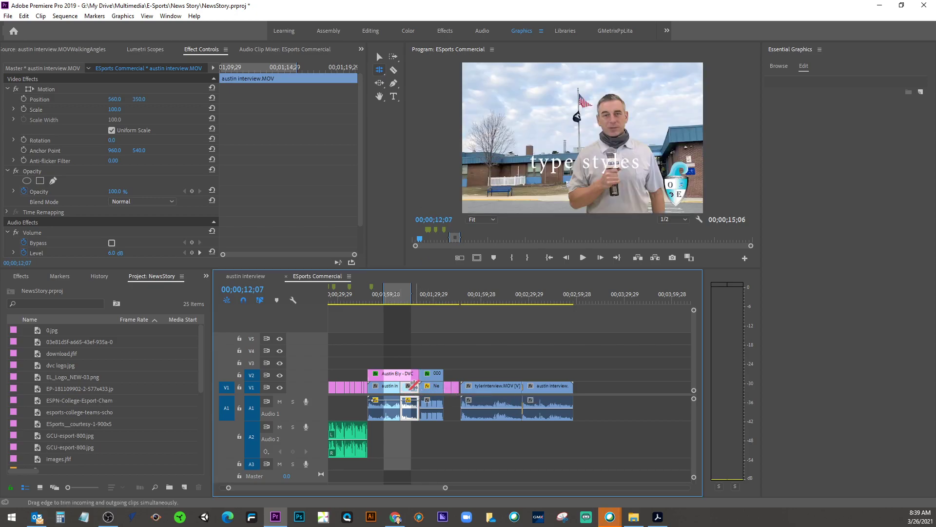
pyautogui.click(500, 386)
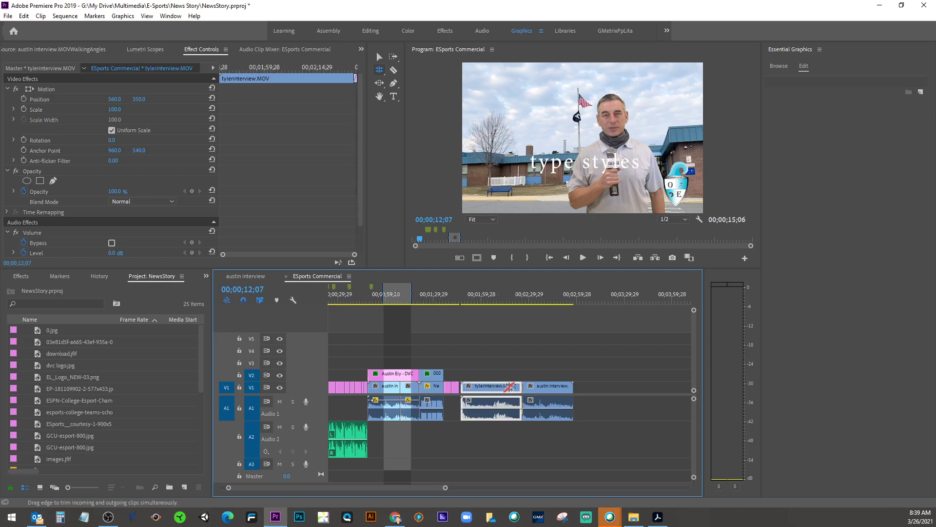
pyautogui.moveTo(586, 385); pyautogui.dragTo(588, 386)
pyautogui.moveTo(463, 388)
pyautogui.mouseDown()
pyautogui.moveTo(483, 387)
pyautogui.moveTo(463, 388)
pyautogui.mouseUp()
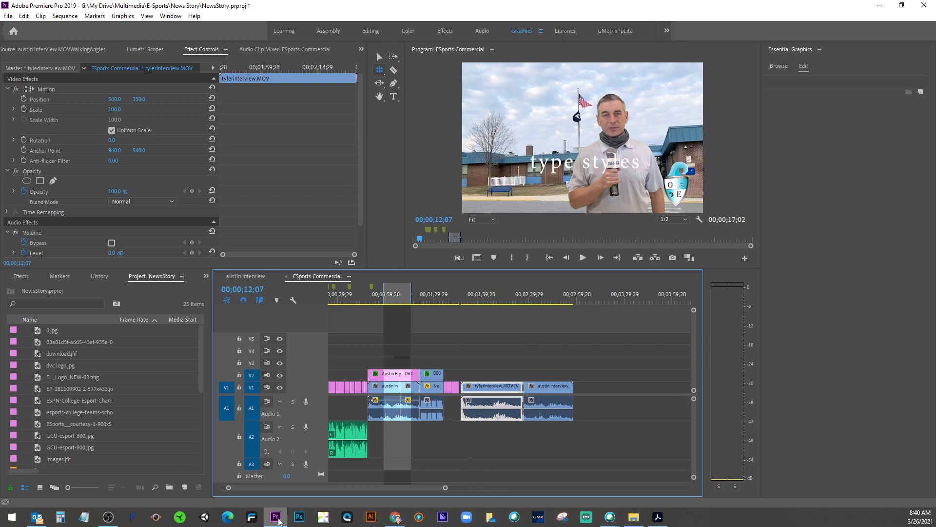
# Step: Return to the workbook PDF in Acrobat and match the Slip tool with 5 and the Ripple Edit tool with 2
pyautogui.click(657, 518)
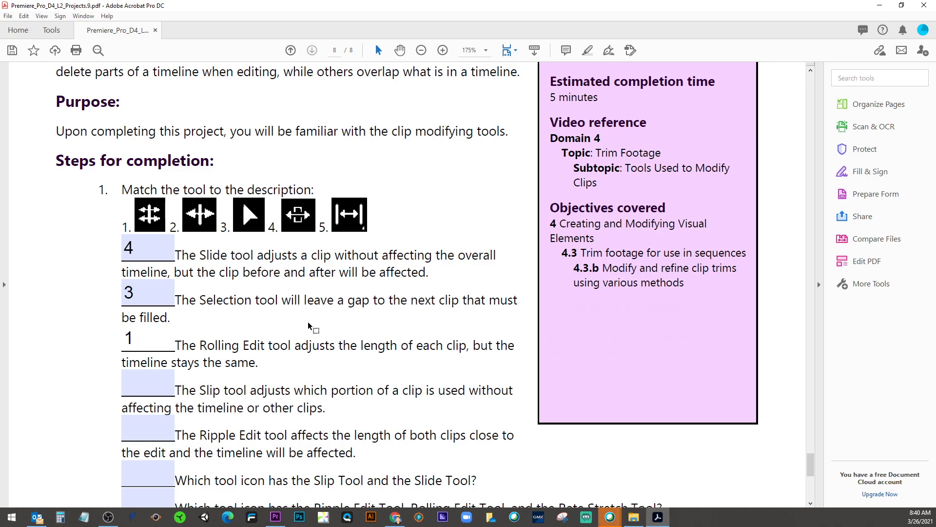
pyautogui.scroll(-1, 308, 321)
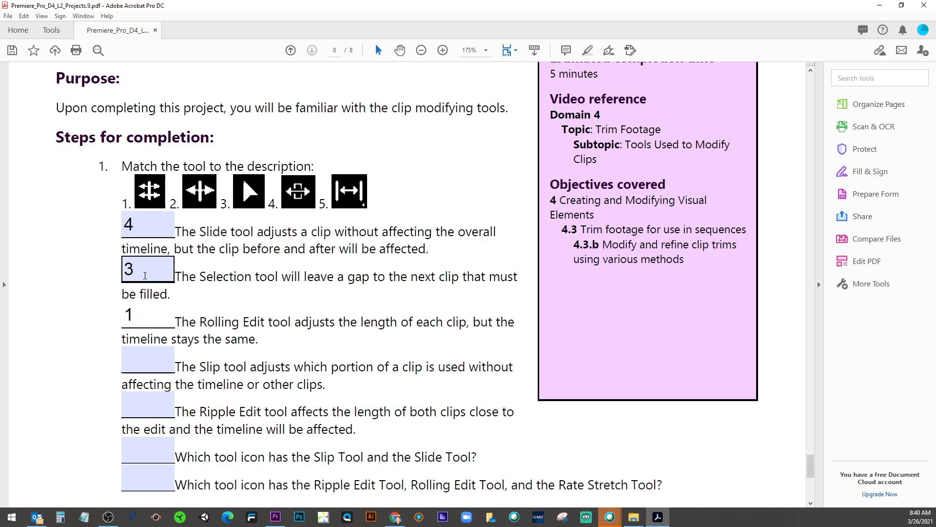
pyautogui.click(151, 362)
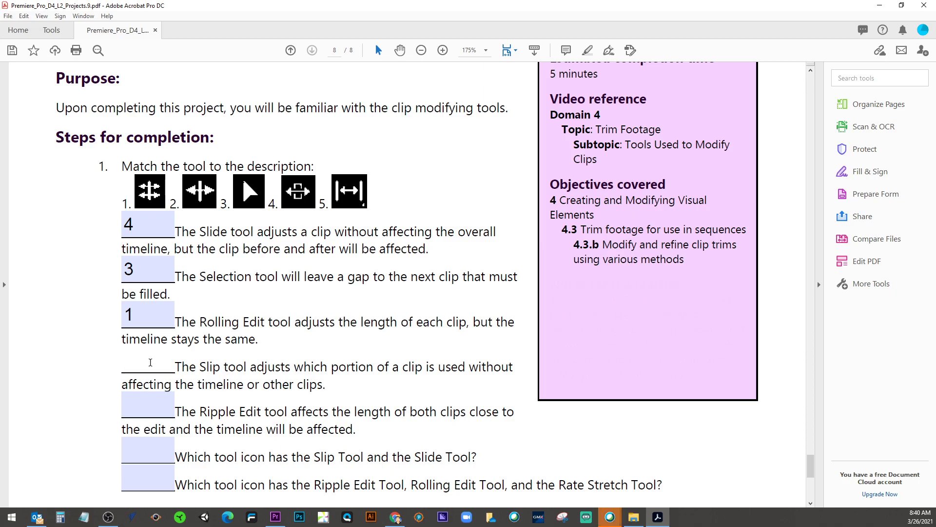
pyautogui.write('5')
pyautogui.click(142, 401)
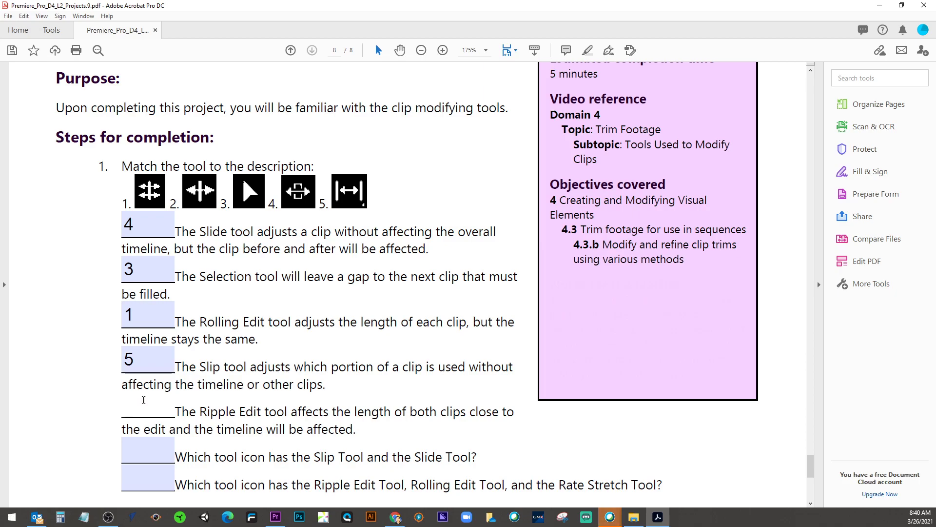
pyautogui.write('2')
# Step: Switch to Premiere Pro, try a Ripple Edit on the start of the second interview clip on V1, and undo the trim
pyautogui.scroll(-2, 190, 322)
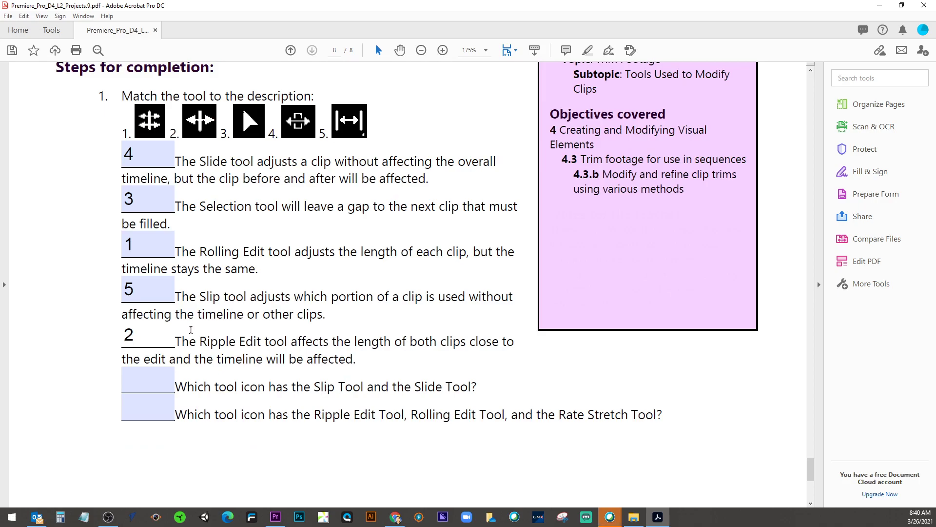
pyautogui.click(157, 375)
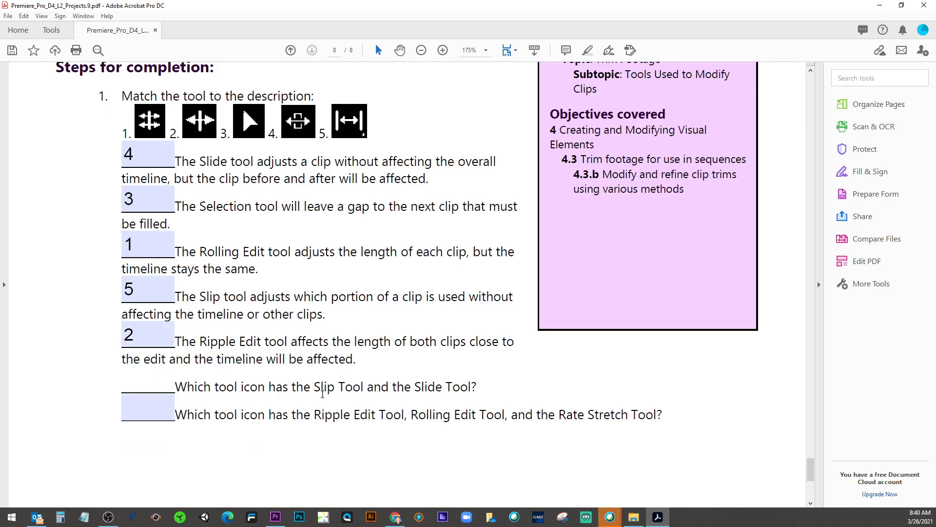
pyautogui.click(276, 516)
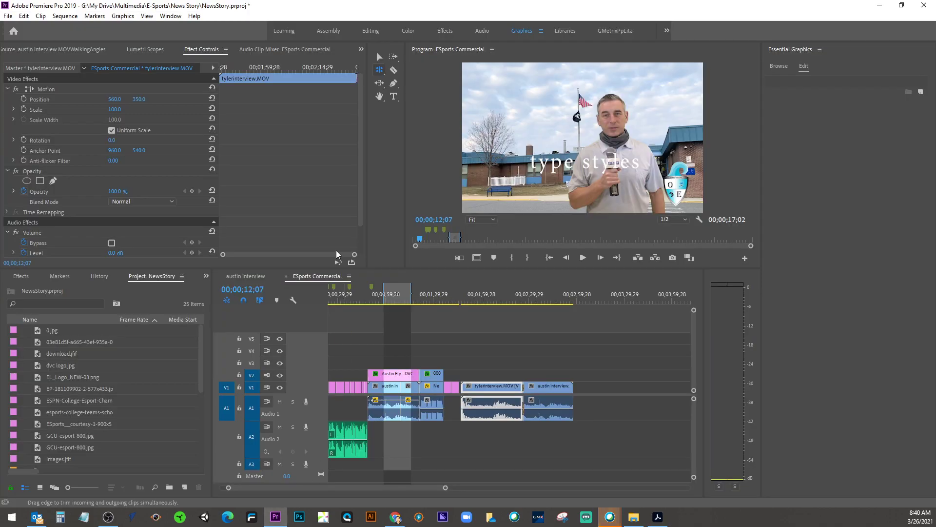
pyautogui.click(393, 58)
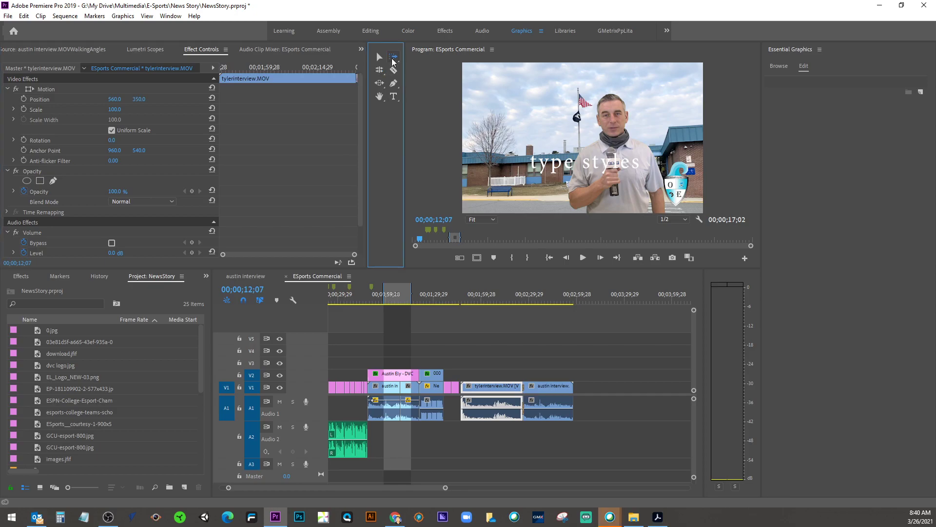
pyautogui.click(380, 70)
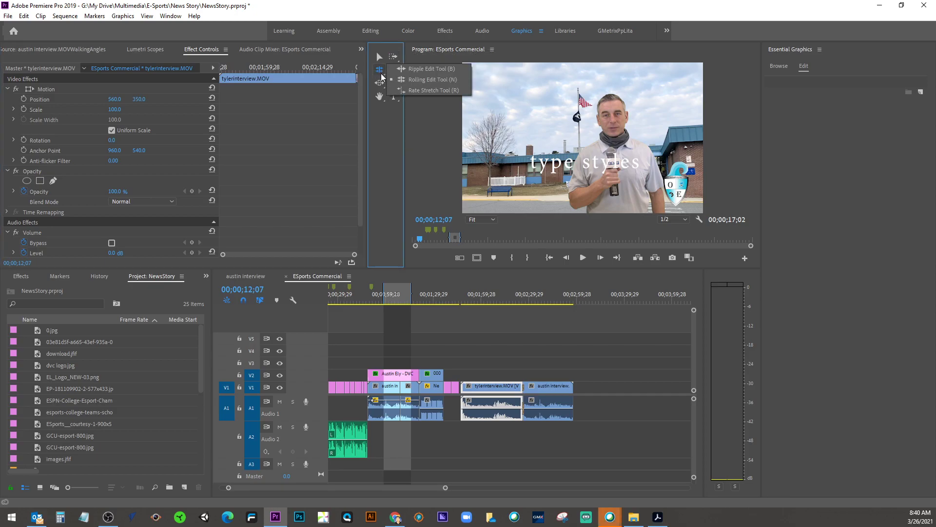
pyautogui.click(430, 69)
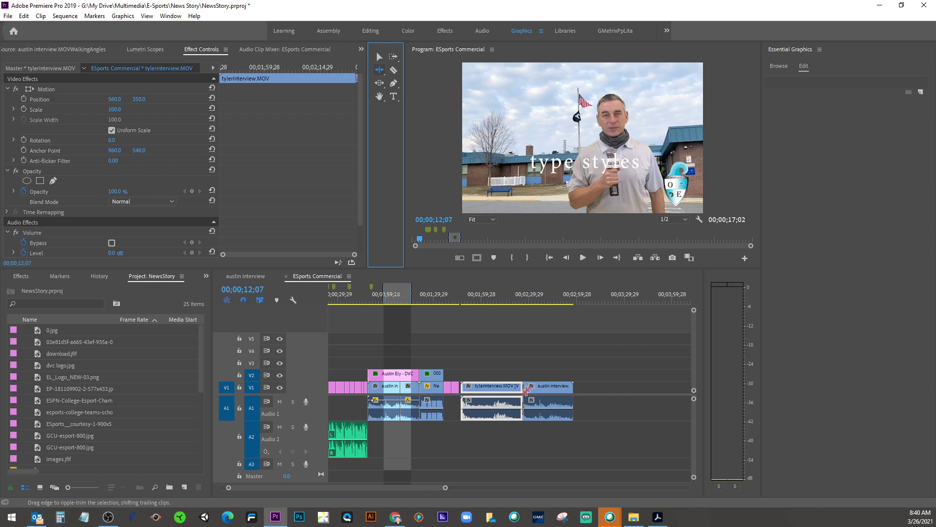
pyautogui.click(527, 386)
pyautogui.moveTo(526, 386); pyautogui.dragTo(537, 386)
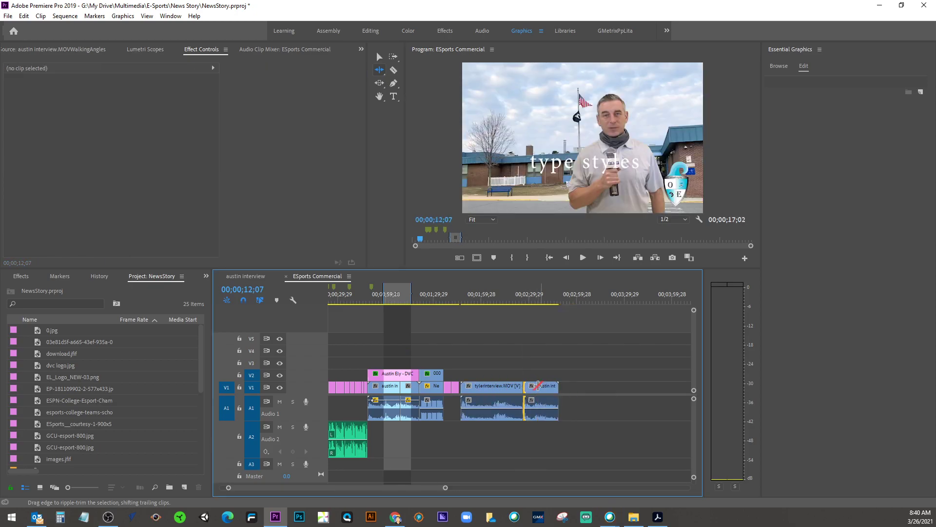
pyautogui.hotkey('ctrl', 'z')
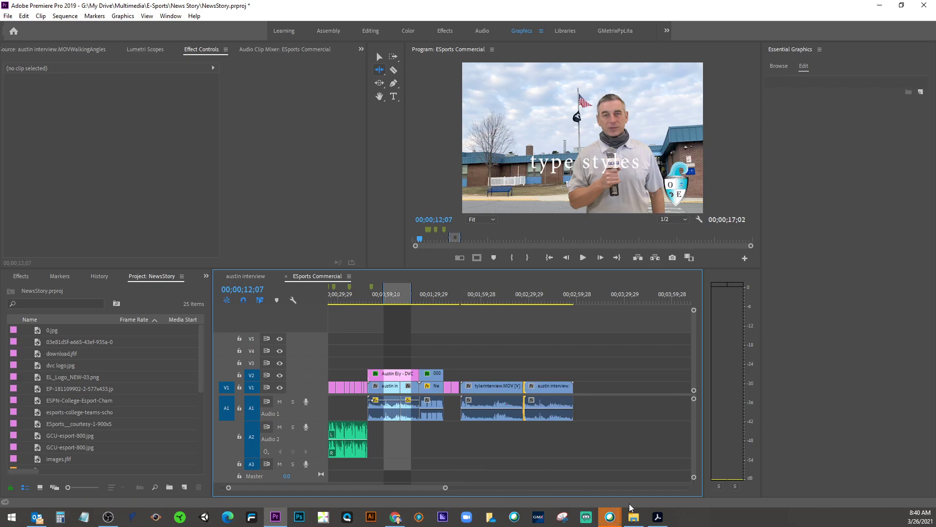
# Step: Check the workbook's Slip and Slide tool question against Premiere Pro's tool group containing both tools, and activate the Slide tool
pyautogui.click(658, 516)
pyautogui.click(166, 386)
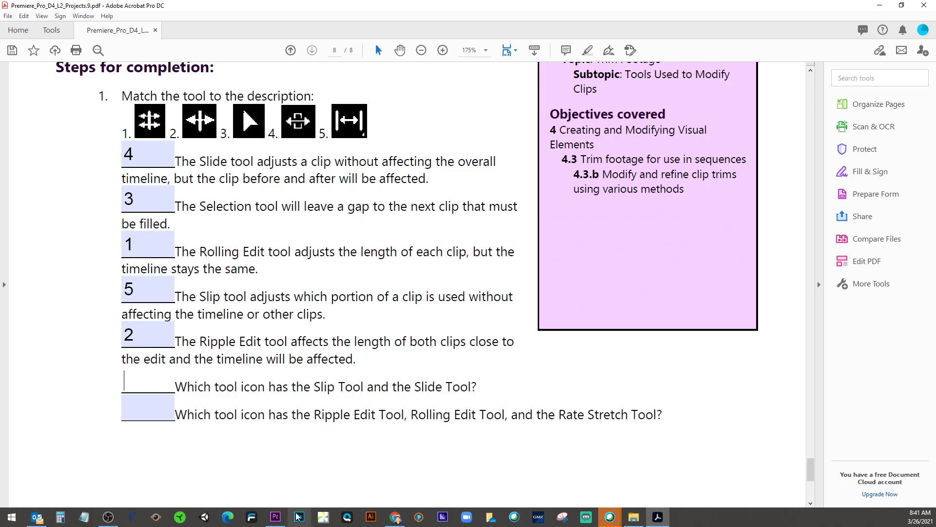
pyautogui.click(269, 519)
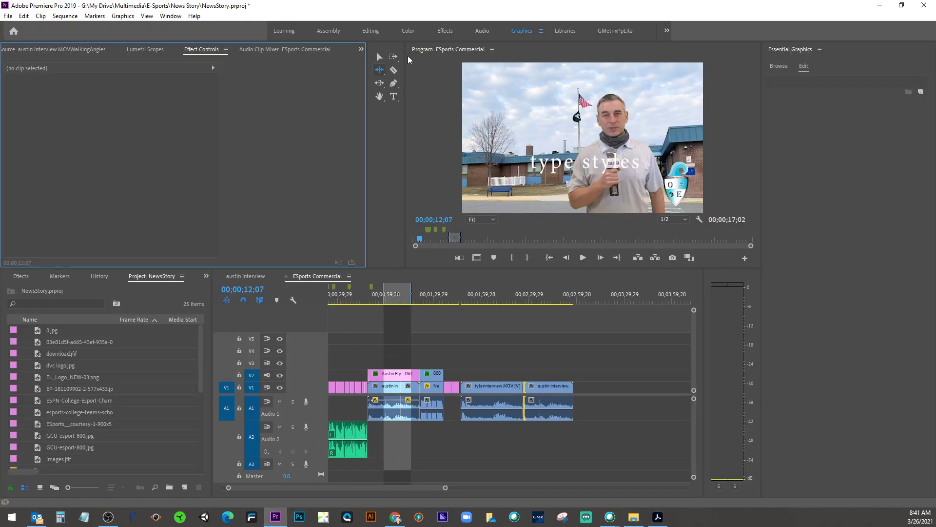
pyautogui.click(380, 84)
pyautogui.click(380, 86)
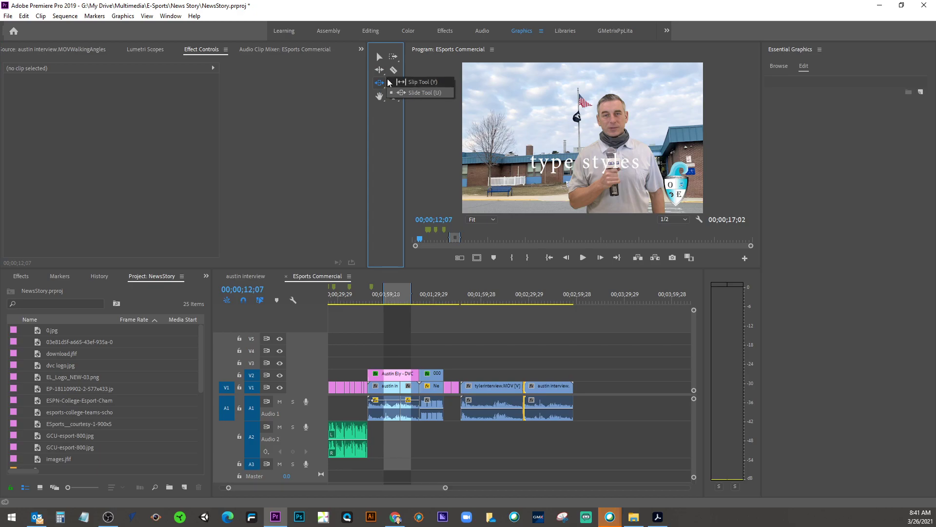
pyautogui.click(417, 92)
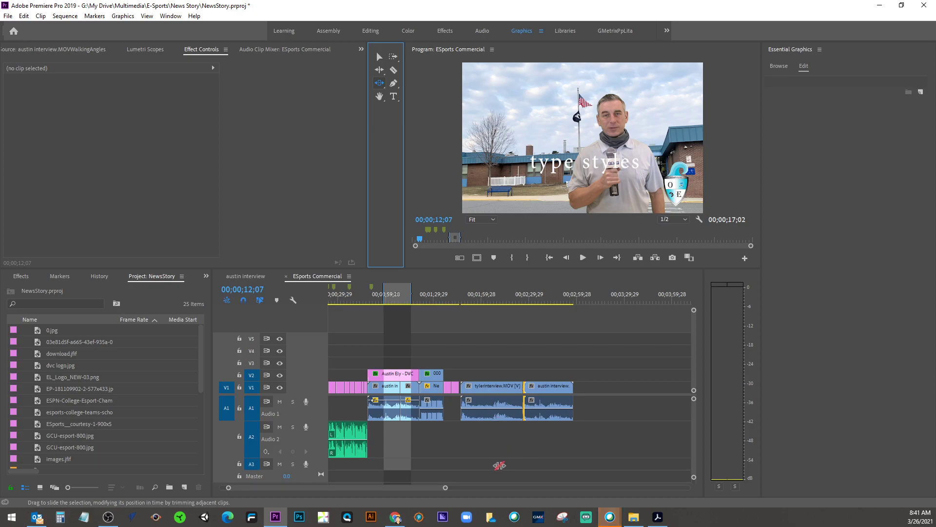
# Step: Return to the workbook PDF in Acrobat and answer 5 for the Slip/Slide tool icon and 2 for the Ripple/Rolling/Rate Stretch icon
pyautogui.click(659, 517)
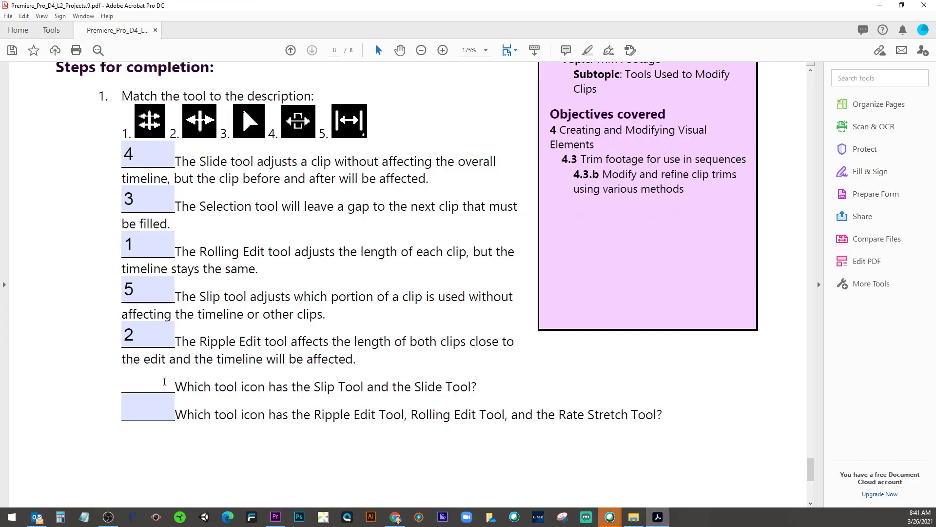
pyautogui.write('5')
pyautogui.click(166, 404)
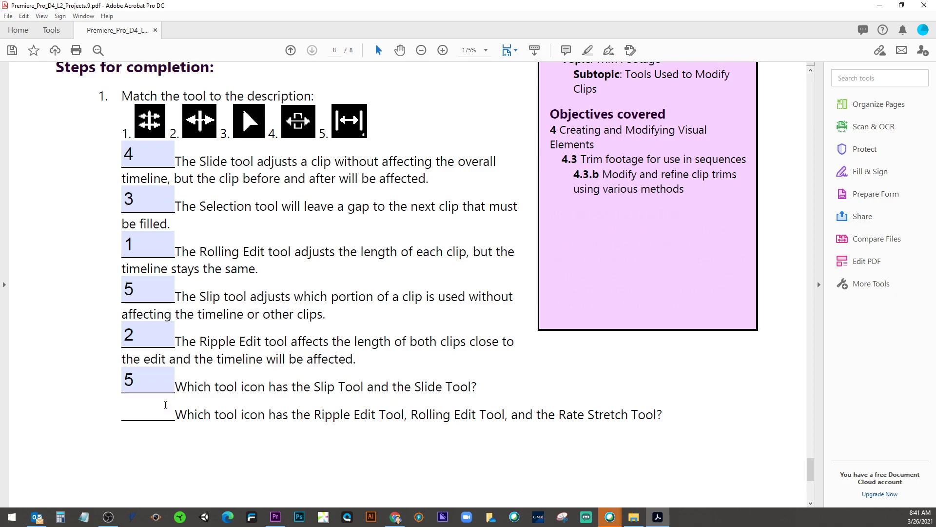
pyautogui.write('2')
pyautogui.scroll(-6, 324, 326)
pyautogui.scroll(4, 324, 327)
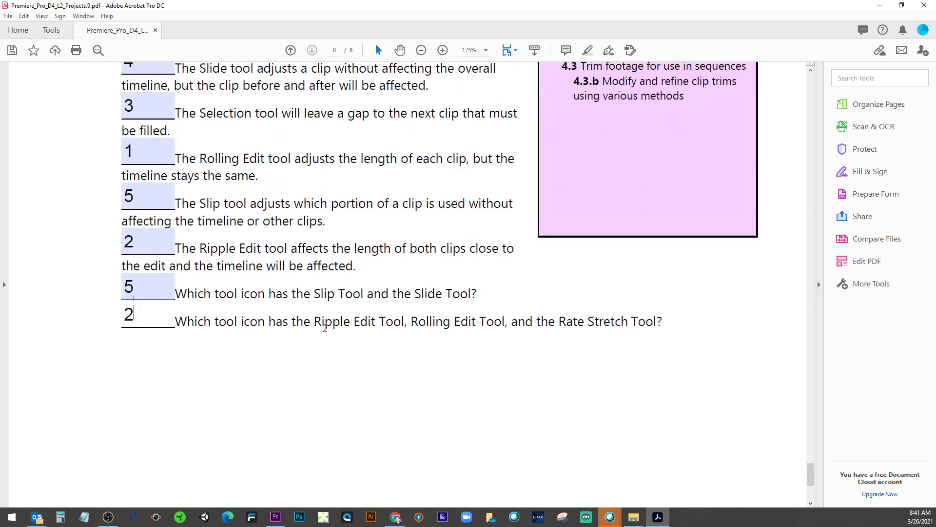
# Step: Return to the first page of the workbook PDF and close it without saving the changes
pyautogui.scroll(8, 324, 327)
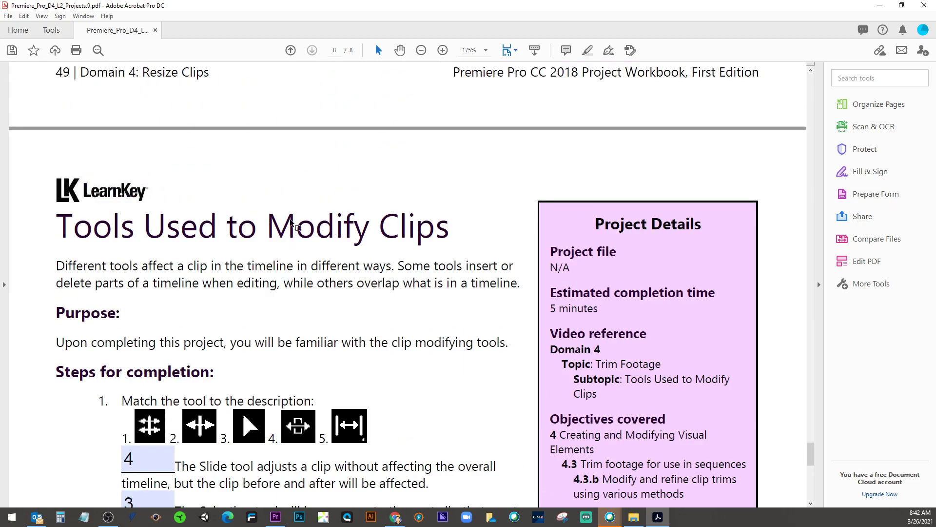
pyautogui.scroll(4, 556, 250)
pyautogui.moveTo(811, 445); pyautogui.dragTo(782, 81)
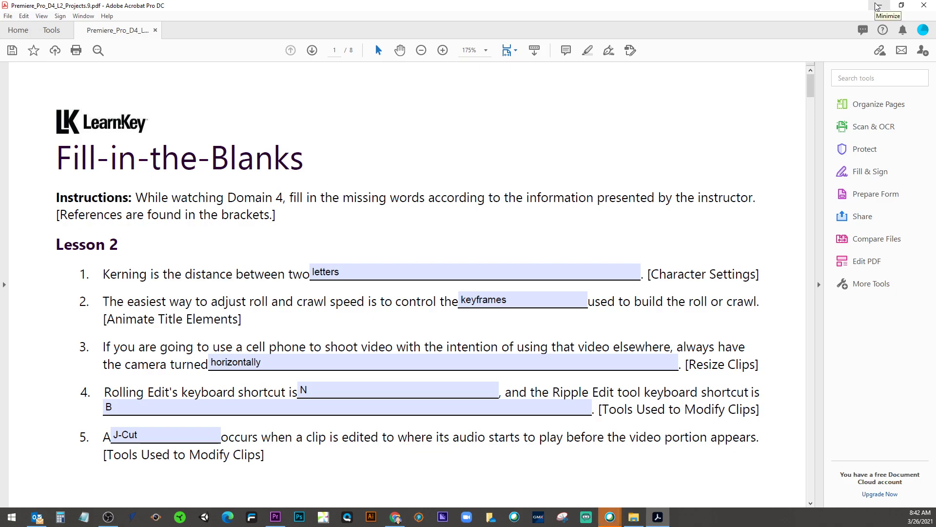
pyautogui.click(924, 6)
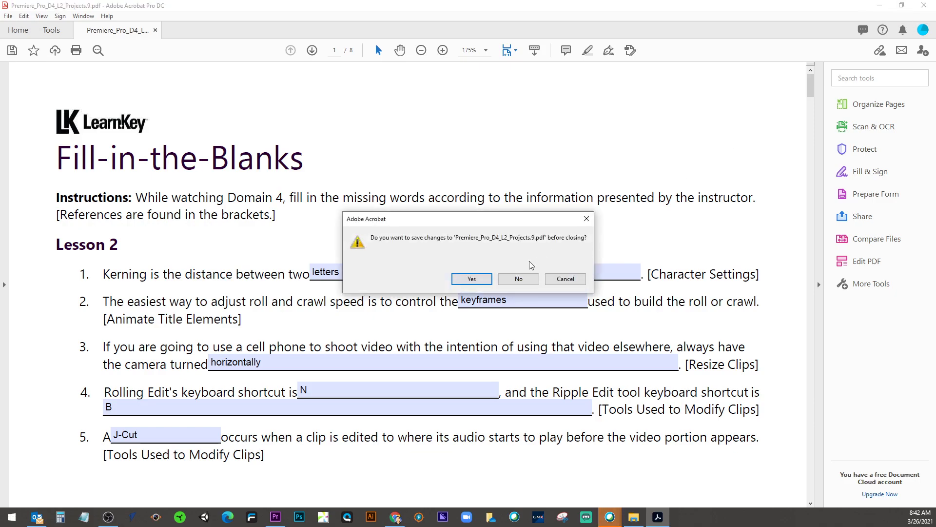
pyautogui.click(515, 279)
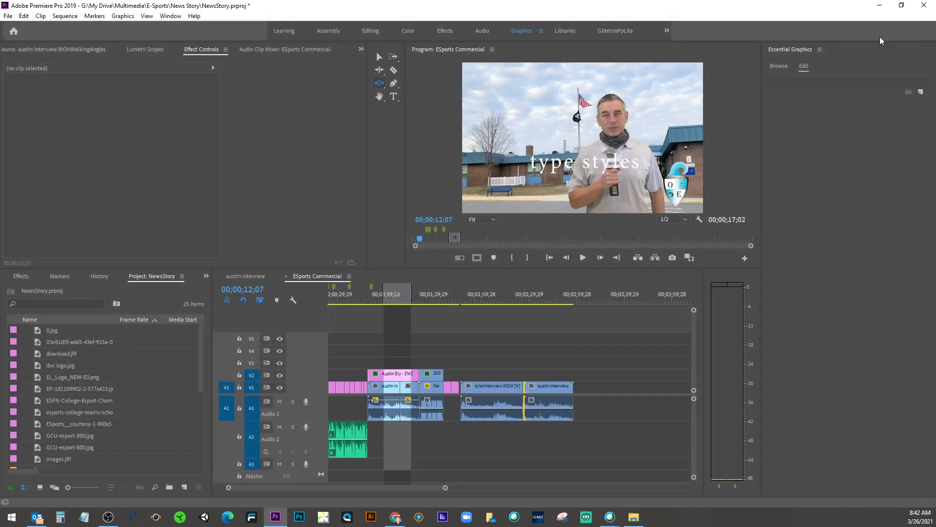
# Step: Minimize Premiere Pro, sort the GMetrix Video folder by date modified, and open Premiere_Pro_CC_2018_Teacher_Workbook (1).pdf
pyautogui.click(877, 6)
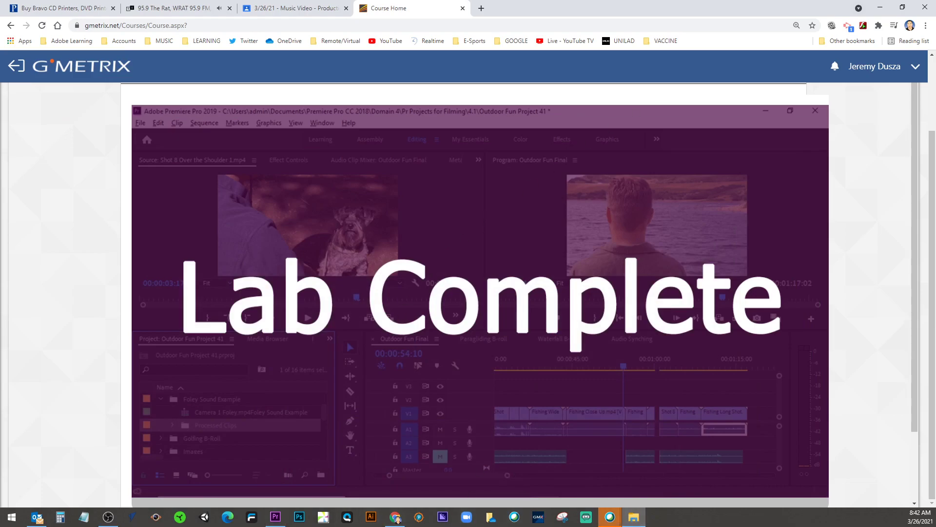
pyautogui.click(633, 516)
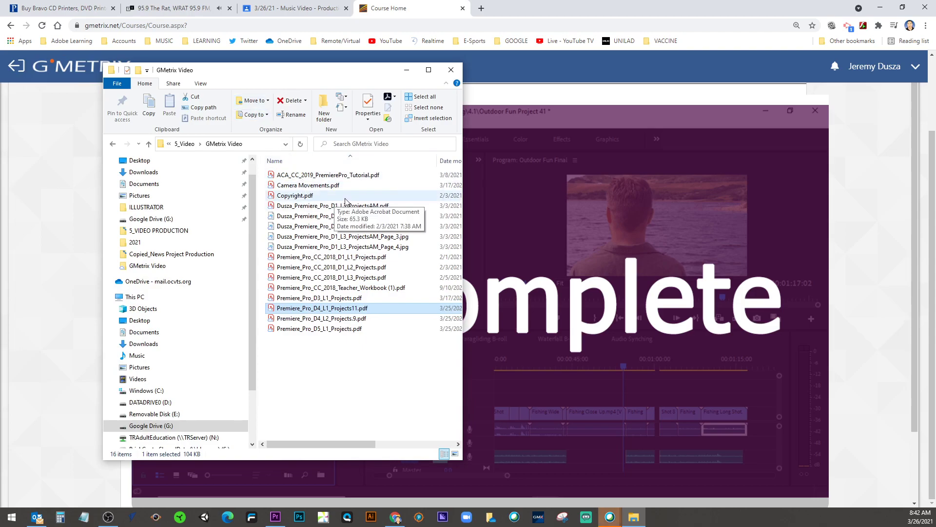
pyautogui.click(344, 290)
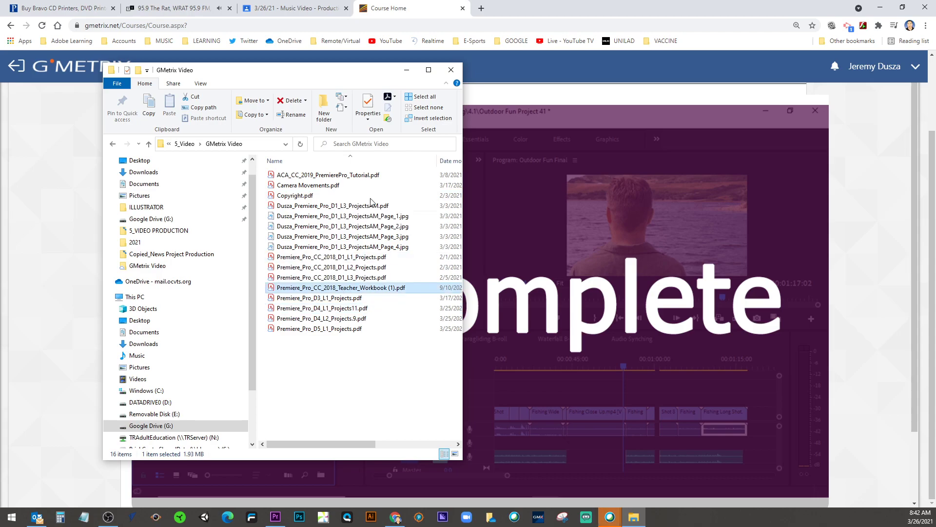
pyautogui.click(449, 161)
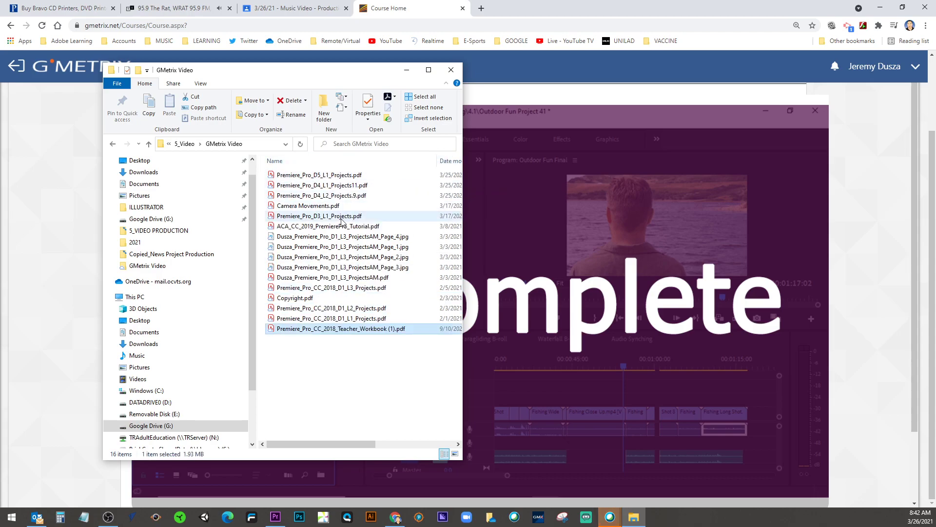
pyautogui.moveTo(462, 230); pyautogui.dragTo(544, 227)
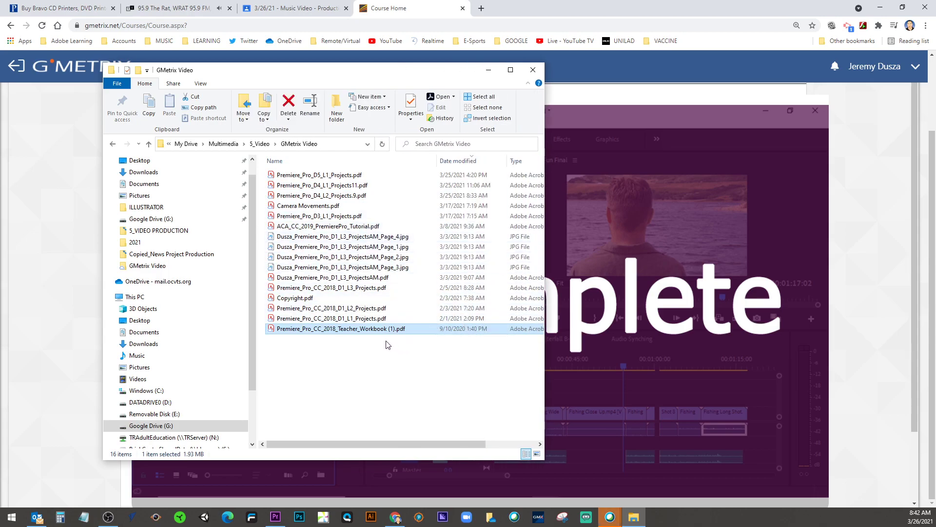
pyautogui.doubleClick(371, 329)
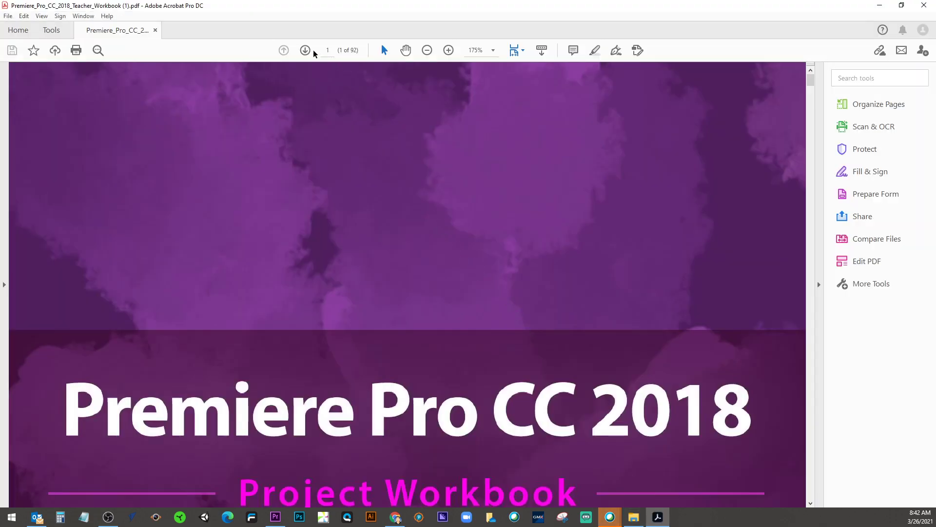
# Step: Page forward through the teacher workbook's front matter and display its page thumbnails
pyautogui.click(308, 49)
pyautogui.click(307, 50)
pyautogui.click(306, 50)
pyautogui.click(306, 50)
pyautogui.click(307, 50)
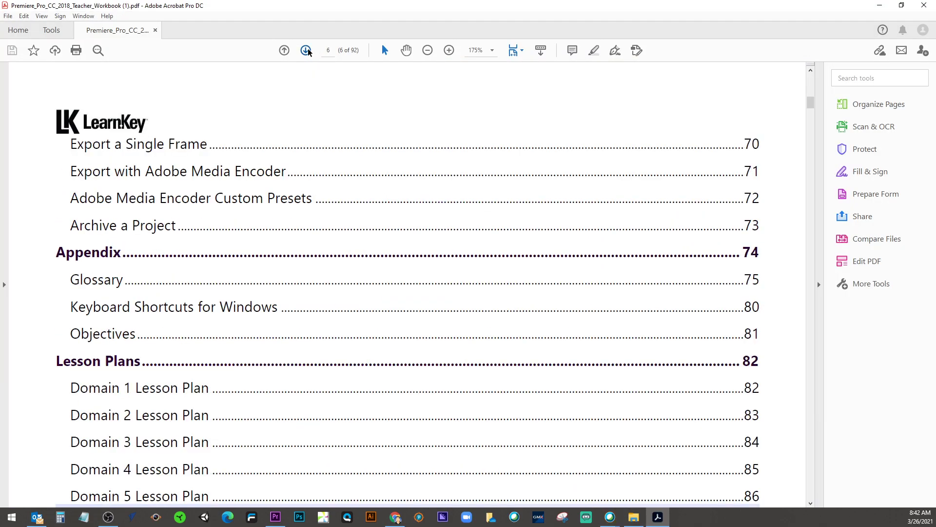
pyautogui.click(306, 50)
pyautogui.click(307, 50)
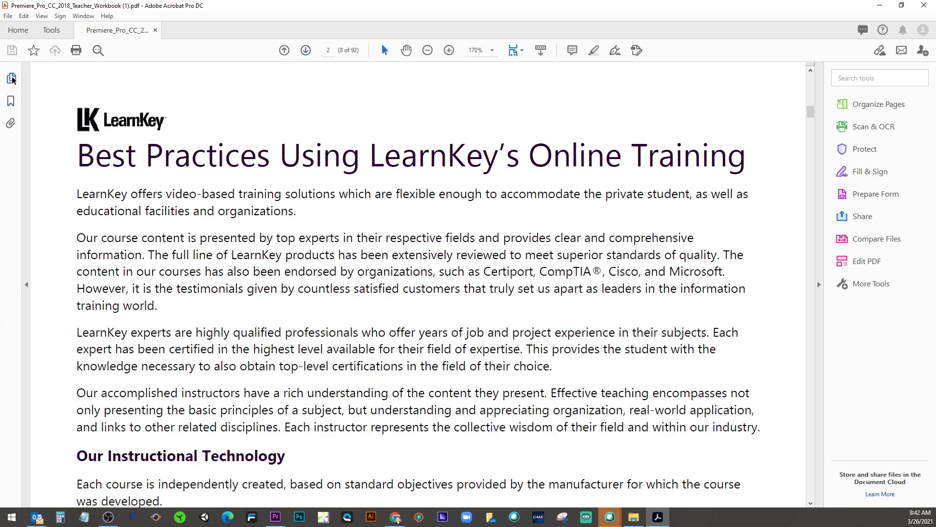
pyautogui.click(11, 78)
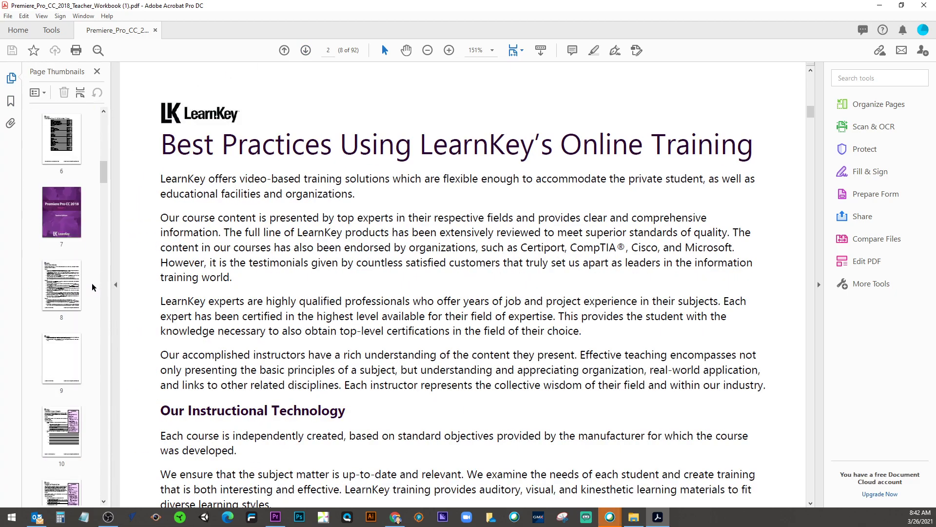
pyautogui.scroll(-10, 92, 283)
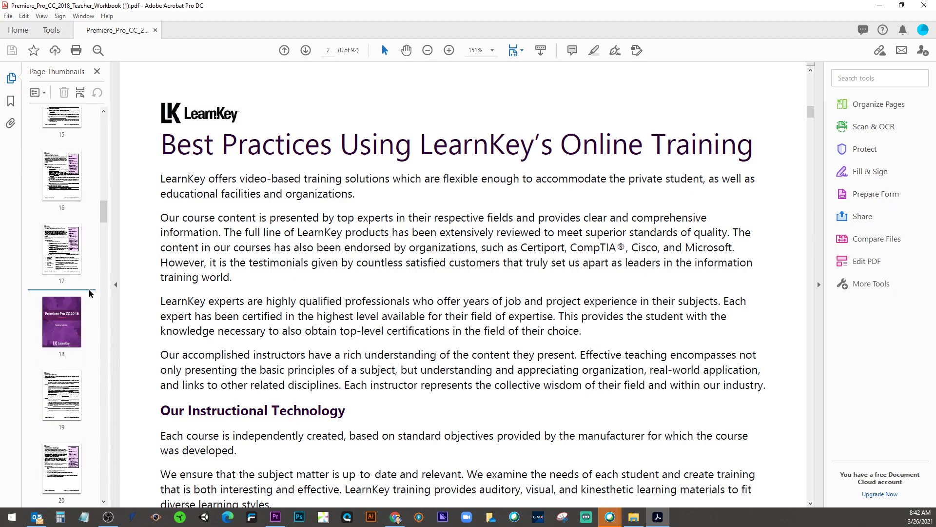
# Step: Browse the teacher workbook's Domain 2 and Domain 3 cover pages and go to the Domain 4 cover on page 38
pyautogui.click(61, 322)
pyautogui.scroll(-6, 69, 313)
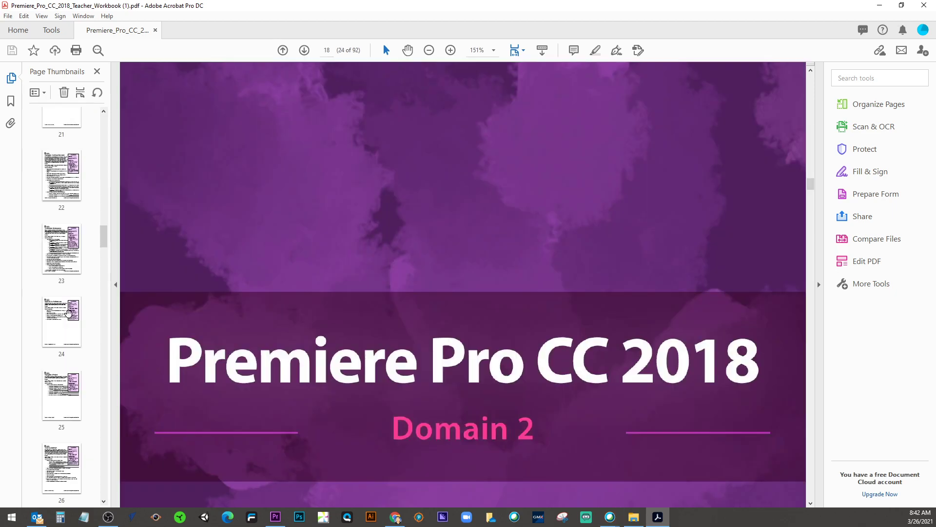
pyautogui.scroll(-7, 69, 313)
pyautogui.click(80, 253)
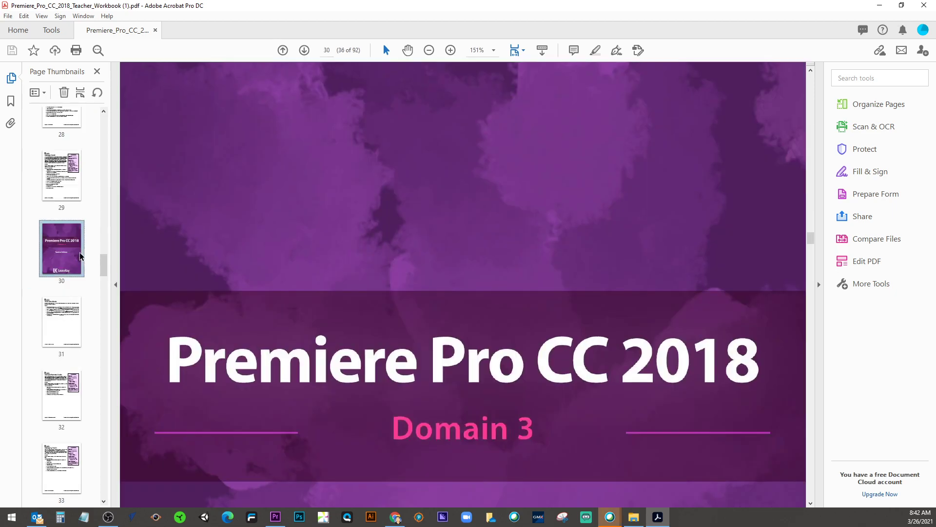
pyautogui.scroll(-8, 80, 254)
pyautogui.click(68, 283)
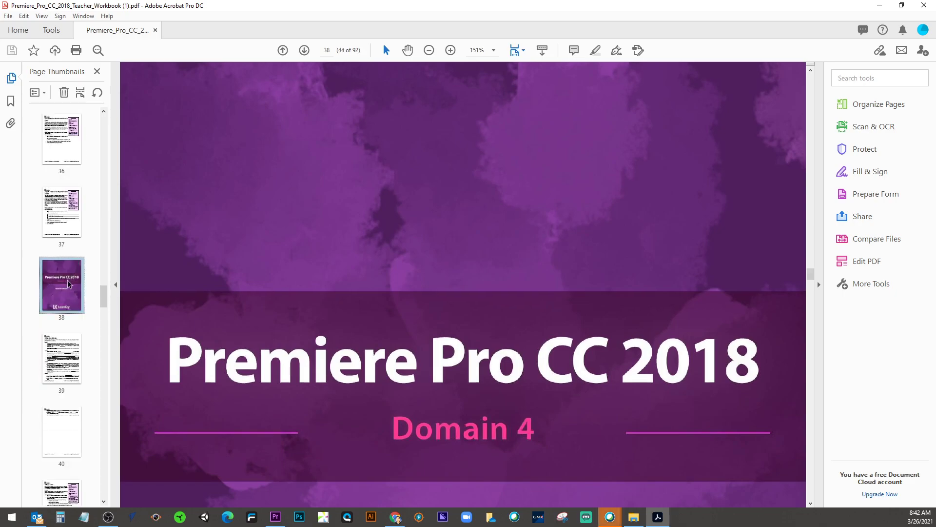
# Step: Page through the teacher workbook's Rough Cuts and Insert, Overwrite, Lift, and Extract projects to Placing Images and Video on page 44
pyautogui.scroll(-3, 69, 284)
pyautogui.click(61, 305)
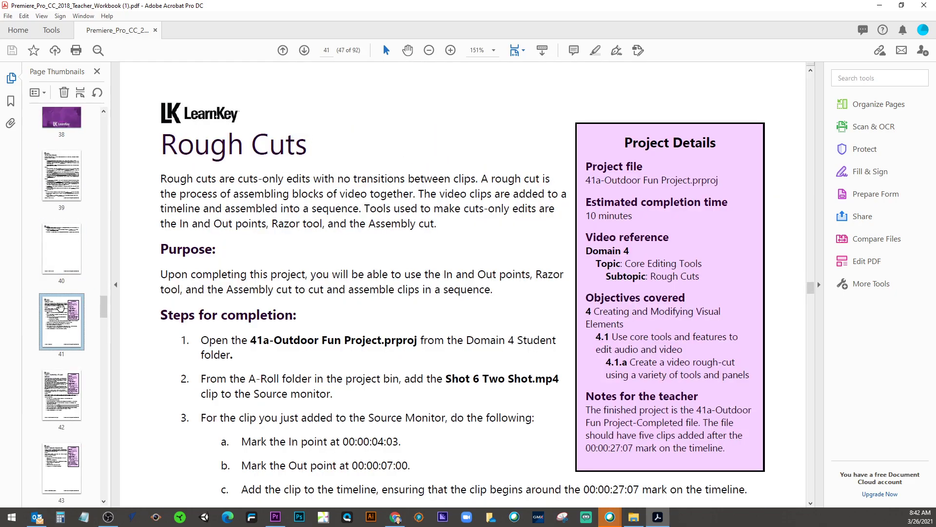
pyautogui.click(53, 387)
pyautogui.scroll(-2, 53, 398)
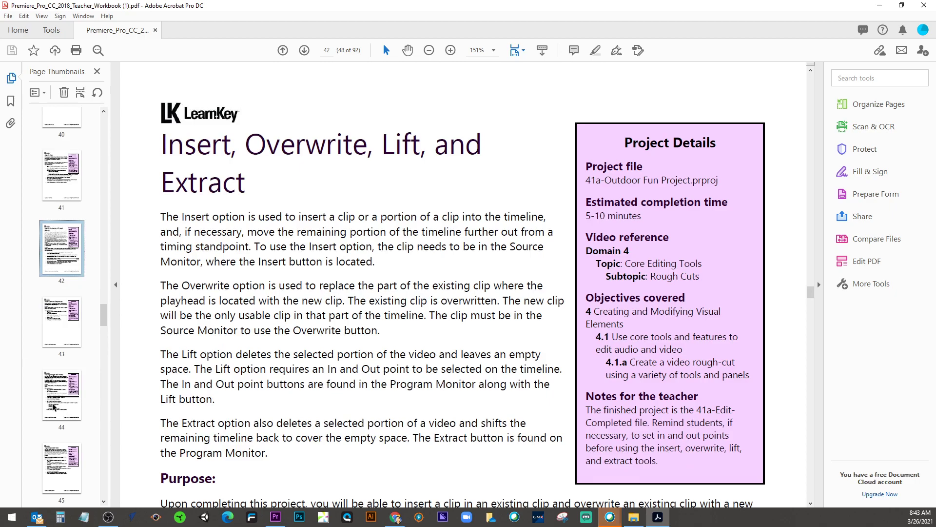
pyautogui.click(64, 336)
pyautogui.click(63, 376)
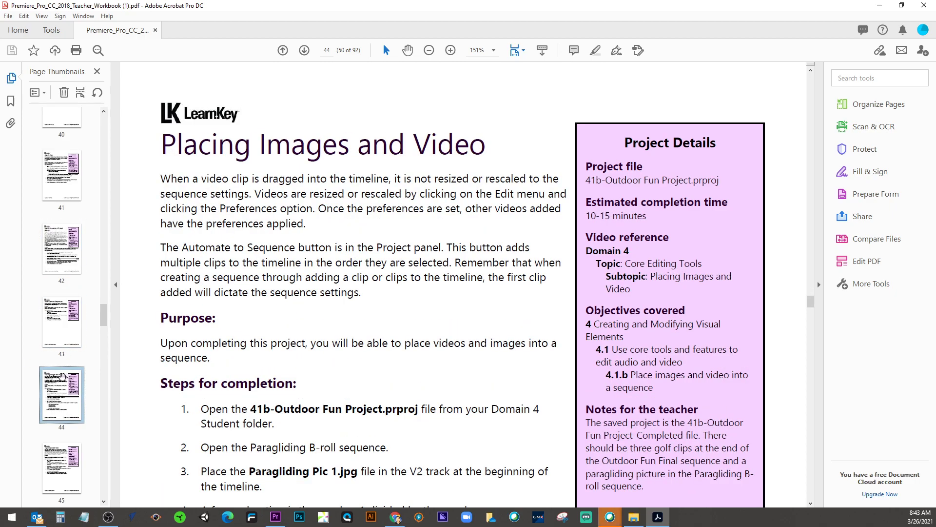
pyautogui.scroll(-2, 62, 375)
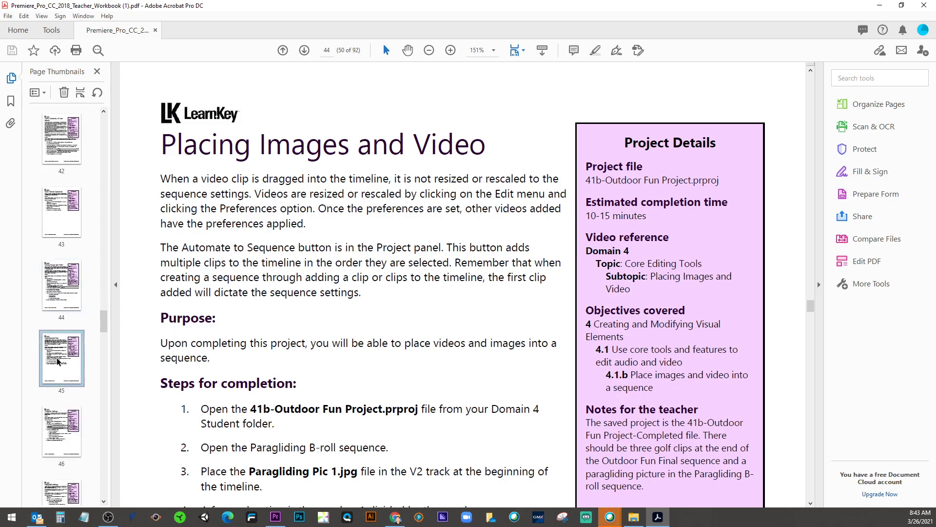
# Step: Browse the teacher workbook from page 45 to the Tools Used to Modify Clips project on page 50
pyautogui.click(58, 361)
pyautogui.scroll(-2, 59, 371)
pyautogui.click(62, 387)
pyautogui.scroll(-2, 62, 386)
pyautogui.click(67, 337)
pyautogui.click(62, 382)
pyautogui.scroll(-1, 62, 382)
pyautogui.click(63, 383)
pyautogui.scroll(-1, 63, 382)
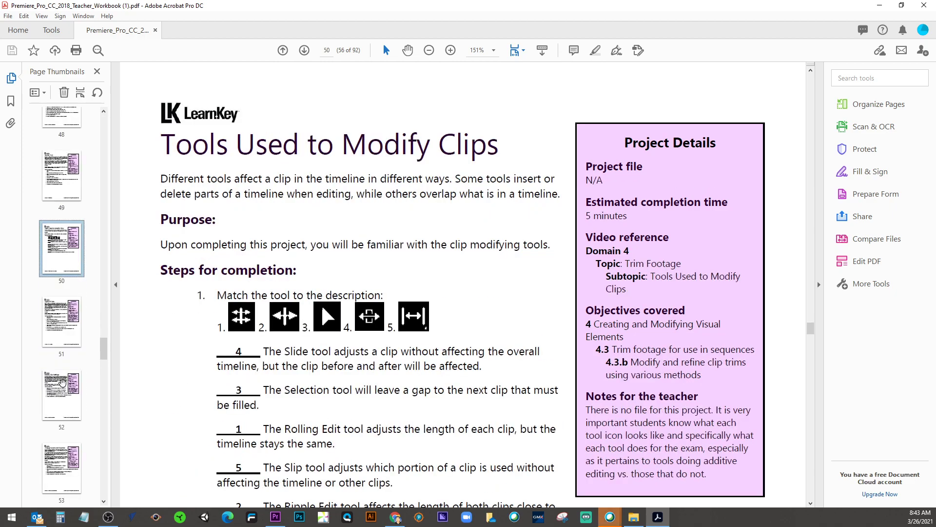
# Step: View the Types of Cuts project on page 51 and the Modify Clip Settings project on page 52
pyautogui.scroll(-1, 62, 339)
pyautogui.click(59, 303)
pyautogui.click(60, 266)
pyautogui.click(62, 328)
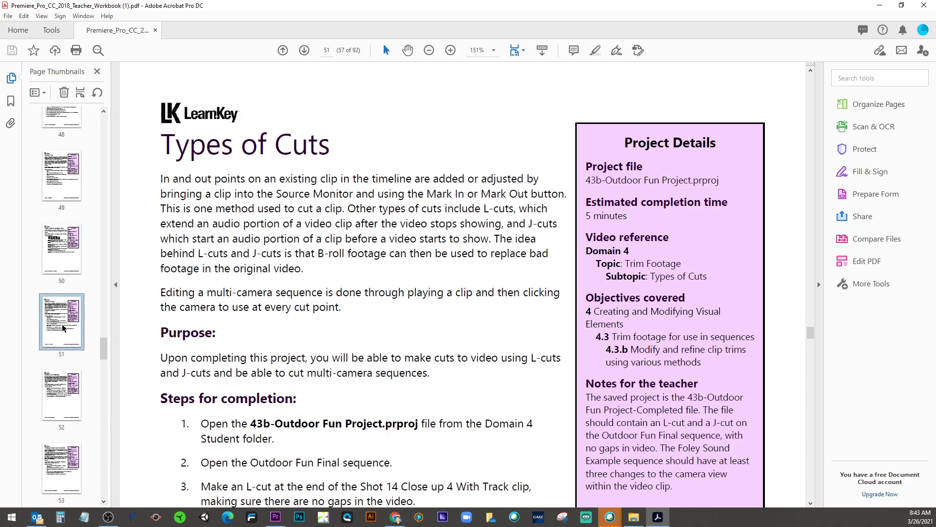
pyautogui.click(64, 389)
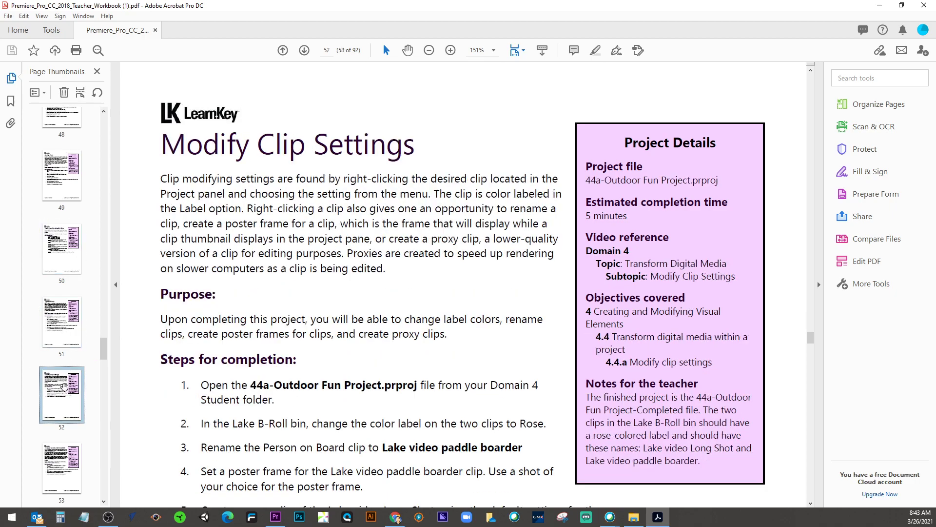
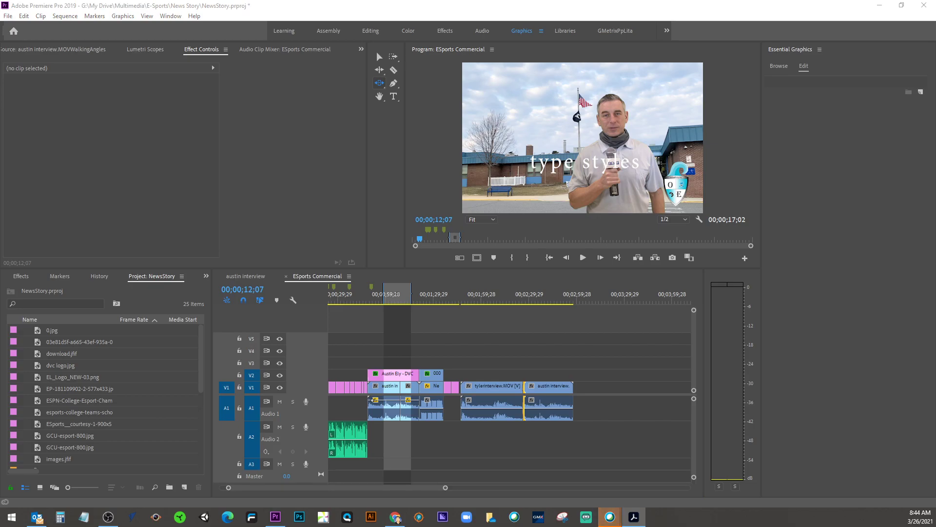
# Step: Change the label color of EL_Logo_NEW-03.png in the project bin to Forest
pyautogui.click(16, 378)
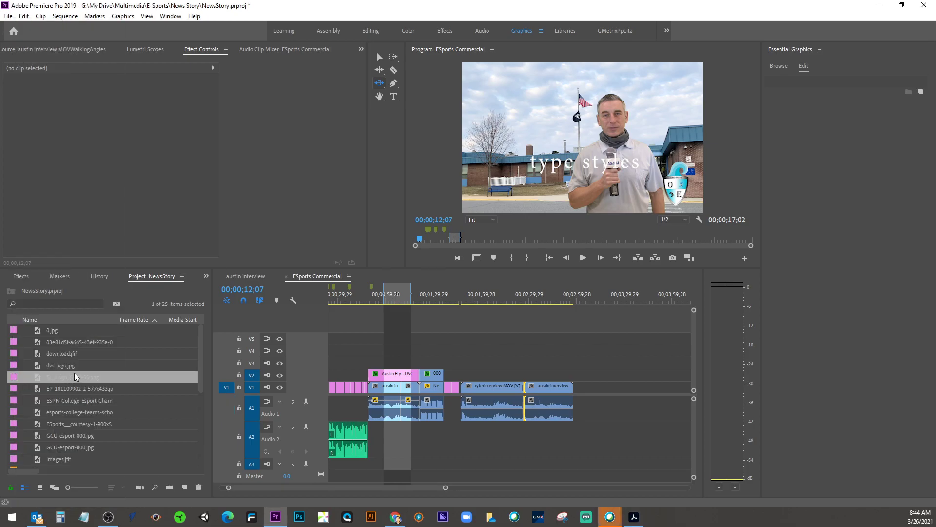
pyautogui.rightClick(37, 379)
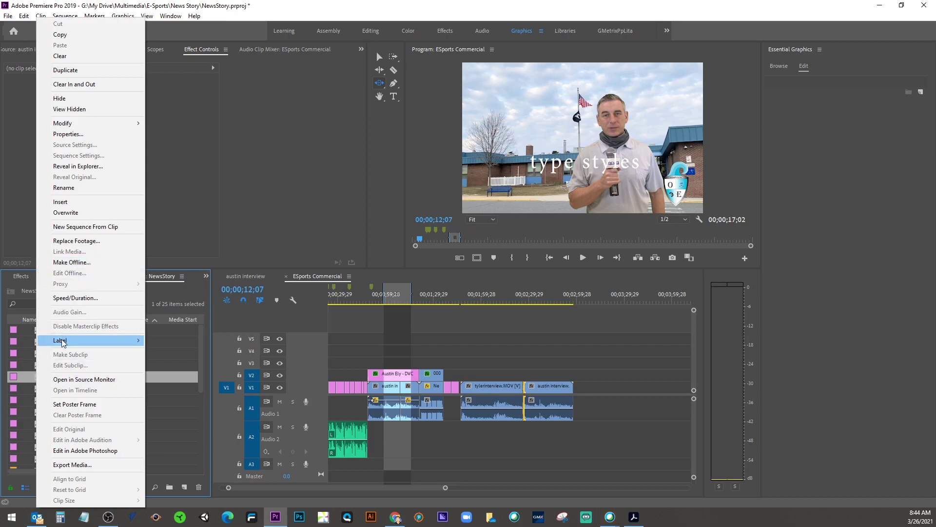
pyautogui.moveTo(64, 342)
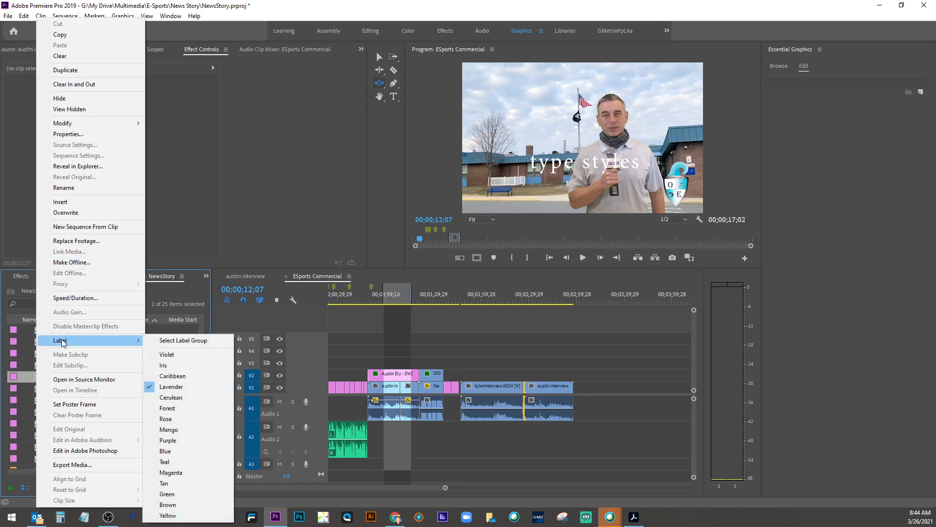
pyautogui.click(152, 408)
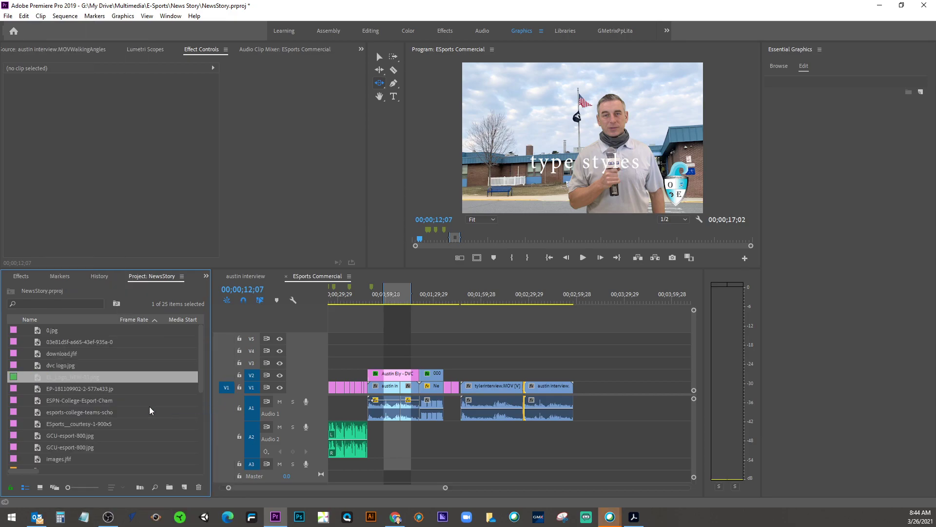
# Step: Move the playhead to 00;02;49;16 over the last interview clip and enlarge the V1 track to show clip thumbnails
pyautogui.rightClick(62, 376)
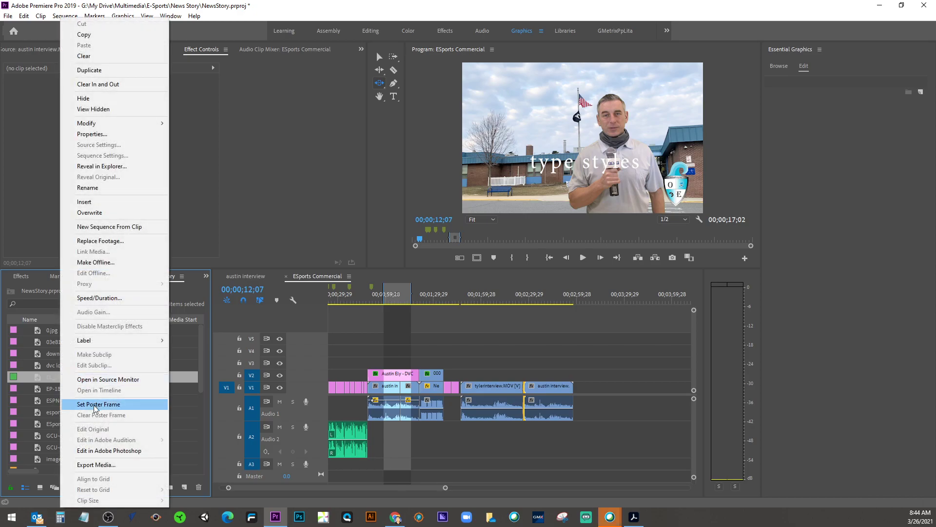
pyautogui.click(505, 310)
pyautogui.moveTo(507, 305); pyautogui.dragTo(560, 304)
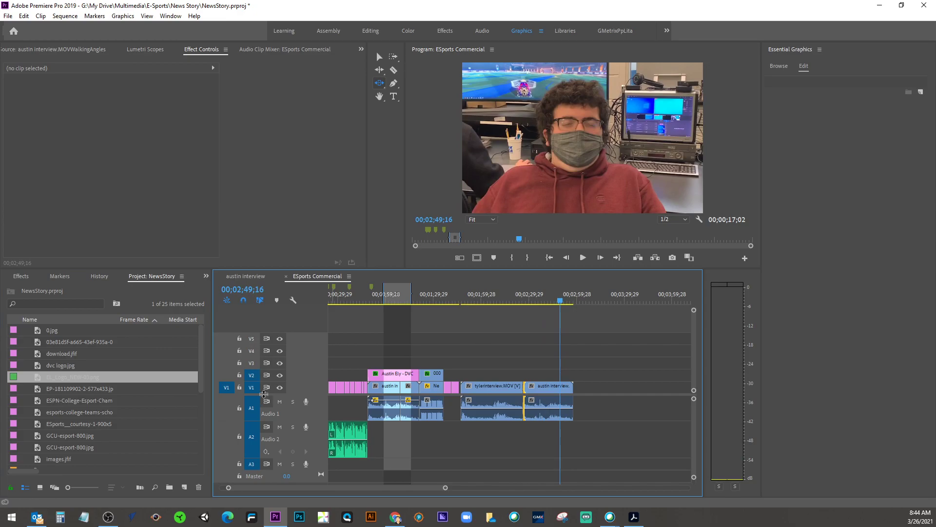
pyautogui.moveTo(263, 394); pyautogui.dragTo(308, 384)
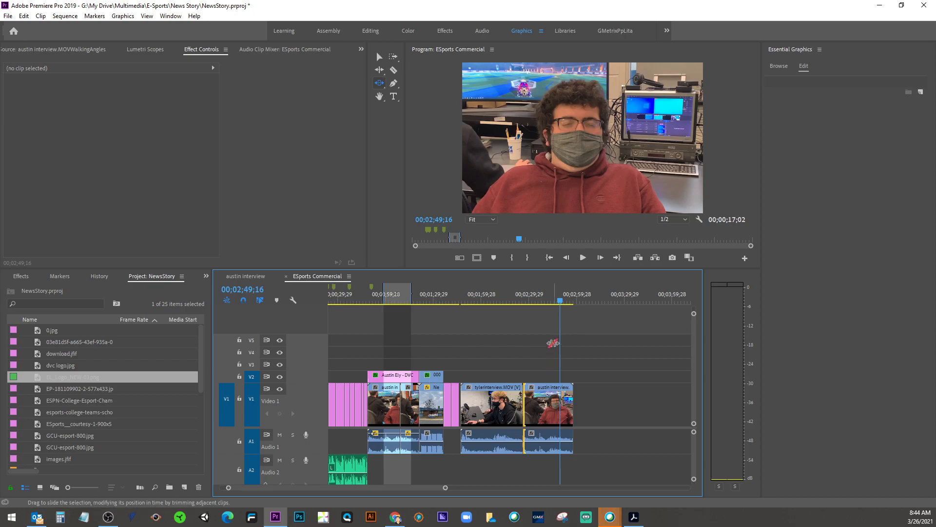
# Step: Move the playhead to 00;02;37;08 and set a poster frame for EL_Logo_NEW-03.png
pyautogui.moveTo(561, 305); pyautogui.dragTo(545, 305)
pyautogui.click(540, 305)
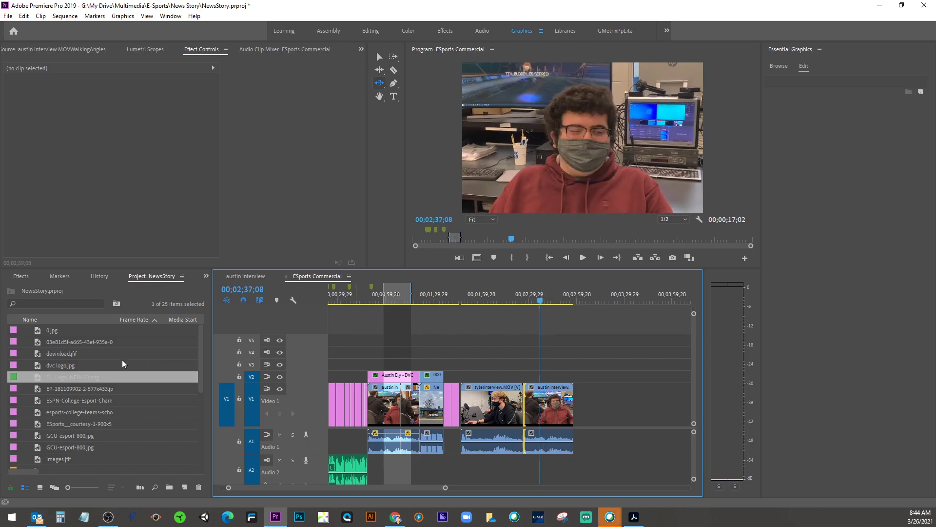
pyautogui.rightClick(69, 378)
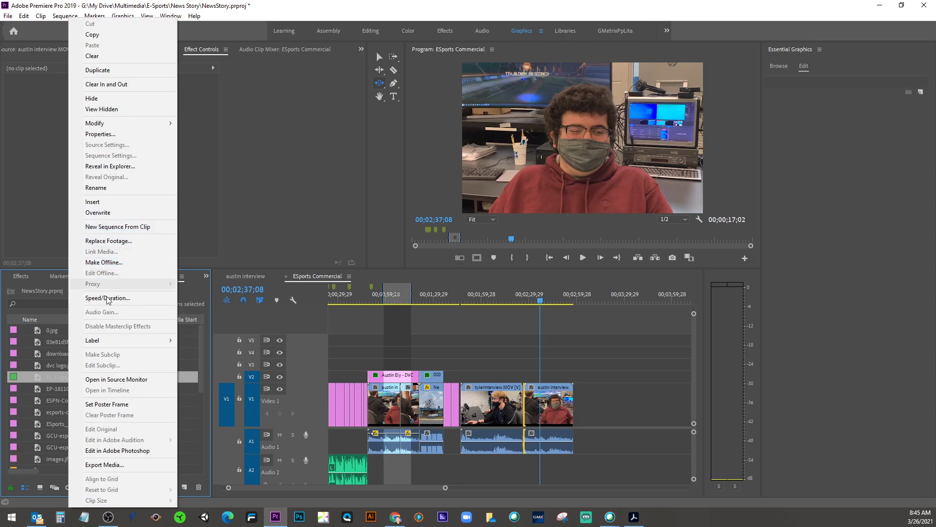
pyautogui.click(103, 409)
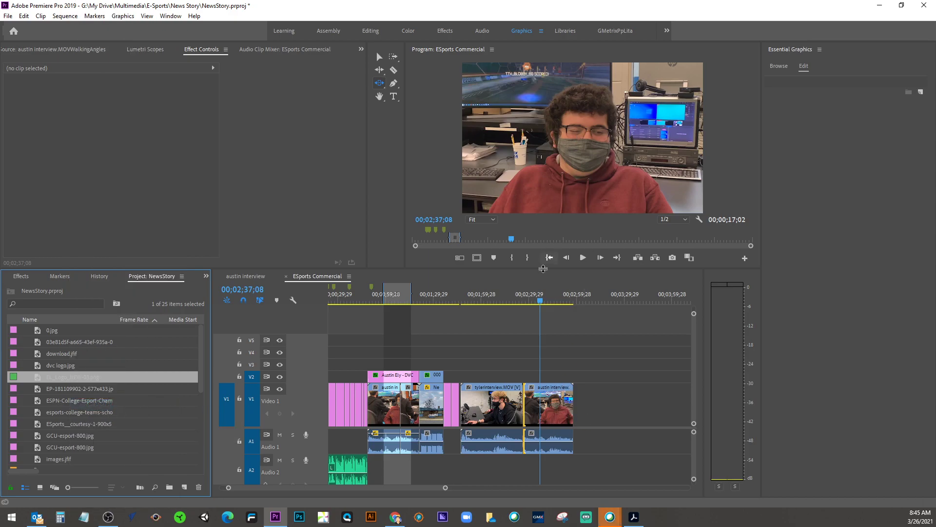
# Step: Move the playhead to 00;02;53;15 and set the poster frame for EL_Logo_NEW-03.png again
pyautogui.moveTo(540, 305); pyautogui.dragTo(569, 305)
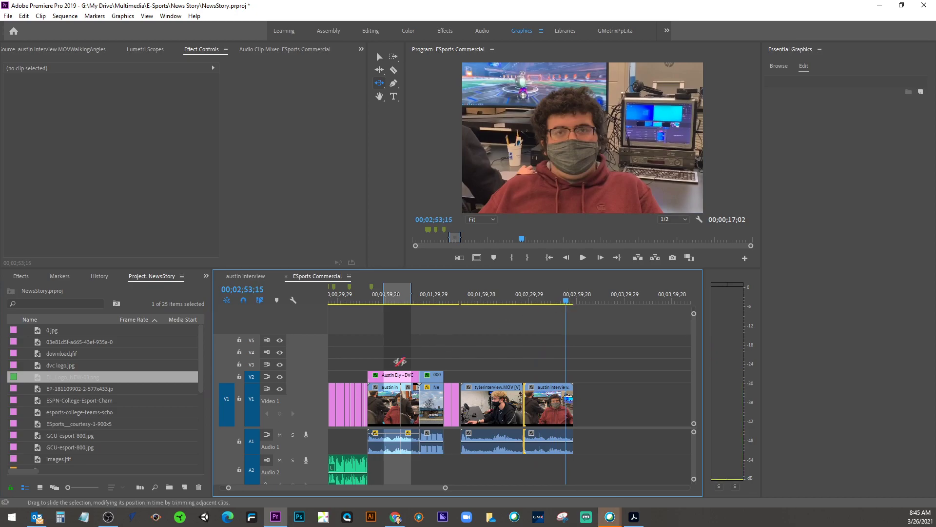
pyautogui.rightClick(92, 383)
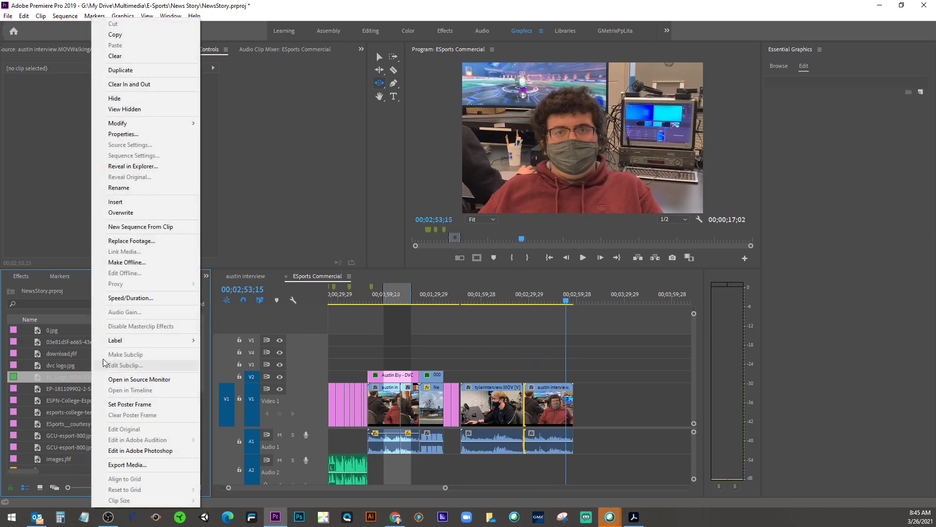
pyautogui.click(128, 404)
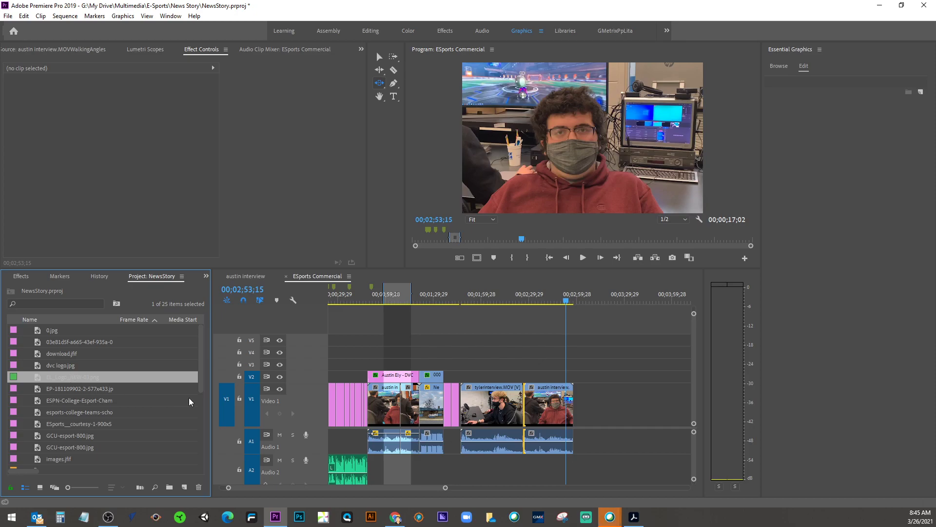
# Step: Create a proxy of NewsOpening.MTS in H.264 format with the 1024x540 H.264 preset, stored next to the original media
pyautogui.moveTo(201, 385); pyautogui.dragTo(196, 465)
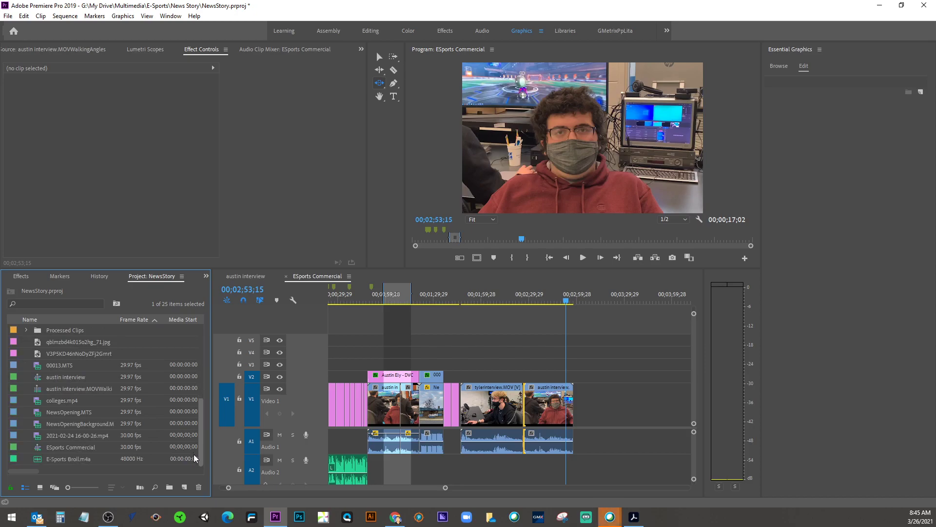
pyautogui.click(82, 414)
pyautogui.rightClick(81, 417)
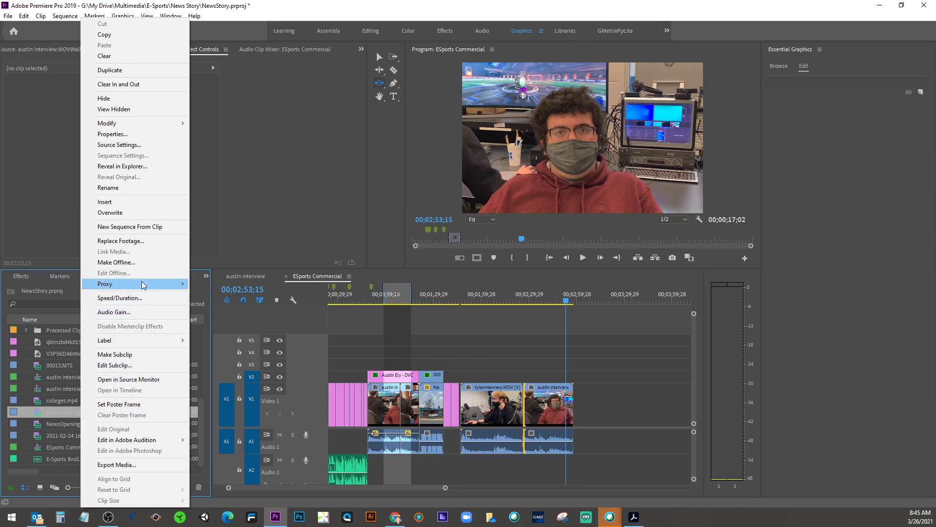
pyautogui.moveTo(144, 284)
pyautogui.click(228, 287)
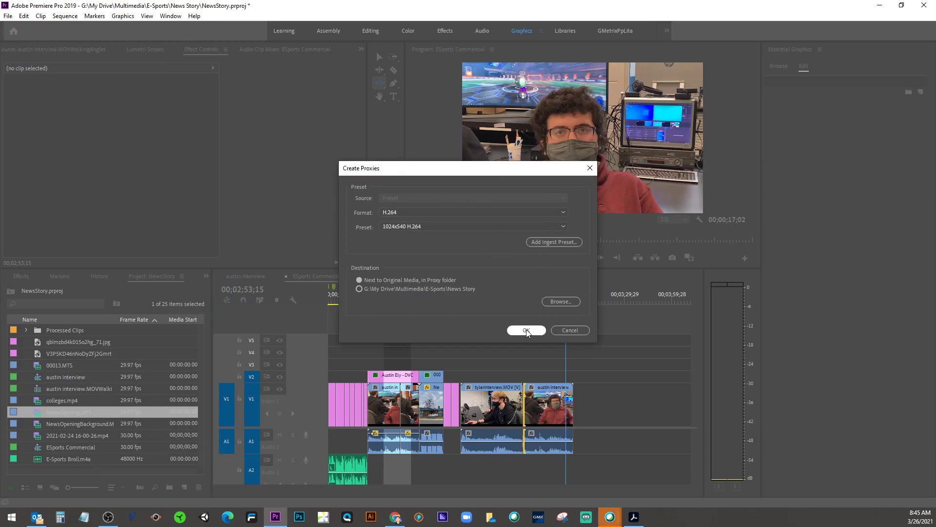
pyautogui.click(527, 331)
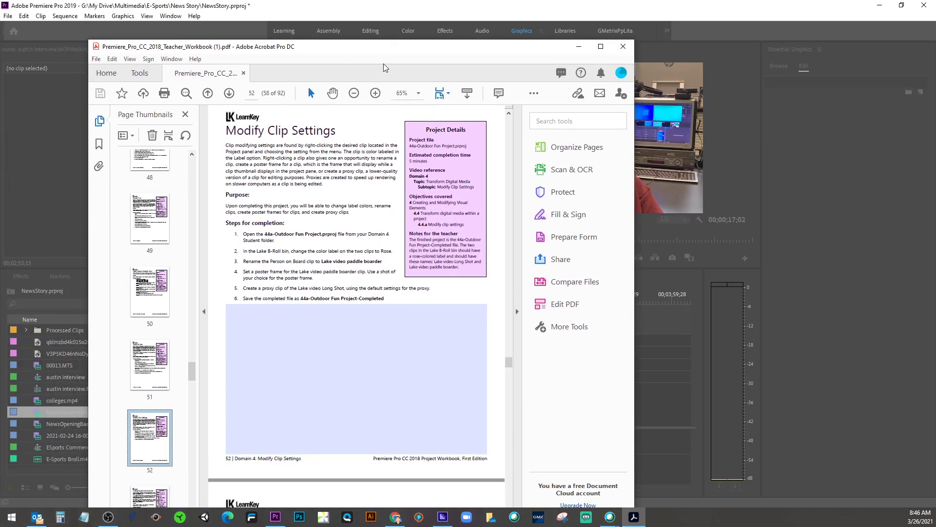
# Step: Consult the workbook's Change Speed and Direction project on page 53, then return to Premiere Pro with Media Encoder minimized
pyautogui.scroll(-2, 298, 202)
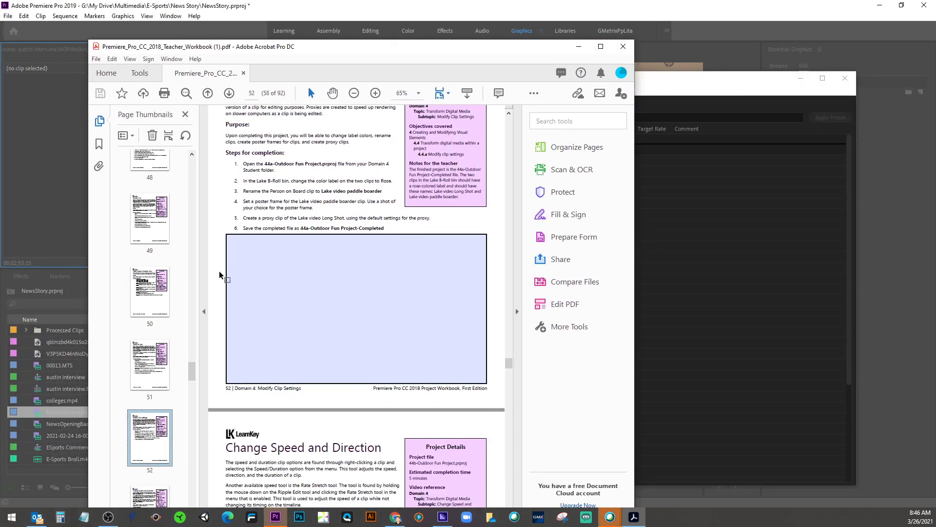
pyautogui.click(157, 495)
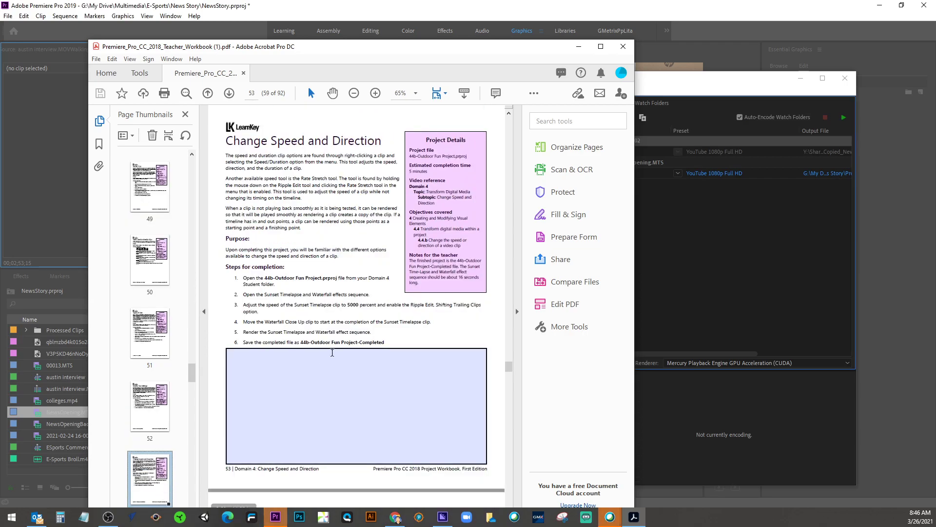
pyautogui.hotkey('alt', 'F4')
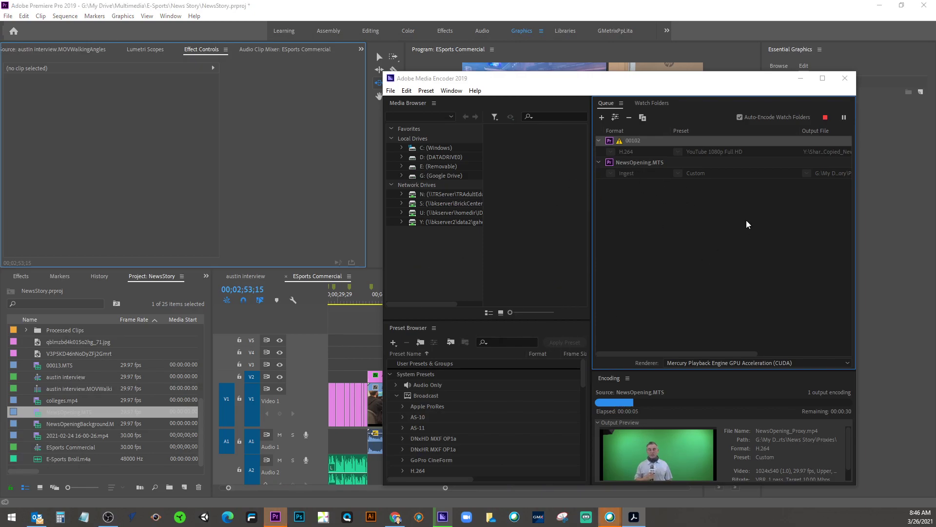
pyautogui.click(800, 78)
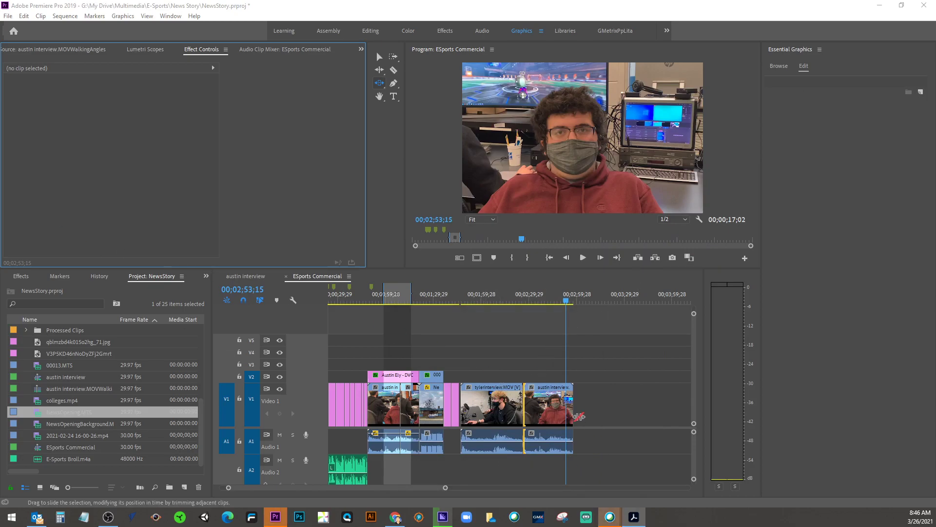
# Step: Set the last austin interview.MOV clip on the timeline to 120% speed with Reverse Speed enabled
pyautogui.click(379, 57)
pyautogui.click(548, 408)
pyautogui.rightClick(549, 406)
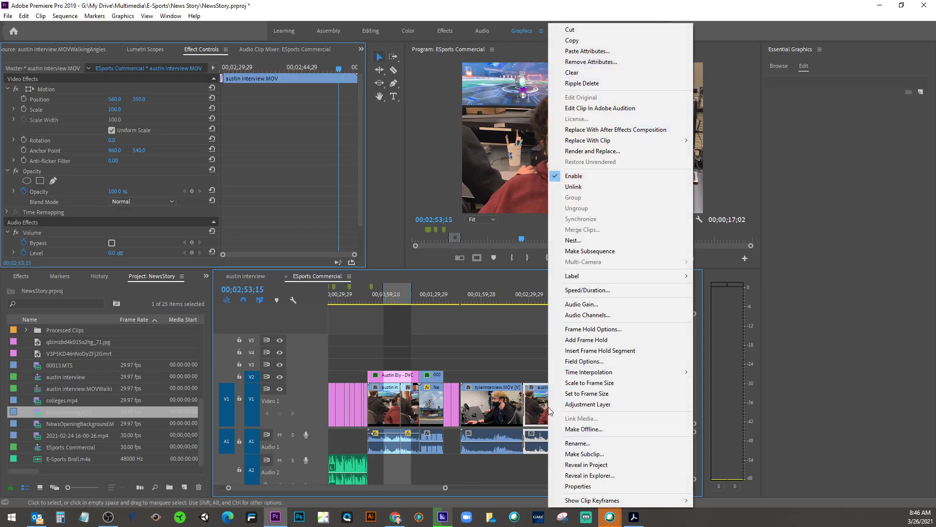
pyautogui.click(586, 294)
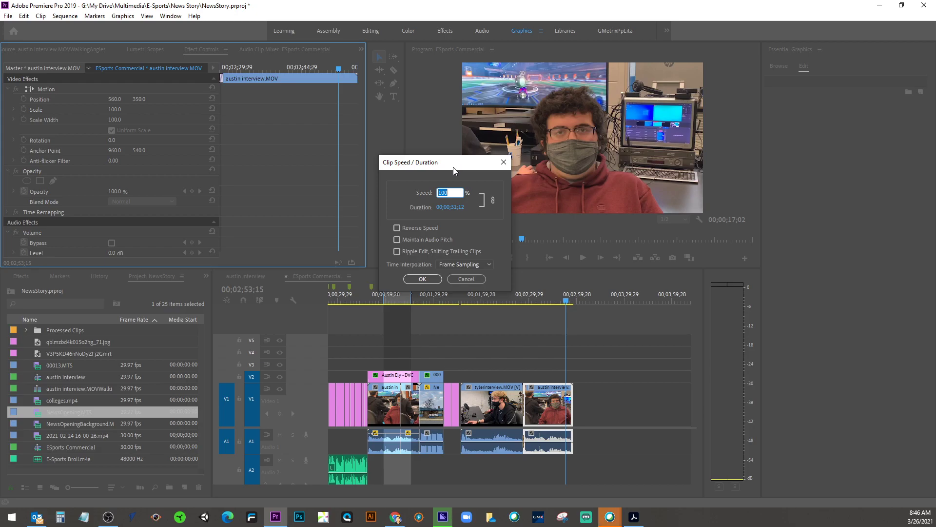
pyautogui.write('1')
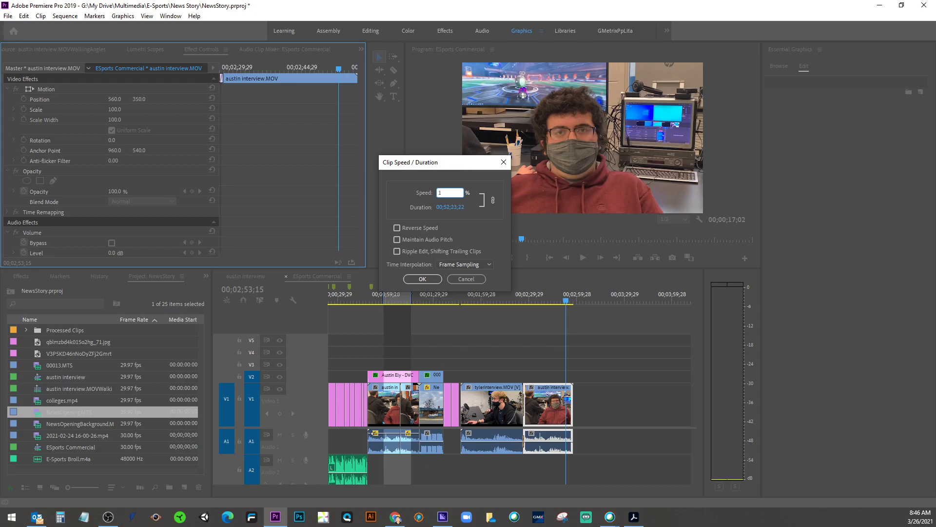
pyautogui.write('20')
pyautogui.moveTo(454, 193); pyautogui.dragTo(427, 191)
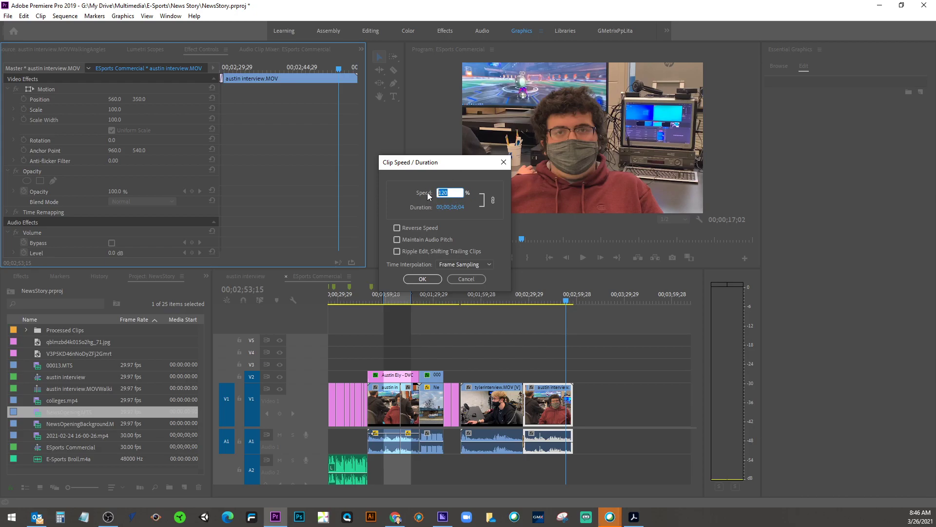
pyautogui.click(399, 229)
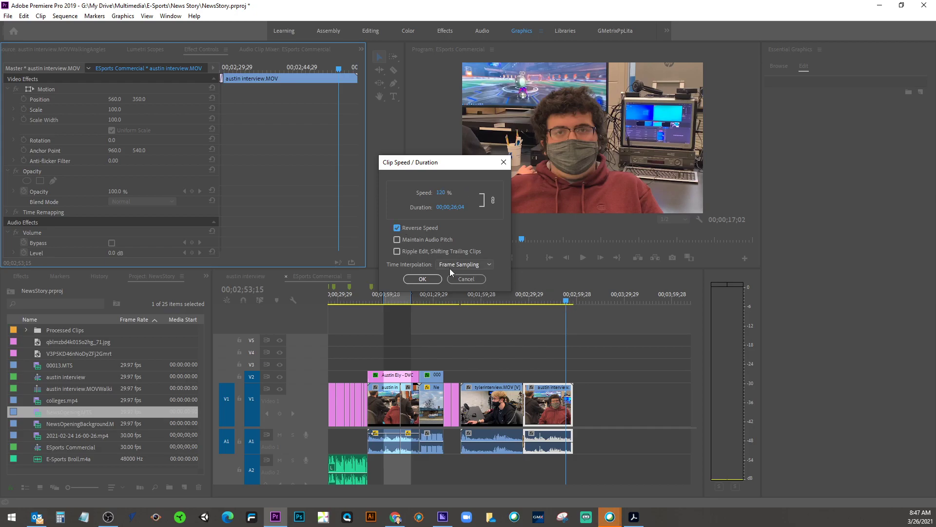
pyautogui.click(422, 279)
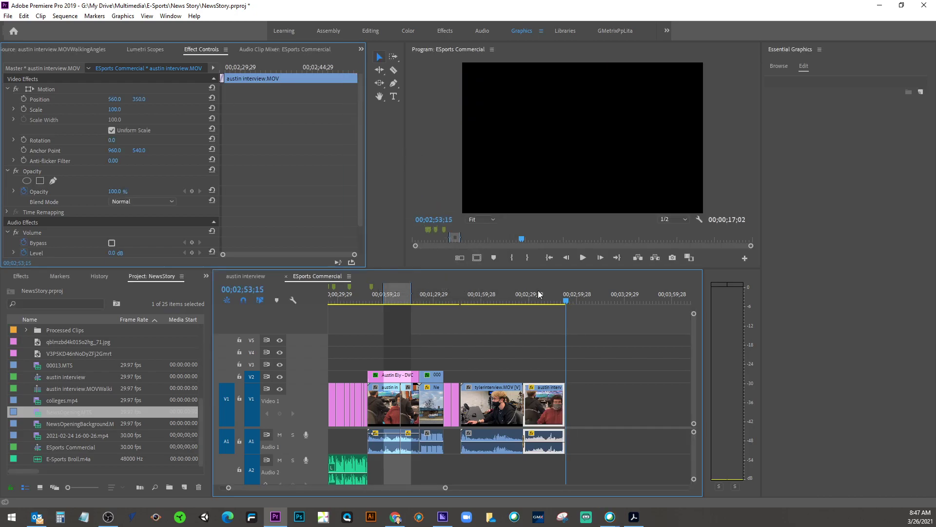
# Step: Play back the reversed austin interview.MOV clip at the end of the timeline, starting from 00;02;33;01
pyautogui.moveTo(565, 304); pyautogui.dragTo(534, 304)
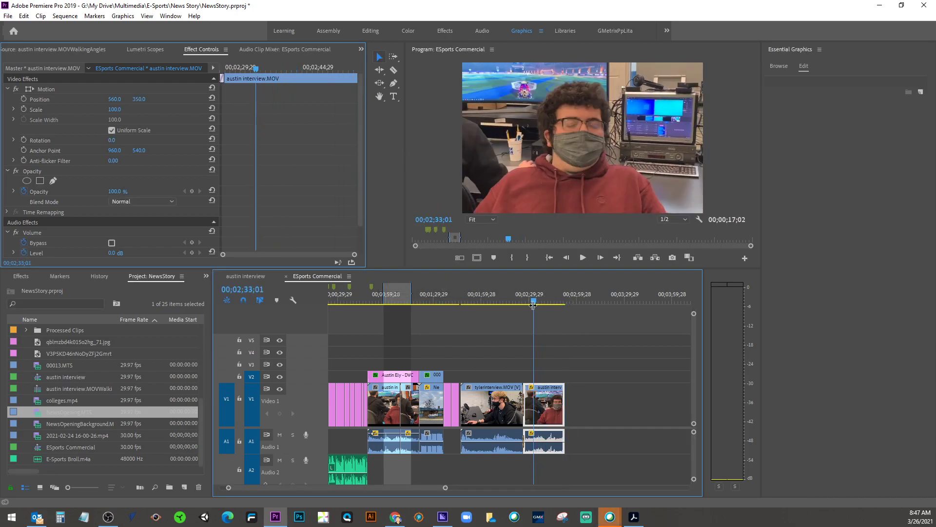
pyautogui.click(575, 257)
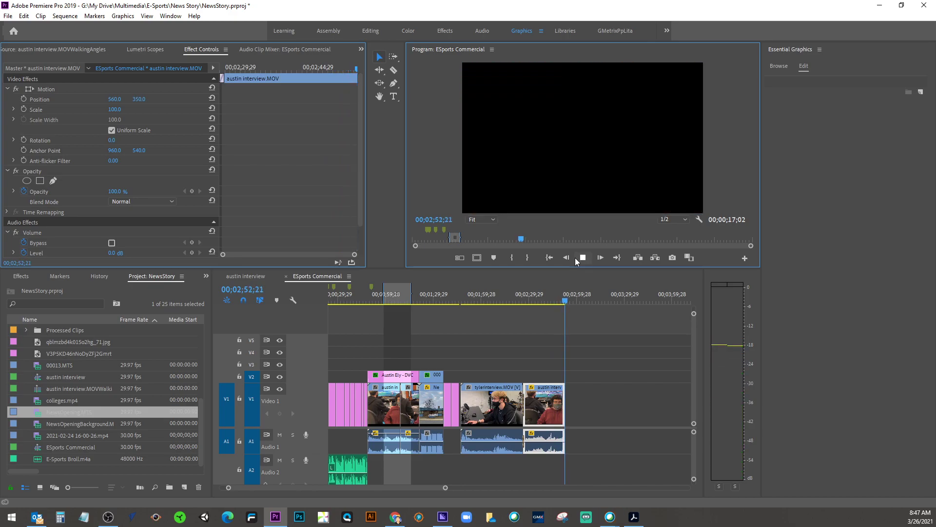
pyautogui.rightClick(545, 406)
pyautogui.click(620, 290)
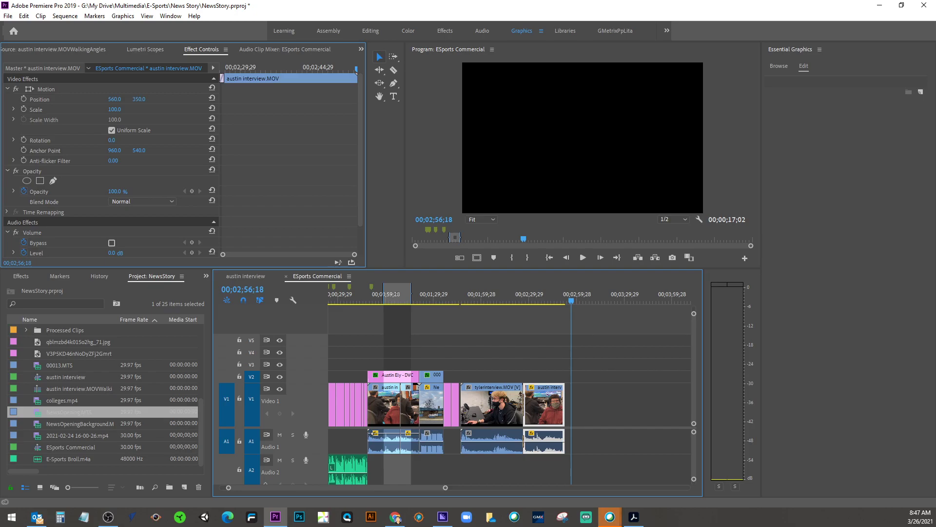
# Step: Read the workbook's Time Remapping and Frame Hold Freezing project on page 54, and return to Premiere Pro
pyautogui.click(633, 516)
pyautogui.moveTo(363, 38); pyautogui.dragTo(365, 37)
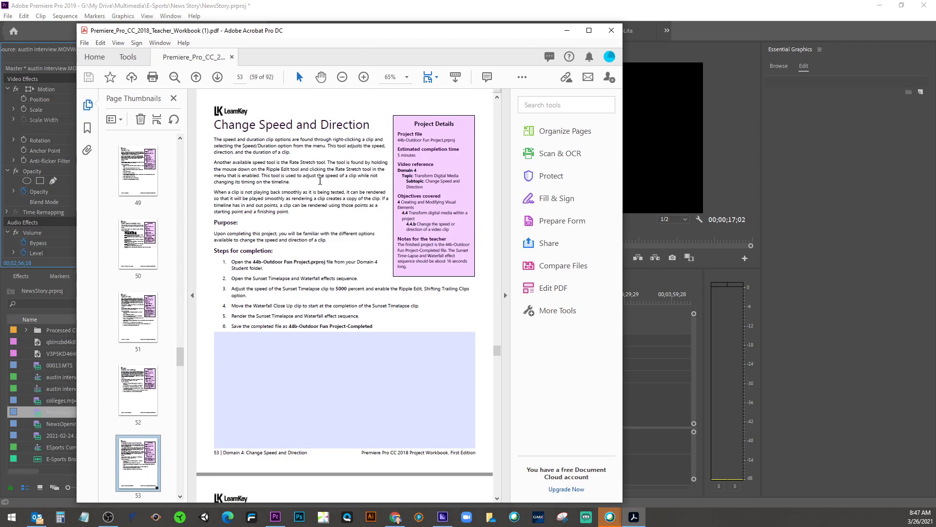
pyautogui.scroll(-5, 301, 215)
pyautogui.scroll(-3, 301, 216)
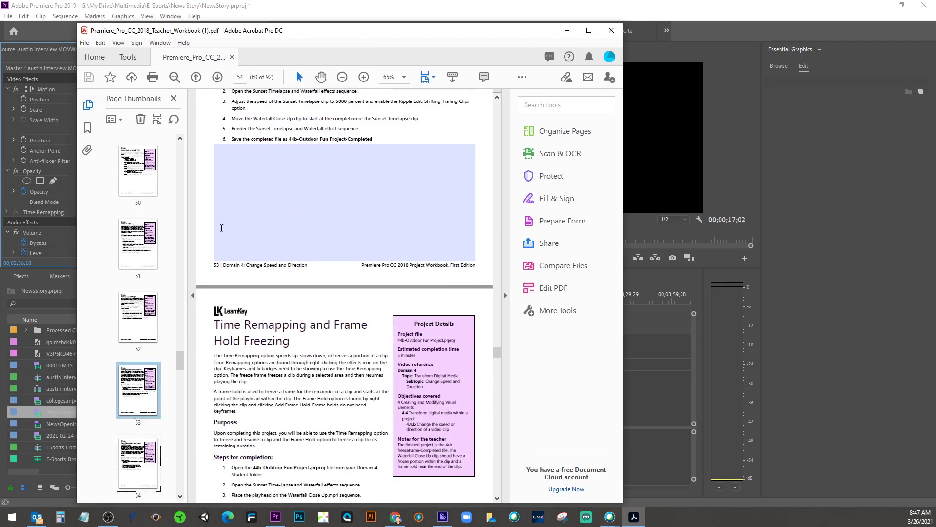
pyautogui.scroll(-3, 301, 216)
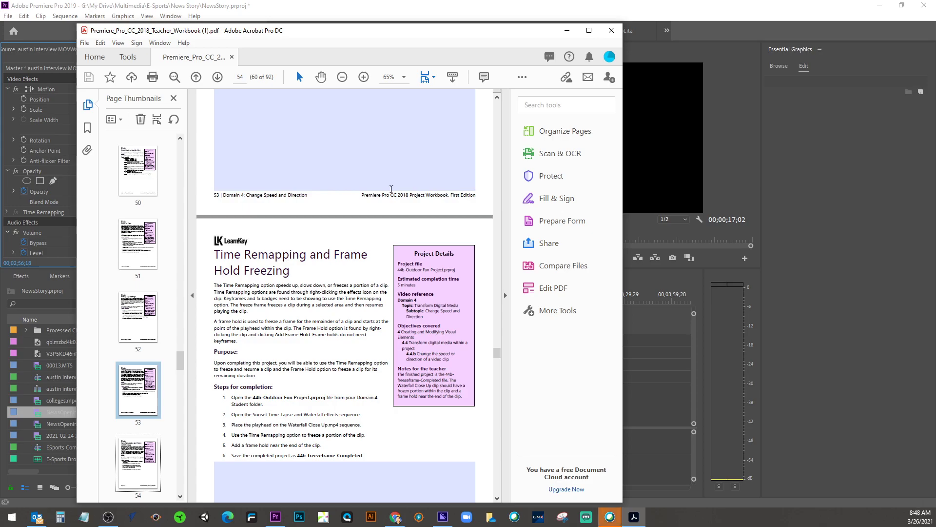
pyautogui.click(589, 30)
pyautogui.scroll(-1, 347, 247)
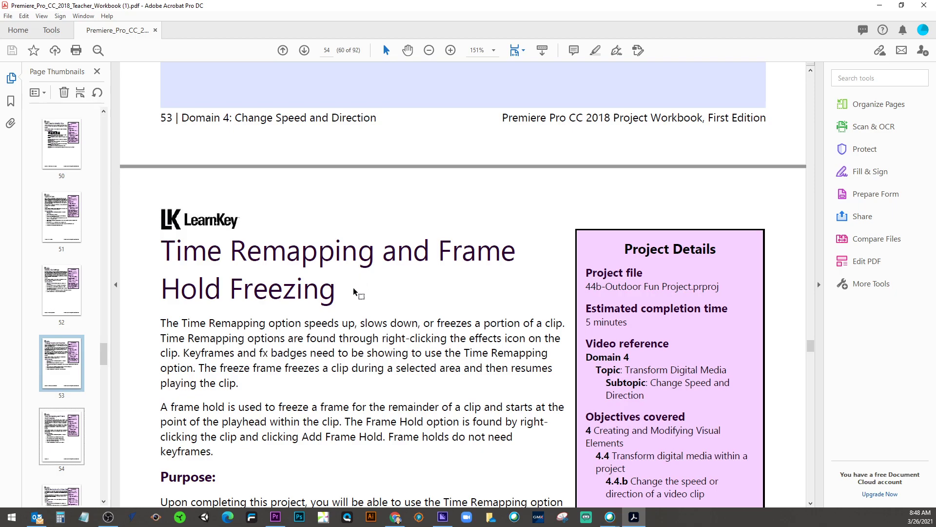
pyautogui.scroll(-1, 354, 292)
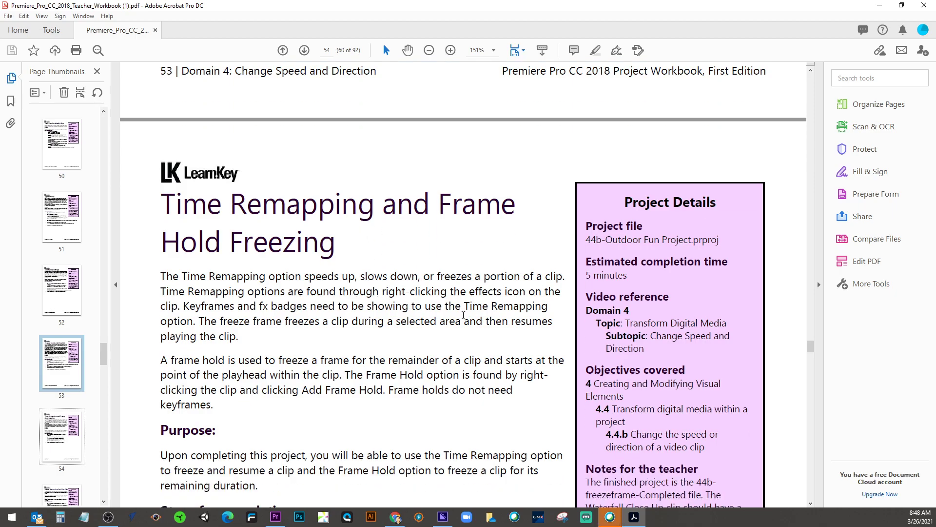
pyautogui.scroll(-2, 464, 315)
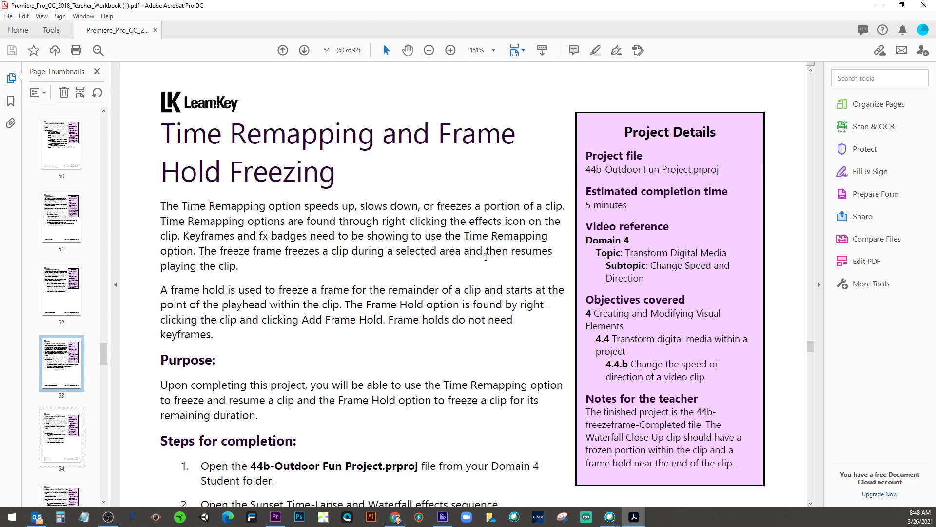
pyautogui.click(880, 5)
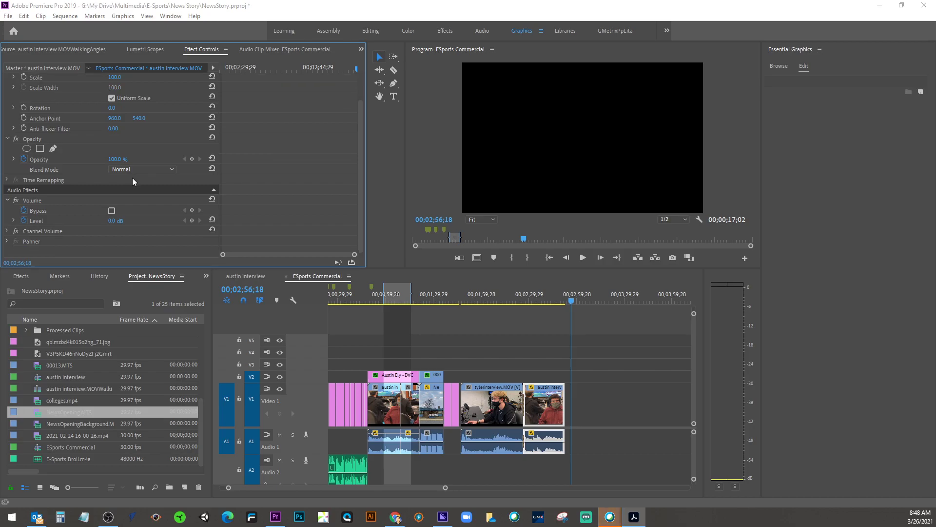
# Step: Move the playhead to 00;02;39;22 and examine the Export Frame format, path and Import into project options, leaving without exporting
pyautogui.scroll(-1, 259, 195)
pyautogui.moveTo(571, 300); pyautogui.dragTo(546, 311)
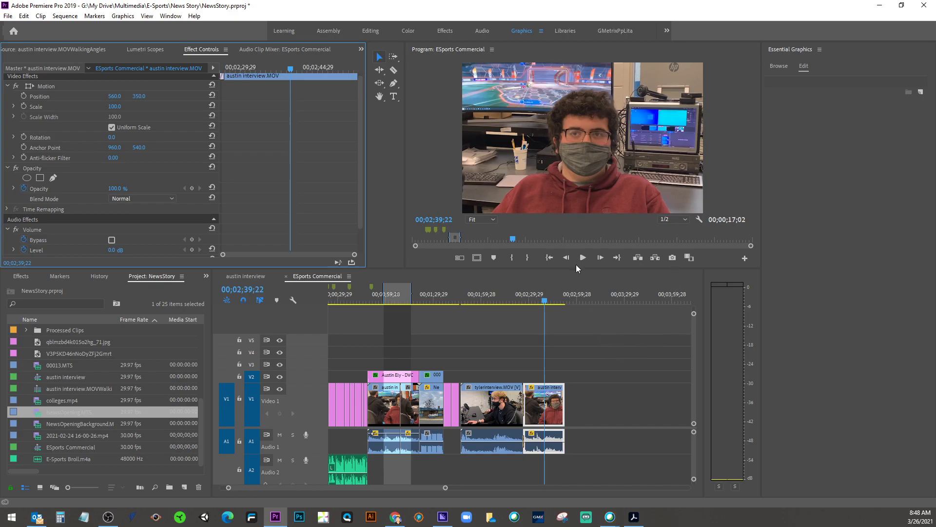
pyautogui.click(673, 257)
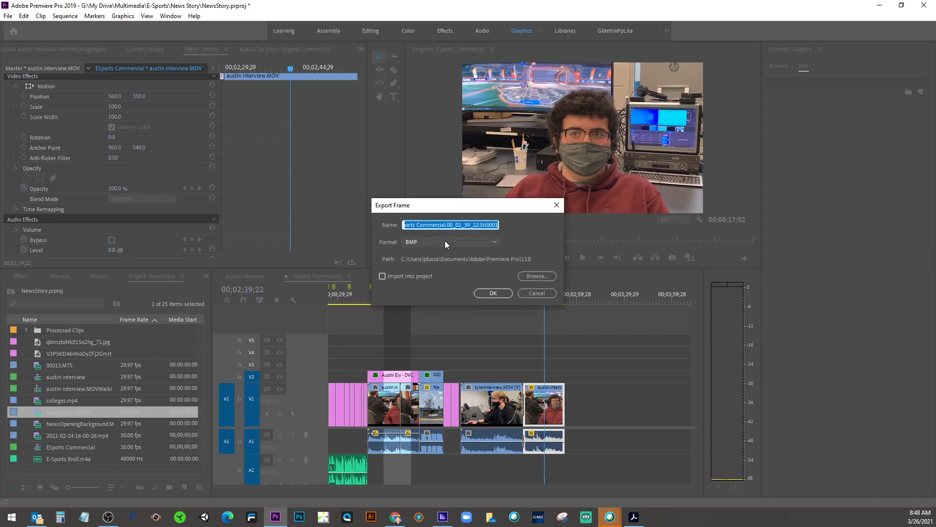
pyautogui.click(443, 242)
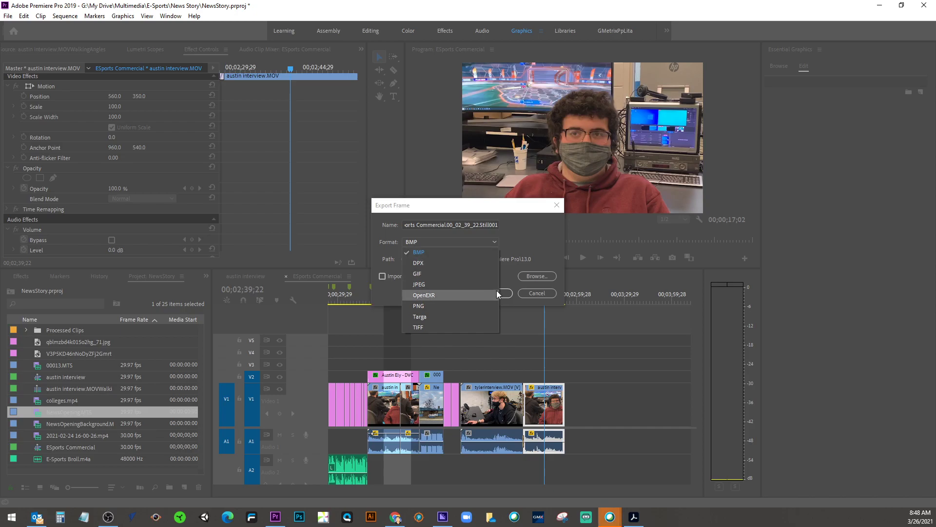
pyautogui.click(517, 305)
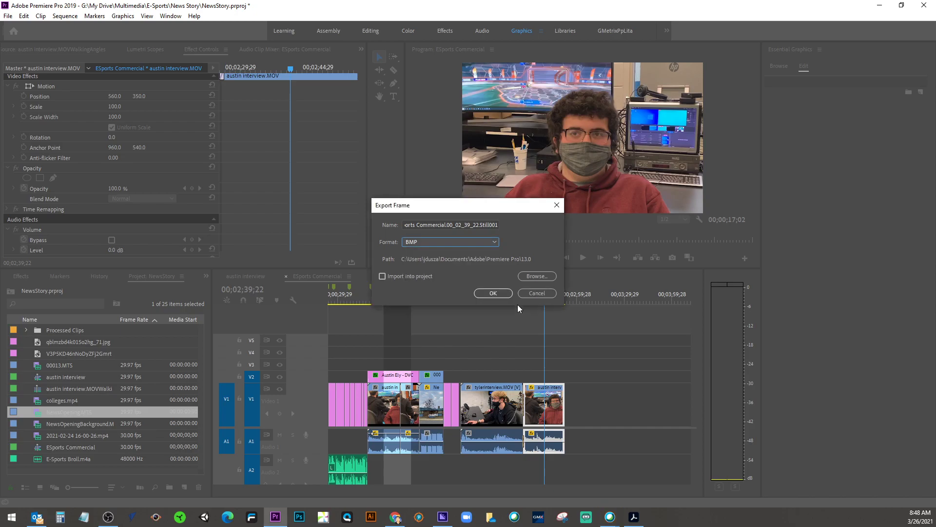
pyautogui.click(383, 276)
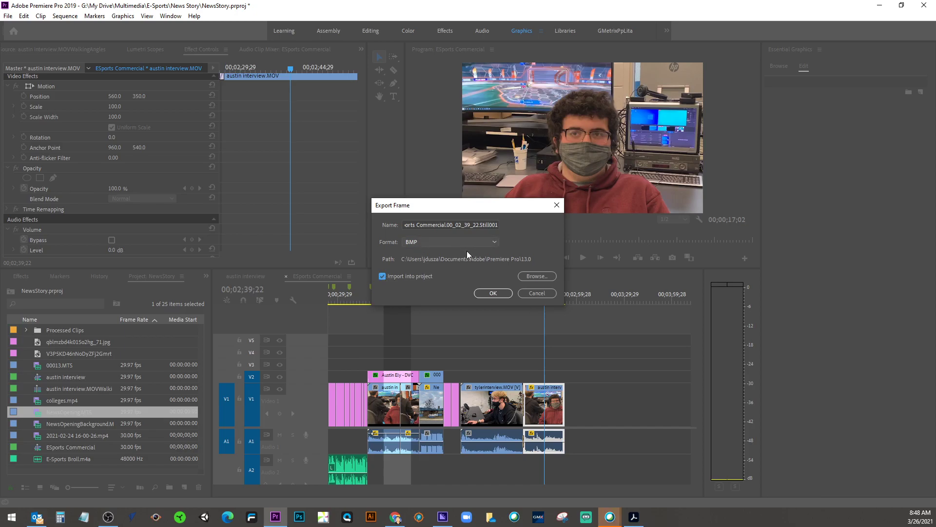
pyautogui.click(531, 276)
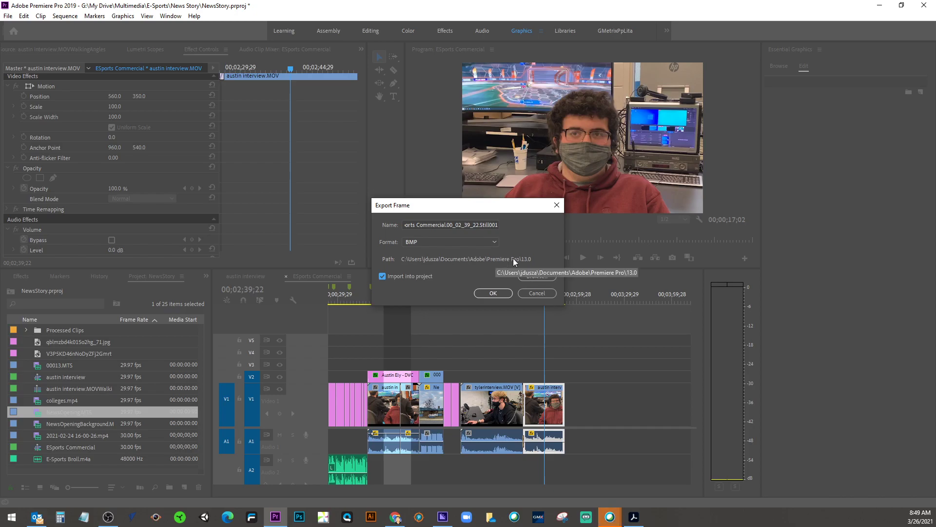
pyautogui.click(537, 293)
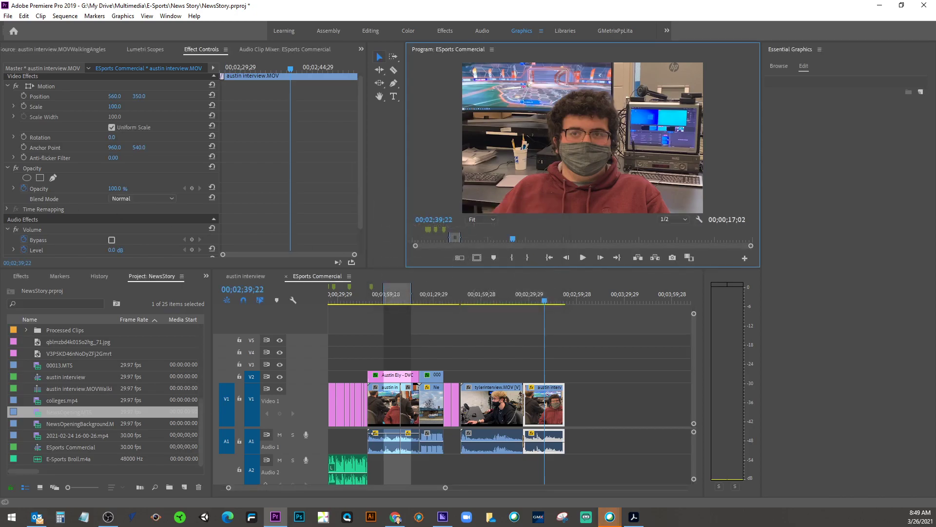
# Step: Read the workbook's Adjust the Audio of a Video Clip project on page 55, and return to Premiere Pro
pyautogui.hotkey('alt', 'Tab')
pyautogui.scroll(-2, 101, 327)
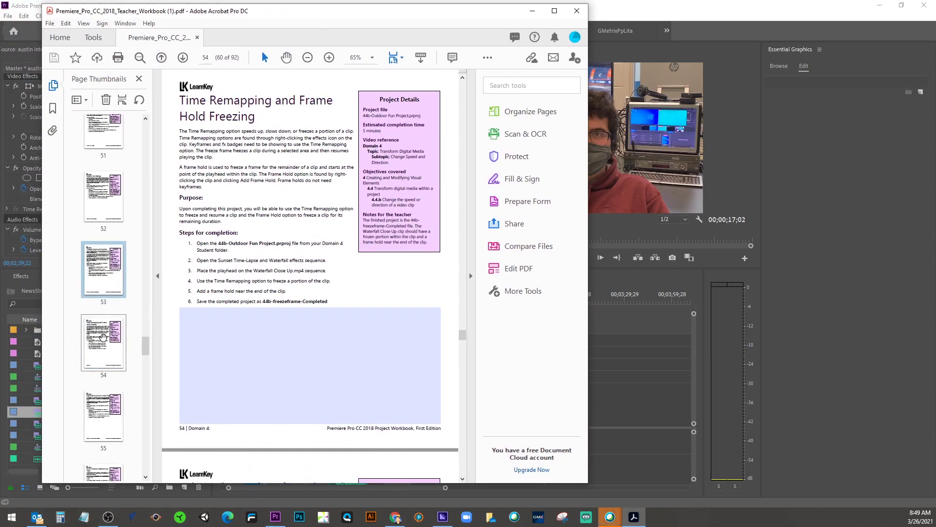
pyautogui.scroll(-1, 117, 344)
pyautogui.scroll(1, 121, 341)
pyautogui.click(183, 58)
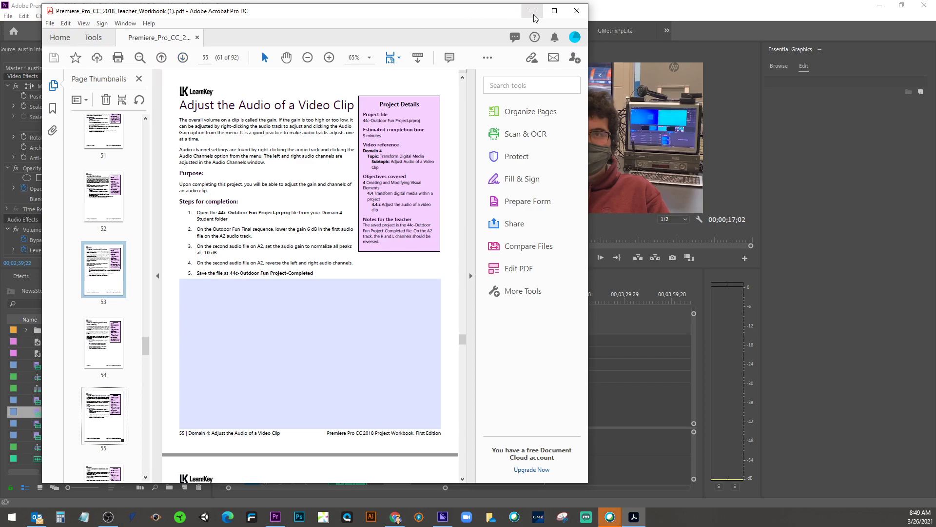
pyautogui.click(554, 10)
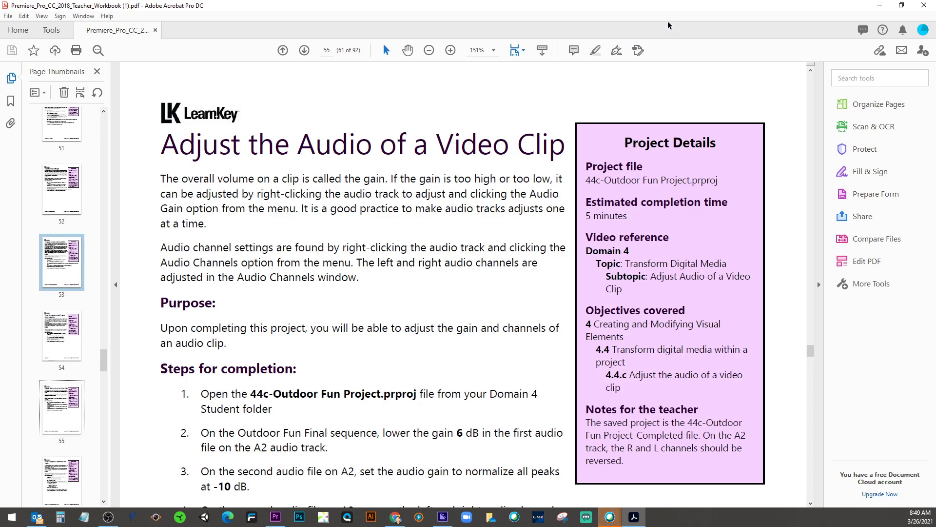
pyautogui.press('super+Down')
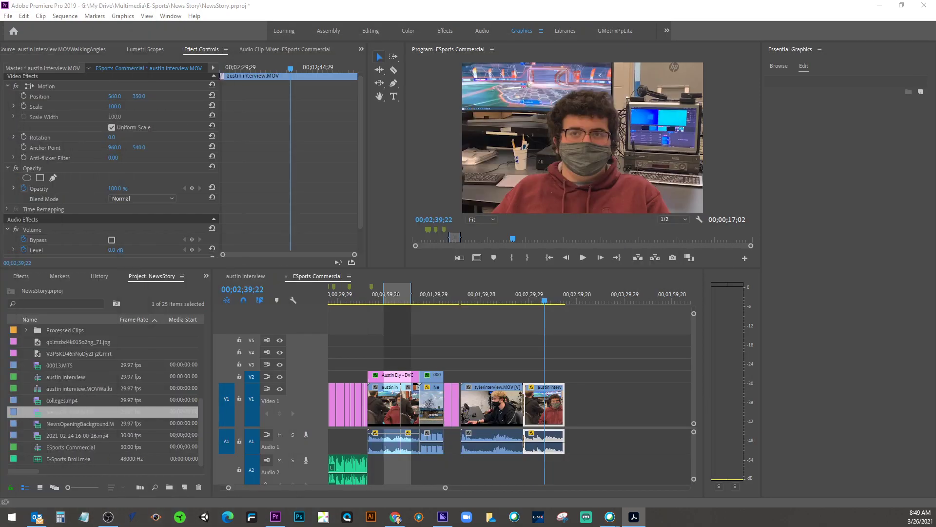
# Step: Switch to the Audio workspace, select the last austin interview.MOV clip and open the Audio 3 track name for editing in the Audio Clip Mixer
pyautogui.click(481, 31)
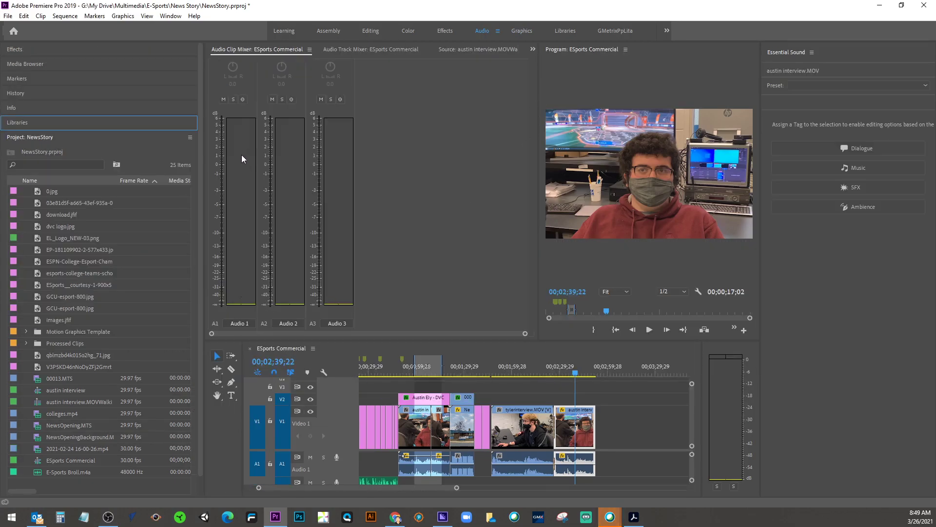
pyautogui.click(580, 439)
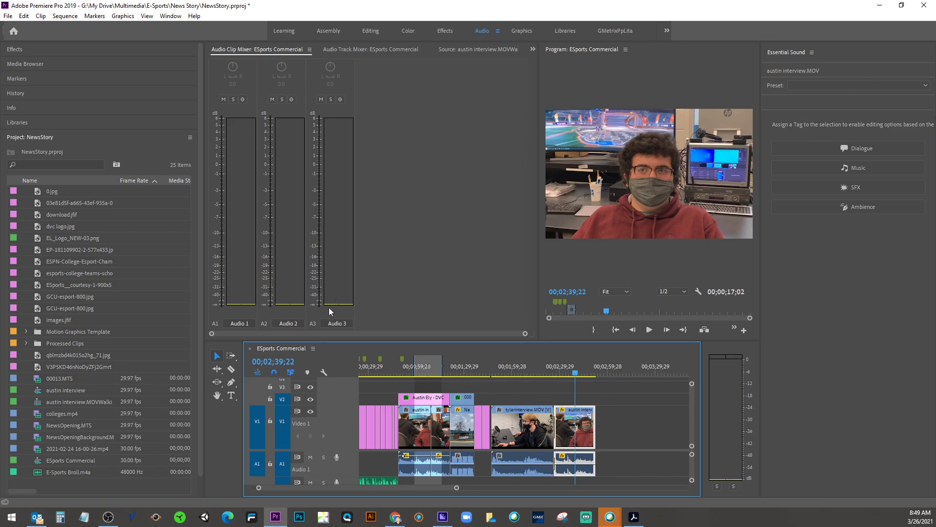
pyautogui.click(337, 322)
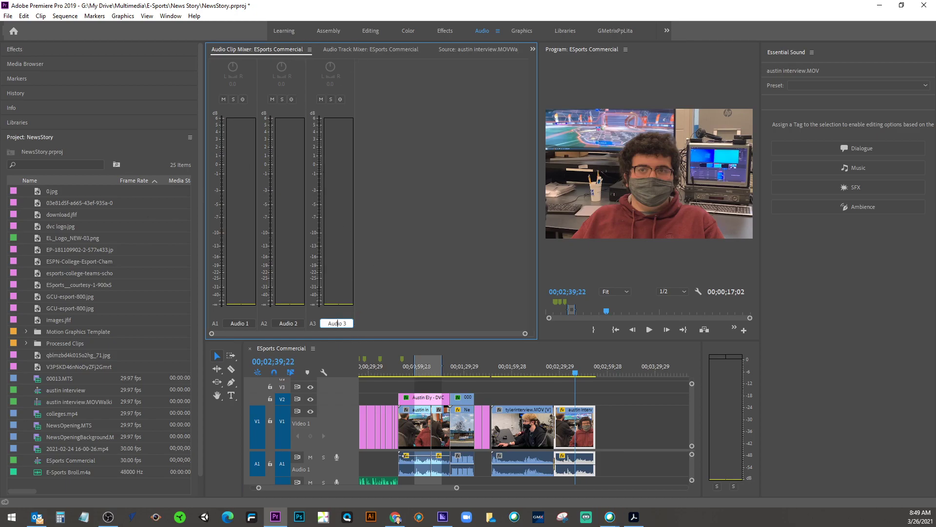
# Step: Switch to the maximized workbook and page from 54 to the Auto-Correction Methods and Tools project on page 56
pyautogui.hotkey('alt', 'Tab')
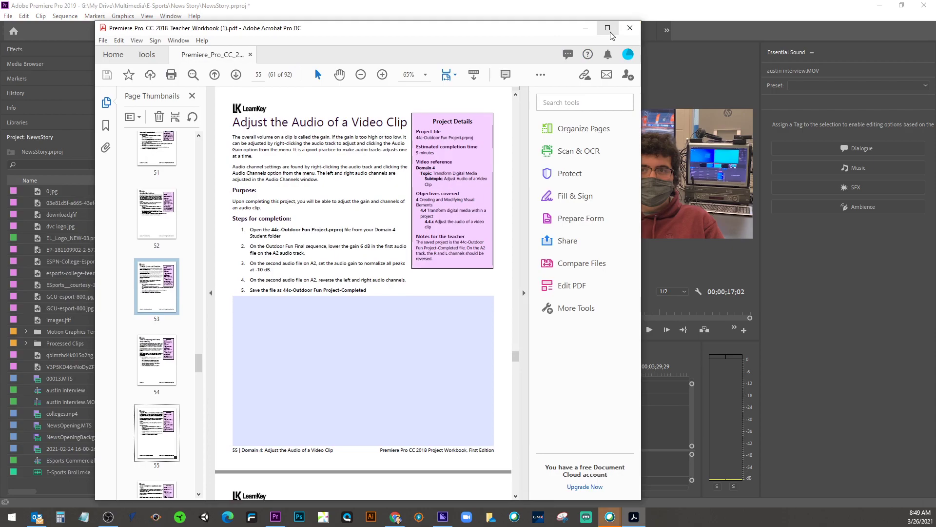
pyautogui.press('super+Up')
pyautogui.click(66, 325)
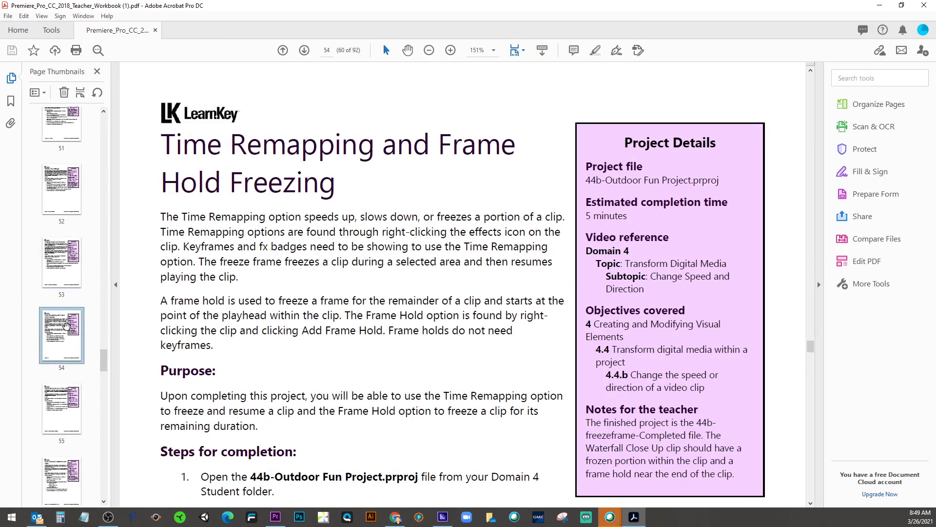
pyautogui.click(56, 403)
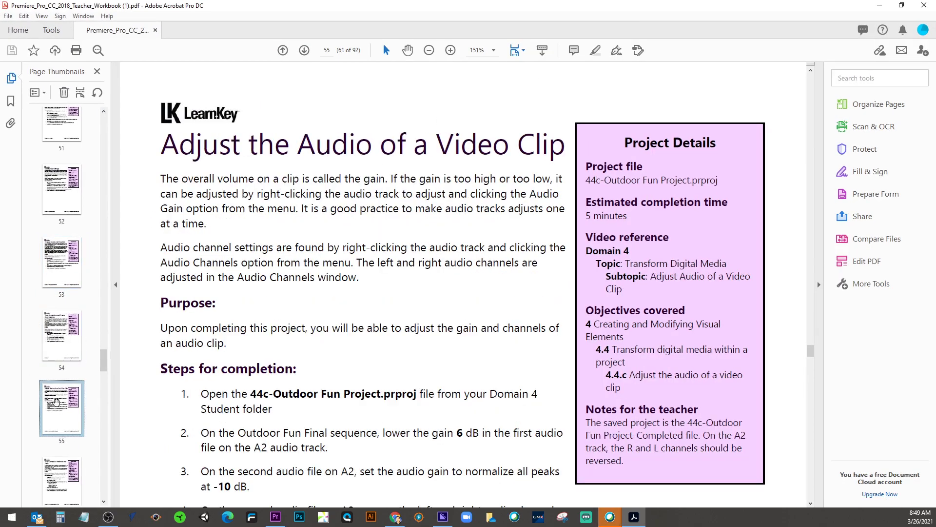
pyautogui.click(56, 402)
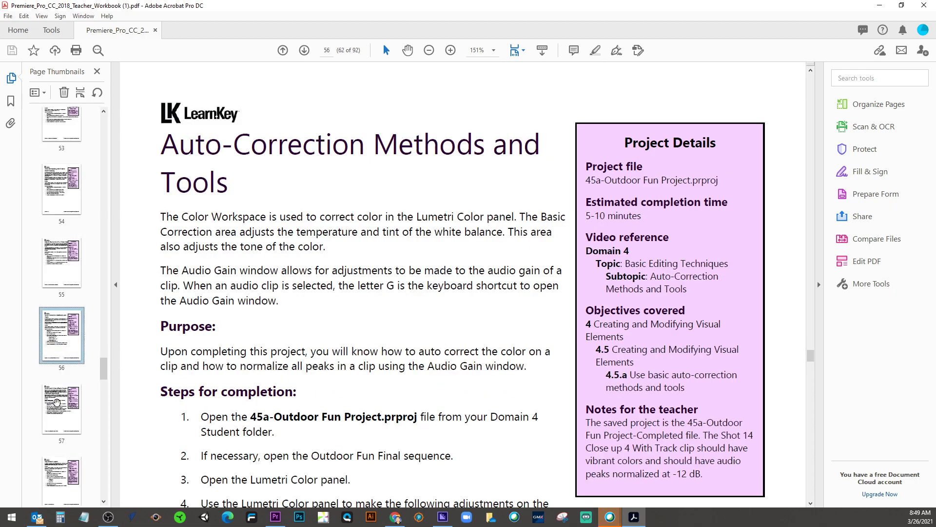
pyautogui.scroll(1, 217, 401)
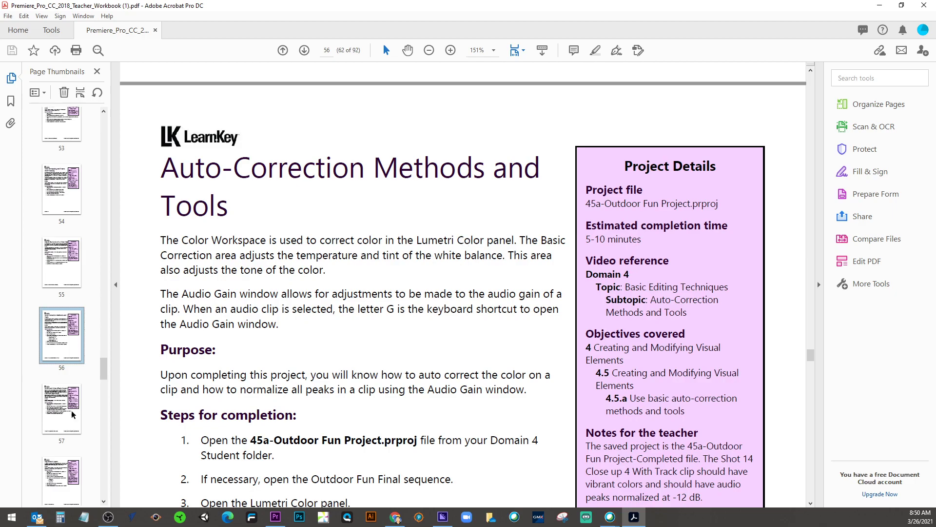
# Step: Read the Audio and Video Effects Presets project and its completion steps on page 57 of the workbook
pyautogui.click(55, 418)
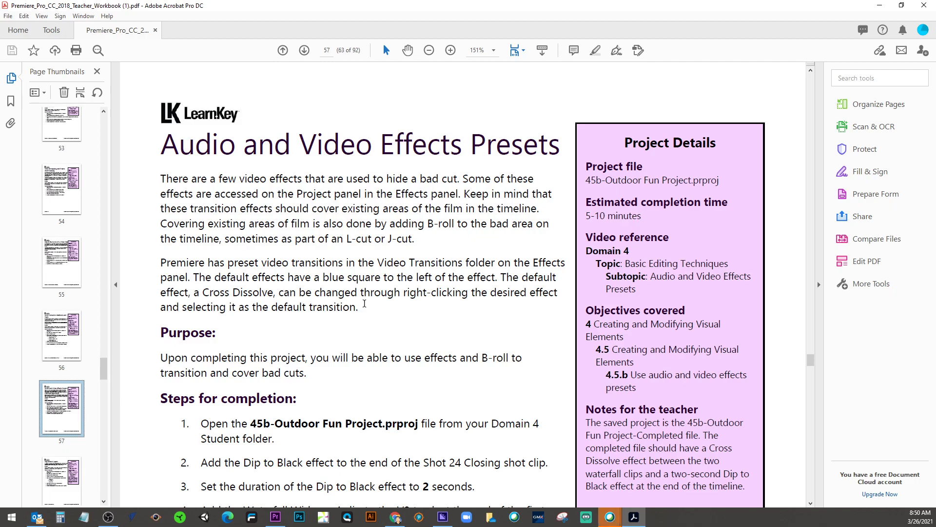
pyautogui.scroll(-1, 364, 305)
pyautogui.scroll(-2, 363, 304)
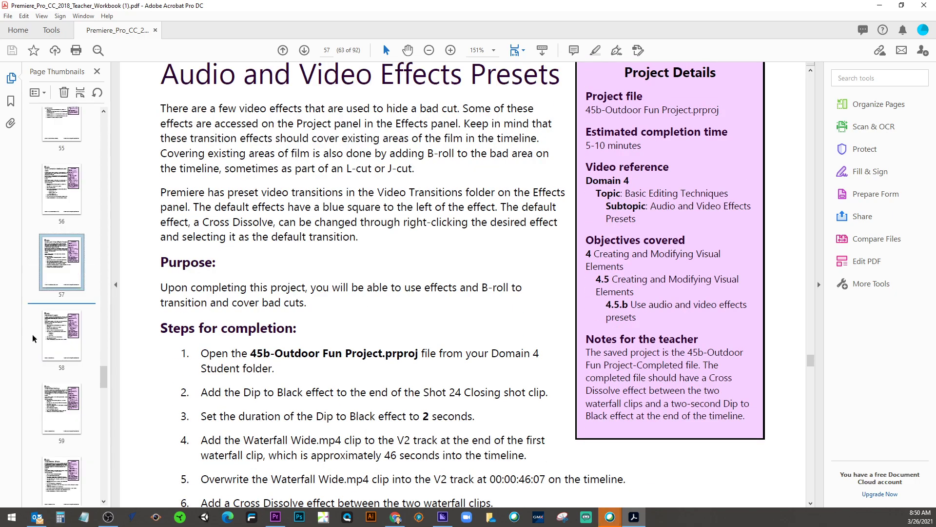
# Step: Read the Adjustment Layers project steps on page 58, then minimize the workbook to return to Premiere Pro
pyautogui.click(67, 329)
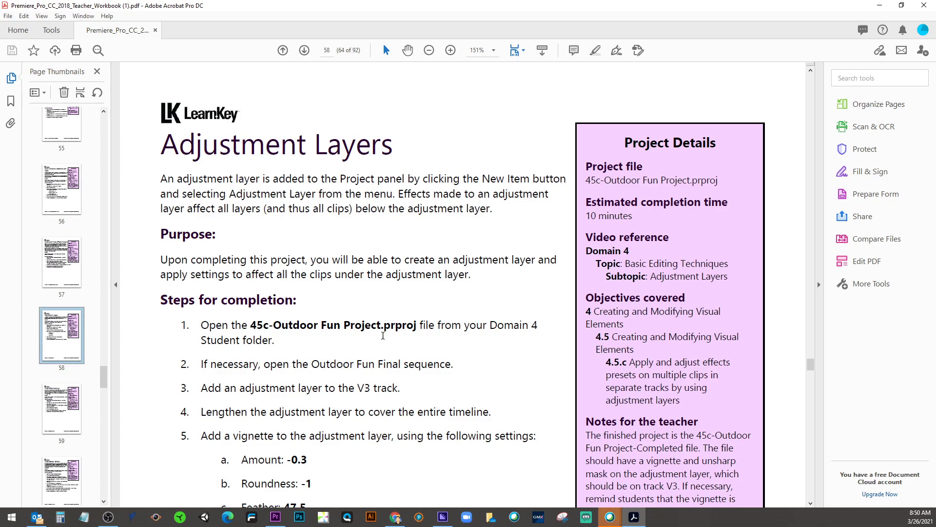
pyautogui.scroll(-5, 487, 269)
pyautogui.scroll(-5, 487, 268)
pyautogui.scroll(5, 489, 268)
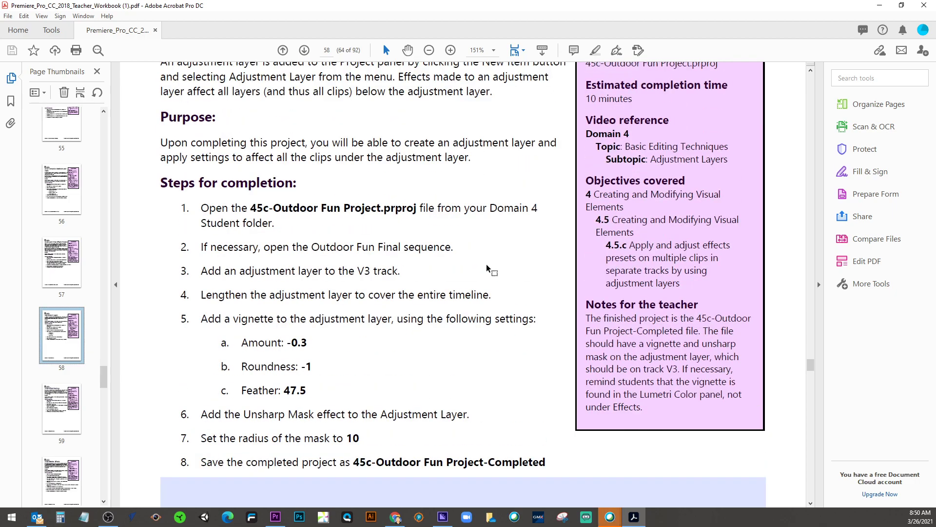
pyautogui.scroll(3, 487, 266)
pyautogui.doubleClick(820, 10)
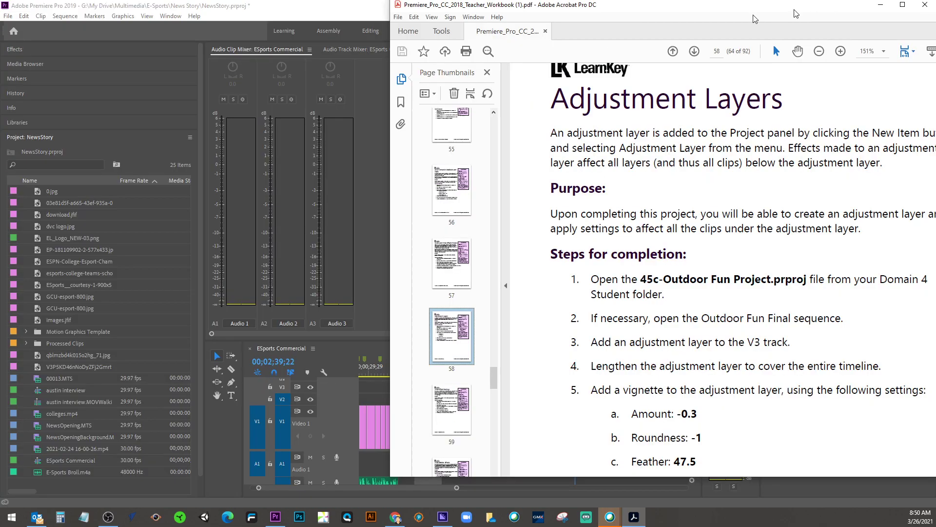
pyautogui.click(881, 5)
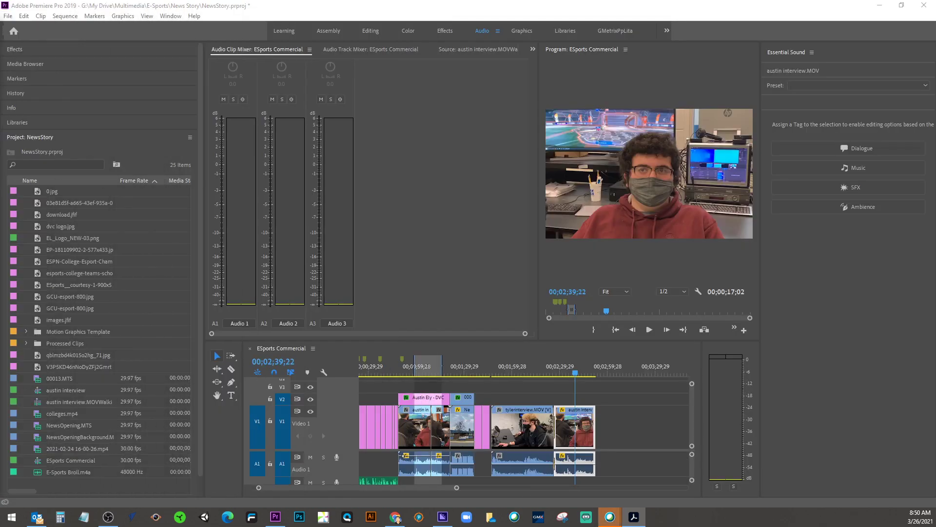
# Step: Switch to the Editing workspace and move the playhead to 00;01;02;12, over the first austin interview clip with the title
pyautogui.click(371, 31)
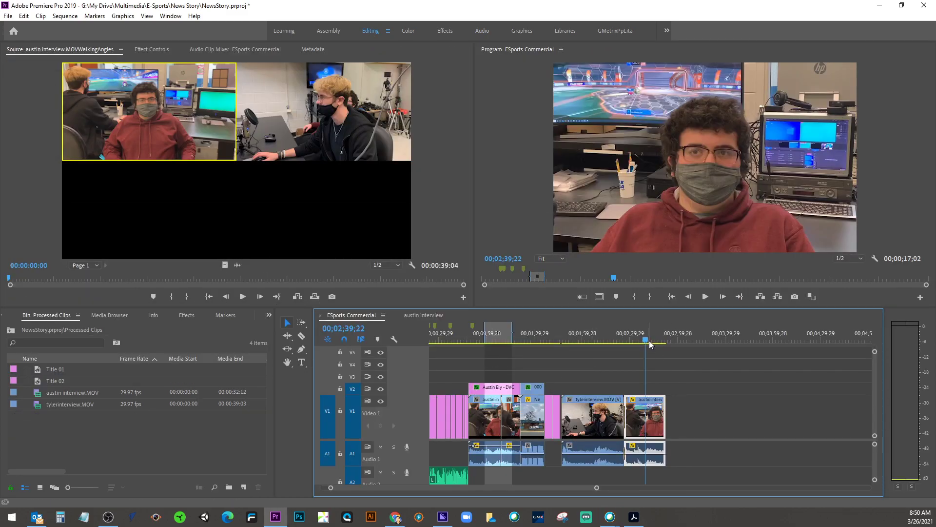
pyautogui.moveTo(649, 340); pyautogui.dragTo(503, 341)
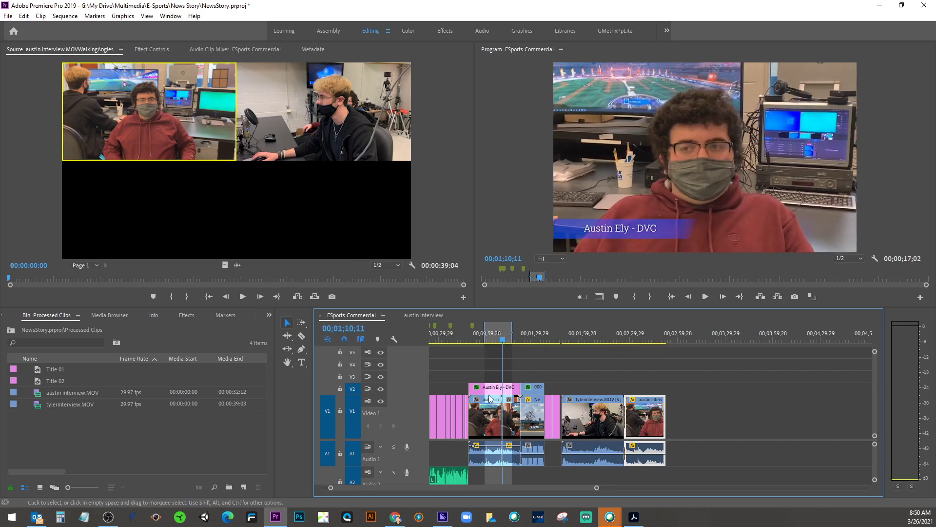
pyautogui.click(496, 345)
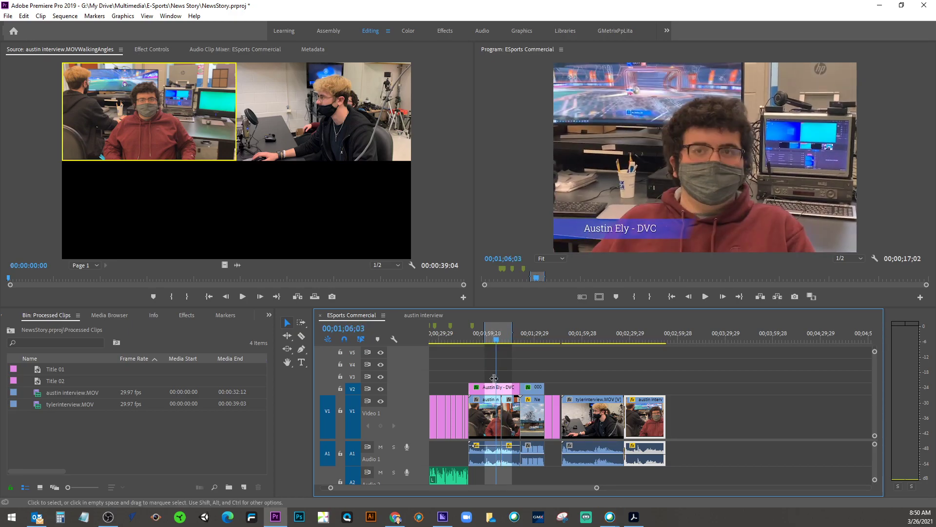
pyautogui.click(490, 339)
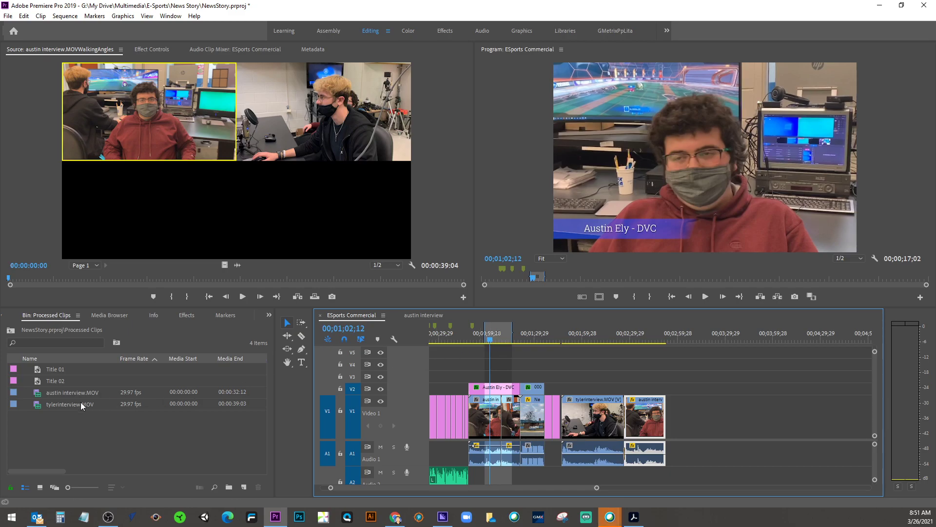
# Step: Create a 1120 x 700, 23.976 fps adjustment layer and place it on V3, spanning the first austin interview clips and the clip after them
pyautogui.rightClick(76, 425)
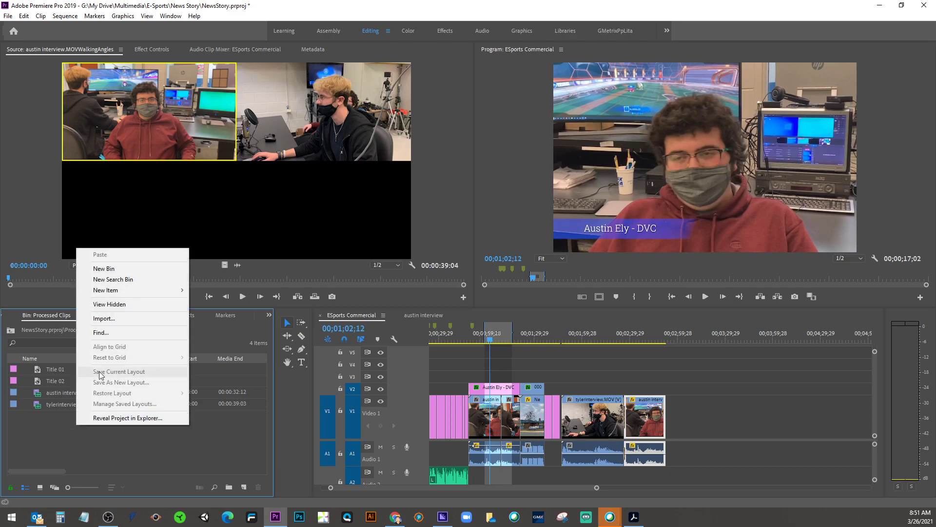
pyautogui.moveTo(125, 291)
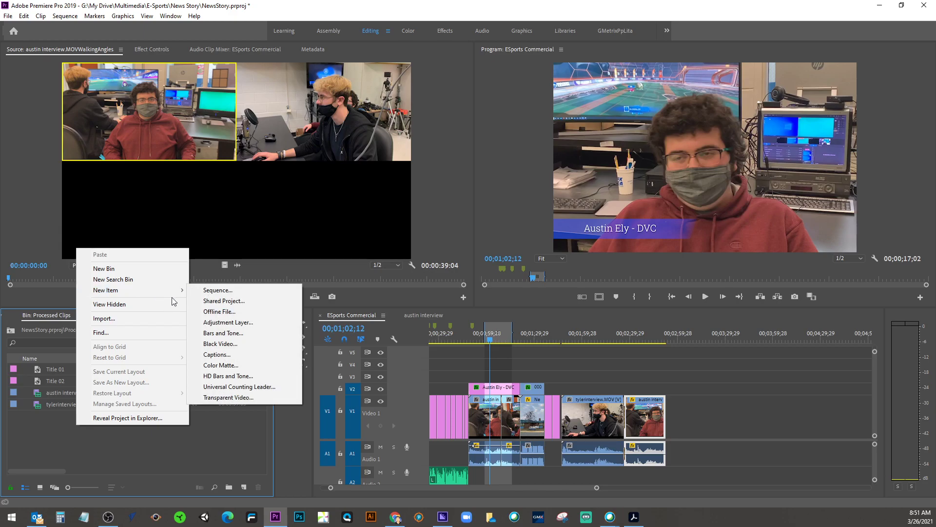
pyautogui.click(238, 322)
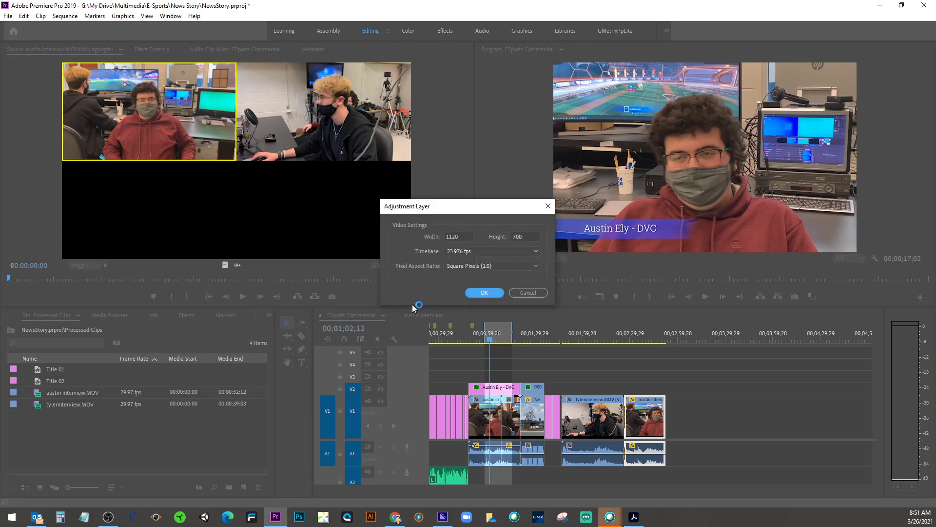
pyautogui.click(485, 292)
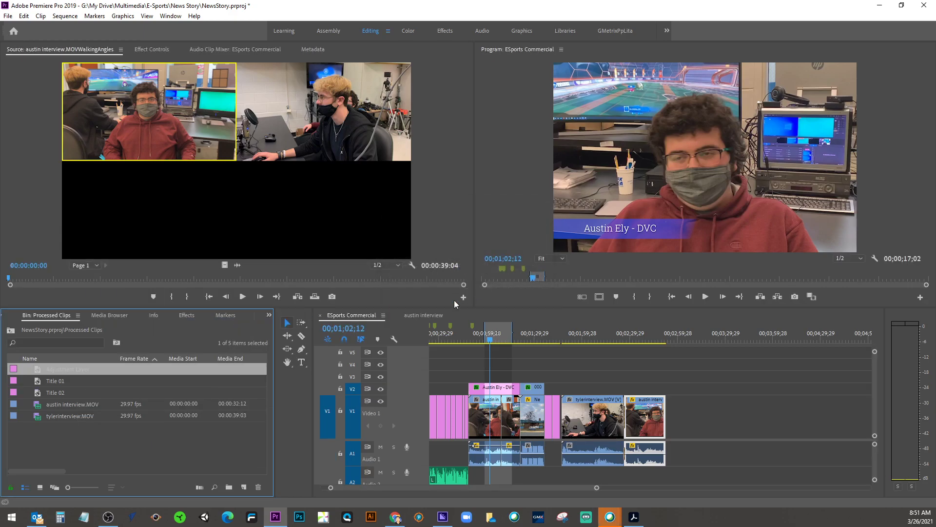
pyautogui.moveTo(49, 373); pyautogui.dragTo(547, 376)
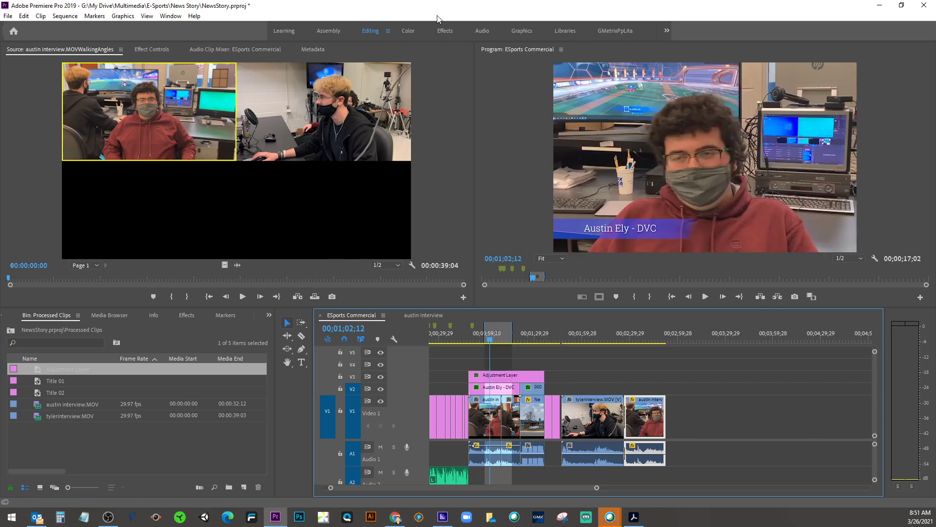
# Step: Switch to the Effects workspace and look through the Video Effects categories, including the Transition effects
pyautogui.click(437, 31)
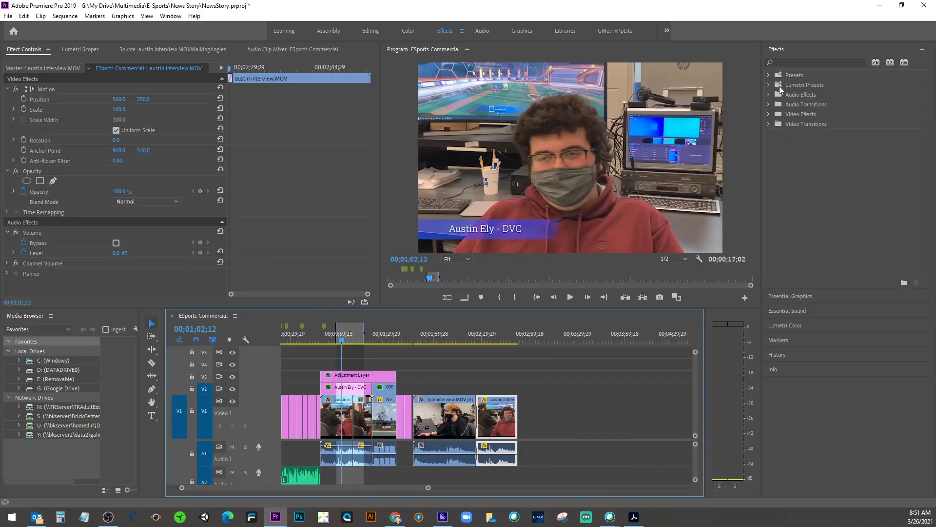
pyautogui.click(768, 114)
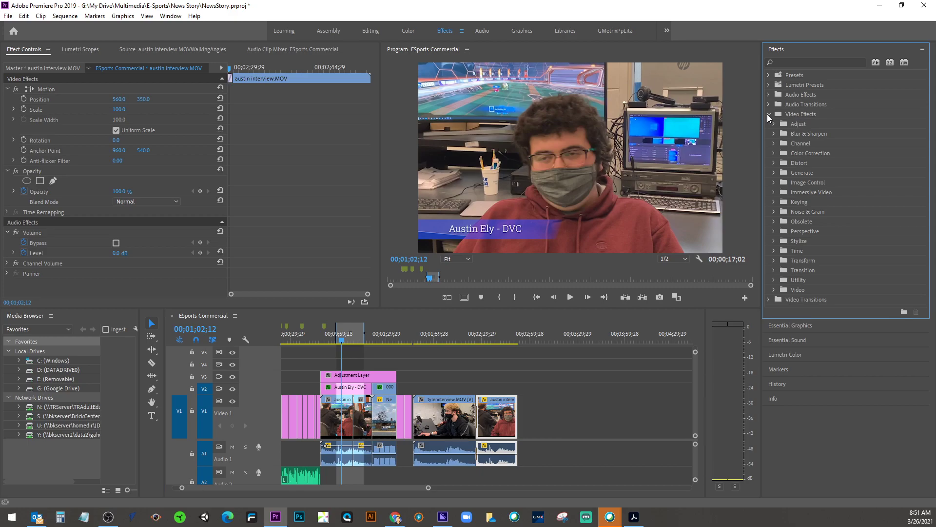
pyautogui.click(774, 270)
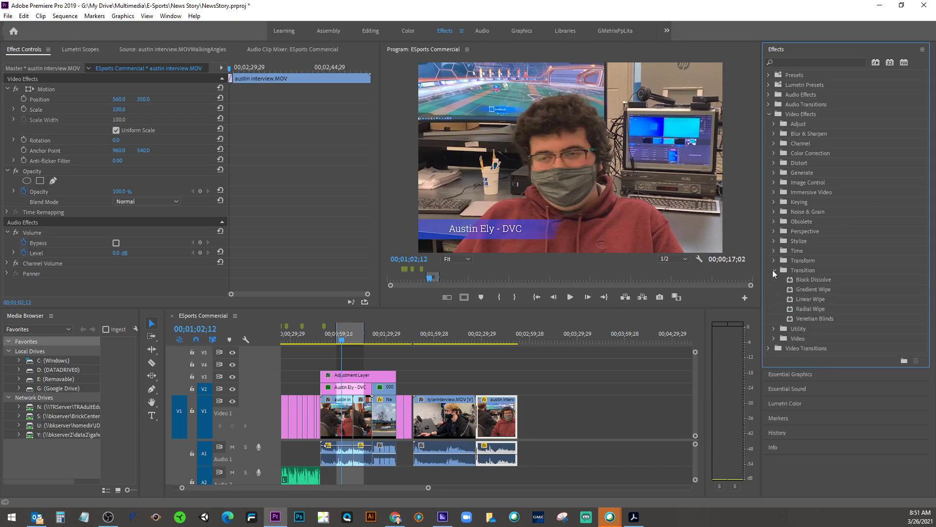
pyautogui.click(773, 270)
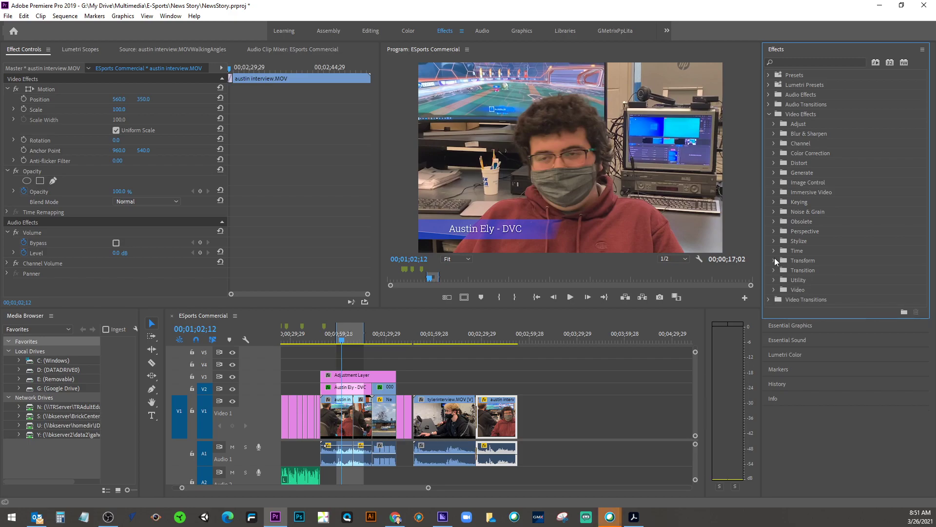
# Step: Search the effects for a black and white effect using "black", "b&w" and "black and w", and clear the search
pyautogui.click(796, 63)
pyautogui.write('v')
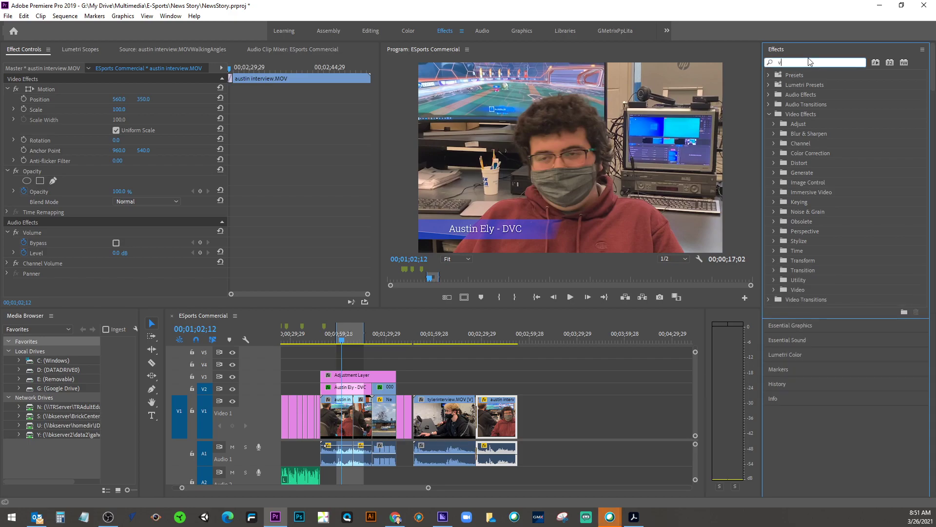
pyautogui.write('lack')
pyautogui.press('BackSpace')
pyautogui.press('BackSpace')
pyautogui.press('BackSpace')
pyautogui.press('BackSpace')
pyautogui.press('BackSpace')
pyautogui.write('black')
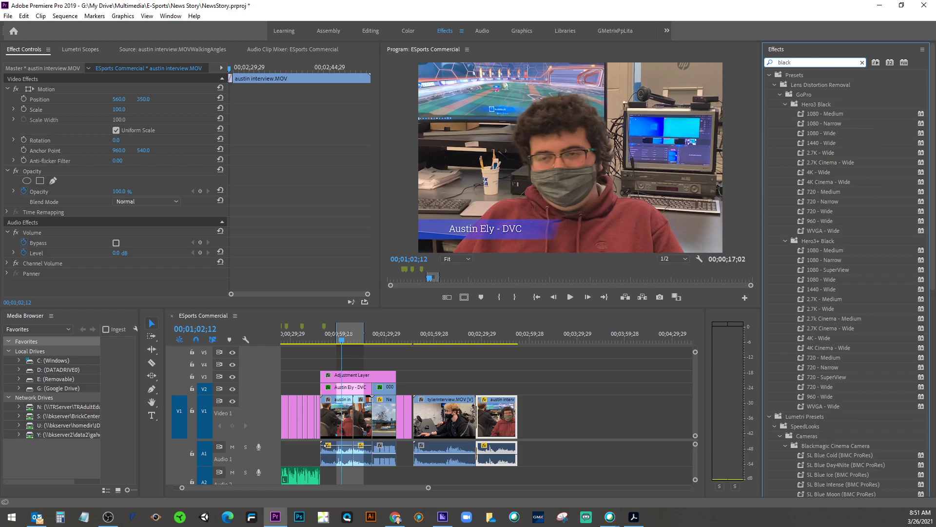
pyautogui.write('====')
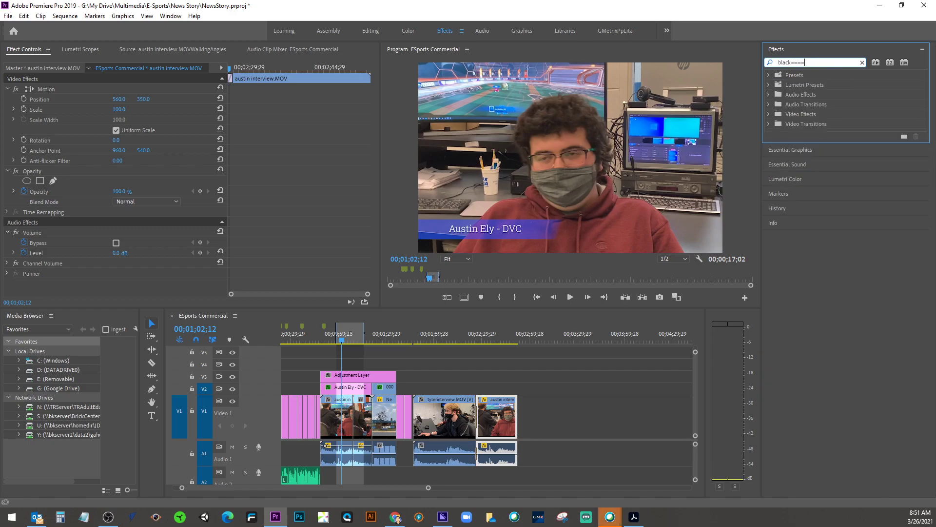
pyautogui.press('BackSpace')
pyautogui.press('BackSpace')
pyautogui.press('BackSpace')
pyautogui.press('BackSpace')
pyautogui.press('BackSpace')
pyautogui.press('BackSpace')
pyautogui.press('BackSpace')
pyautogui.press('BackSpace')
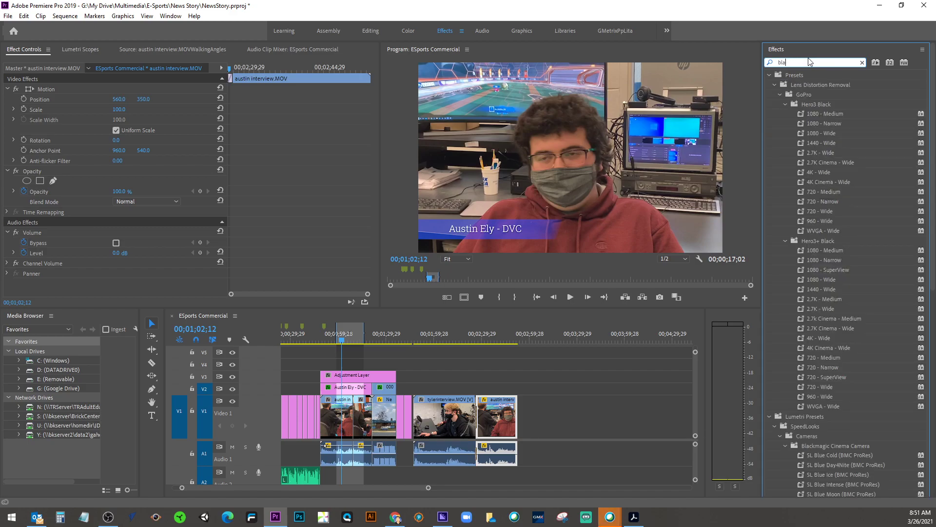
pyautogui.write('&w')
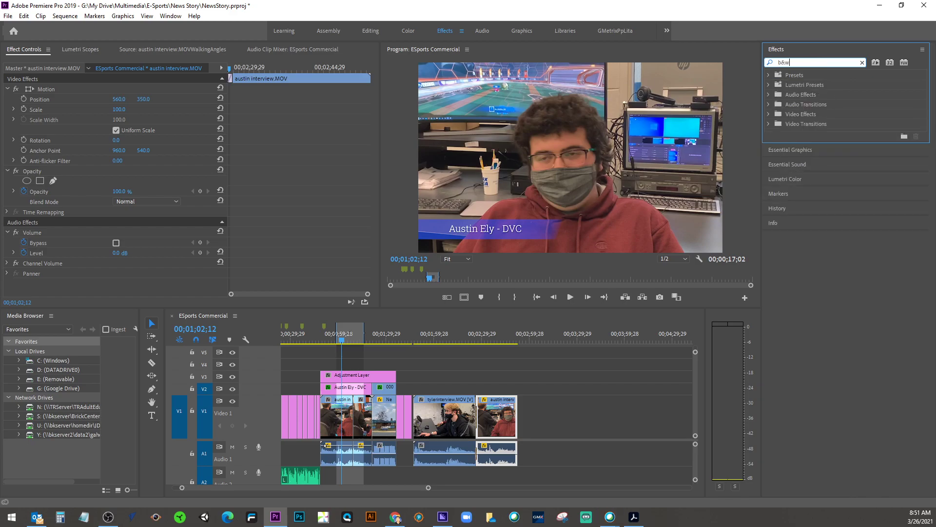
pyautogui.press('BackSpace')
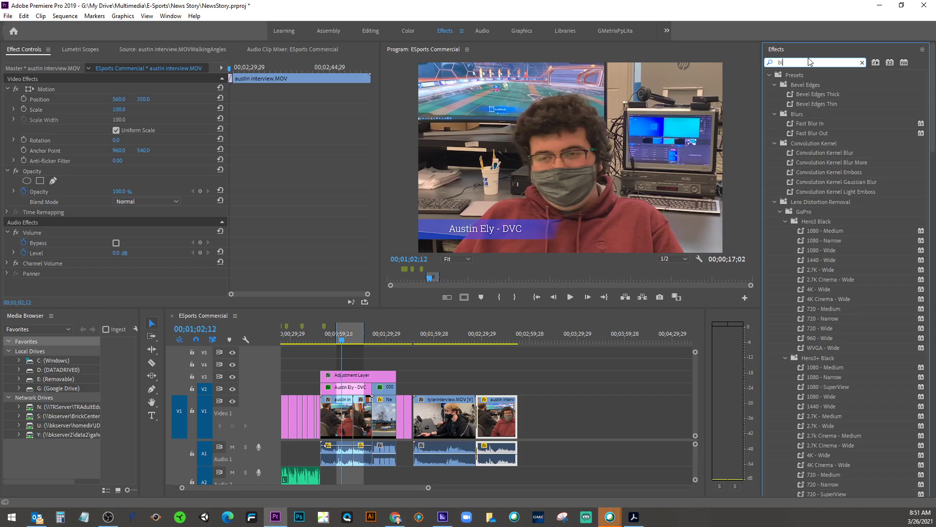
pyautogui.write('lack')
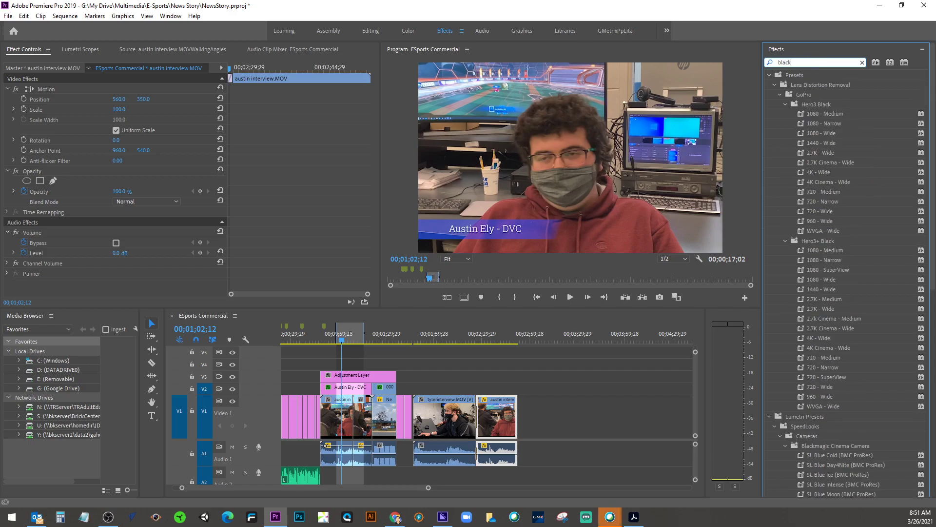
pyautogui.write(' and w')
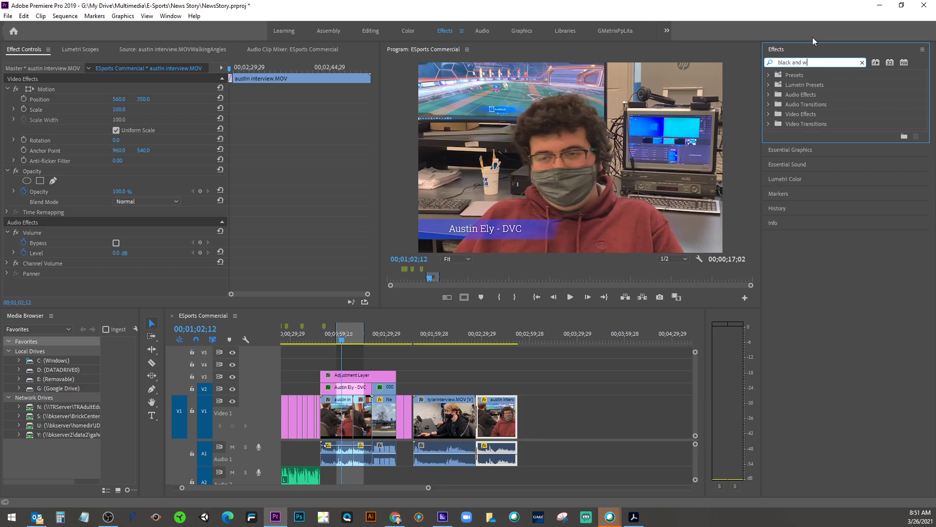
pyautogui.click(863, 62)
# Step: Apply the Brightness & Contrast effect from the Color Correction video effects to the adjustment layer on V3 and set its brightness to 91
pyautogui.click(770, 116)
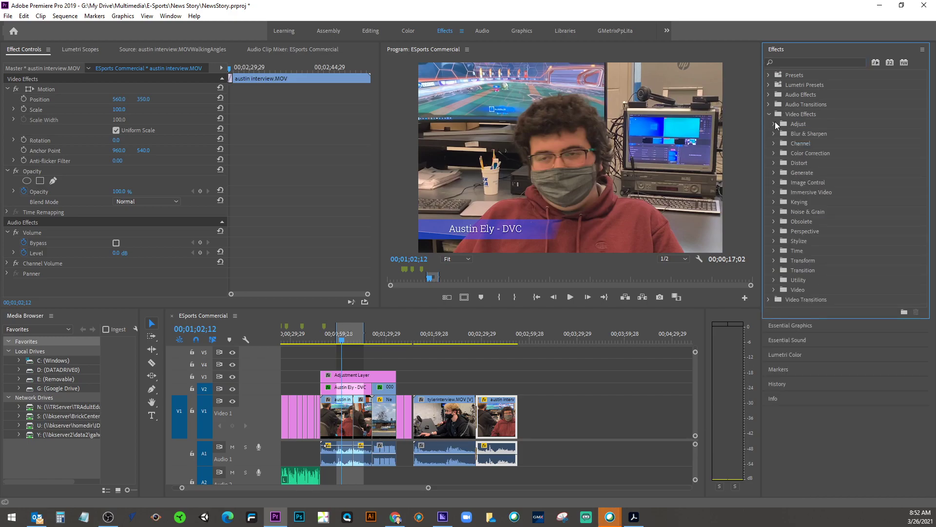
pyautogui.click(774, 124)
pyautogui.click(775, 124)
pyautogui.click(773, 142)
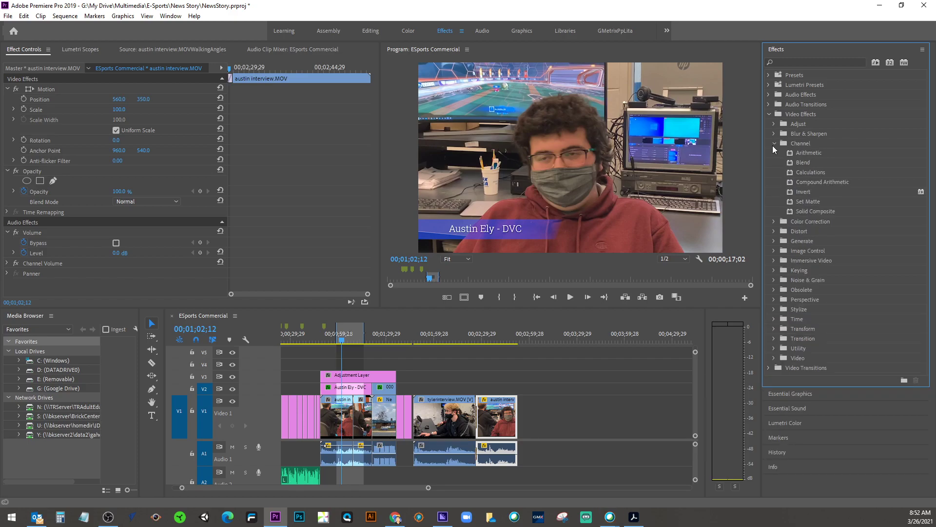
pyautogui.click(773, 144)
pyautogui.click(773, 152)
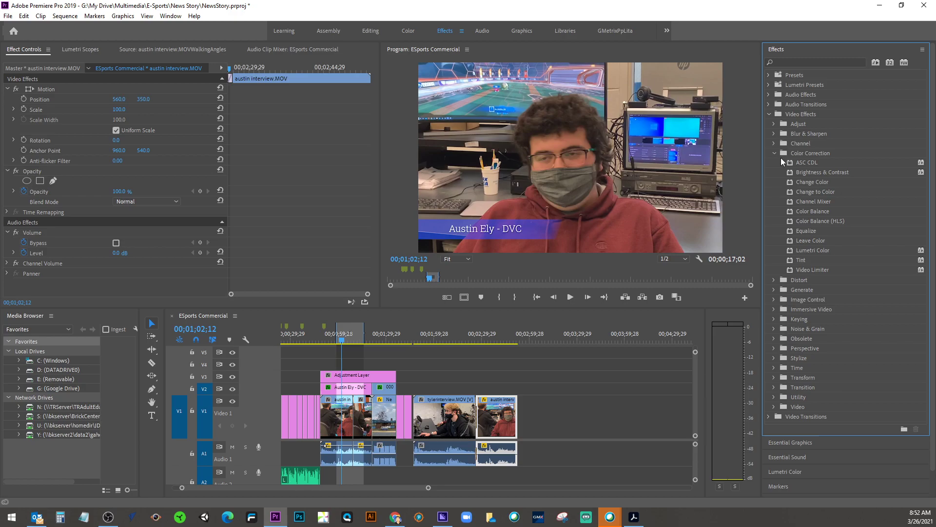
pyautogui.click(790, 175)
pyautogui.moveTo(790, 175); pyautogui.dragTo(361, 379)
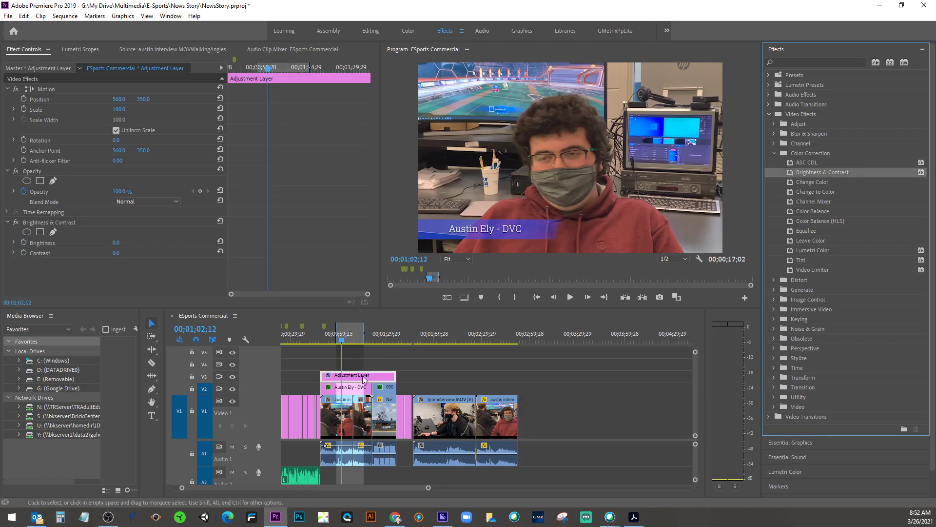
pyautogui.moveTo(119, 242); pyautogui.dragTo(135, 238)
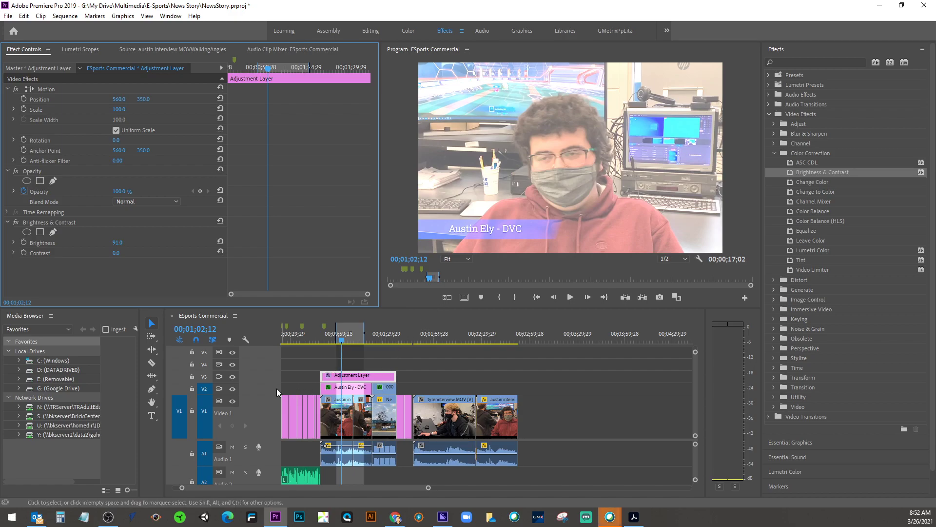
# Step: Compare the picture with the V3 track output off and on, and delete the adjustment layer from the timeline
pyautogui.click(232, 376)
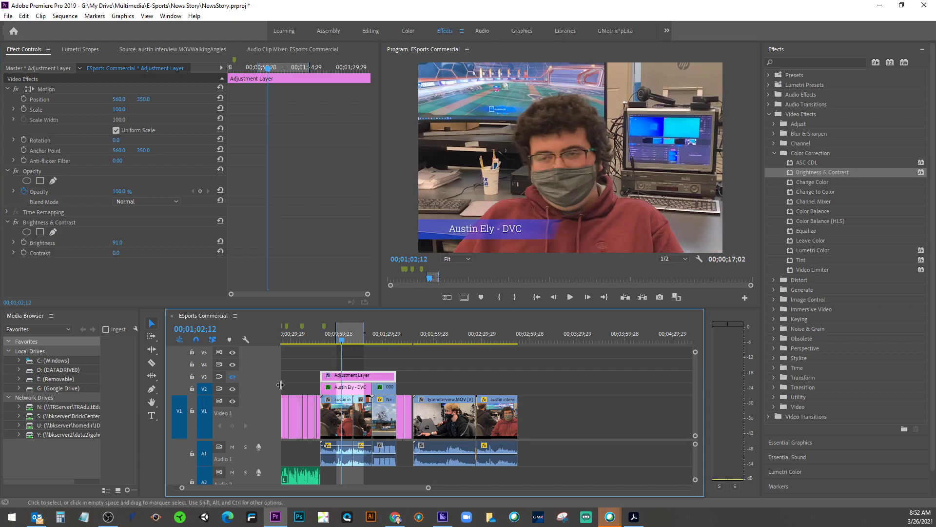
pyautogui.click(232, 377)
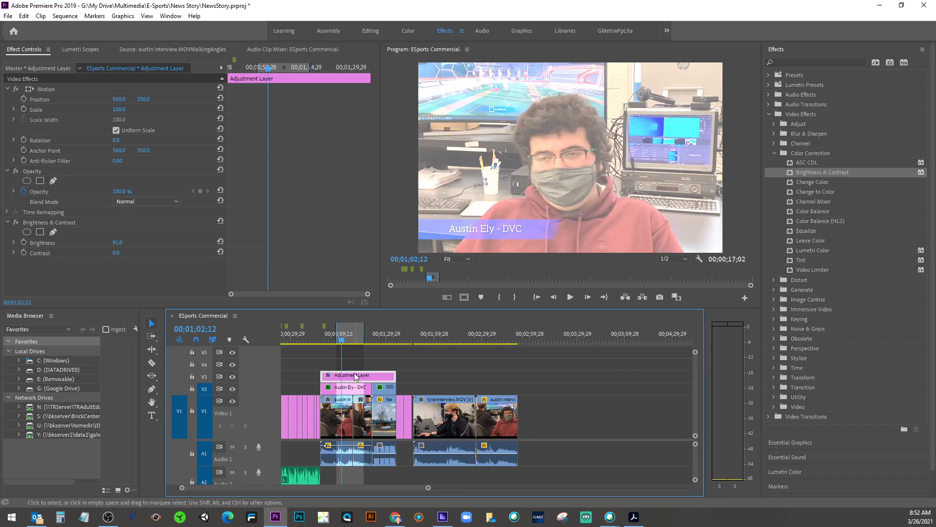
pyautogui.press('Delete')
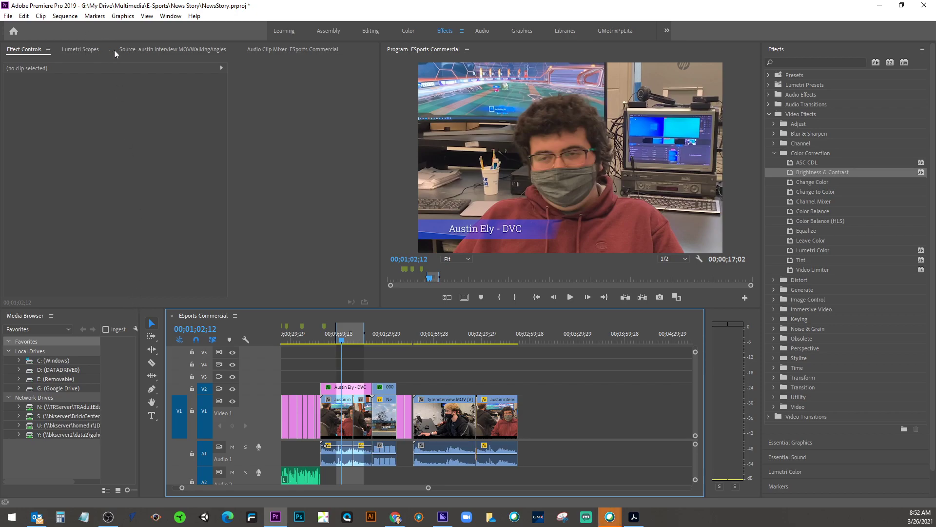
# Step: Create another adjustment layer in the Assembly workspace, place it on V3 above the start of the first austin interview clip, and return to the Effects workspace
pyautogui.click(318, 33)
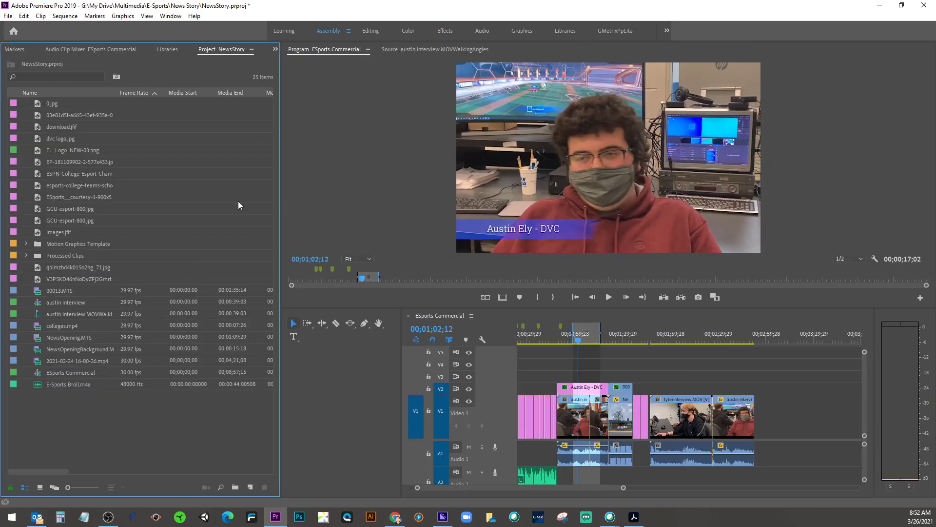
pyautogui.rightClick(65, 415)
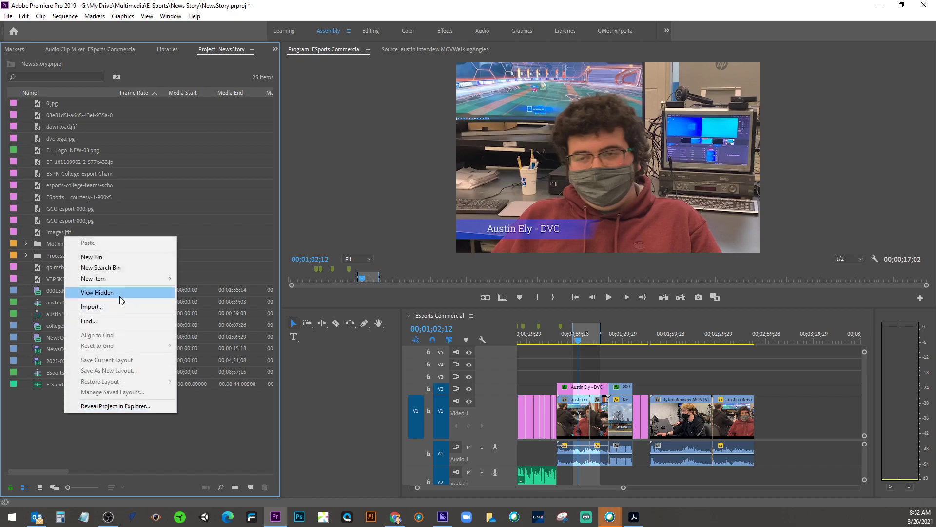
pyautogui.moveTo(127, 279)
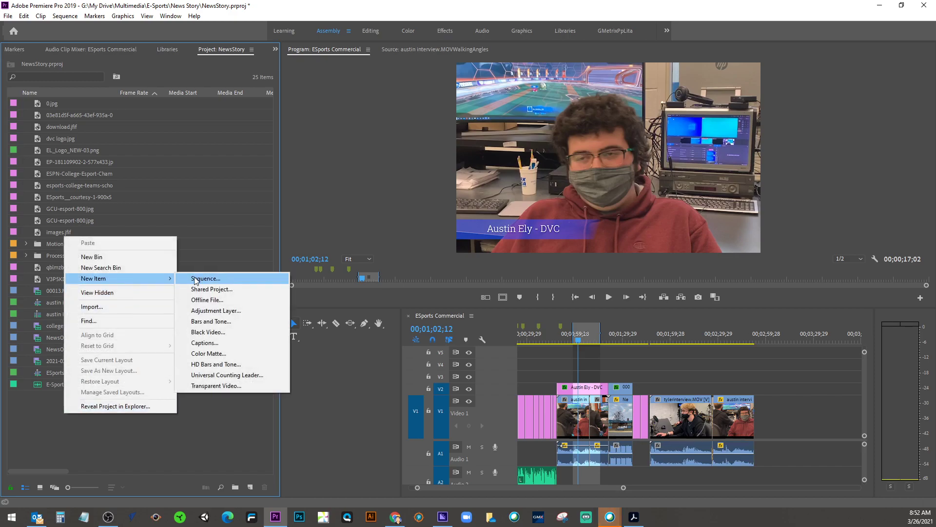
pyautogui.click(236, 312)
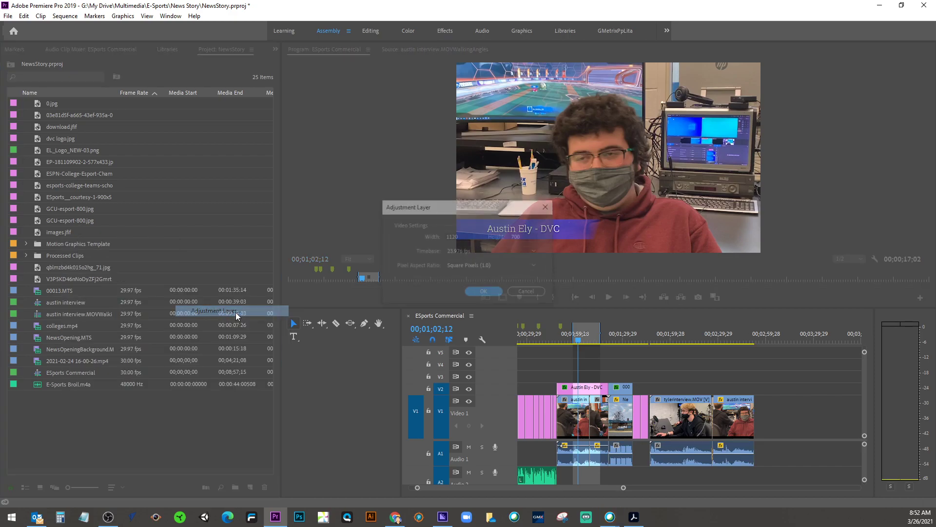
pyautogui.click(490, 293)
pyautogui.moveTo(55, 126); pyautogui.dragTo(564, 376)
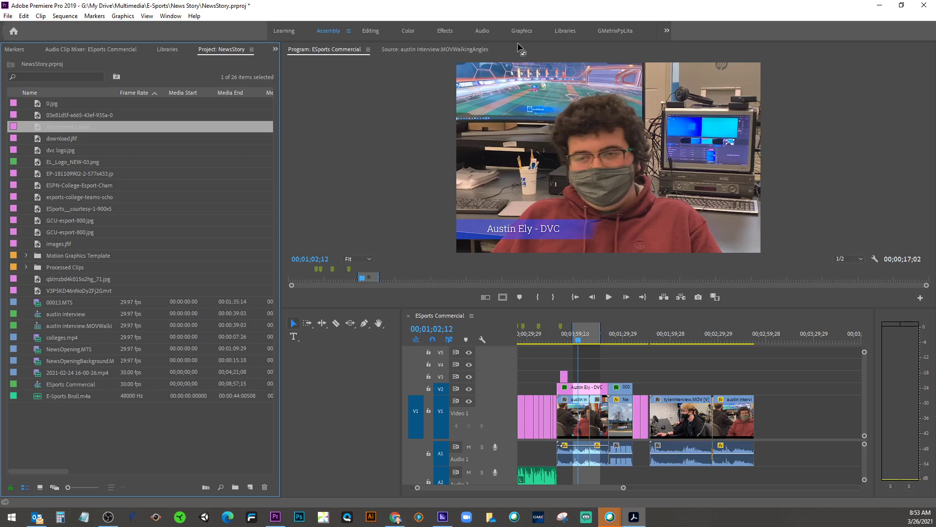
pyautogui.click(444, 30)
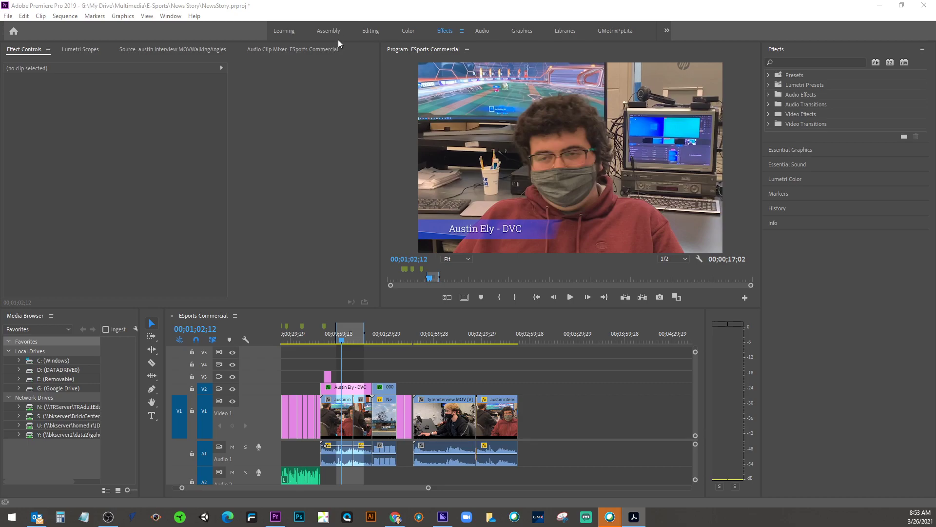
# Step: Switch to the Editing workspace and bring up the Effect Controls in place of the source clip
pyautogui.click(369, 33)
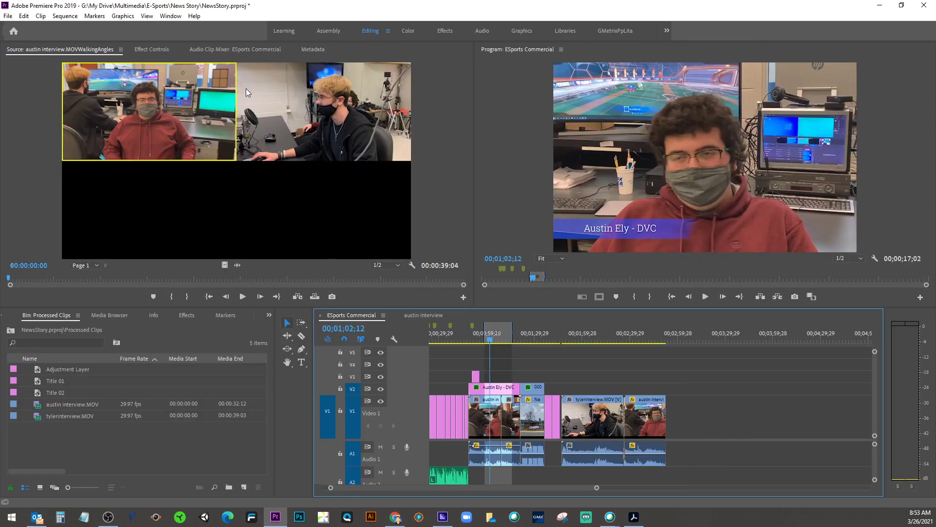
pyautogui.click(76, 51)
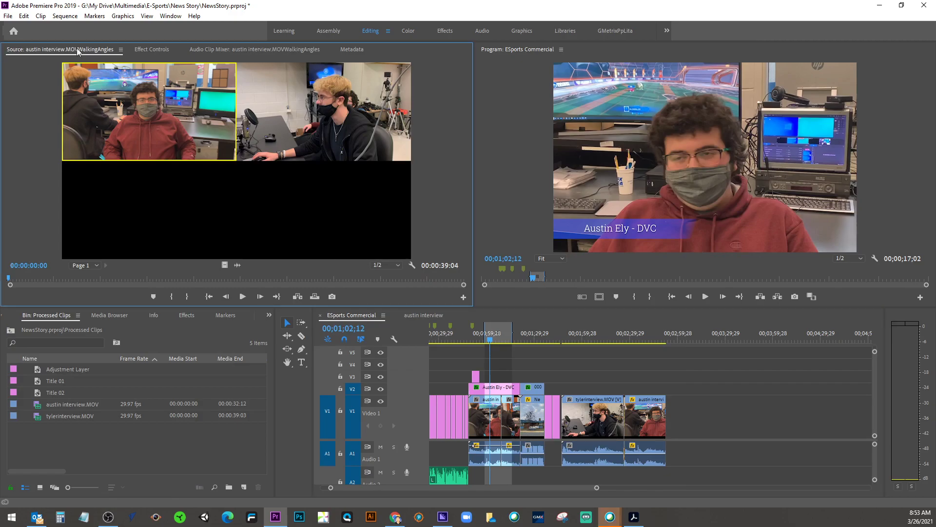
pyautogui.click(580, 296)
pyautogui.click(581, 296)
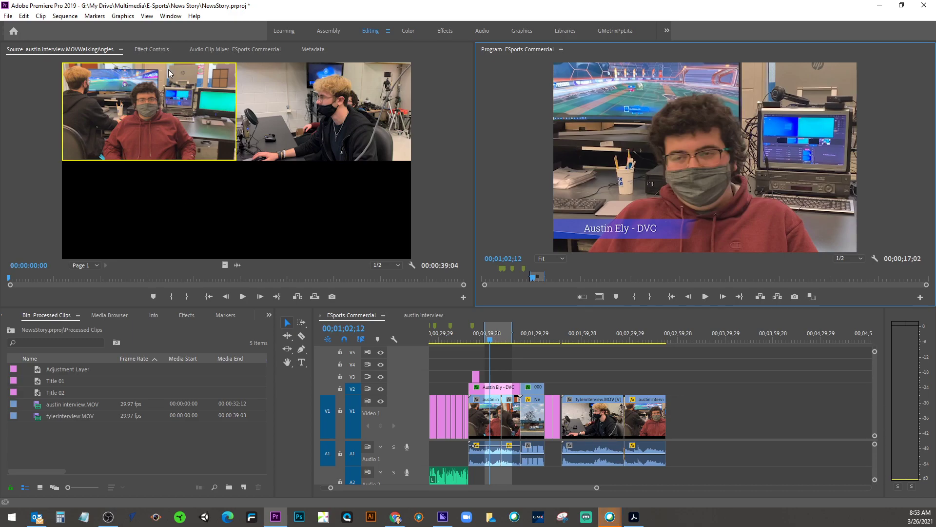
pyautogui.click(151, 50)
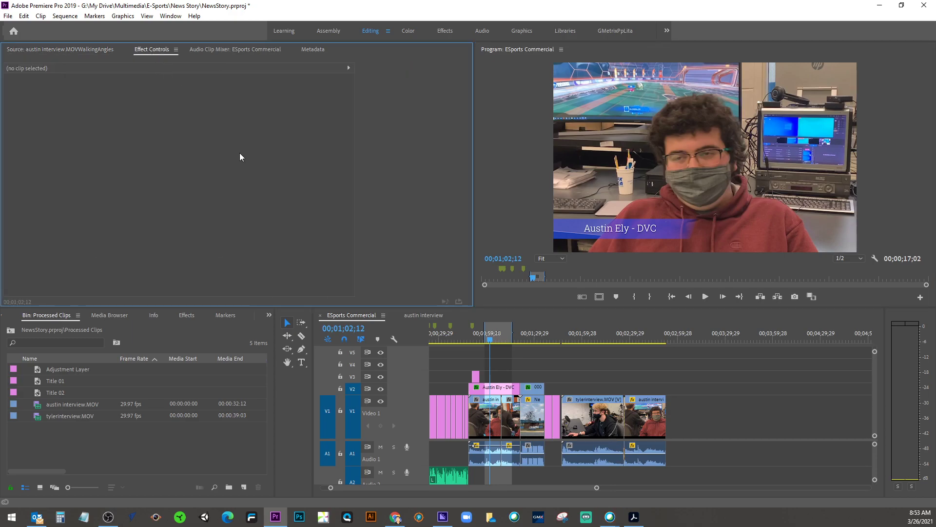
# Step: Start Scale keyframing on the V3 adjustment layer with a keyframe at 00;00;55;09
pyautogui.click(476, 378)
pyautogui.moveTo(489, 341); pyautogui.dragTo(479, 341)
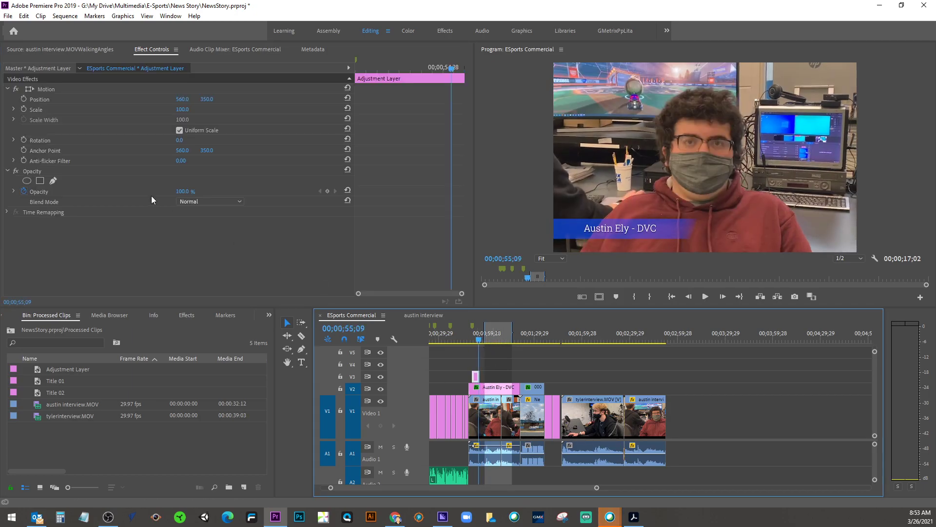
pyautogui.click(24, 109)
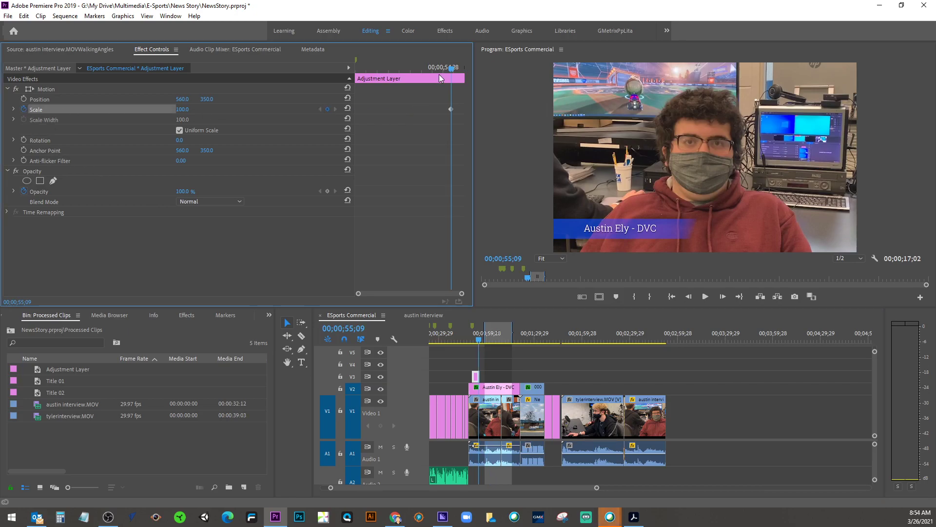
# Step: Add an earlier Scale keyframe of 33 at 00;00;53;17 on the adjustment layer and scrub between the two keyframes
pyautogui.moveTo(454, 73); pyautogui.dragTo(413, 74)
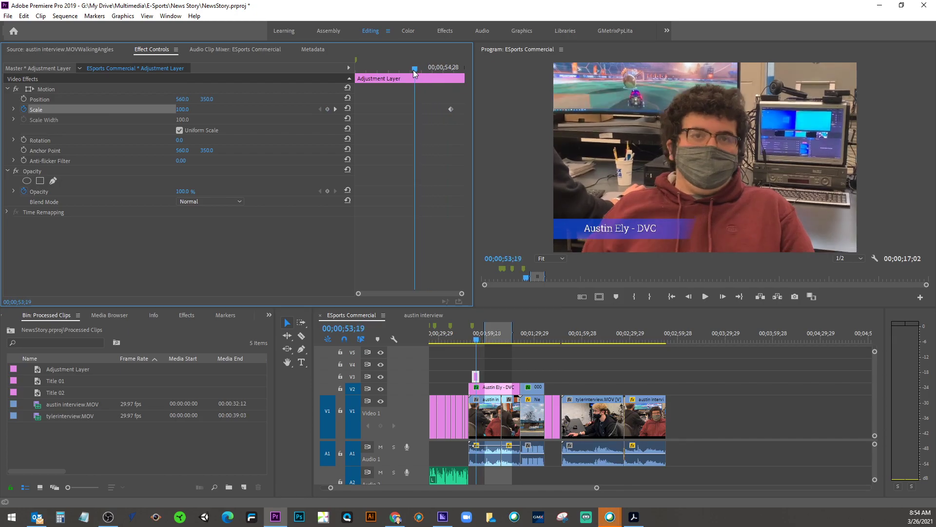
pyautogui.click(182, 109)
pyautogui.write('50')
pyautogui.press('Return')
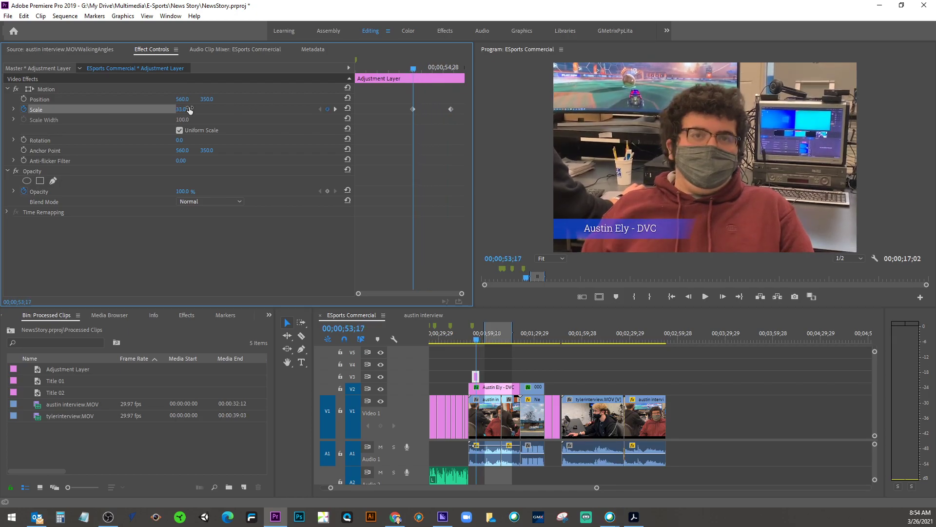
pyautogui.moveTo(409, 69); pyautogui.dragTo(441, 70)
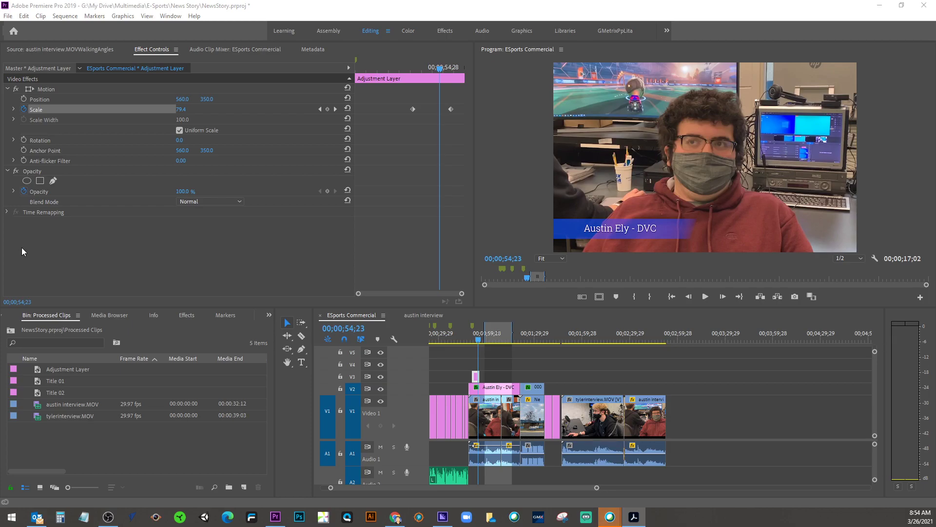
# Step: Switch to Chrome and leave the completed lab for the bookmarked Premiere Student Log-In course page
pyautogui.click(396, 517)
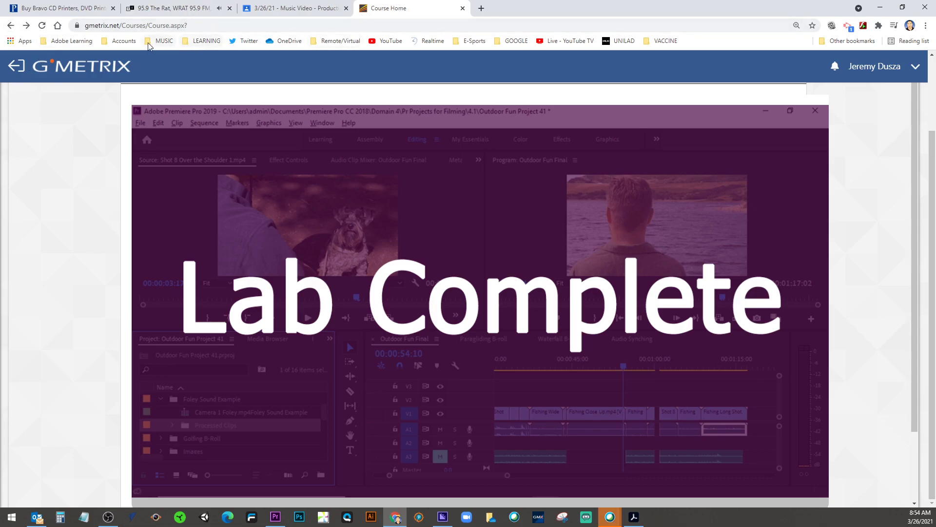
pyautogui.click(119, 41)
pyautogui.moveTo(129, 67)
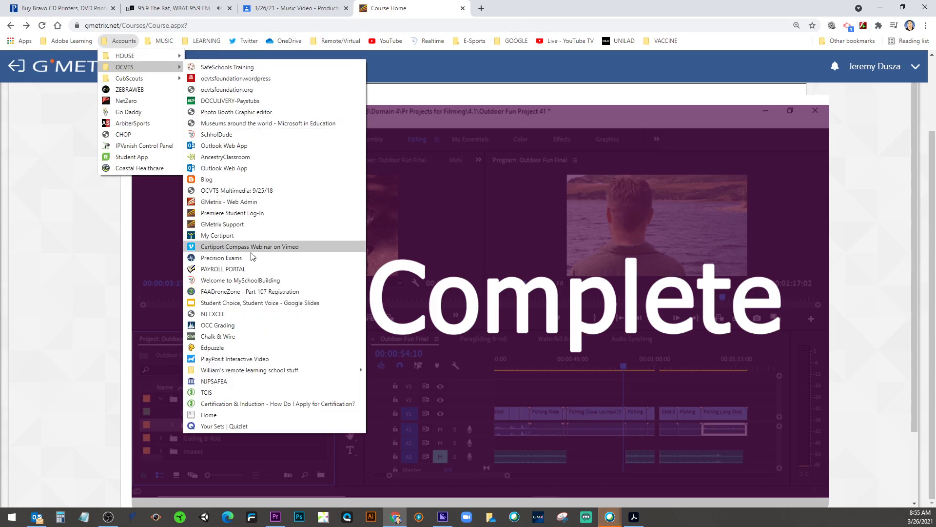
pyautogui.click(233, 212)
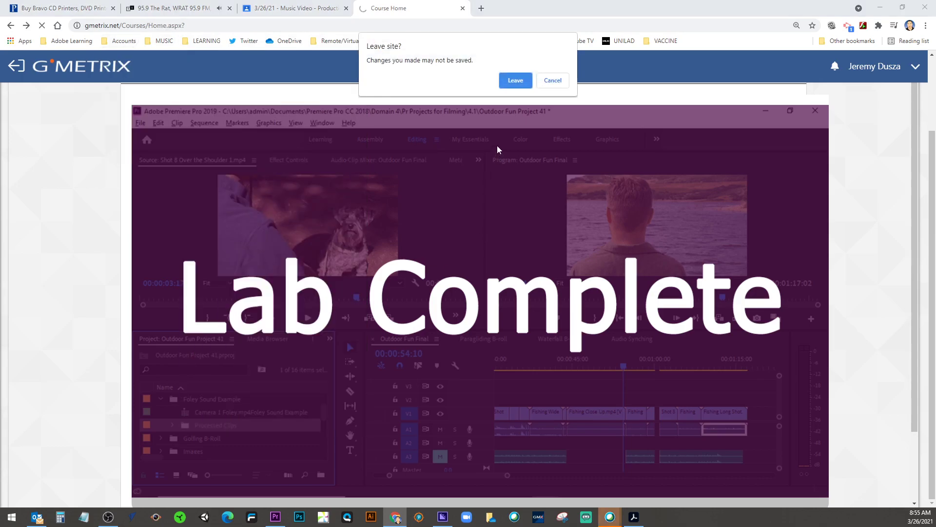
pyautogui.click(515, 80)
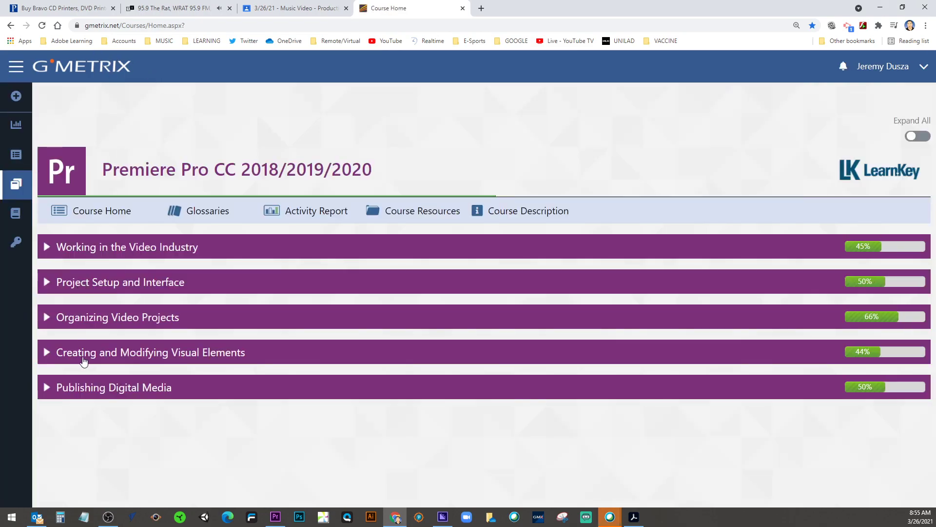
# Step: Look through the items of Creating and Modifying Visual Elements, including Lesson 4 - Effect Controls and Manage Audio, and of Publishing Digital Media
pyautogui.click(83, 360)
pyautogui.scroll(-2, 90, 362)
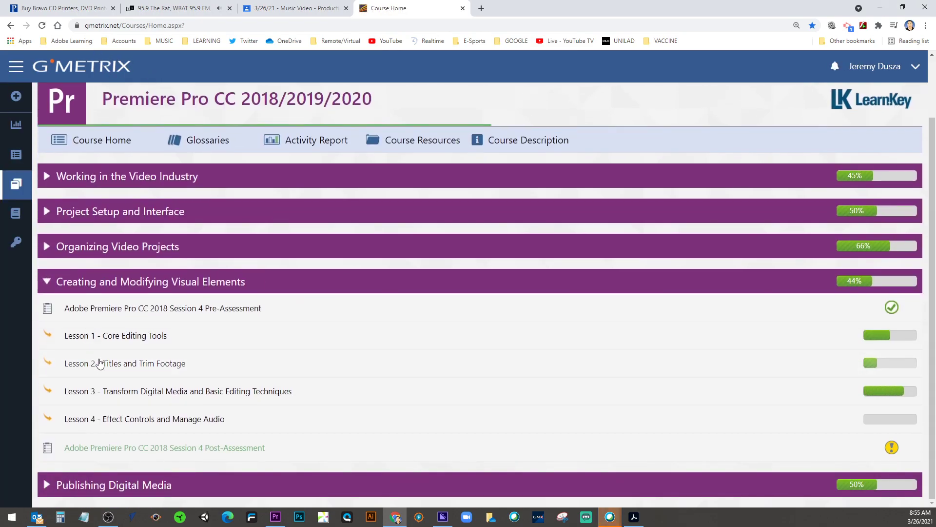
pyautogui.scroll(1, 177, 435)
pyautogui.scroll(-1, 121, 458)
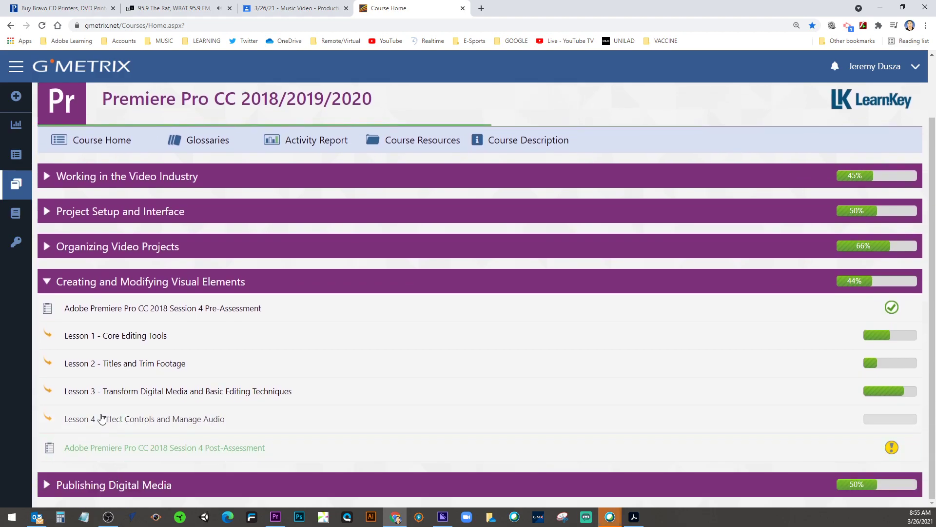
pyautogui.click(129, 419)
pyautogui.scroll(-3, 129, 429)
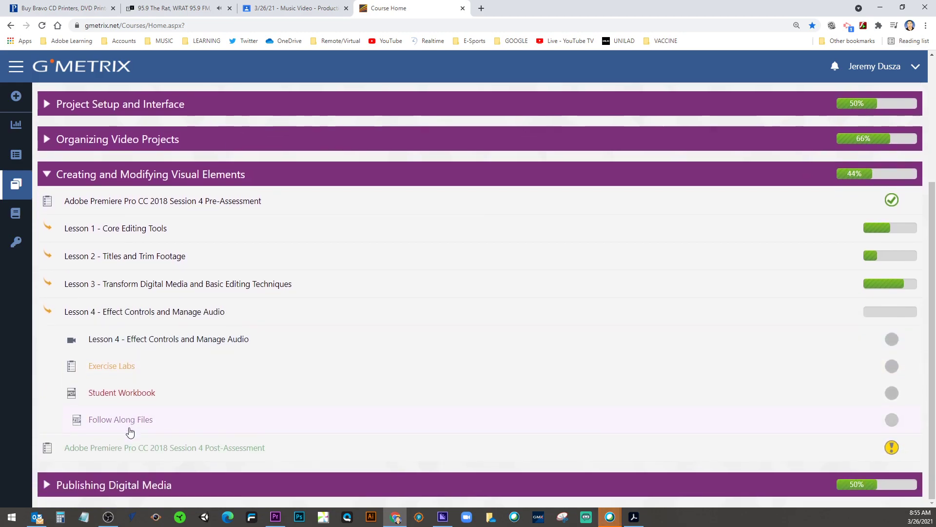
pyautogui.click(148, 482)
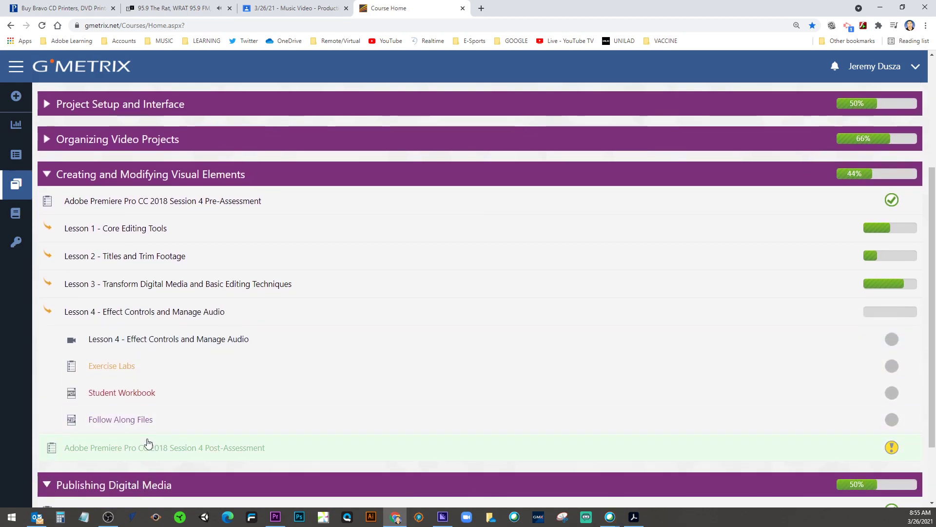
pyautogui.scroll(-2, 121, 466)
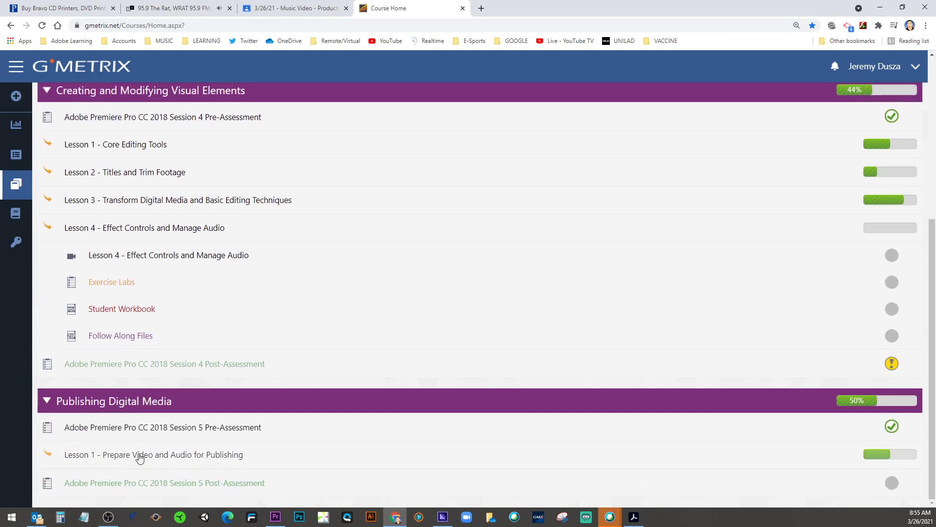
# Step: Check the objectives in the 3/26/21 Music Video Google Classroom assignment and return to the GMetrix course page
pyautogui.click(288, 8)
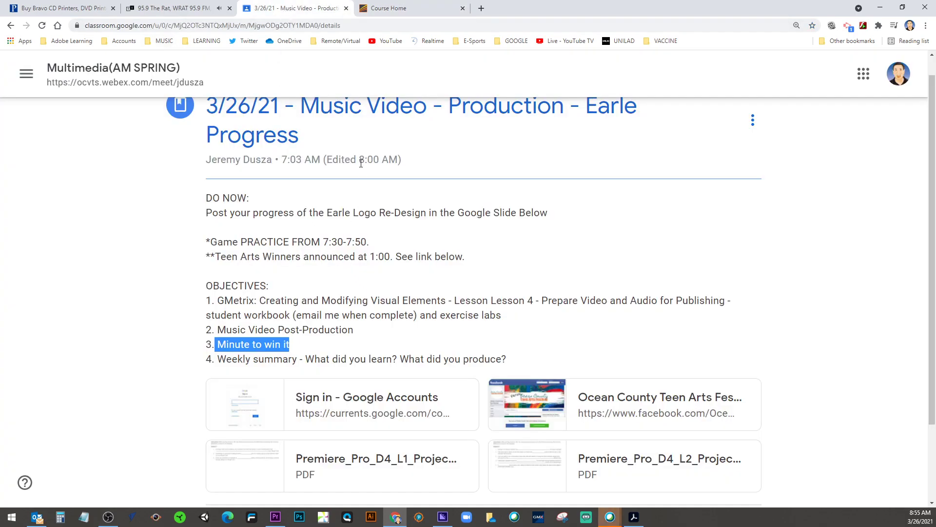
pyautogui.click(371, 8)
pyautogui.scroll(5, 65, 222)
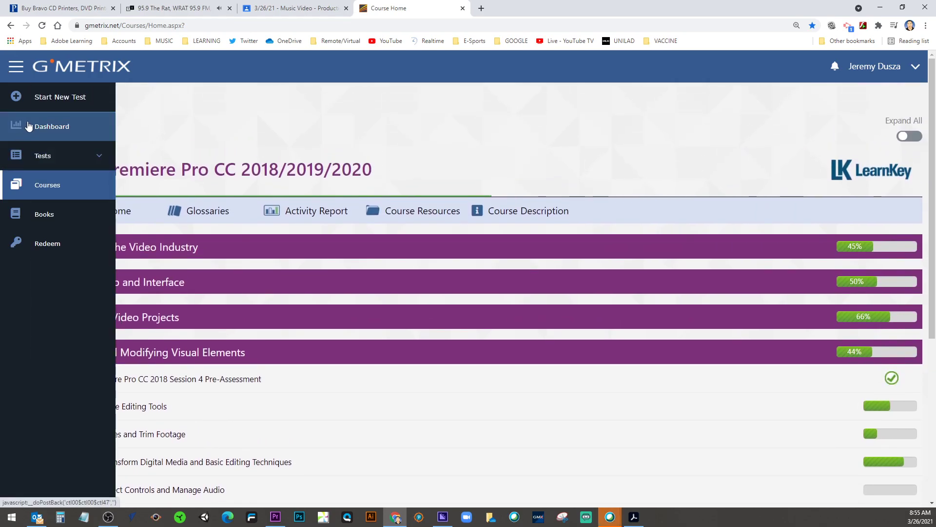
# Step: Expand the GMetrix site navigation and reopen the course home from the Premiere Student Log-In bookmark
pyautogui.click(20, 67)
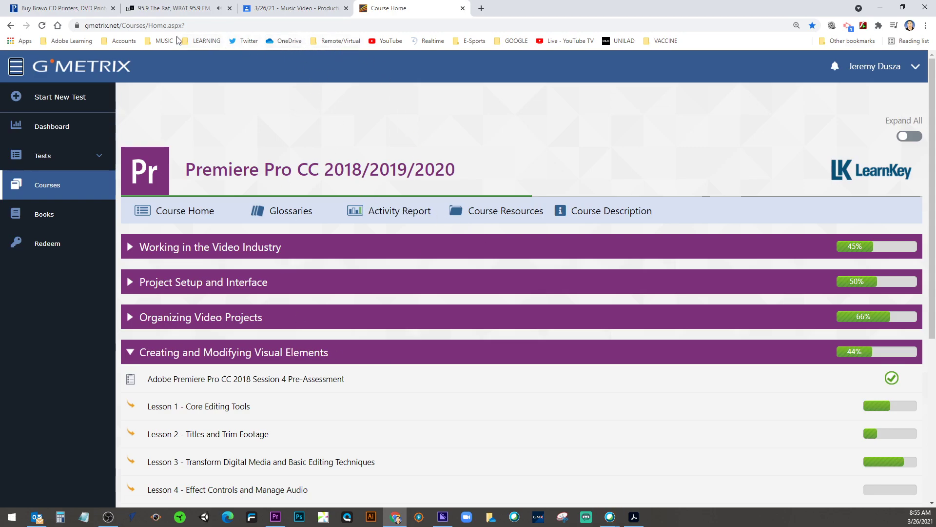
pyautogui.click(122, 41)
pyautogui.moveTo(136, 68)
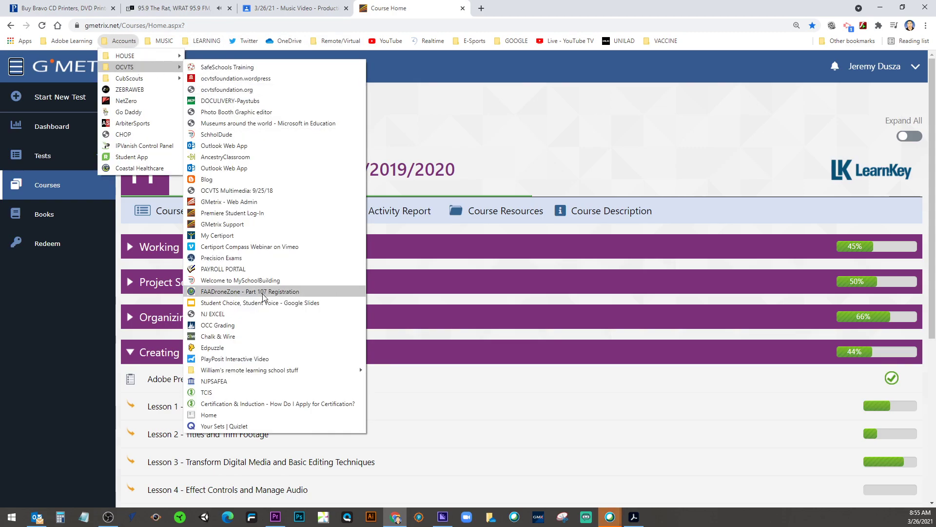
pyautogui.click(261, 216)
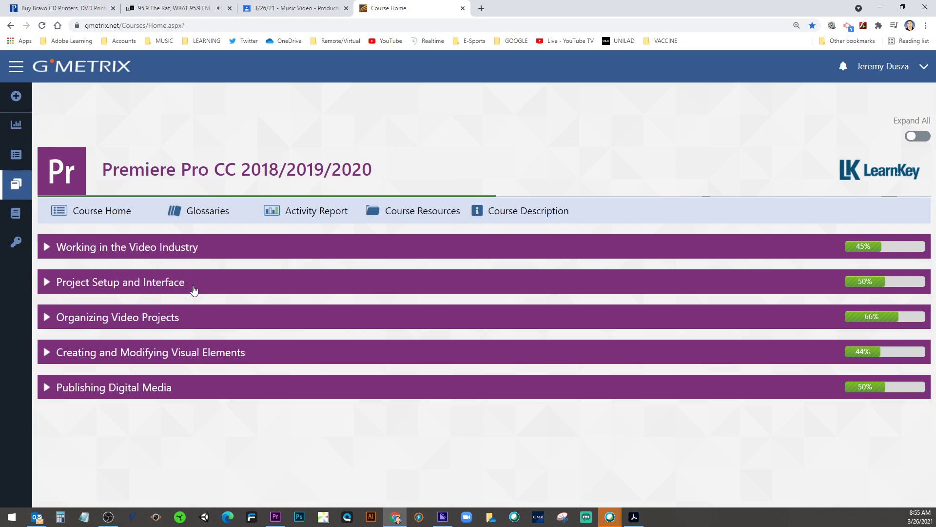
# Step: Open the Student Workbook of Lesson 1 - Prepare Video and Audio for Publishing under Publishing Digital Media
pyautogui.click(125, 393)
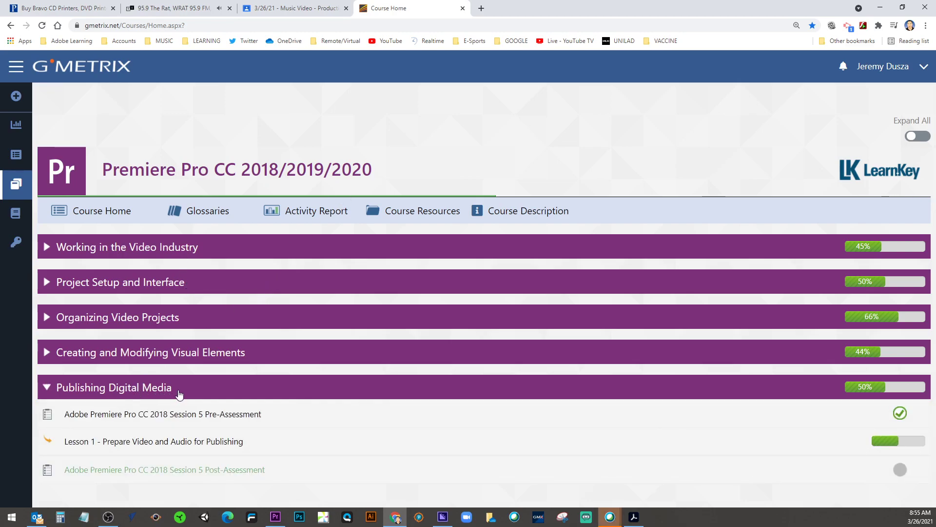
pyautogui.click(165, 441)
pyautogui.scroll(-2, 236, 434)
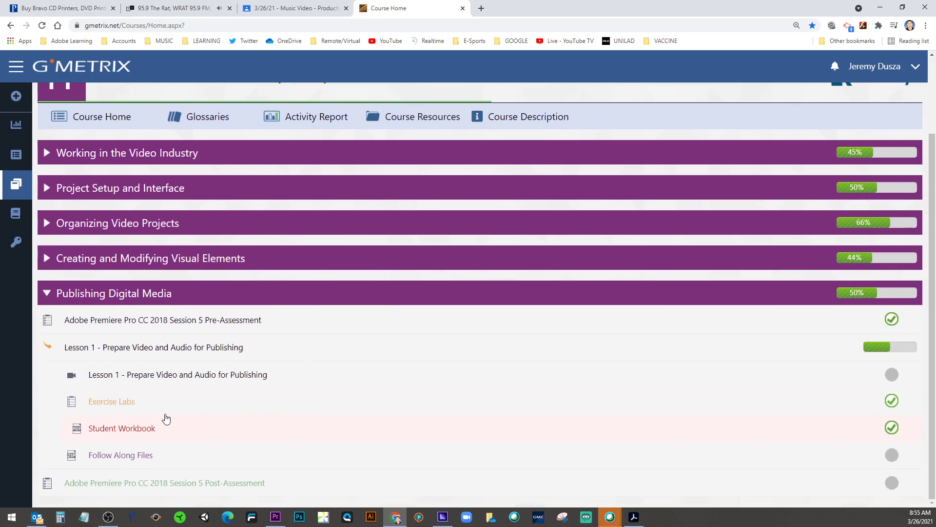
pyautogui.click(112, 430)
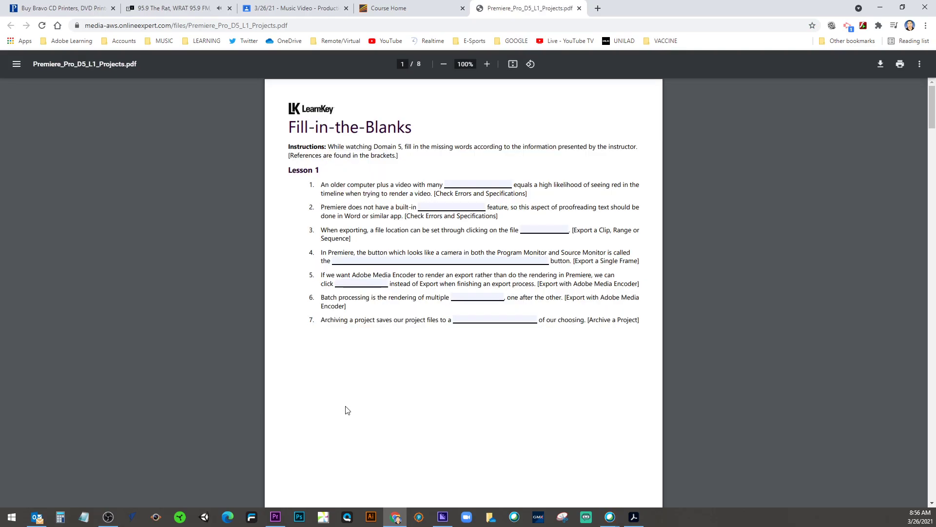
# Step: Read the Domain 5 workbook's Fill-in-the-Blanks page and the Check for Errors and Specifications project with its sequence questions
pyautogui.scroll(-2, 351, 408)
pyautogui.scroll(-8, 351, 407)
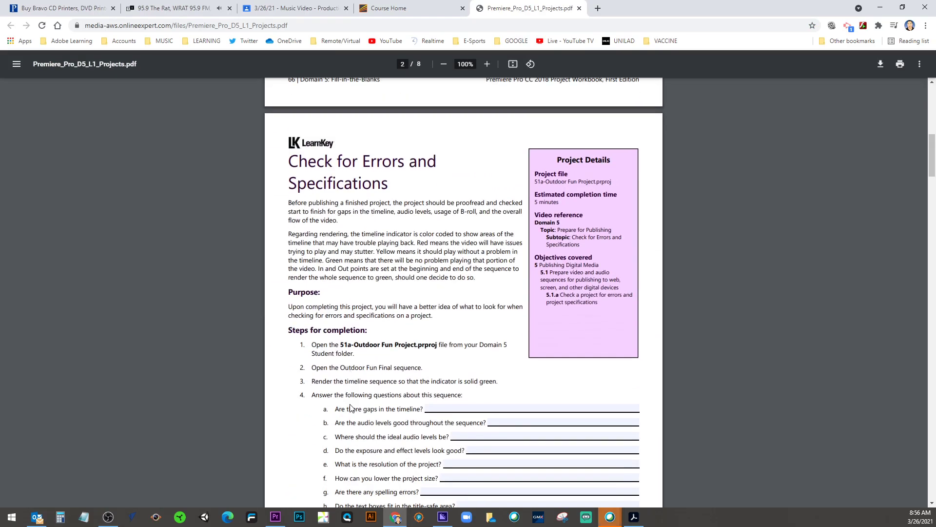
pyautogui.scroll(-2, 351, 408)
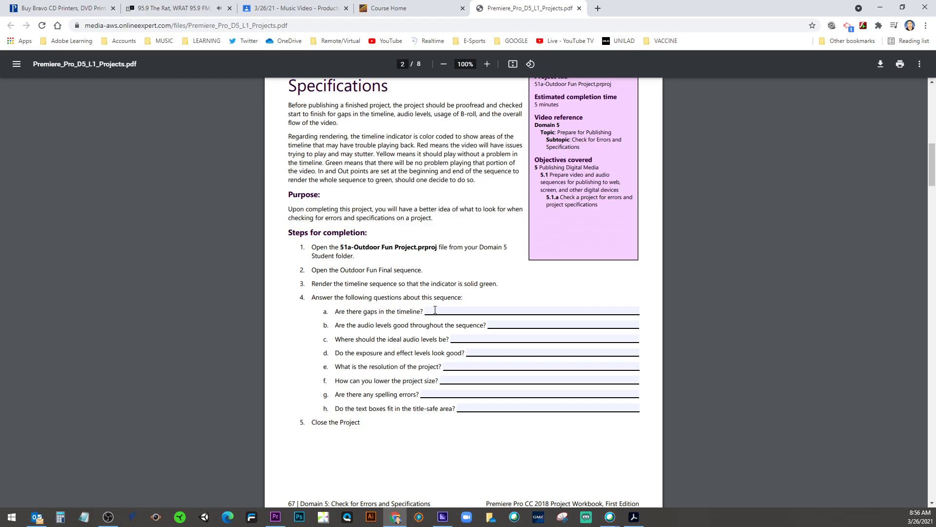
pyautogui.click(450, 310)
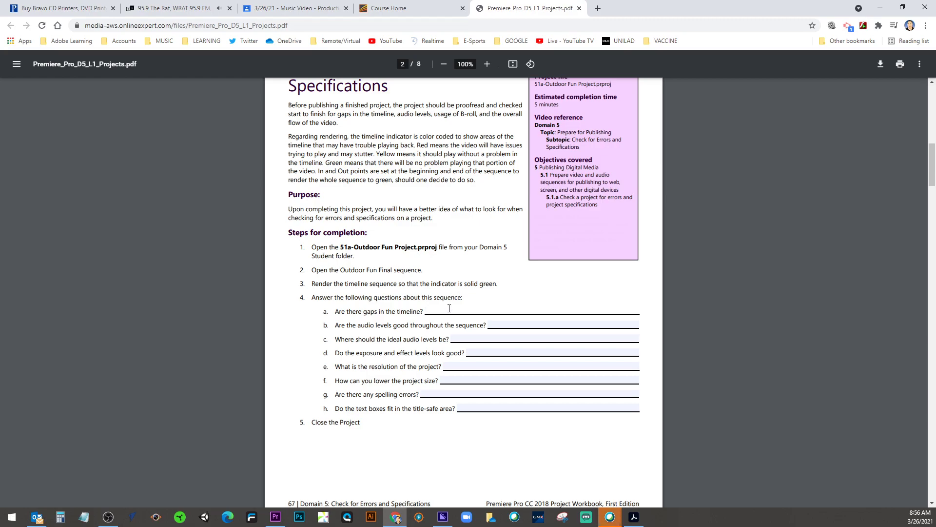
pyautogui.scroll(8, 449, 308)
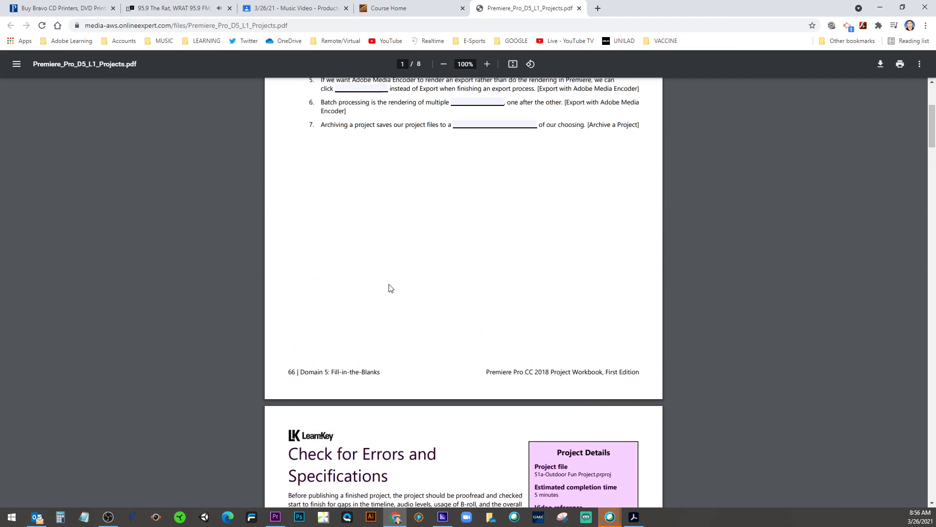
# Step: Check the Google Classroom assignment's lesson objective again and reload the GMetrix course page
pyautogui.click(312, 8)
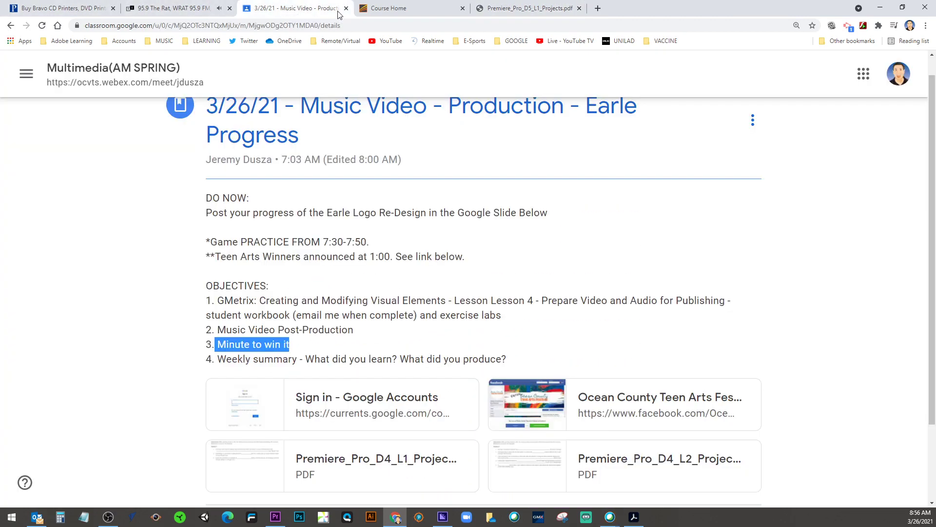
pyautogui.click(372, 9)
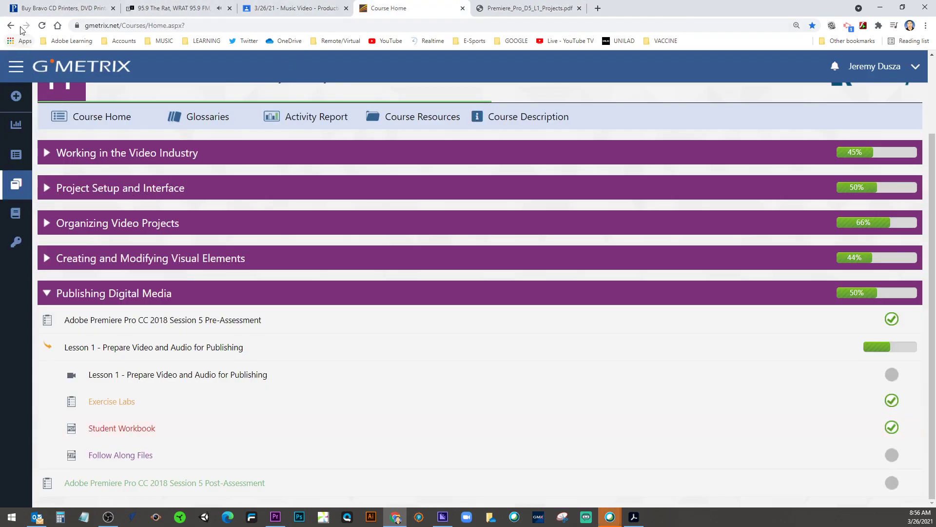
pyautogui.click(42, 27)
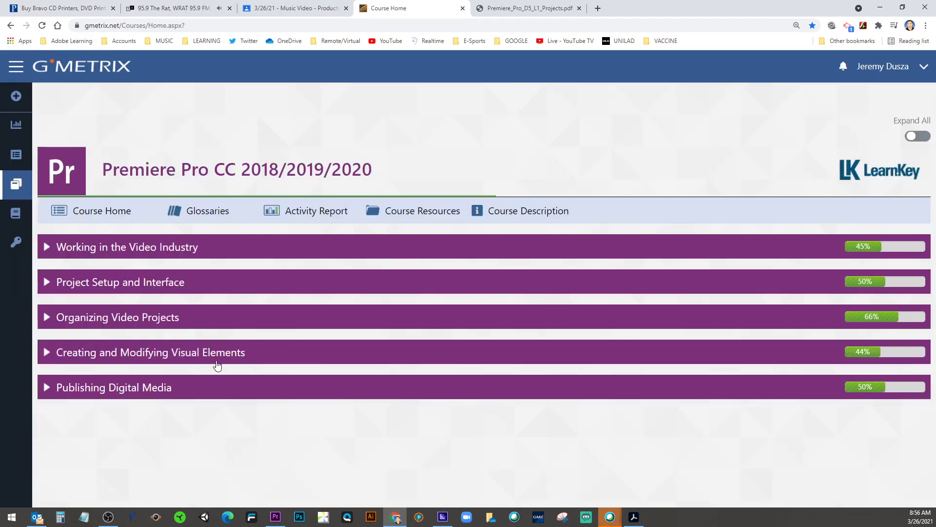
# Step: Show the Exercise Labs details of Lesson 4 - Effect Controls and Manage Audio, and return to the Google Classroom assignment
pyautogui.click(117, 360)
pyautogui.scroll(-2, 147, 375)
pyautogui.click(145, 424)
pyautogui.scroll(-2, 146, 420)
pyautogui.click(255, 372)
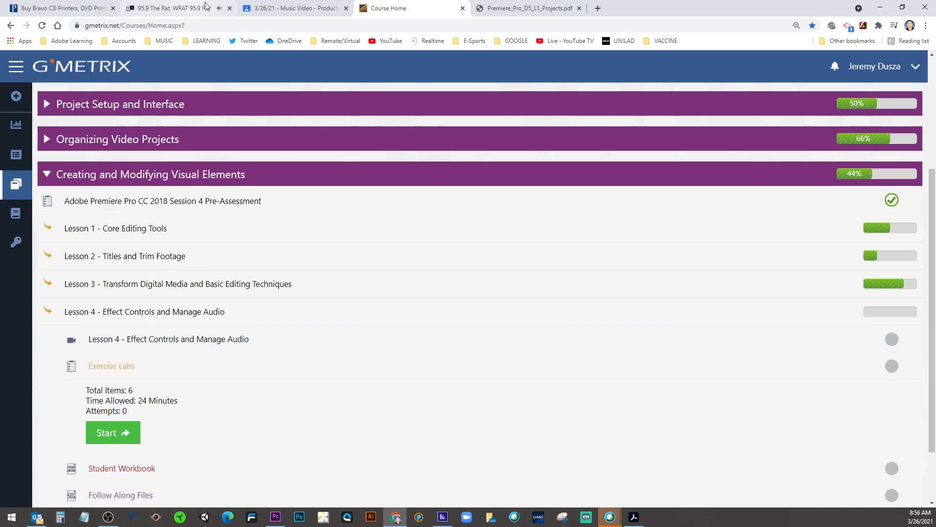
pyautogui.click(256, 8)
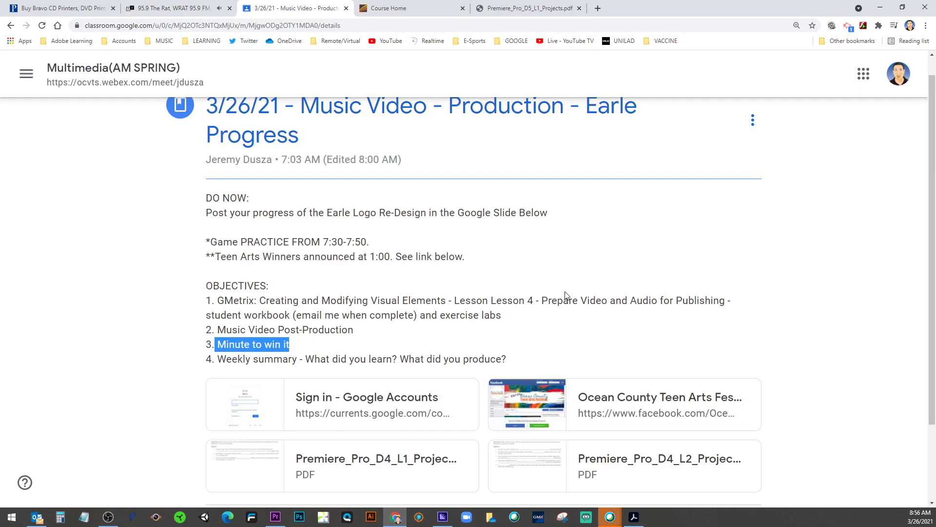
# Step: Return to the GMetrix course page and show the lessons of the Publishing Digital Media section
pyautogui.click(388, 9)
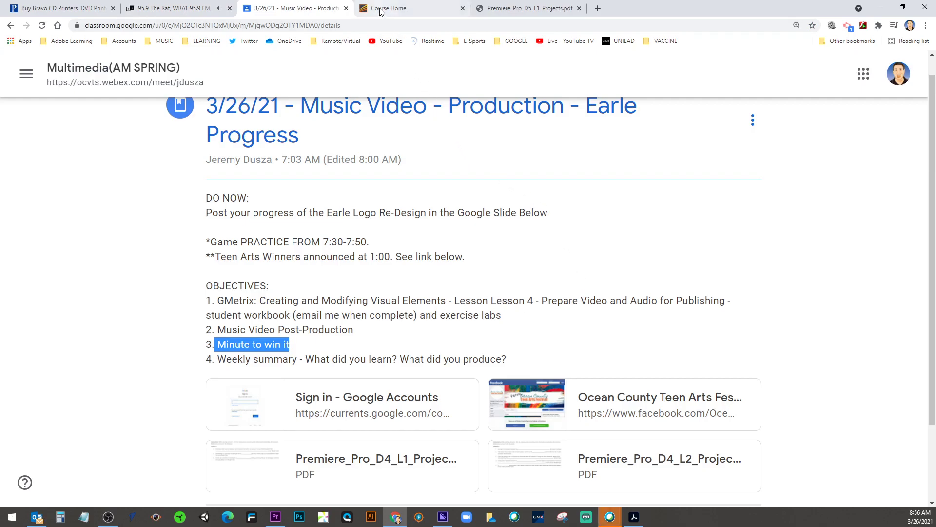
pyautogui.scroll(-2, 147, 414)
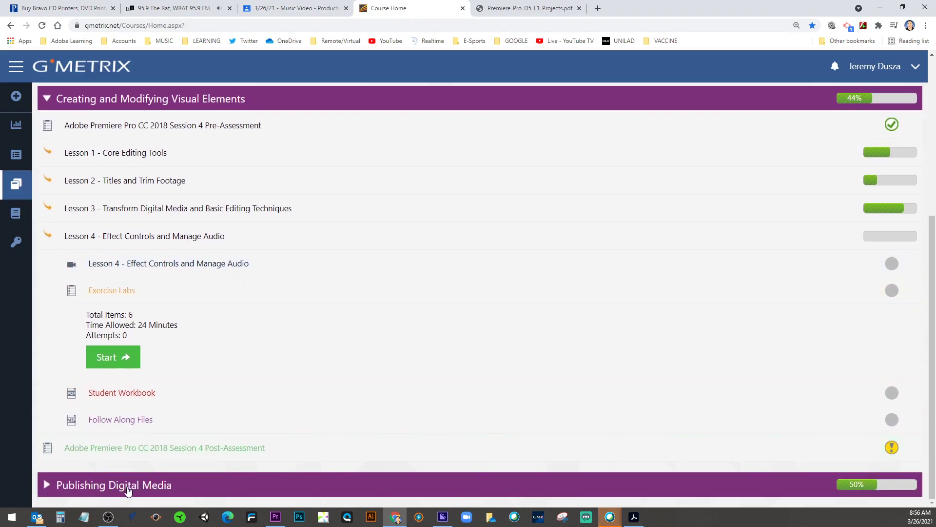
pyautogui.scroll(-2, 142, 486)
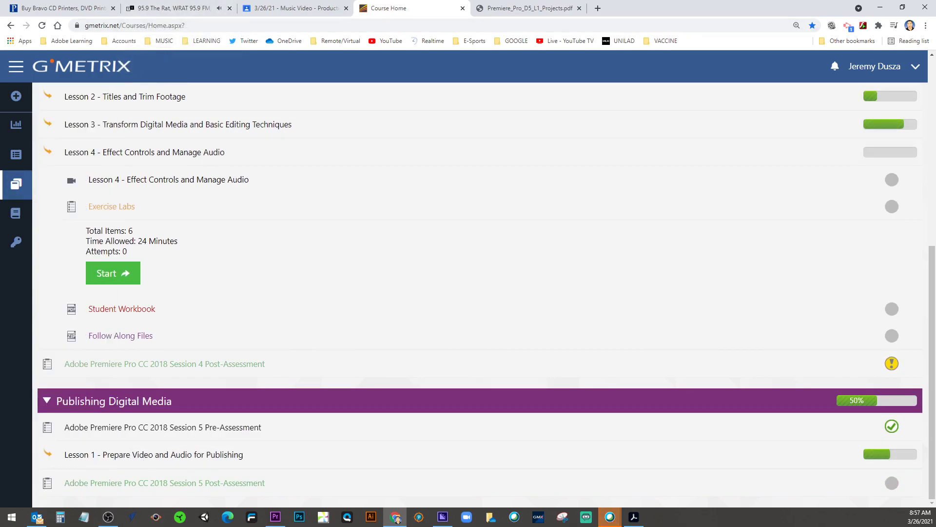
pyautogui.hotkey('alt', 'Tab')
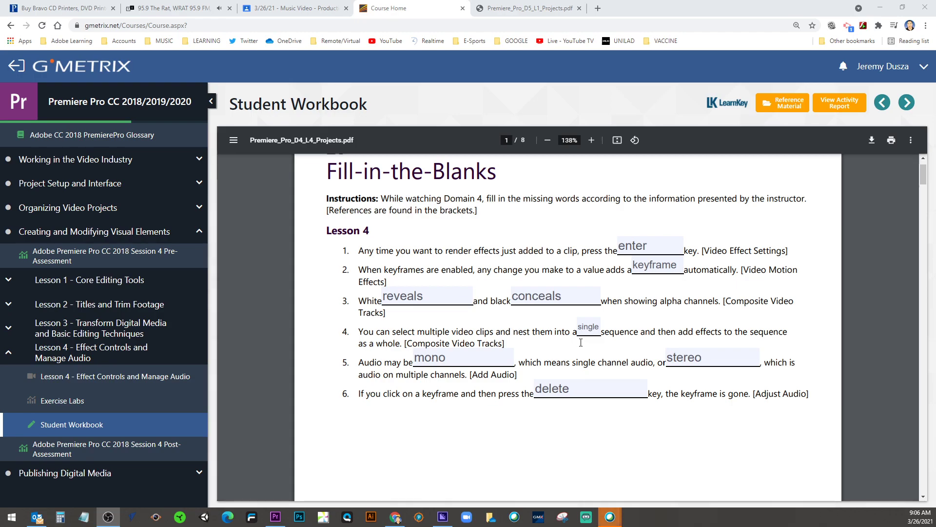
# Step: Switch to Premiere Pro and nest the V2 lower-third title, the V3 adjustment layer above it and the first interview clip under it
pyautogui.click(276, 517)
pyautogui.click(624, 412)
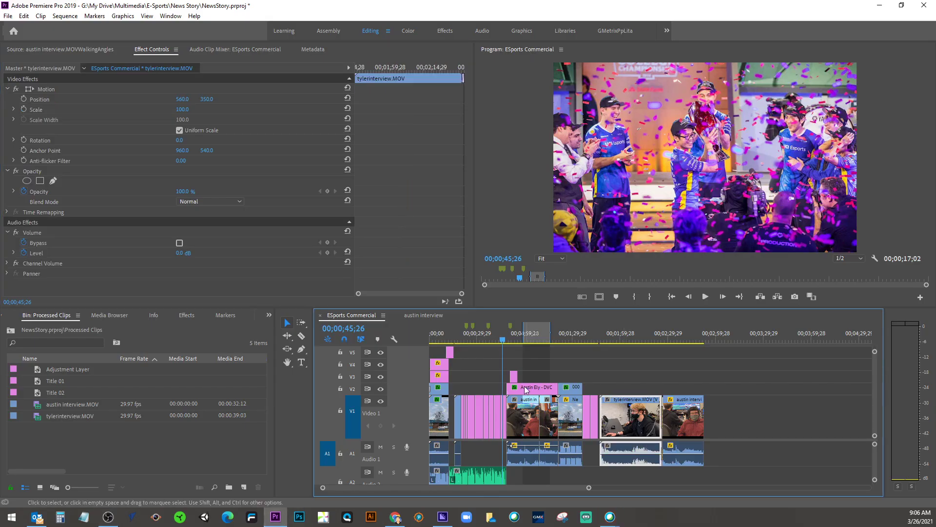
pyautogui.click(518, 386)
pyautogui.click(513, 376)
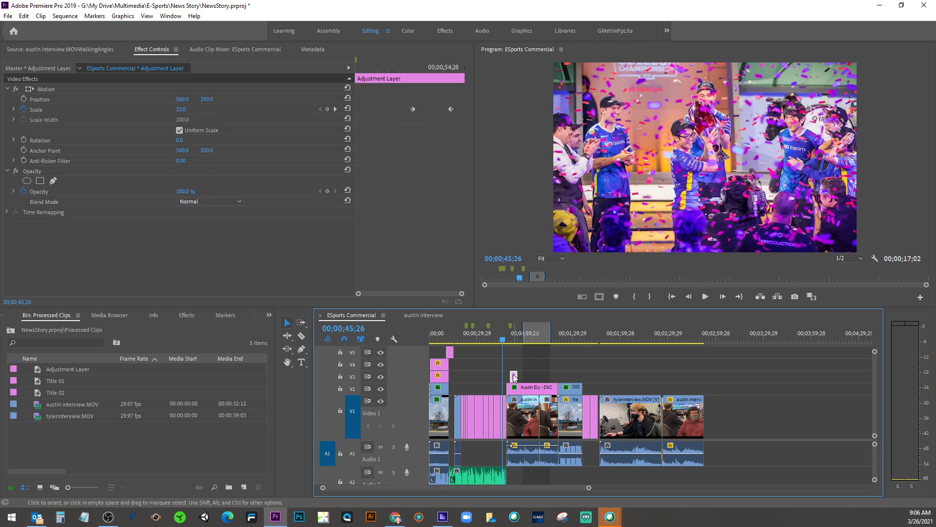
pyautogui.keyDown('shift'); pyautogui.click(516, 424); pyautogui.keyUp('shift')
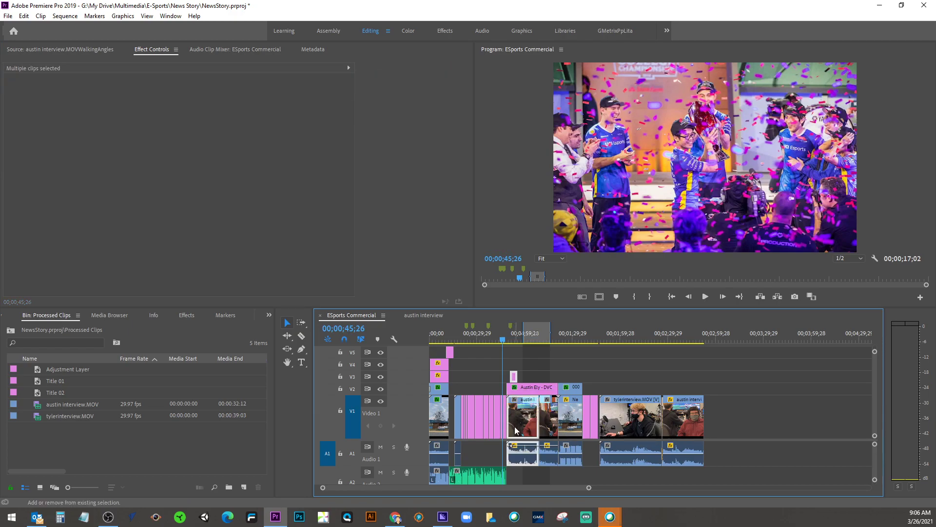
pyautogui.rightClick(519, 393)
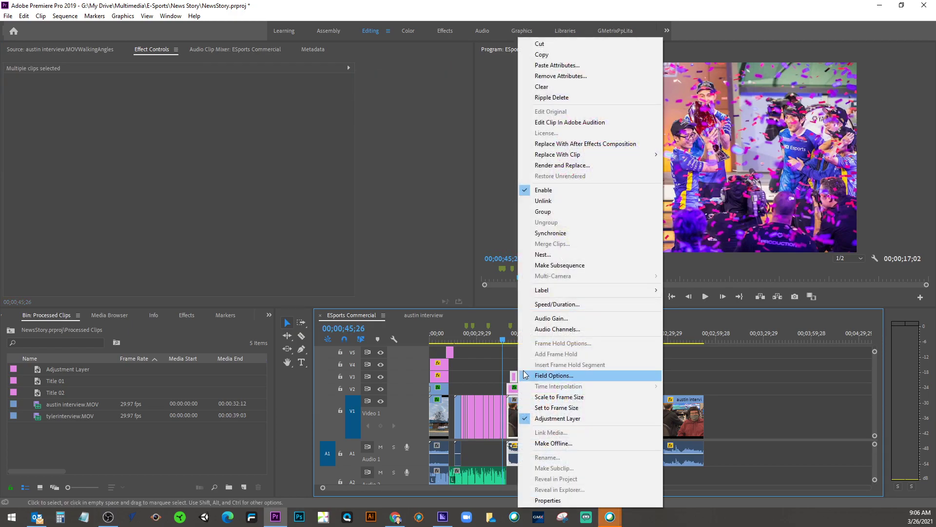
pyautogui.click(542, 254)
pyautogui.click(454, 268)
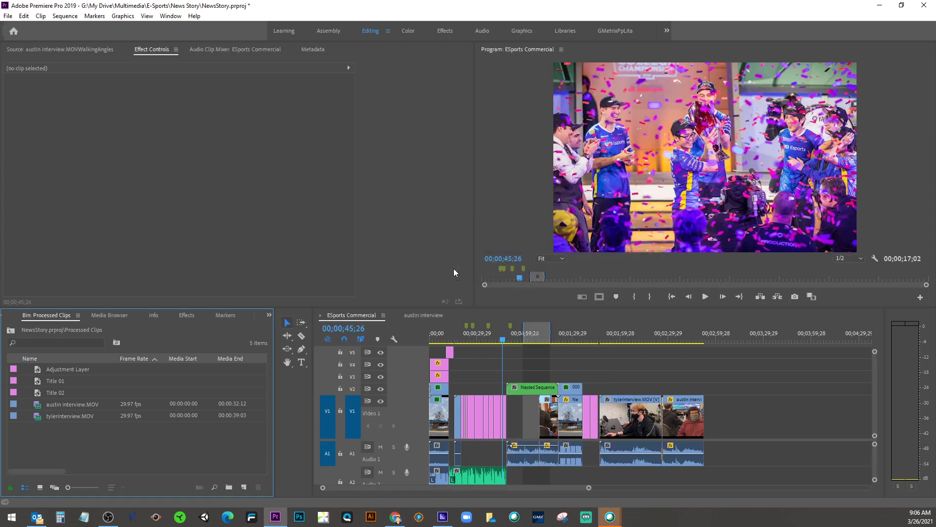
# Step: Inspect the nested sequence and the neighbouring interview clip, and undo the nesting
pyautogui.click(520, 388)
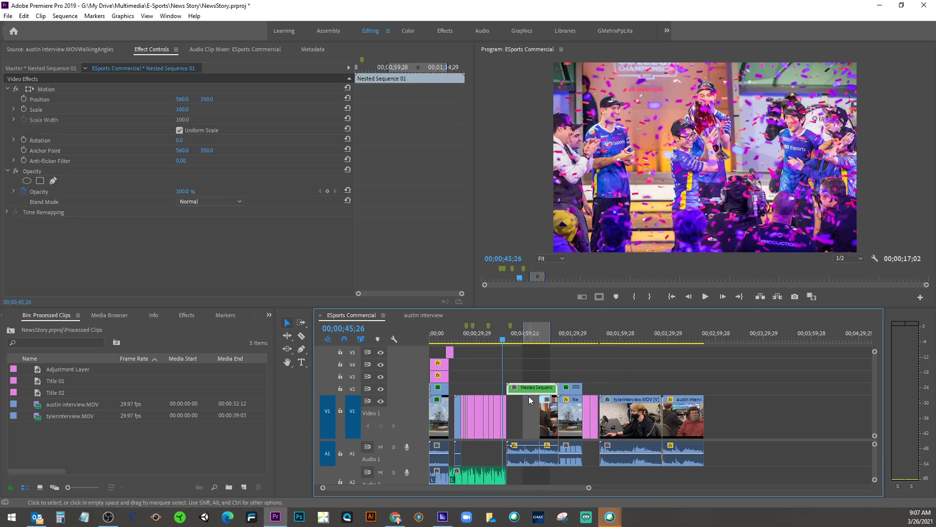
pyautogui.click(548, 412)
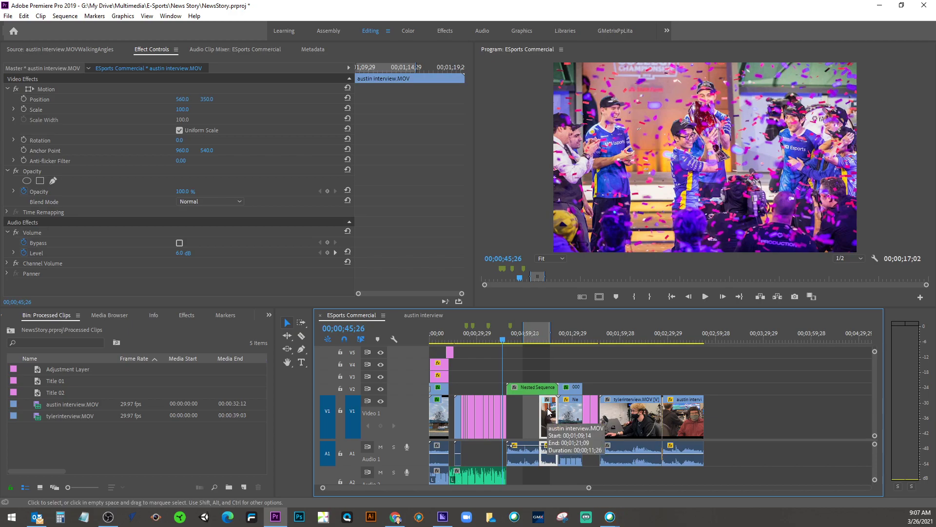
pyautogui.hotkey('ctrl', 'z')
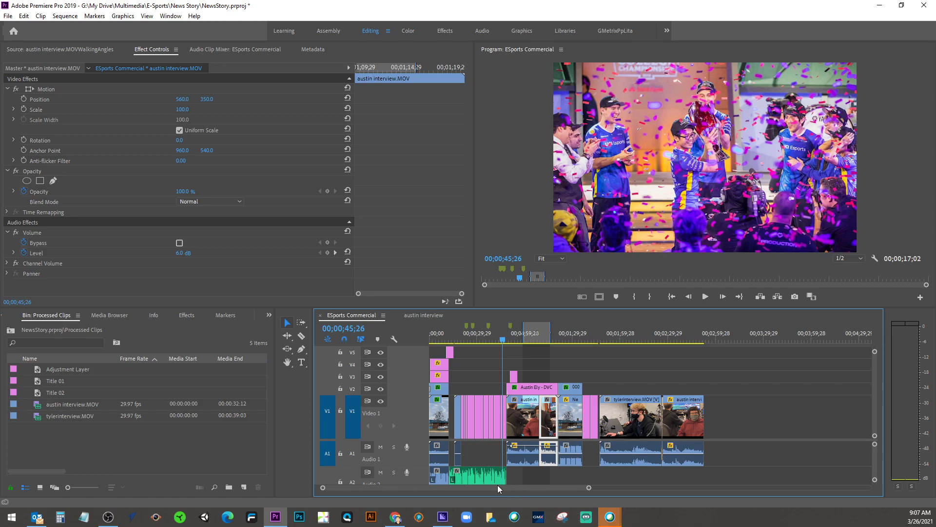
# Step: Return to the Lesson 4 Student Workbook in Chrome and point out the mono answer in question 5
pyautogui.click(395, 516)
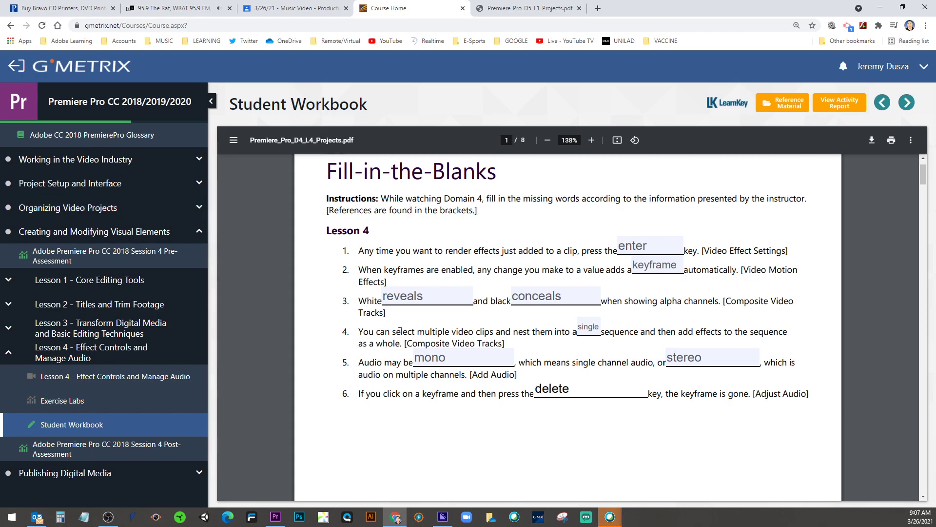
pyautogui.click(450, 358)
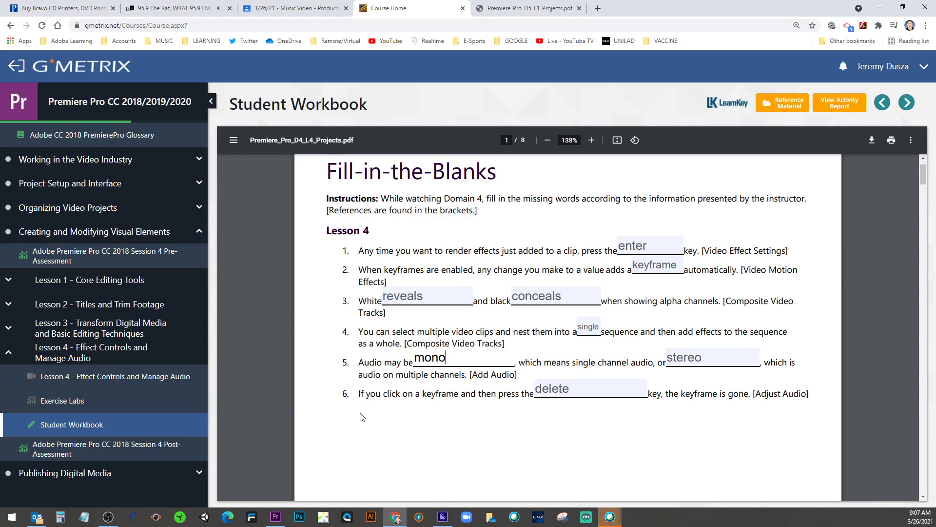
# Step: Switch to Premiere Pro, add a Scale keyframe at 00;01;13;02 on the selected interview clip and delete it
pyautogui.click(275, 516)
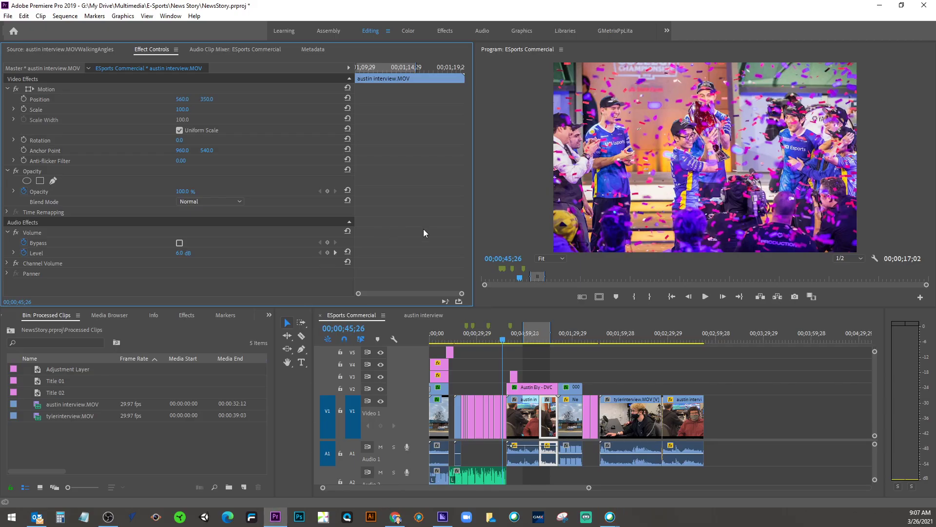
pyautogui.moveTo(504, 343); pyautogui.dragTo(515, 345)
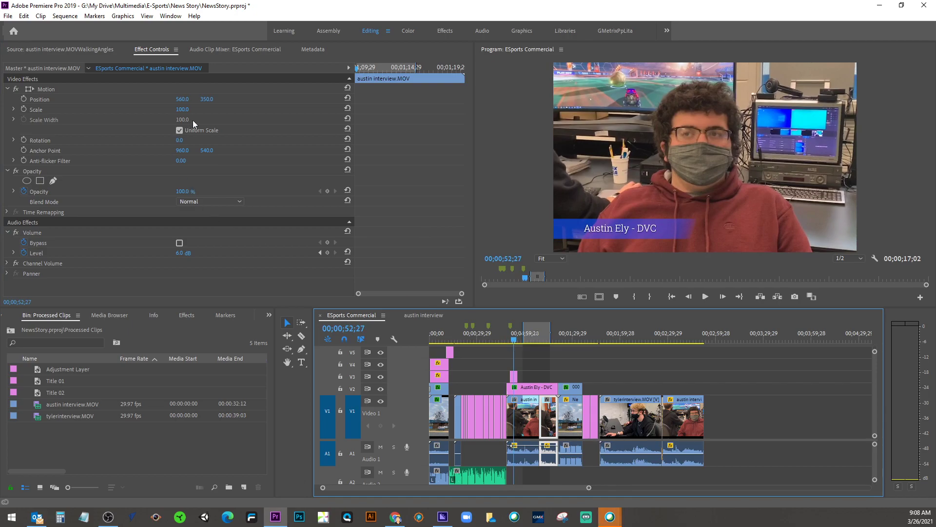
pyautogui.click(25, 108)
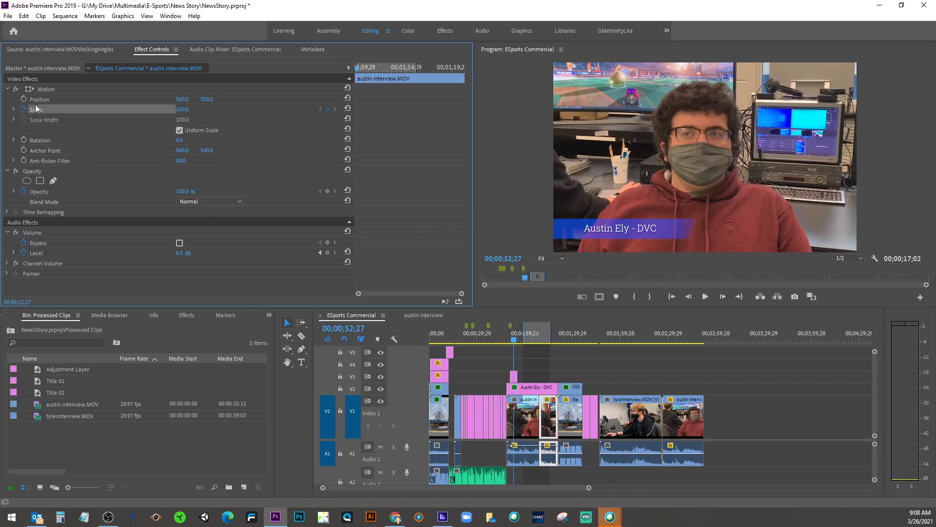
pyautogui.click(389, 68)
pyautogui.click(327, 109)
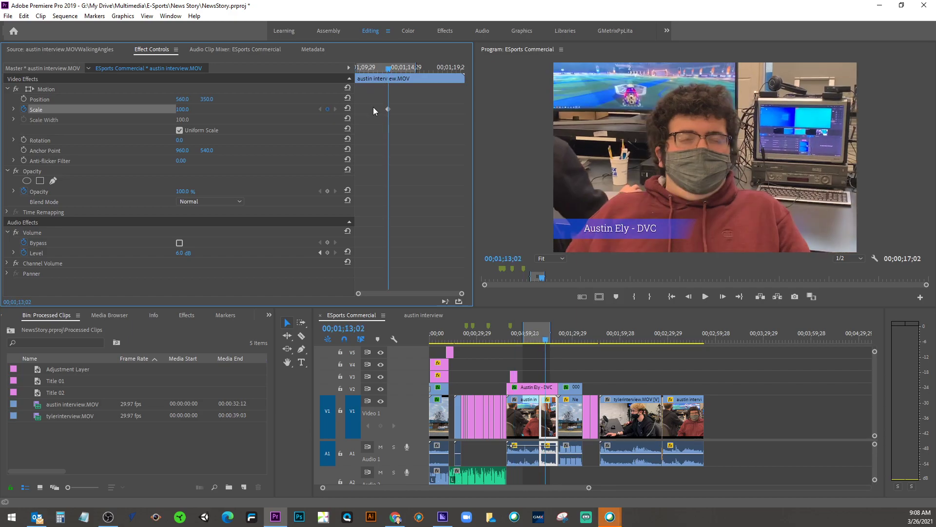
pyautogui.press('Delete')
# Step: Return to question 6 of the workbook in Chrome and expand Lesson 1 - Prepare Video and Audio for Publishing under Publishing Digital Media
pyautogui.click(391, 521)
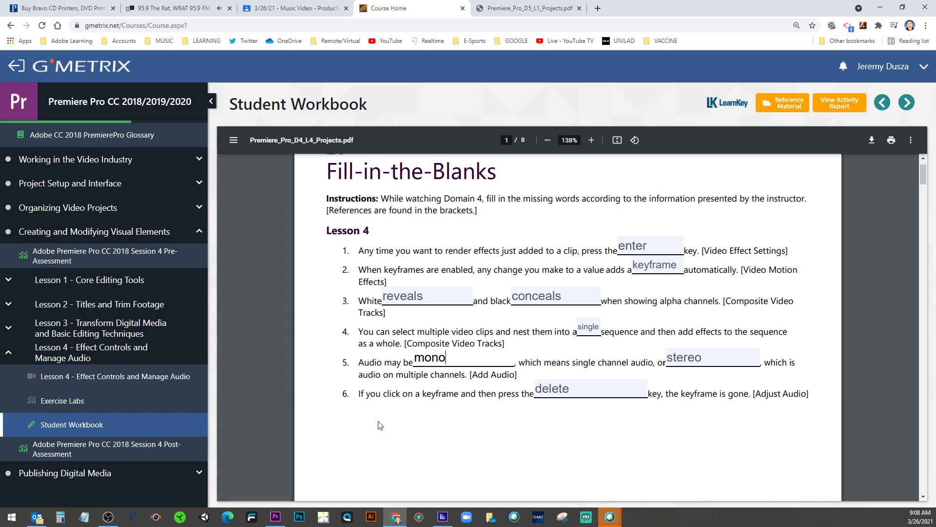
pyautogui.click(577, 392)
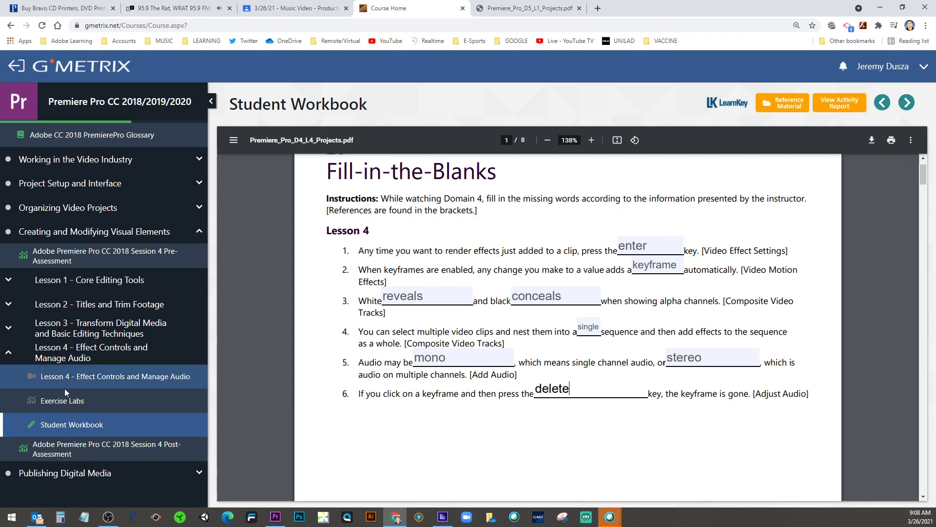
pyautogui.click(84, 472)
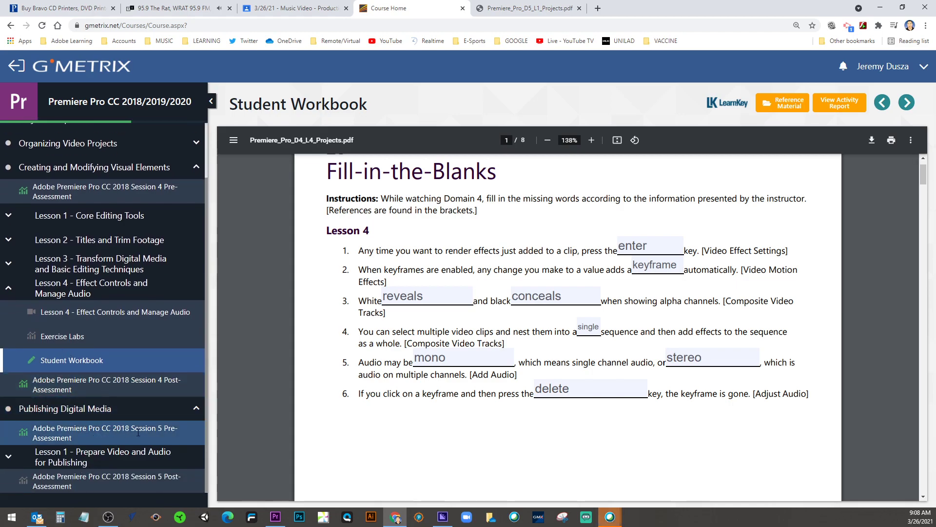
pyautogui.click(88, 462)
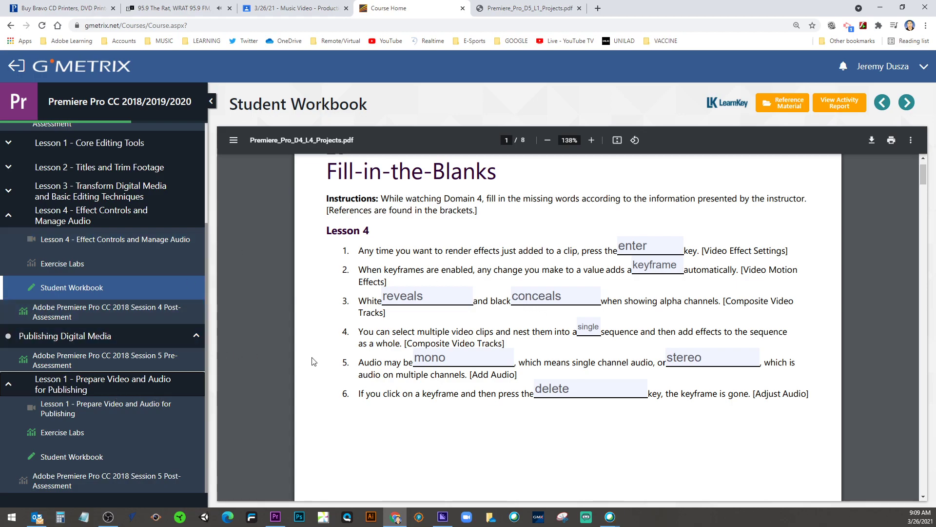
# Step: Review the Lesson 4 workbook's Fill-in-the-Blanks page and the Adjustment Layers project with its steps for completion
pyautogui.scroll(1, 314, 361)
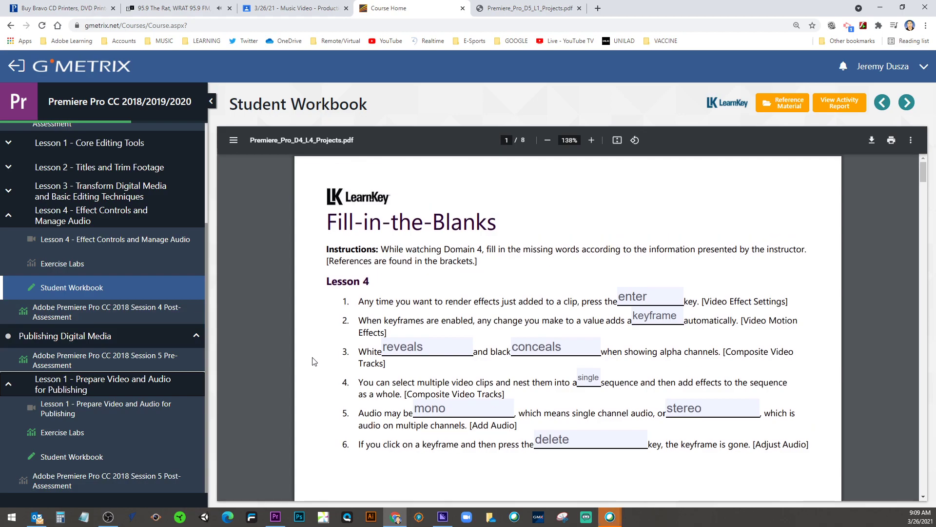
pyautogui.scroll(-1, 335, 359)
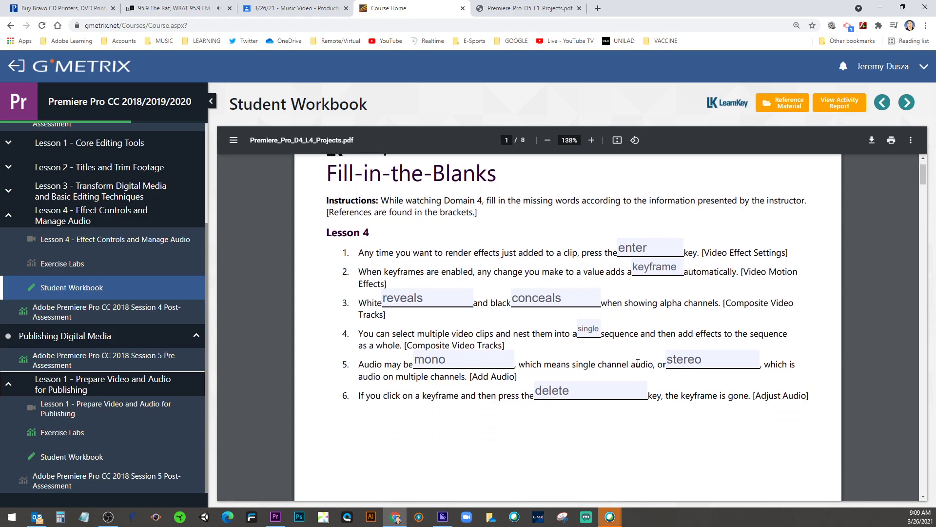
pyautogui.scroll(-15, 636, 367)
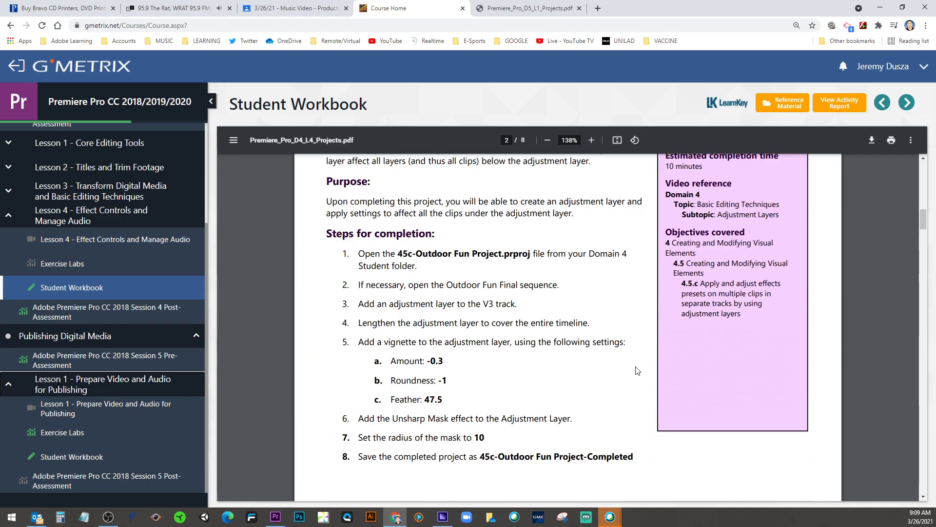
pyautogui.scroll(3, 636, 370)
pyautogui.scroll(-4, 636, 371)
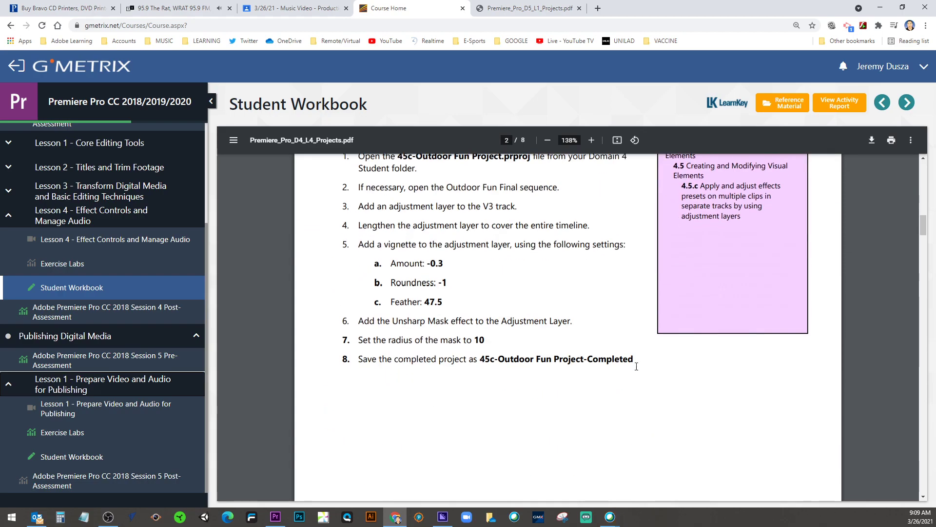
pyautogui.scroll(4, 636, 369)
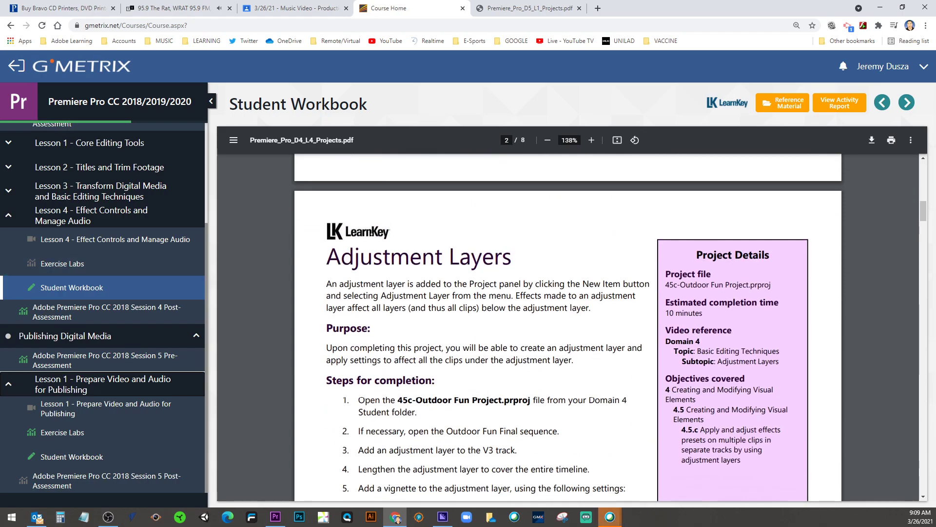